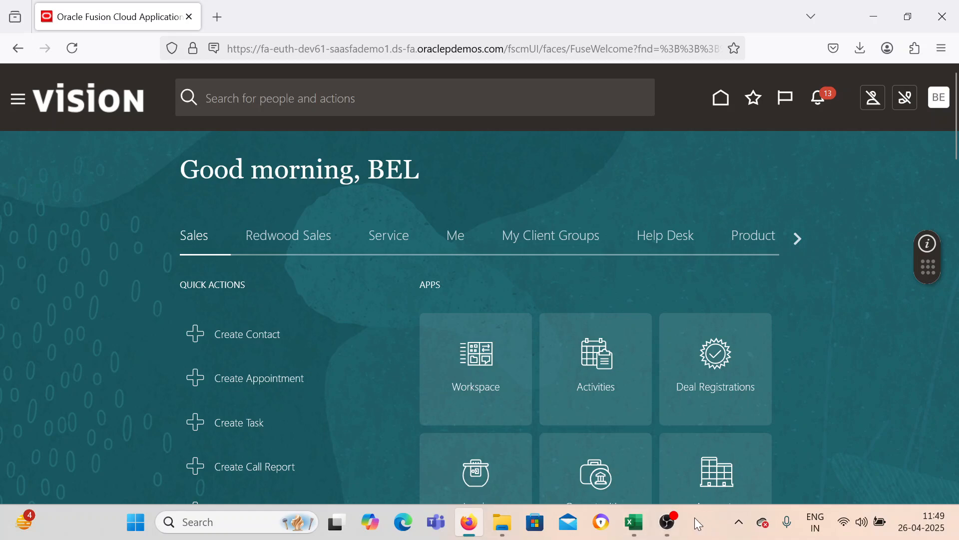
Switch to the Excel worksheet and examine the list of Oracle Fusion Payables basic setups.
{"action": "left_click", "coordinate": [646, 534]}
{"action": "scroll", "coordinate": [772, 439], "scroll_direction": "up", "scroll_amount": 3}
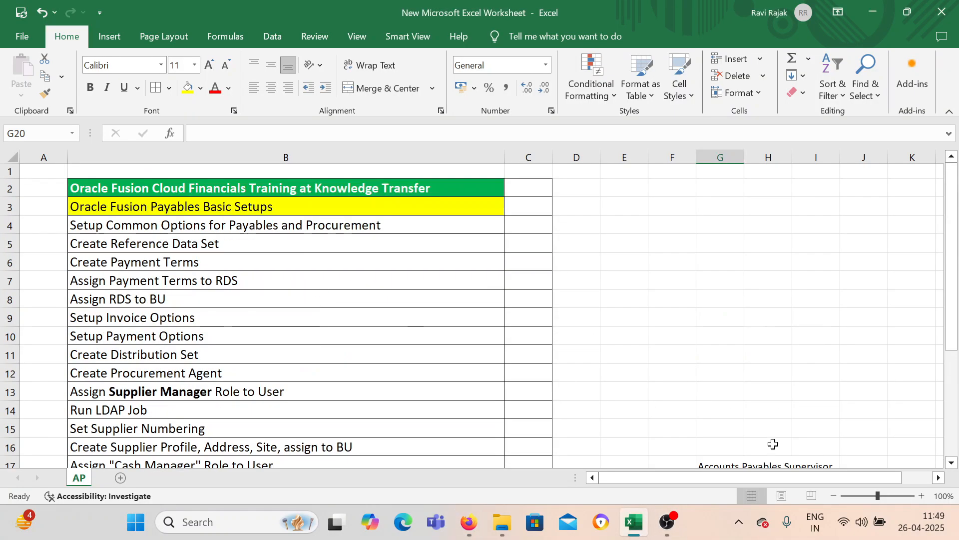
{"action": "left_click", "coordinate": [833, 495]}
{"action": "scroll", "coordinate": [225, 298], "scroll_direction": "down", "scroll_amount": 2}
{"action": "scroll", "coordinate": [225, 299], "scroll_direction": "up", "scroll_amount": 2}
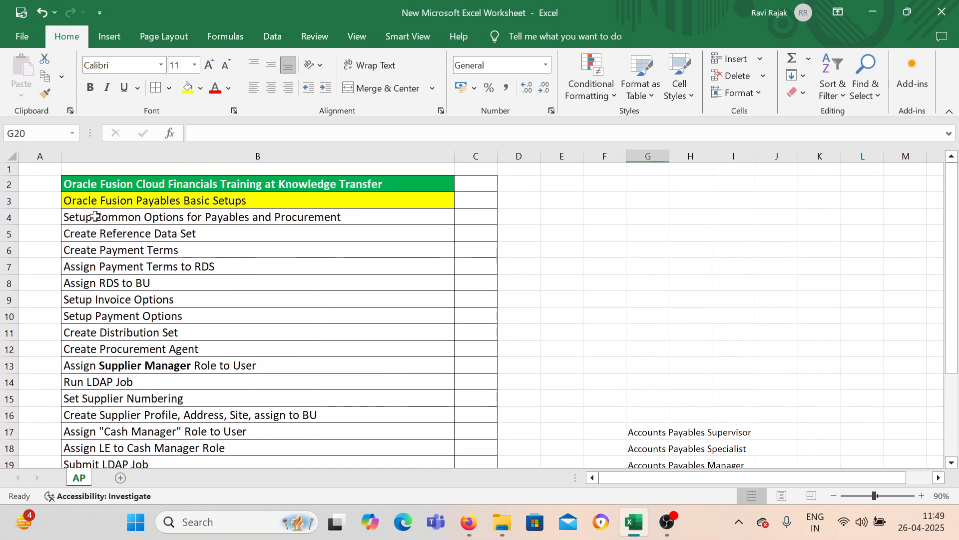
{"action": "left_click", "coordinate": [27, 220]}
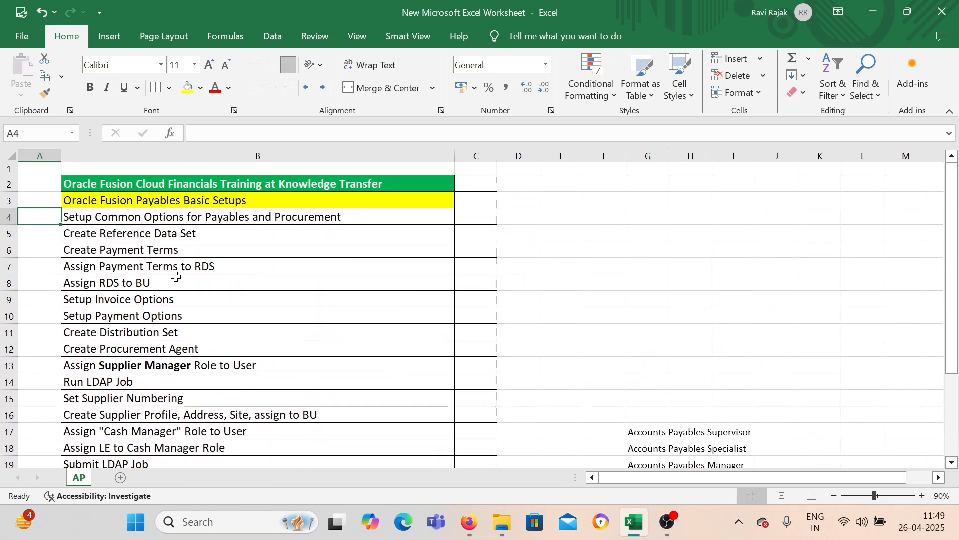
{"action": "scroll", "coordinate": [175, 280], "scroll_direction": "down", "scroll_amount": 1}
{"action": "scroll", "coordinate": [193, 252], "scroll_direction": "down", "scroll_amount": 3}
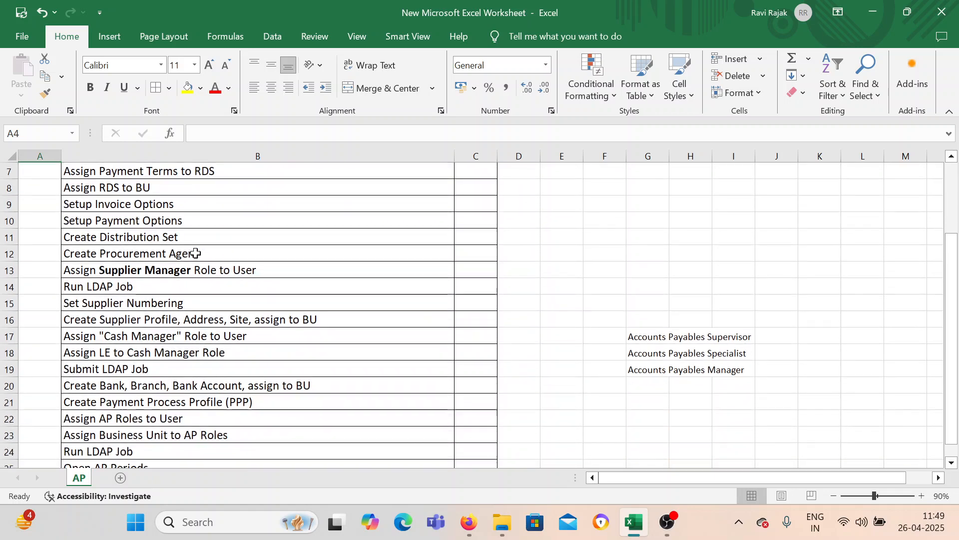
{"action": "scroll", "coordinate": [195, 254], "scroll_direction": "up", "scroll_amount": 4}
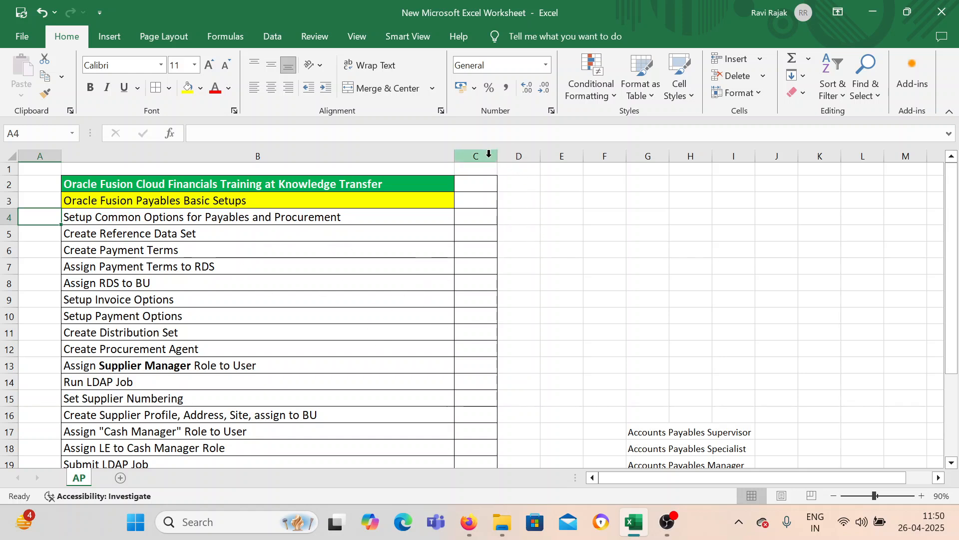
Widen column C of the setup checklist and select the entry "Setup Common Options for Payables and Procurement".
{"action": "left_click_drag", "start_coordinate": [496, 157], "coordinate": [556, 157]}
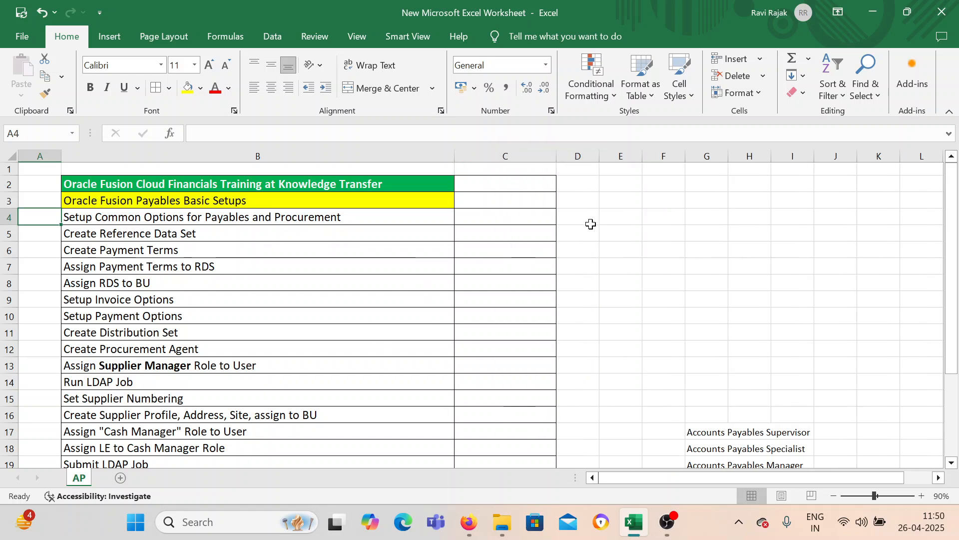
{"action": "left_click", "coordinate": [136, 218]}
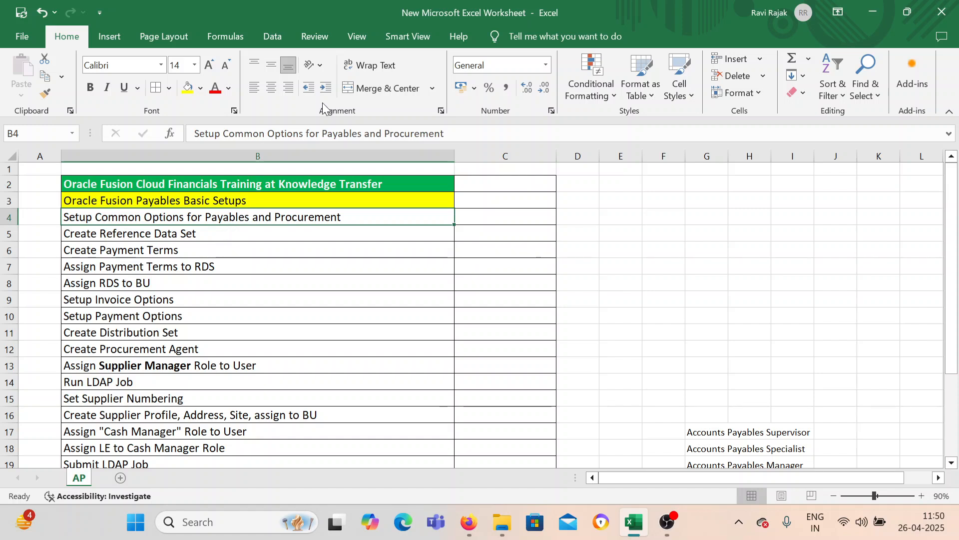
Switch to Oracle Fusion Cloud Applications in Firefox and open Setup and Maintenance.
{"action": "left_click", "coordinate": [472, 523]}
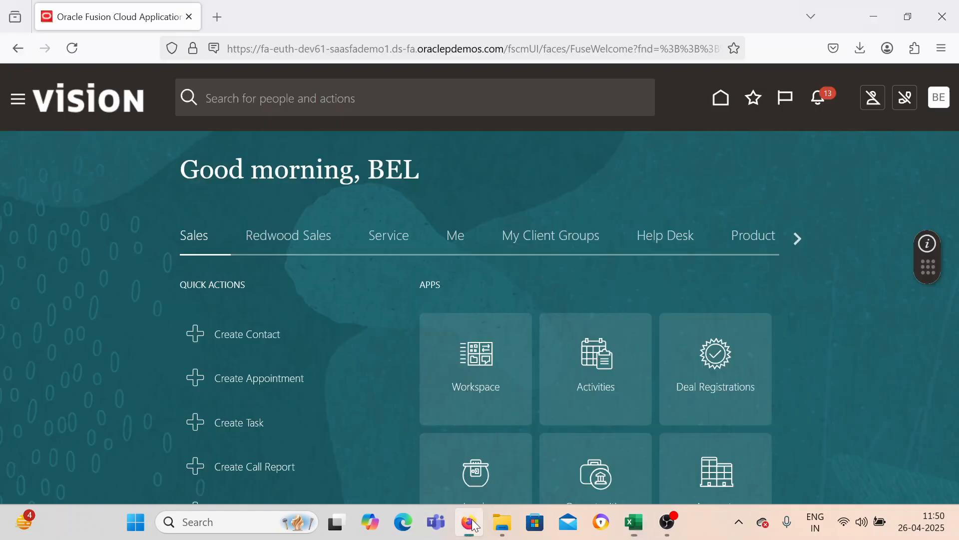
{"action": "left_click", "coordinate": [940, 100]}
{"action": "left_click", "coordinate": [678, 321]}
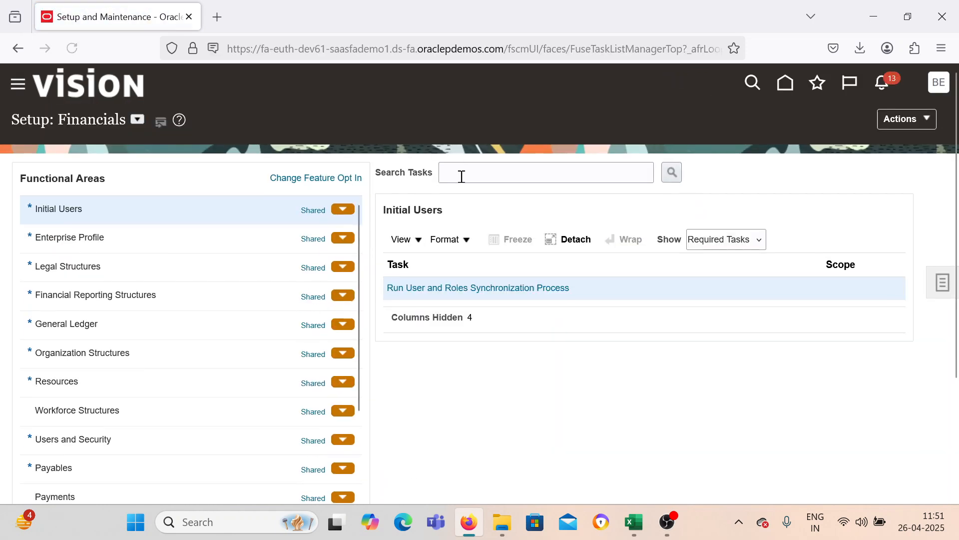
Search the Financials setup tasks for "Manage Common".
{"action": "left_click", "coordinate": [463, 174]}
{"action": "type", "text": "Manage "}
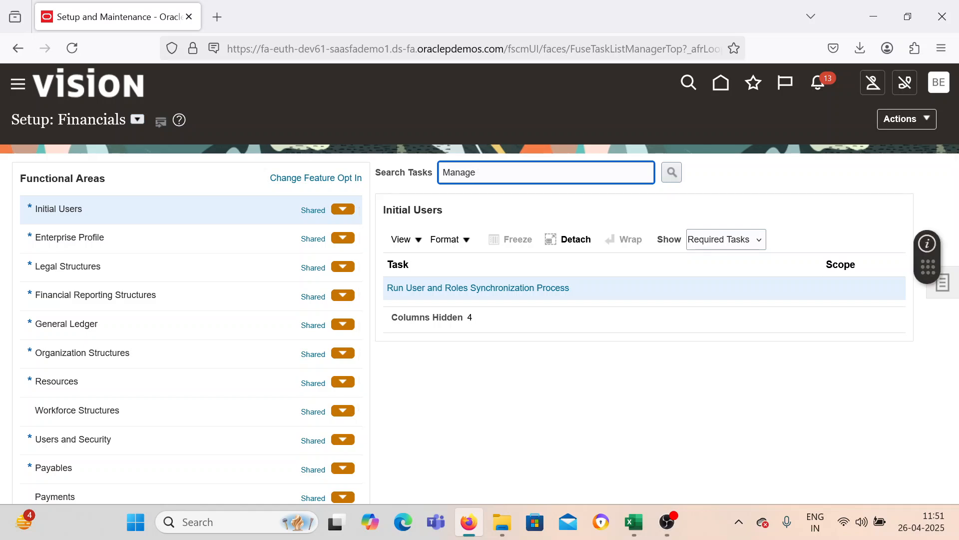
{"action": "type", "text": "Common"}
{"action": "key", "text": "Return"}
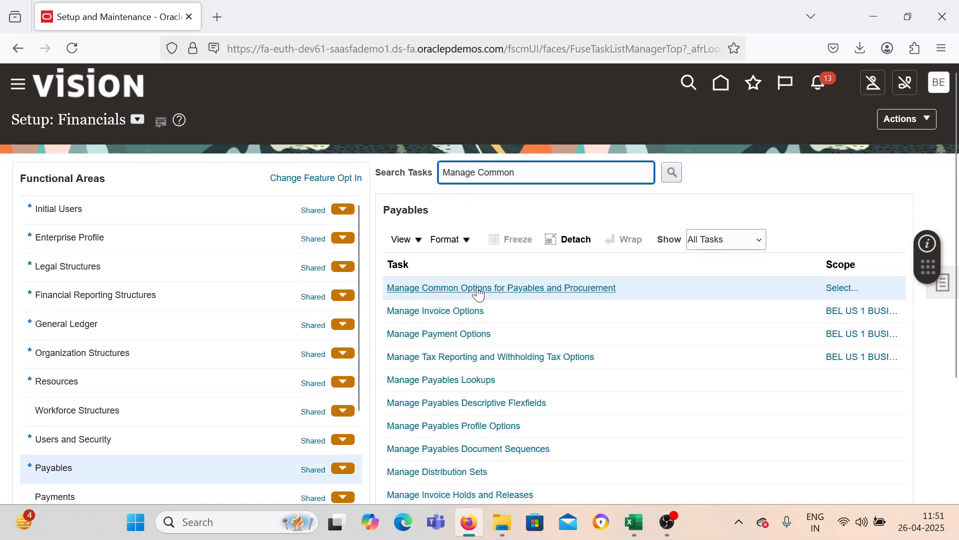
Scope Manage Common Options for Payables and Procurement to BEL US 1 BUSINESS UNIT, found by searching business units for "BEL", and open the task.
{"action": "left_click", "coordinate": [842, 288]}
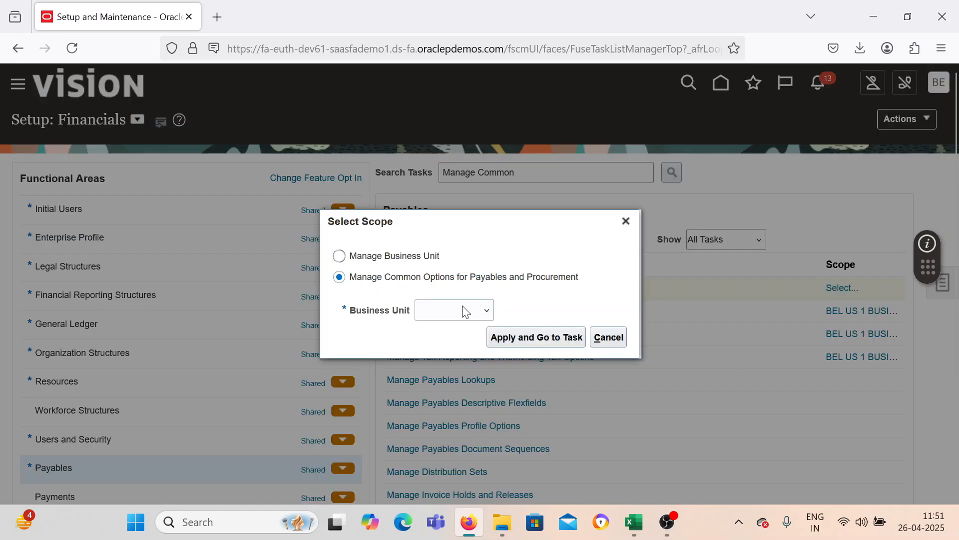
{"action": "left_click", "coordinate": [465, 311]}
{"action": "left_click", "coordinate": [447, 363]}
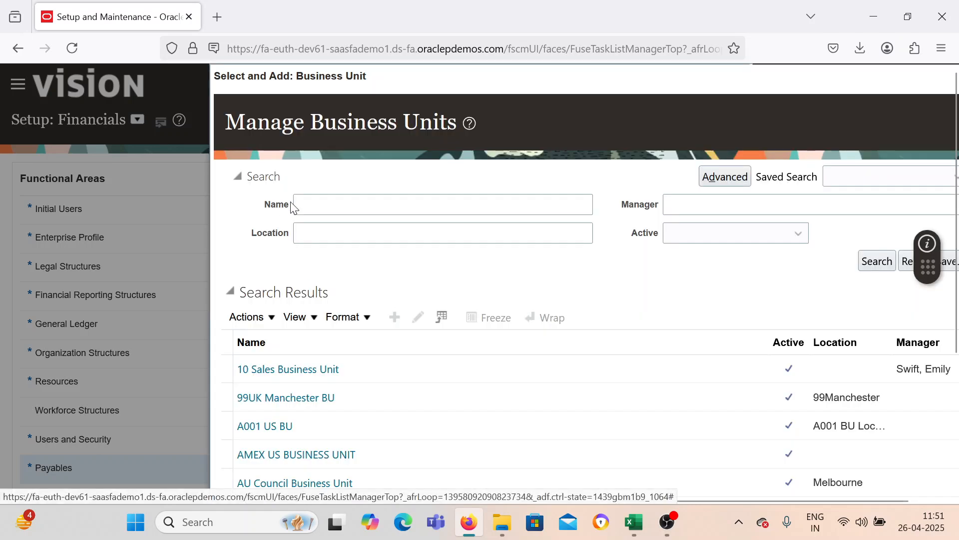
{"action": "left_click", "coordinate": [314, 199]}
{"action": "type", "text": "BEL"}
{"action": "key", "text": "Return"}
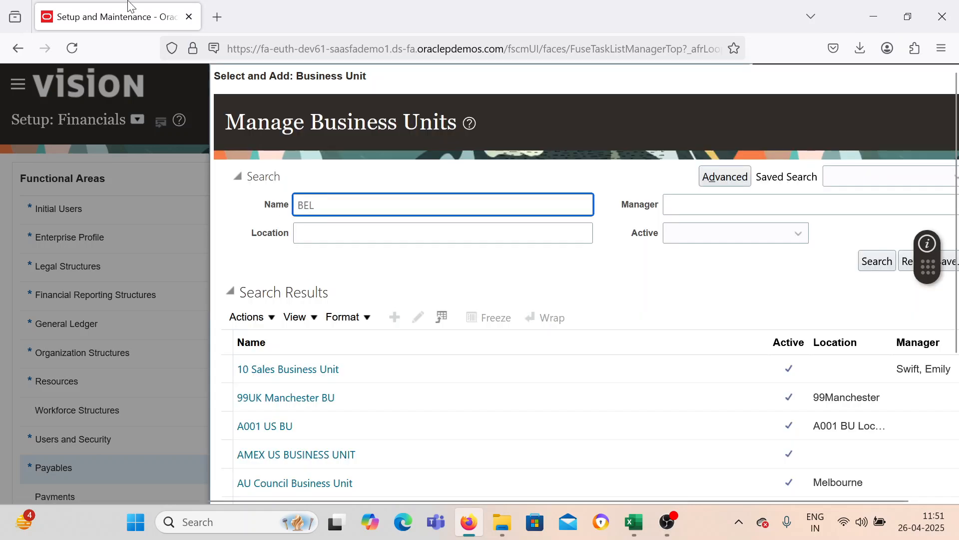
{"action": "left_click", "coordinate": [388, 364]}
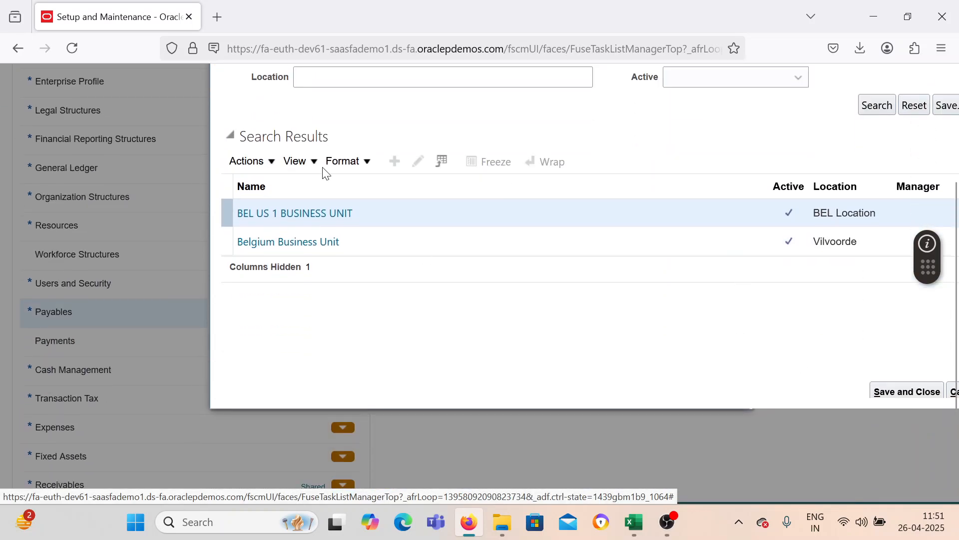
{"action": "left_click", "coordinate": [880, 389]}
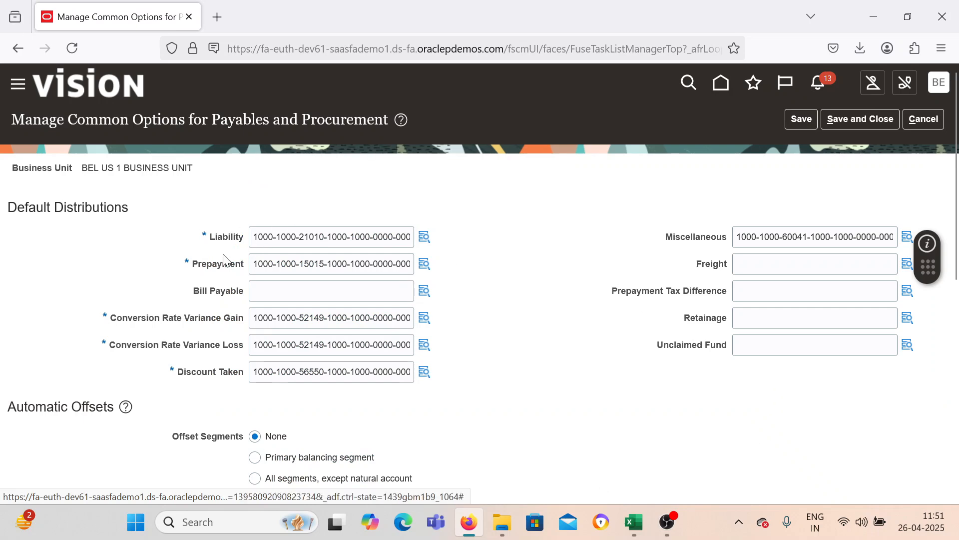
Review the business unit's default distributions, automatic offsets, currency conversion and legal entity options, and save and close the page.
{"action": "scroll", "coordinate": [165, 165], "scroll_direction": "down", "scroll_amount": 3}
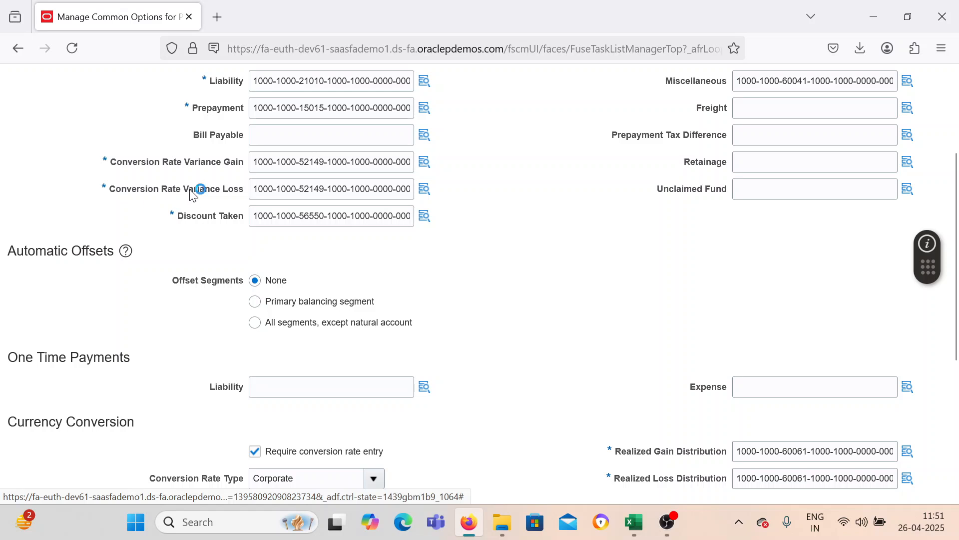
{"action": "scroll", "coordinate": [309, 245], "scroll_direction": "down", "scroll_amount": 3}
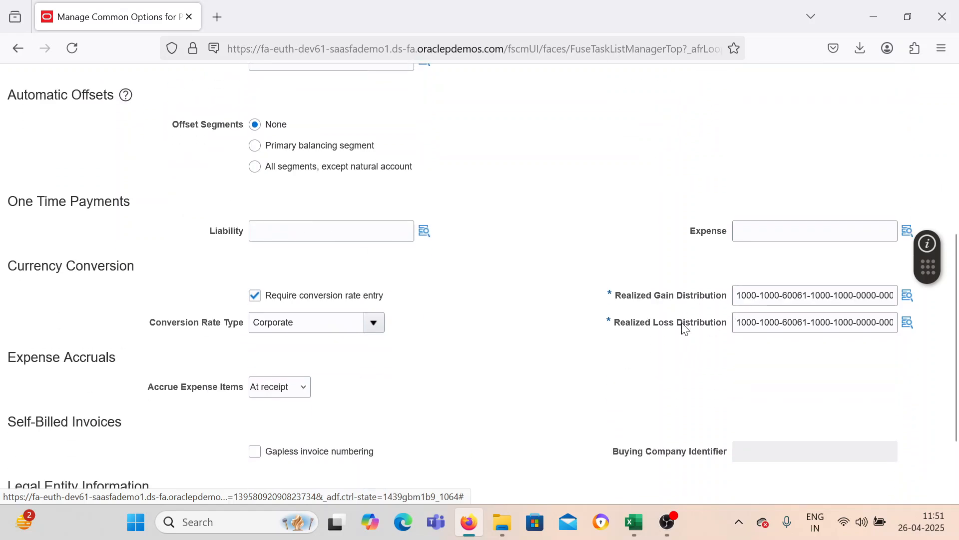
{"action": "scroll", "coordinate": [691, 338], "scroll_direction": "down", "scroll_amount": 2}
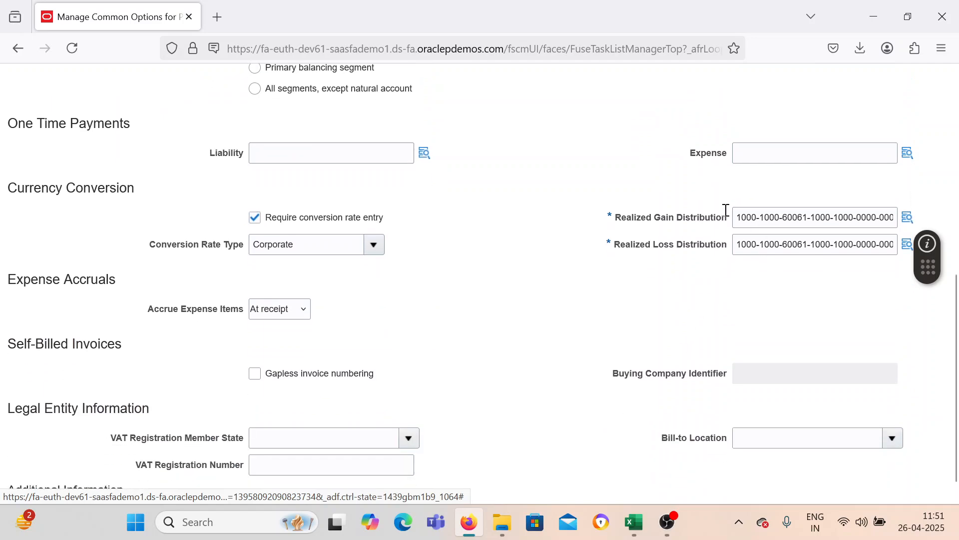
{"action": "scroll", "coordinate": [687, 278], "scroll_direction": "down", "scroll_amount": 1}
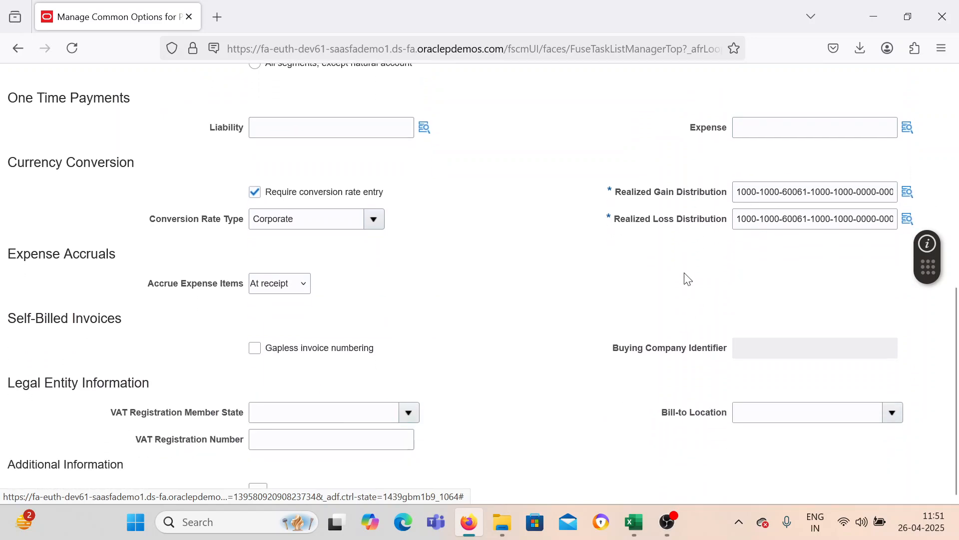
{"action": "scroll", "coordinate": [687, 279], "scroll_direction": "up", "scroll_amount": 8}
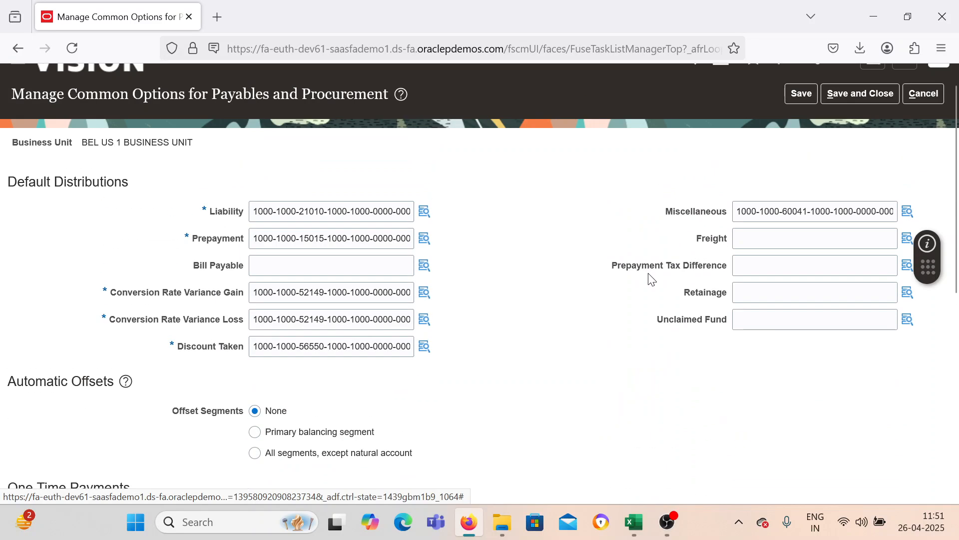
{"action": "scroll", "coordinate": [652, 279], "scroll_direction": "down", "scroll_amount": 5}
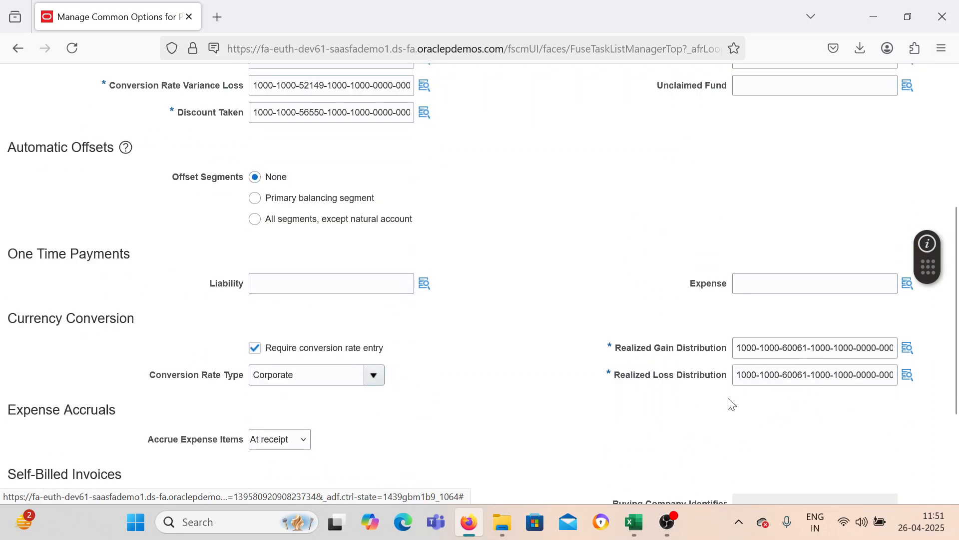
{"action": "scroll", "coordinate": [503, 217], "scroll_direction": "up", "scroll_amount": 5}
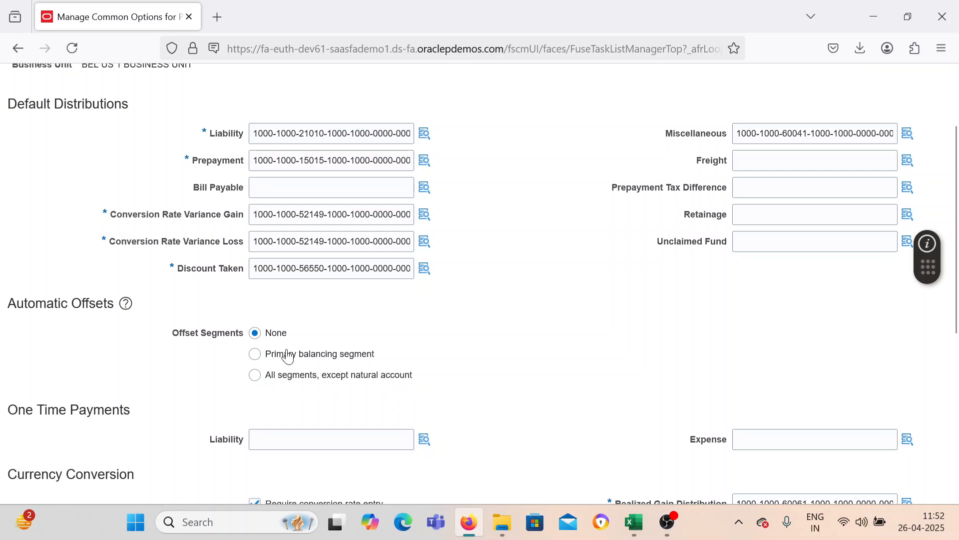
{"action": "scroll", "coordinate": [298, 330], "scroll_direction": "down", "scroll_amount": 2}
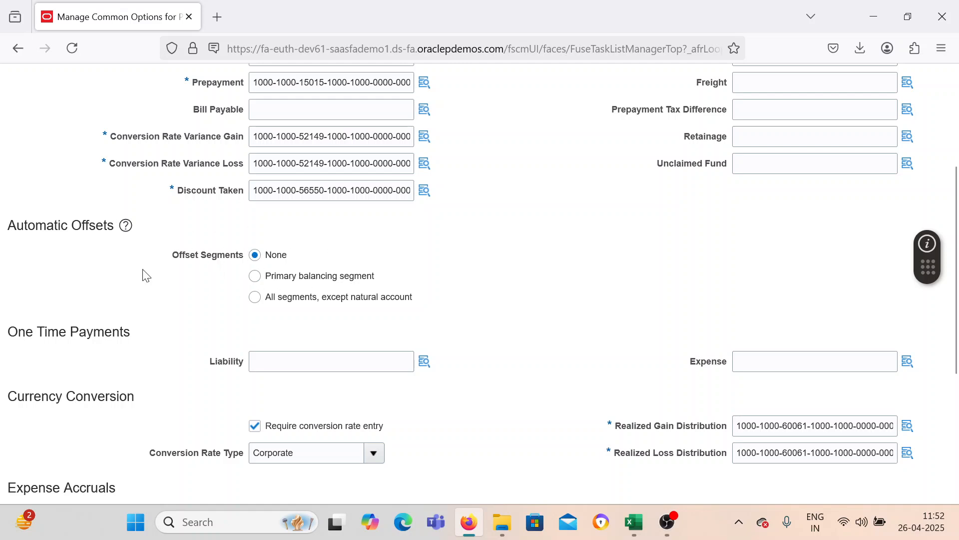
{"action": "scroll", "coordinate": [221, 319], "scroll_direction": "down", "scroll_amount": 2}
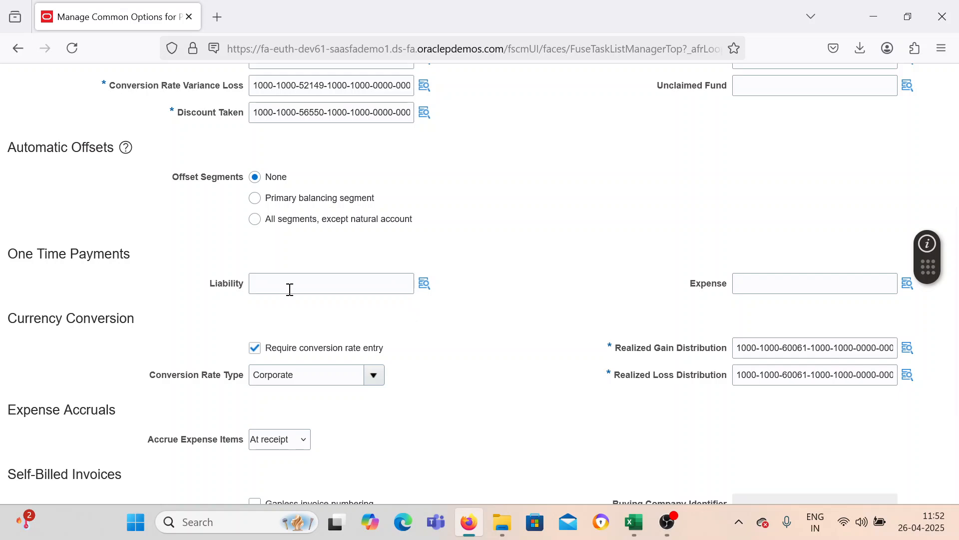
{"action": "scroll", "coordinate": [288, 258], "scroll_direction": "down", "scroll_amount": 3}
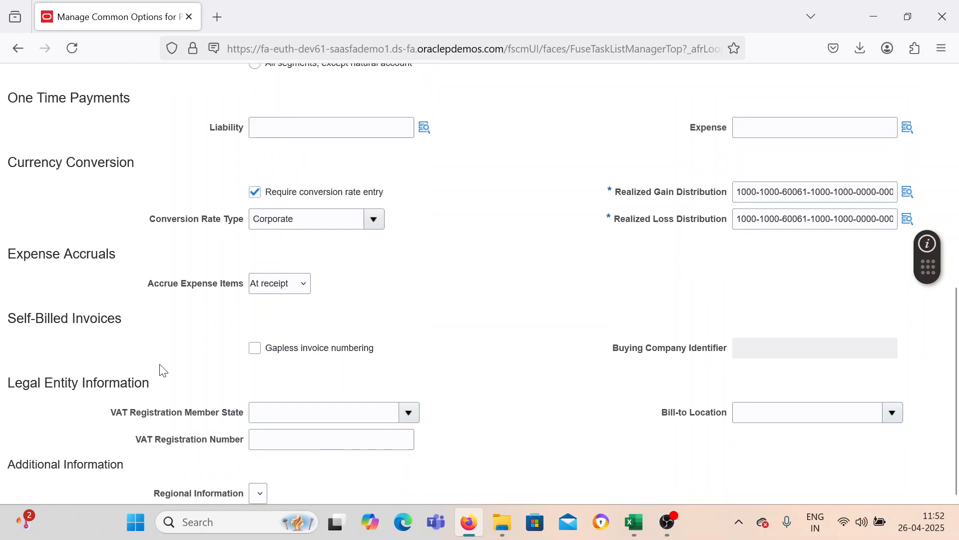
{"action": "scroll", "coordinate": [472, 416], "scroll_direction": "up", "scroll_amount": 2}
{"action": "scroll", "coordinate": [798, 320], "scroll_direction": "up", "scroll_amount": 6}
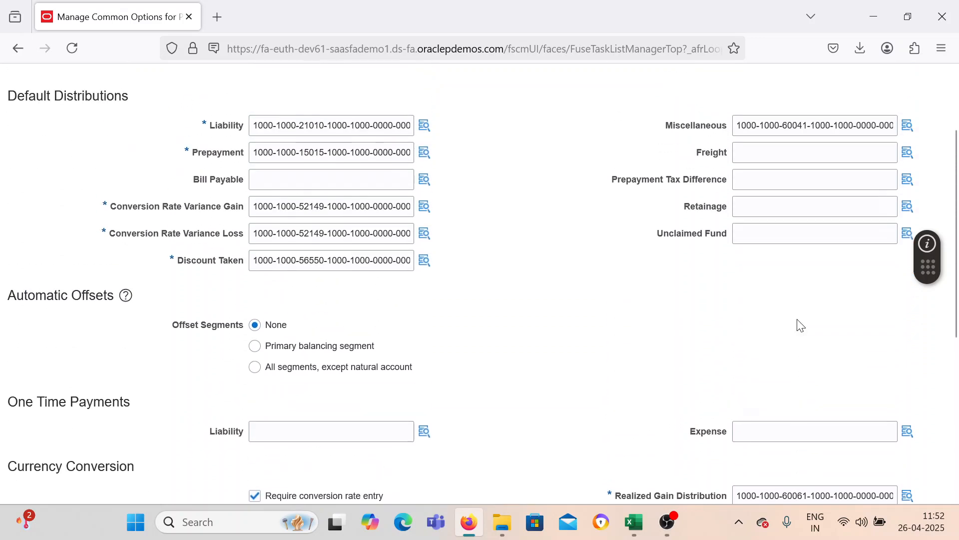
{"action": "scroll", "coordinate": [710, 277], "scroll_direction": "up", "scroll_amount": 1}
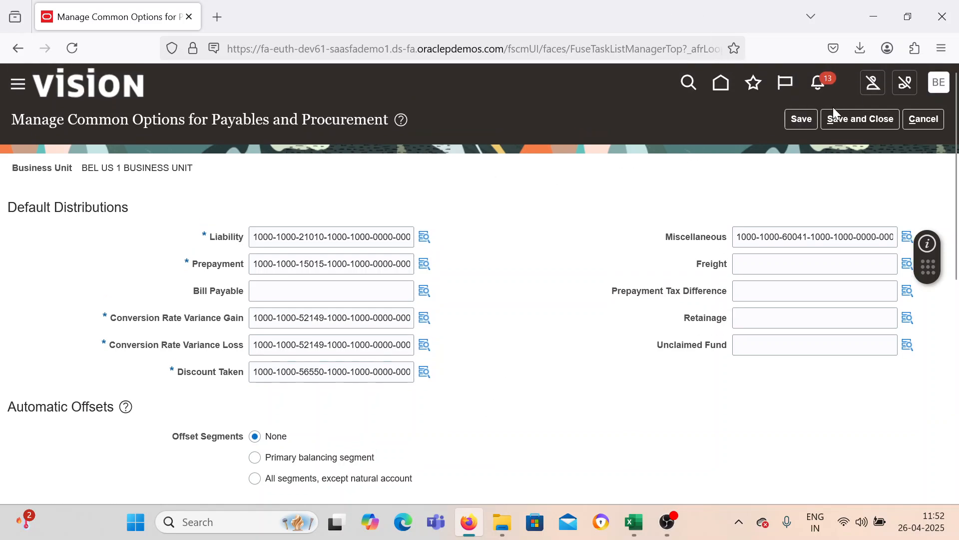
{"action": "left_click", "coordinate": [840, 122]}
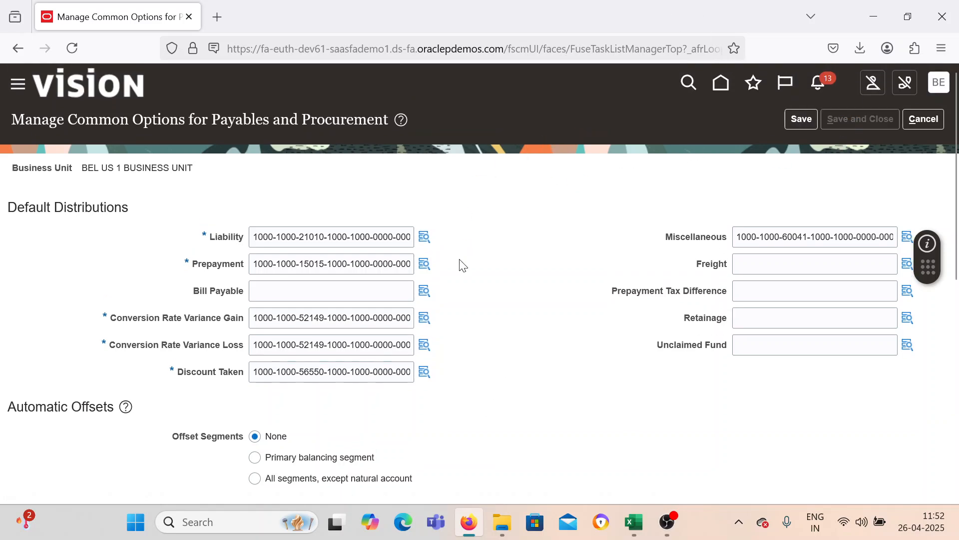
Switch back to the Excel checklist and select the entries "Create Reference Data Set" and "Create Payment Terms" in turn.
{"action": "mouse_move", "coordinate": [634, 520]}
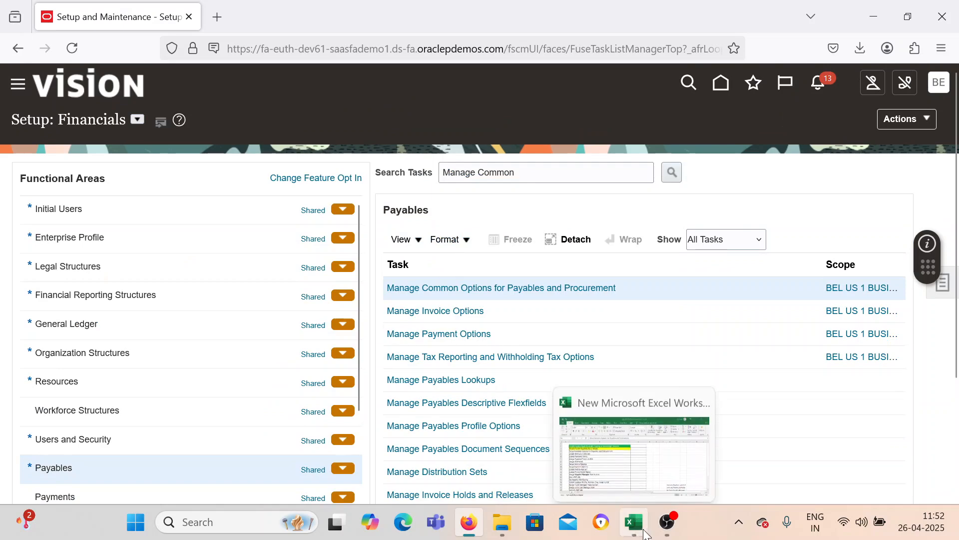
{"action": "left_click", "coordinate": [625, 455]}
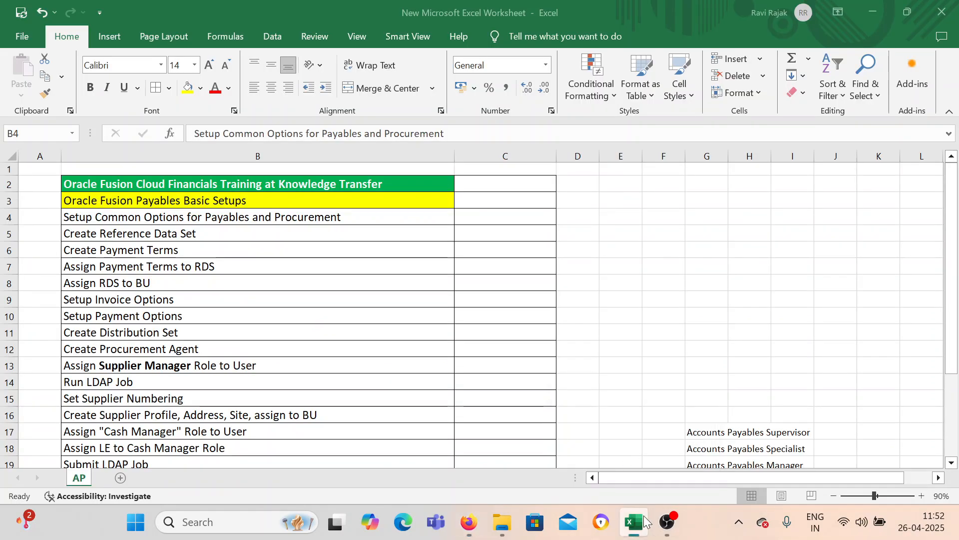
{"action": "left_click", "coordinate": [666, 525]}
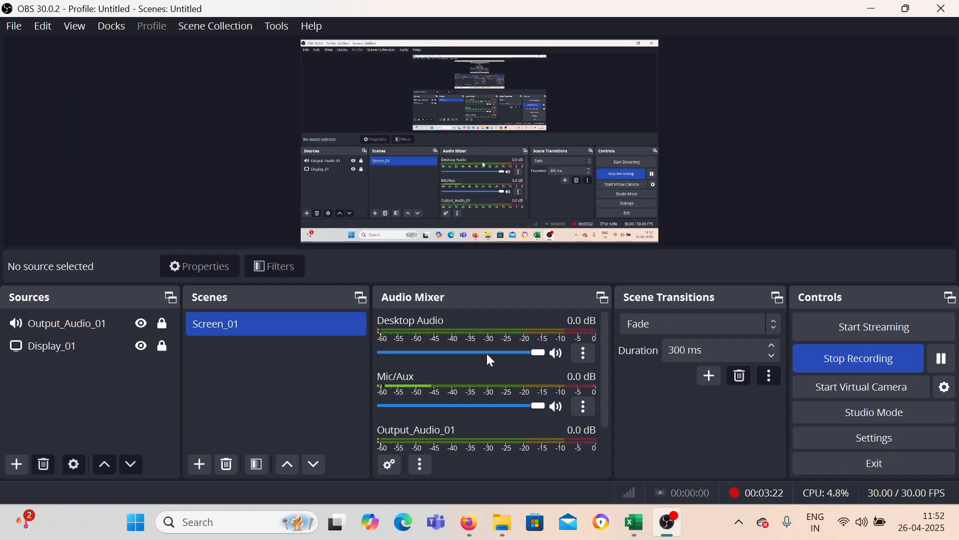
{"action": "left_click", "coordinate": [669, 531]}
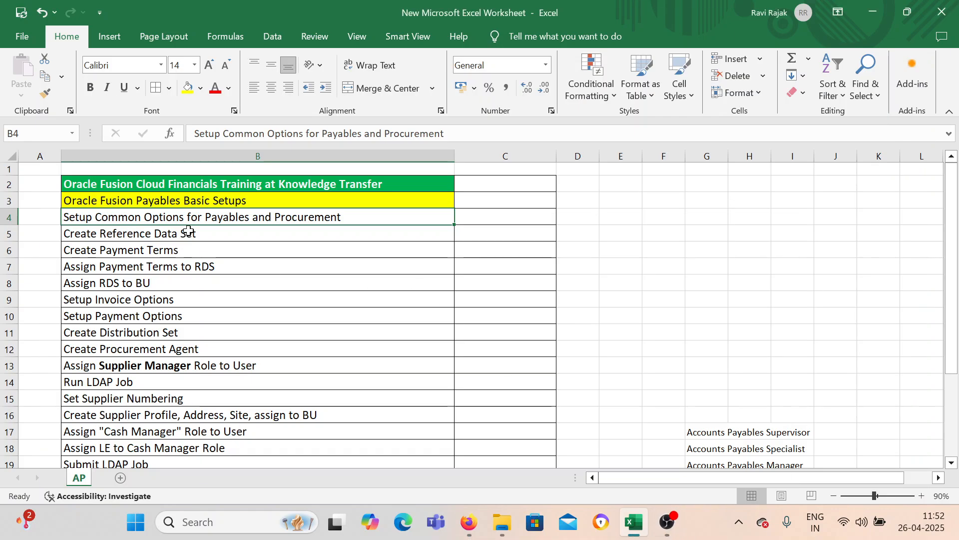
{"action": "left_click", "coordinate": [189, 230]}
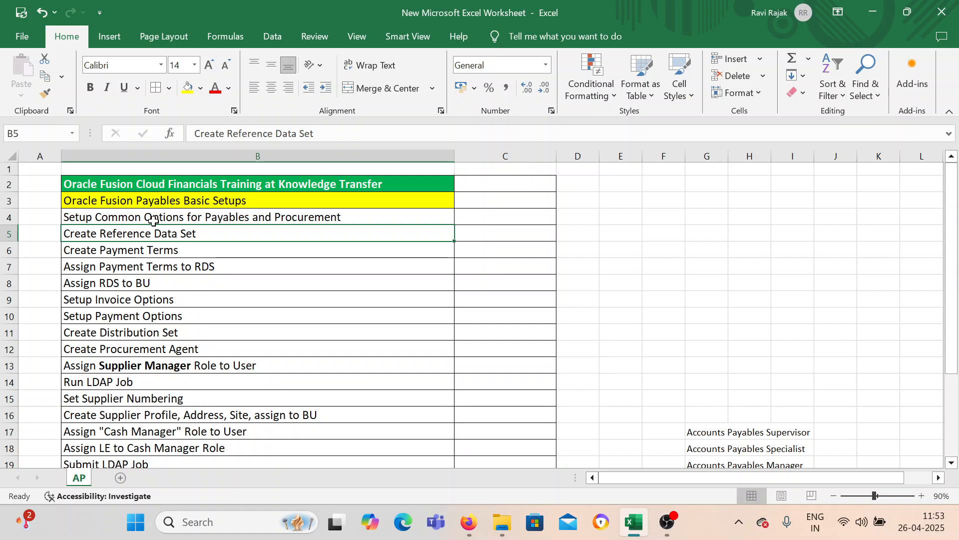
{"action": "left_click", "coordinate": [179, 252]}
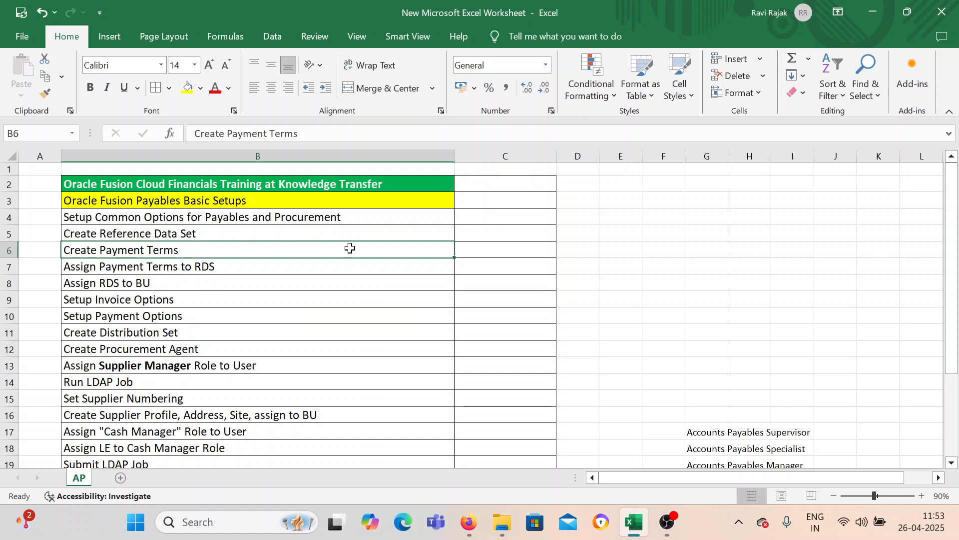
Examine the checklist entries from "Create Reference Data Set" to "Assign RDS to BU" in the Payables basic setups list.
{"action": "left_click", "coordinate": [207, 233]}
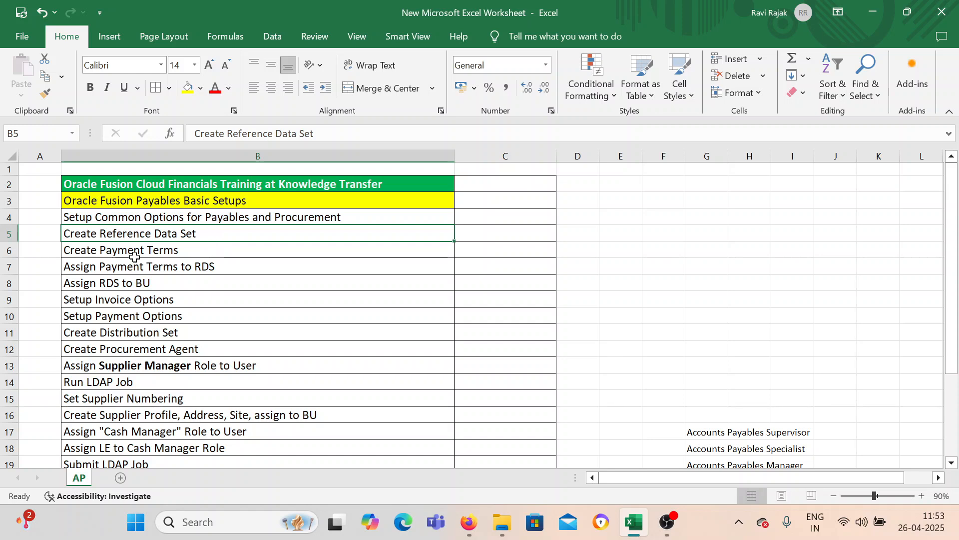
{"action": "left_click", "coordinate": [191, 253]}
{"action": "double_click", "coordinate": [229, 245]}
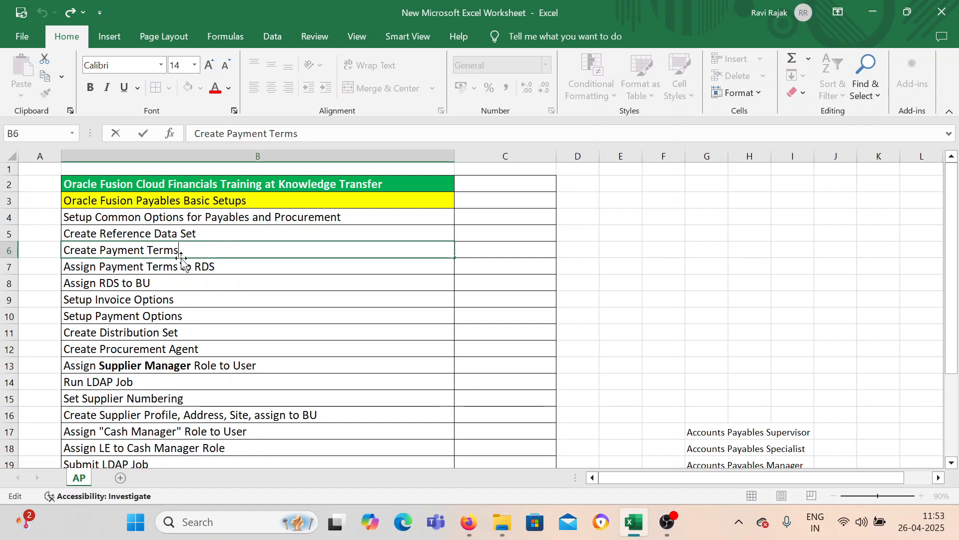
{"action": "left_click", "coordinate": [43, 250]}
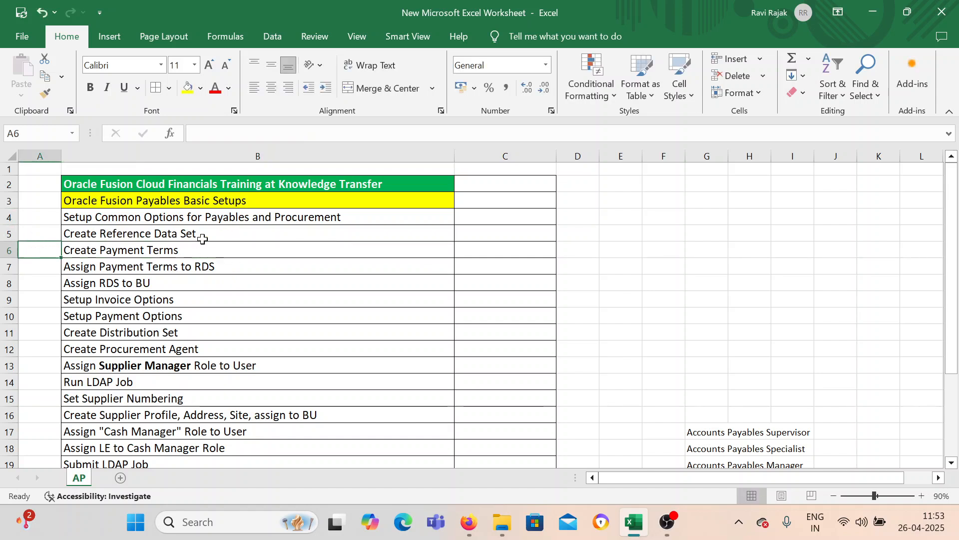
{"action": "left_click", "coordinate": [123, 251]}
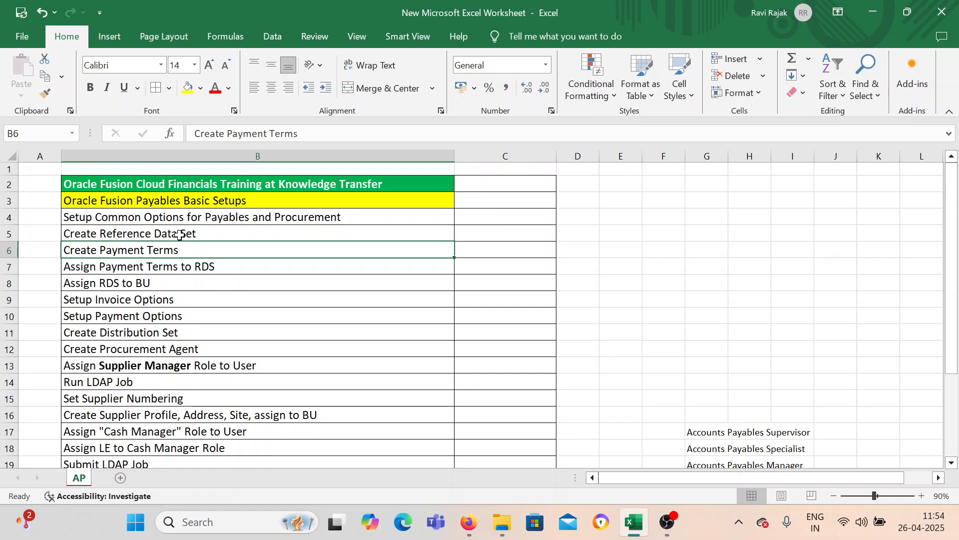
{"action": "left_click", "coordinate": [138, 232]}
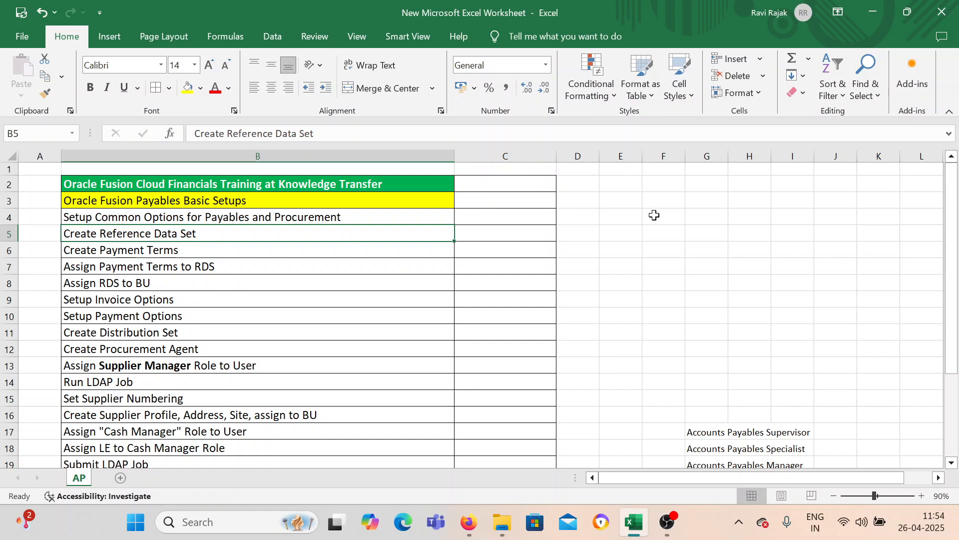
{"action": "left_click", "coordinate": [654, 215]}
{"action": "left_click", "coordinate": [202, 234]}
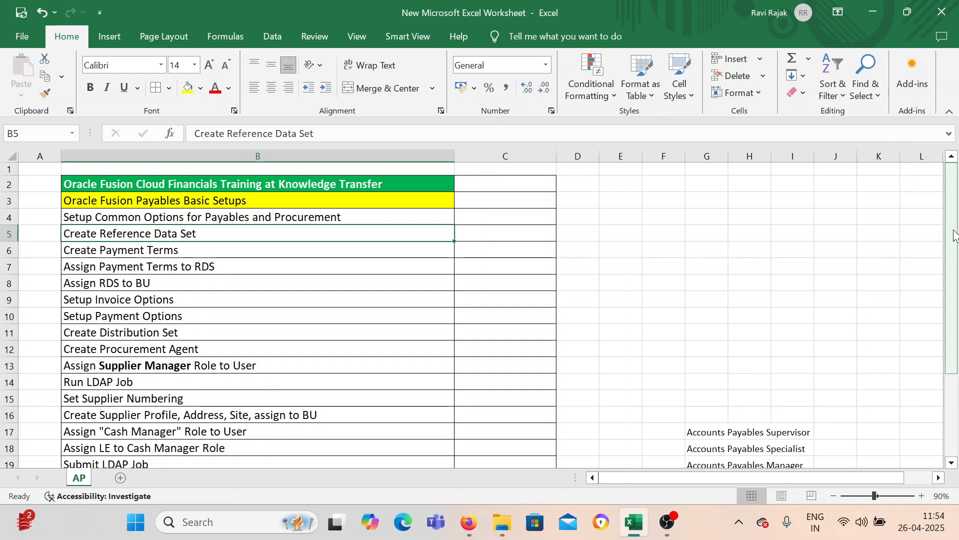
{"action": "left_click", "coordinate": [185, 250]}
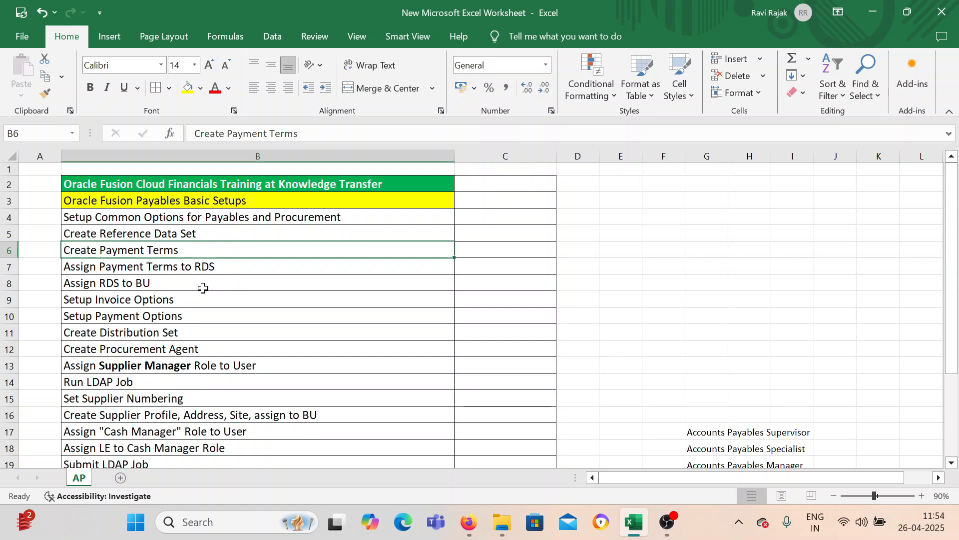
{"action": "left_click", "coordinate": [193, 281]}
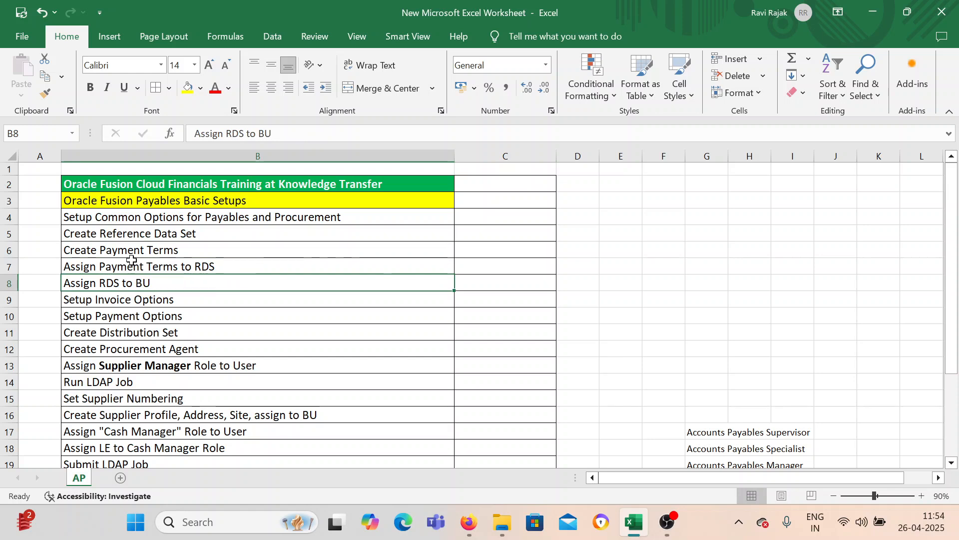
{"action": "left_click", "coordinate": [154, 230]}
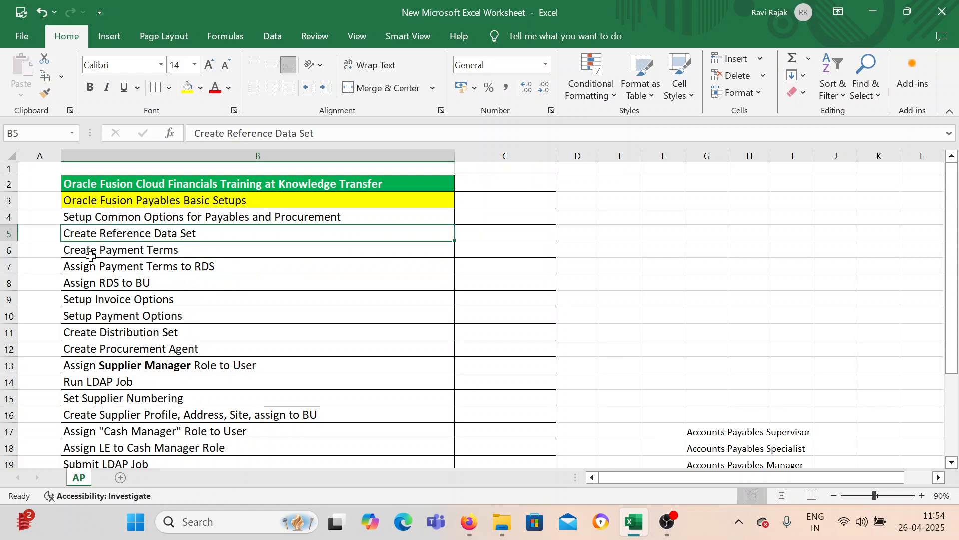
Switch to the browser, search the setup tasks for "Manage Reference Data" and open Manage Reference Data Sets under Enterprise Profile.
{"action": "mouse_move", "coordinate": [461, 533]}
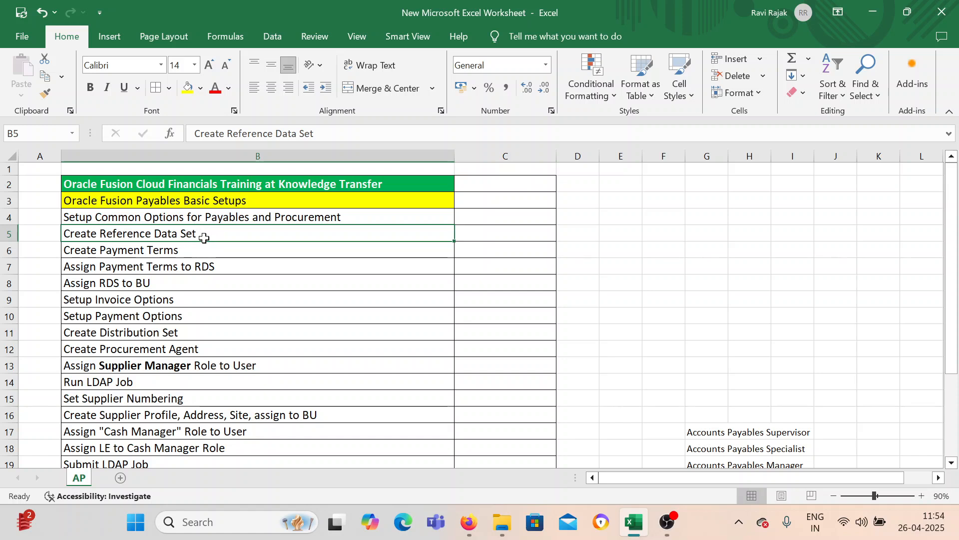
{"action": "left_click", "coordinate": [469, 522]}
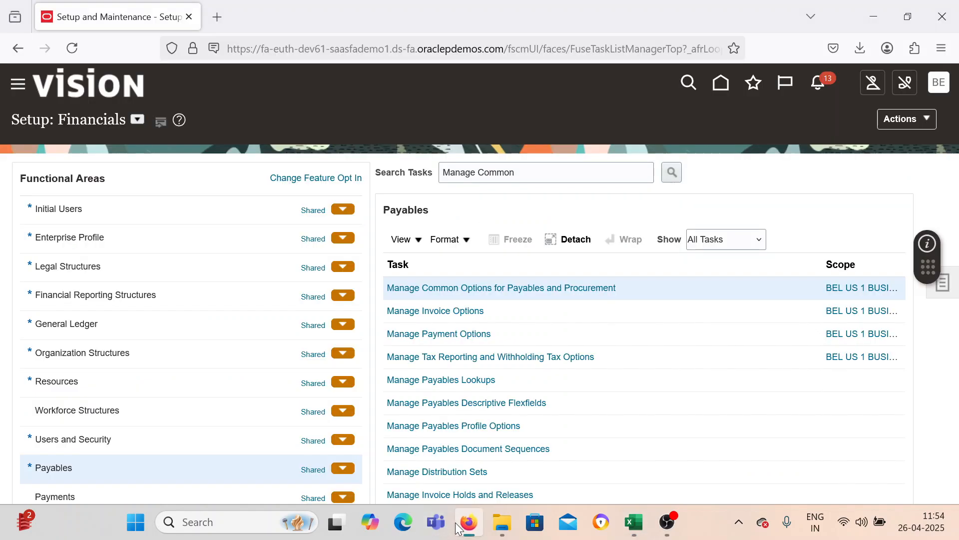
{"action": "left_click", "coordinate": [520, 179]}
{"action": "key", "text": "BackSpace"}
{"action": "key", "text": "BackSpace"}
{"action": "key", "text": "BackSpace"}
{"action": "key", "text": "BackSpace"}
{"action": "type", "text": "Reference Data"}
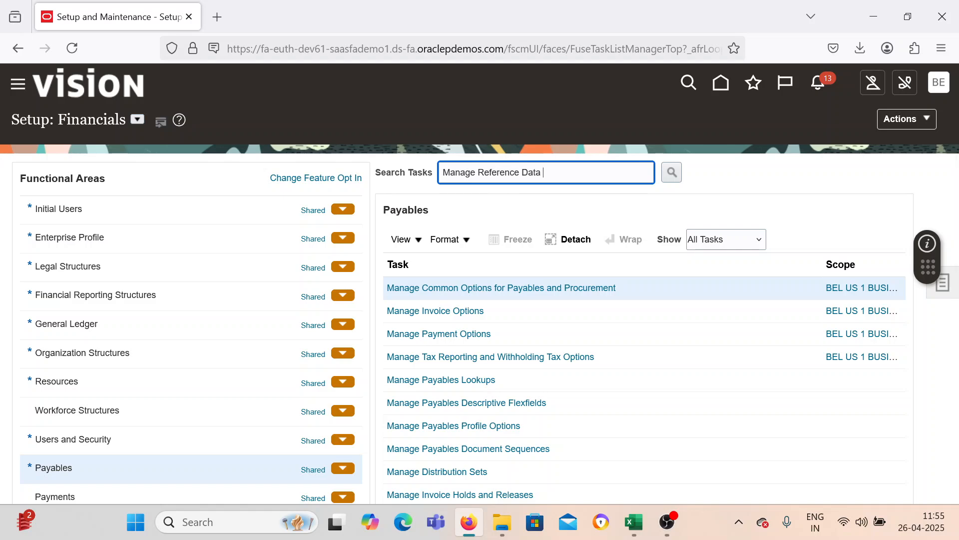
{"action": "key", "text": "Return"}
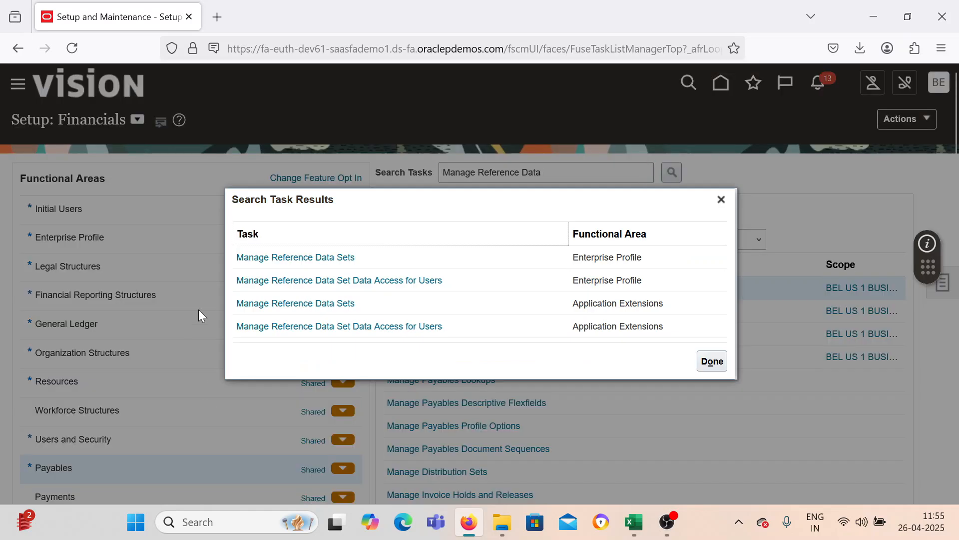
{"action": "left_click", "coordinate": [294, 258]}
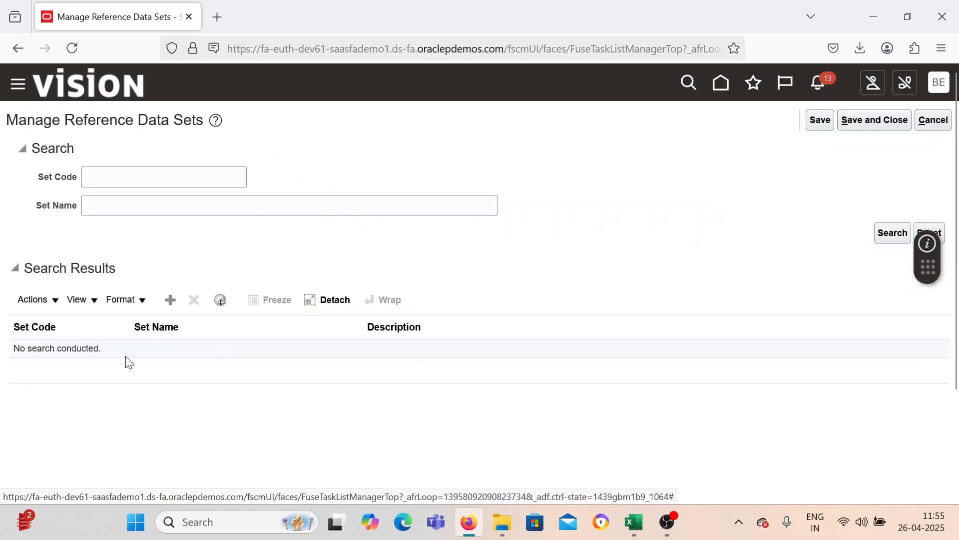
List all existing reference data sets without search criteria and look through their codes and names.
{"action": "left_click", "coordinate": [884, 233]}
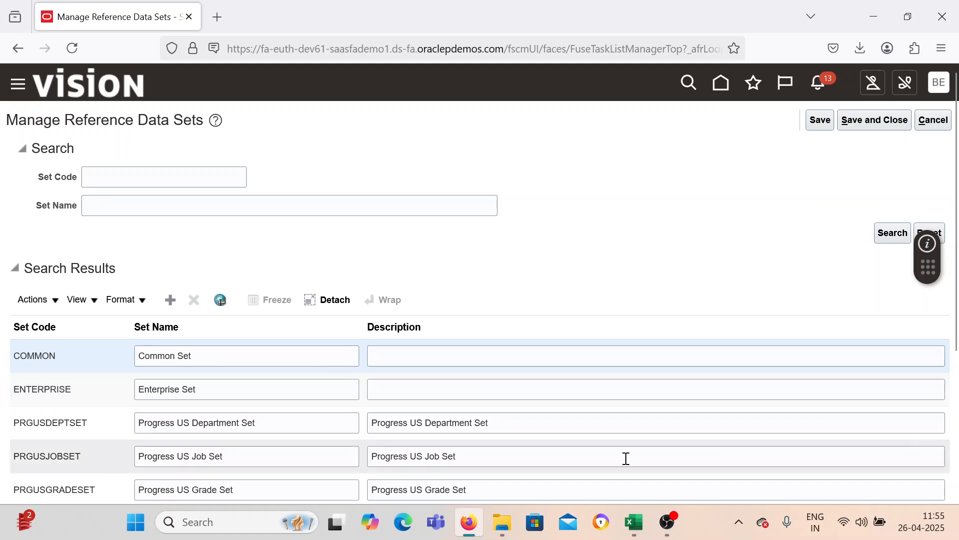
{"action": "scroll", "coordinate": [157, 346], "scroll_direction": "down", "scroll_amount": 4}
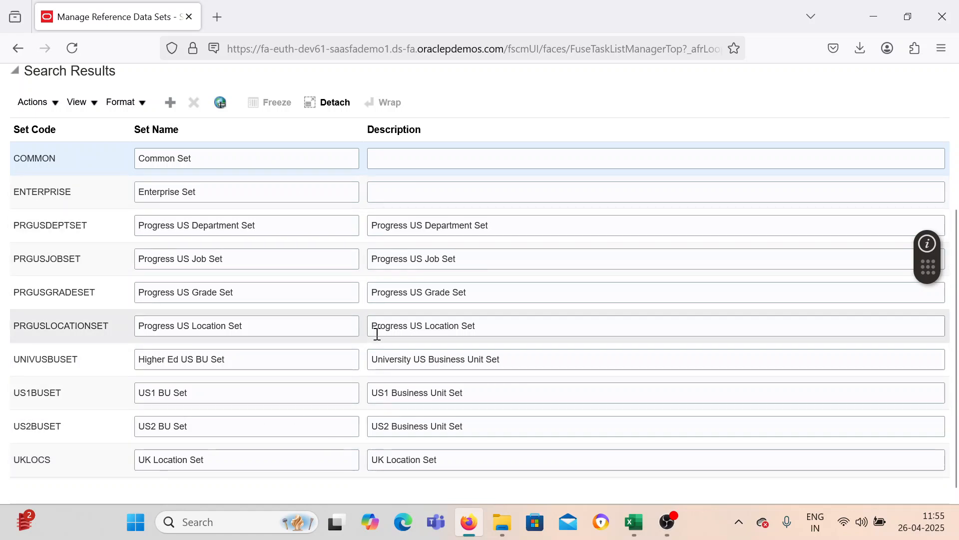
{"action": "scroll", "coordinate": [372, 335], "scroll_direction": "up", "scroll_amount": 3}
{"action": "left_click_drag", "start_coordinate": [956, 235], "coordinate": [956, 212]}
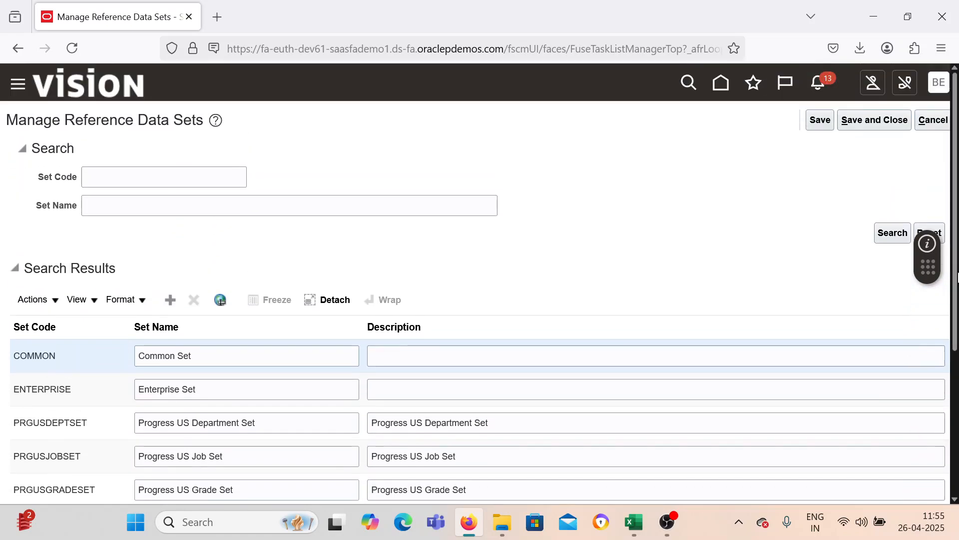
Add a reference data set with code and name "BEL RDS" and description "Bel Refernece Data Set", and save and close the page.
{"action": "left_click", "coordinate": [170, 300]}
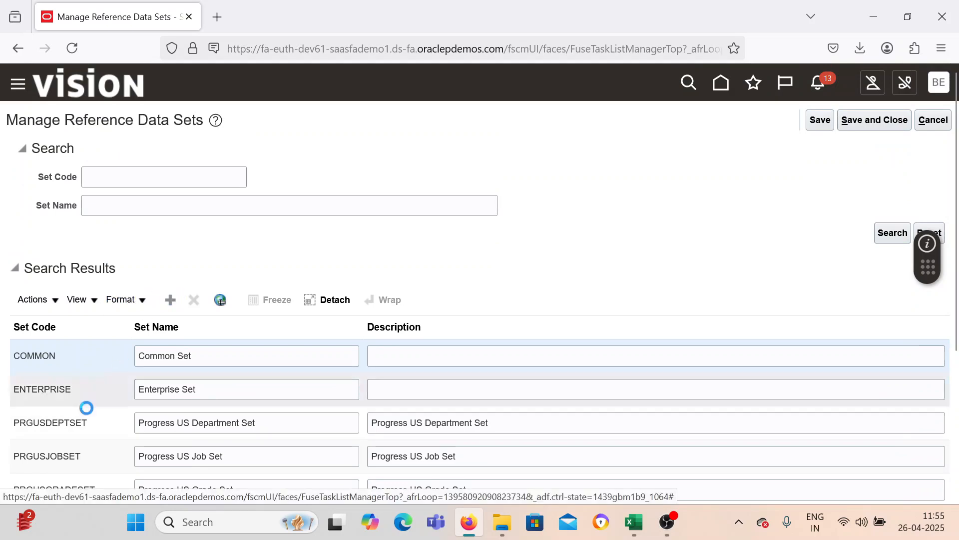
{"action": "type", "text": "B"}
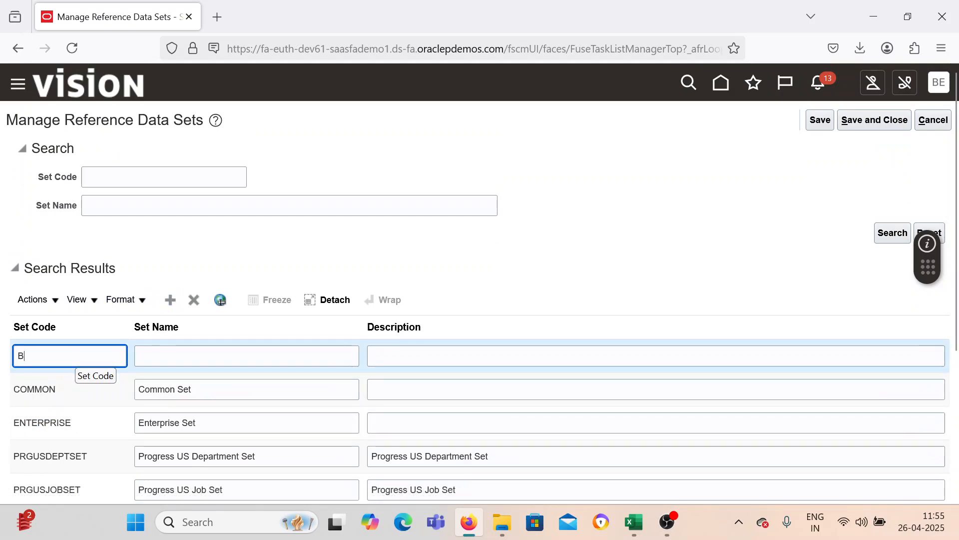
{"action": "type", "text": "EL RDS"}
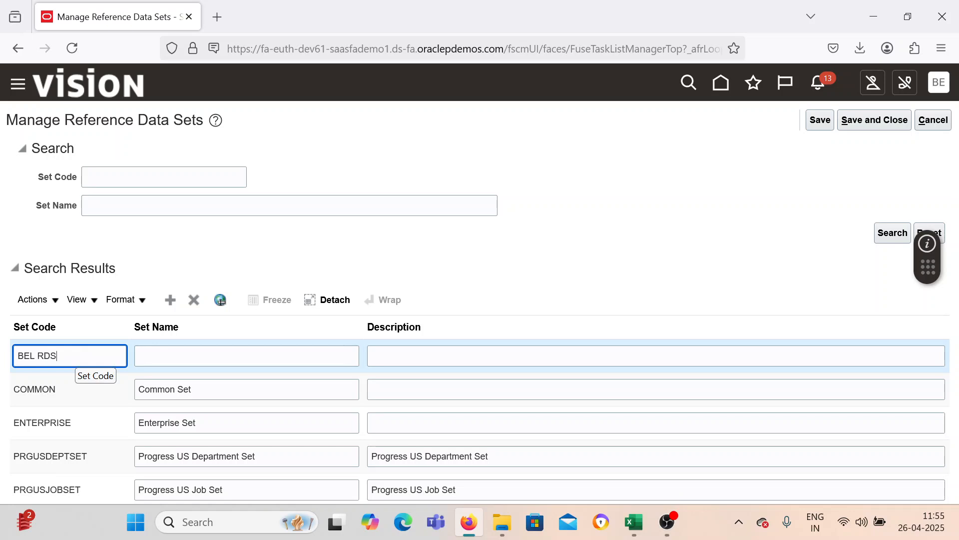
{"action": "key", "text": "Tab"}
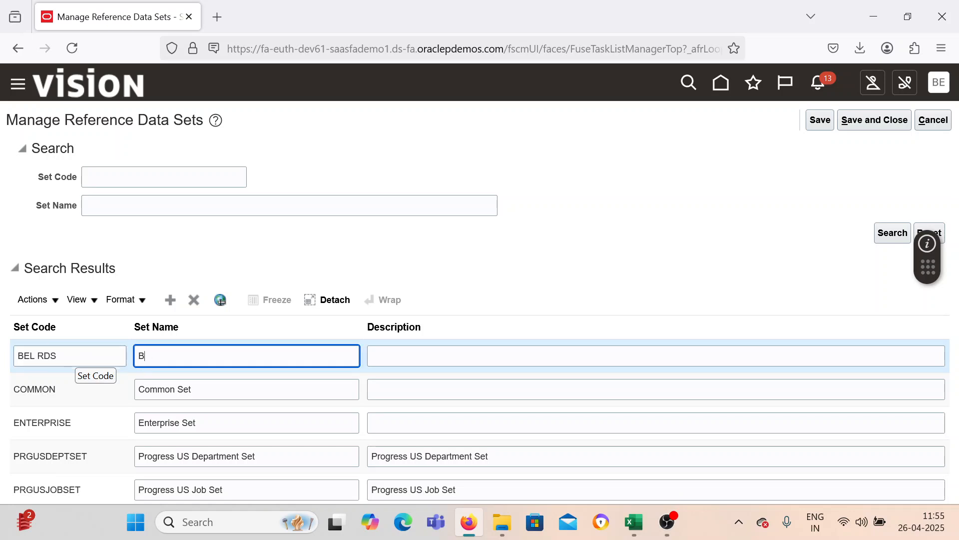
{"action": "key", "text": "Tab"}
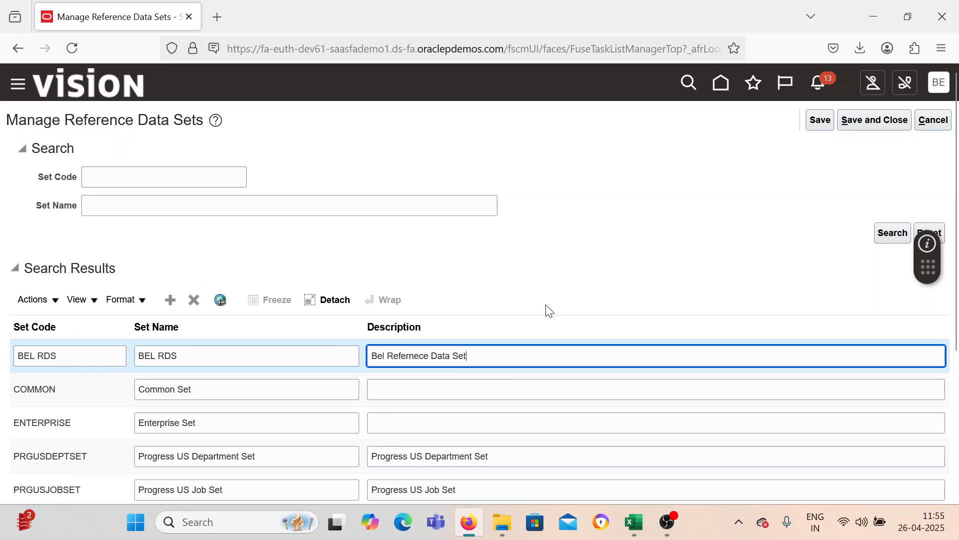
{"action": "left_click", "coordinate": [639, 247]}
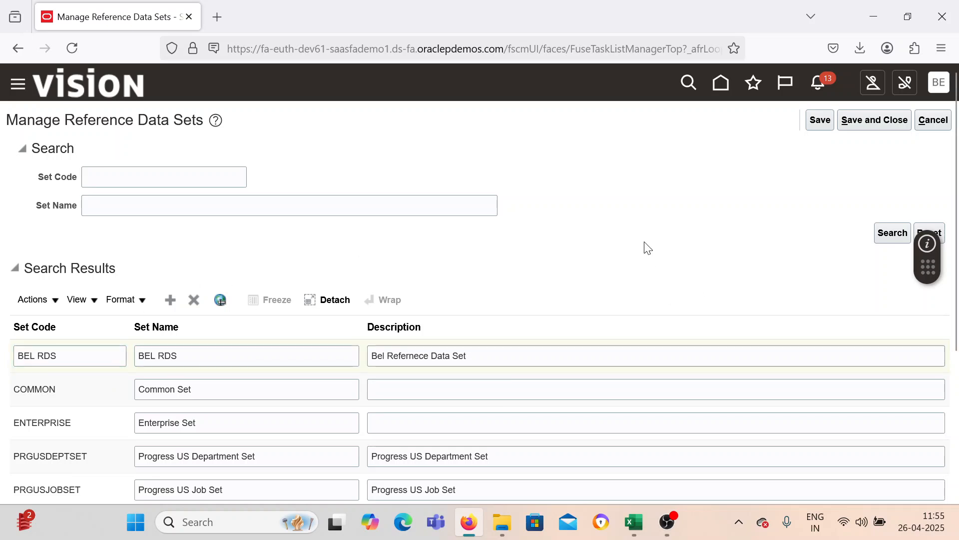
{"action": "left_click", "coordinate": [859, 124]}
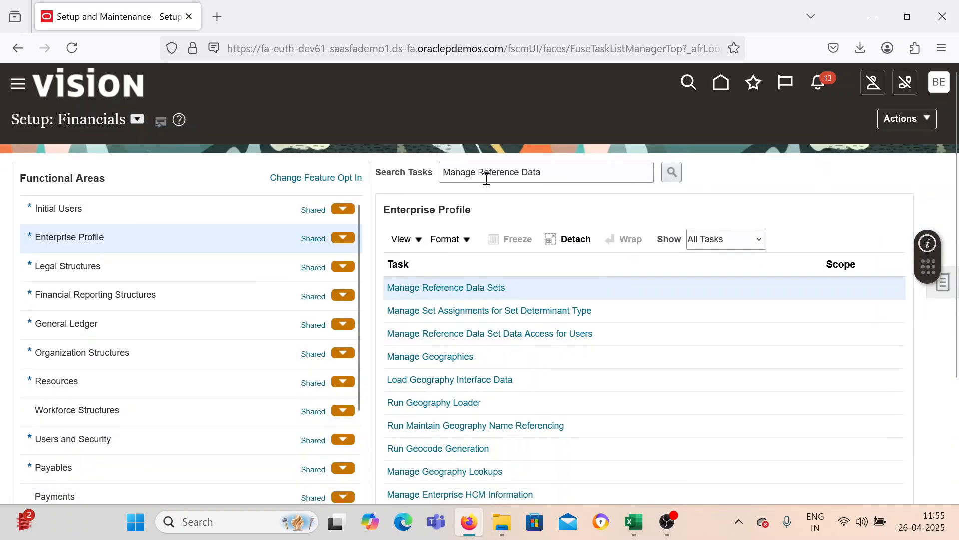
Switch to the Excel checklist and select the entry "Create Payment Terms".
{"action": "left_click_drag", "start_coordinate": [552, 172], "coordinate": [413, 173]}
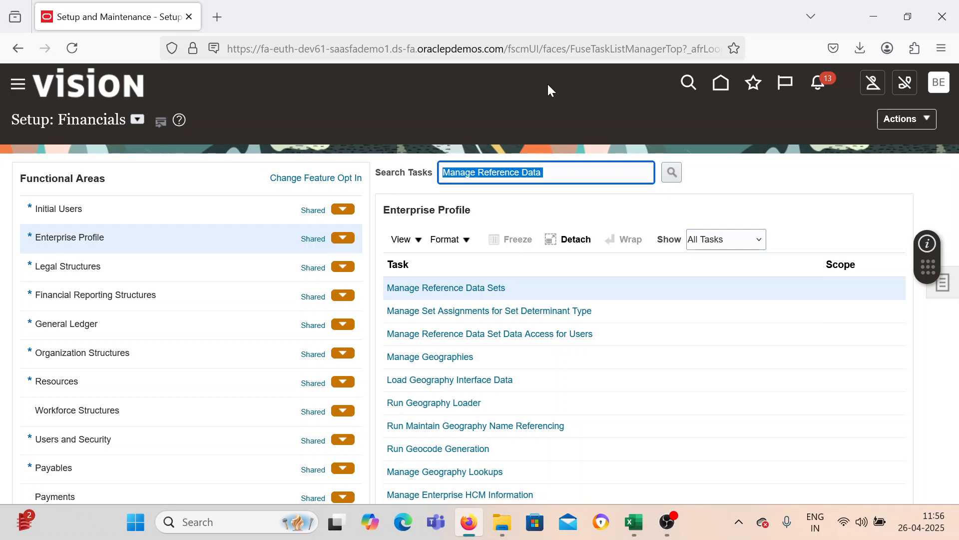
{"action": "left_click", "coordinate": [651, 532]}
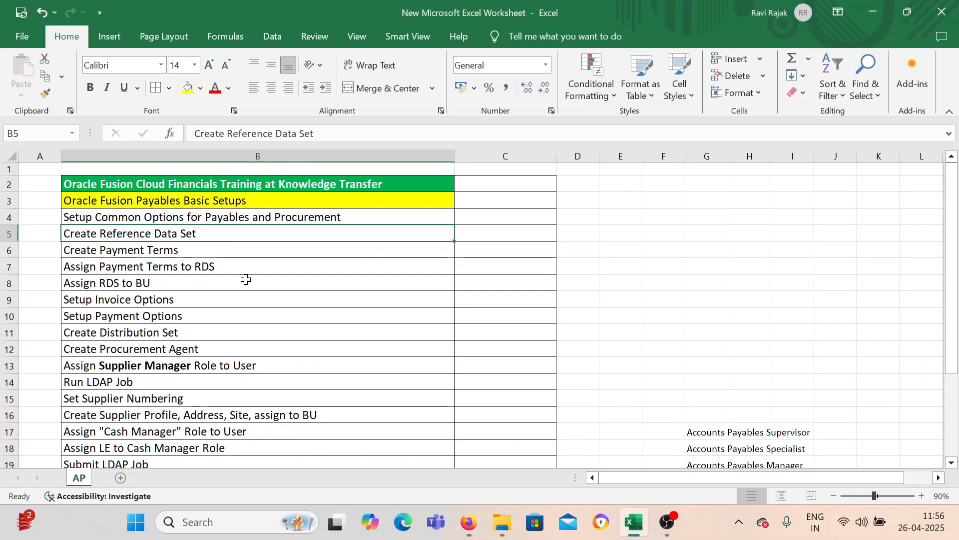
{"action": "left_click", "coordinate": [187, 250]}
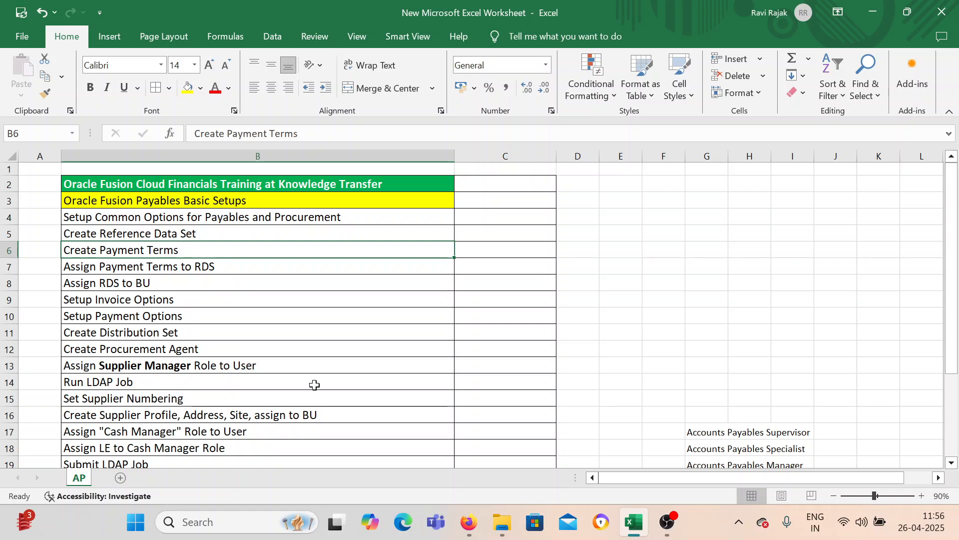
Return to the browser, search the setup tasks for "Manage Payment Term" and open the Manage Payment Terms task.
{"action": "left_click", "coordinate": [469, 522]}
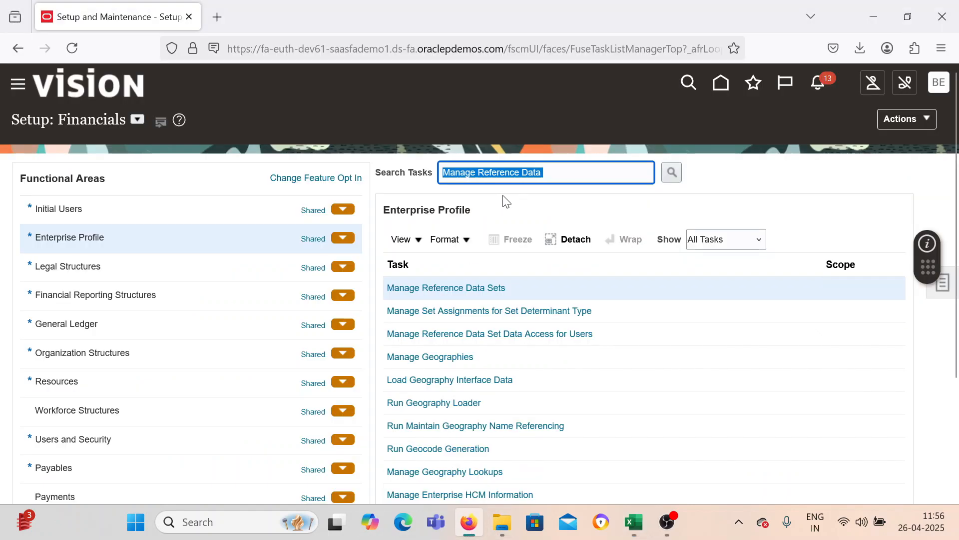
{"action": "left_click_drag", "start_coordinate": [555, 169], "coordinate": [491, 180]}
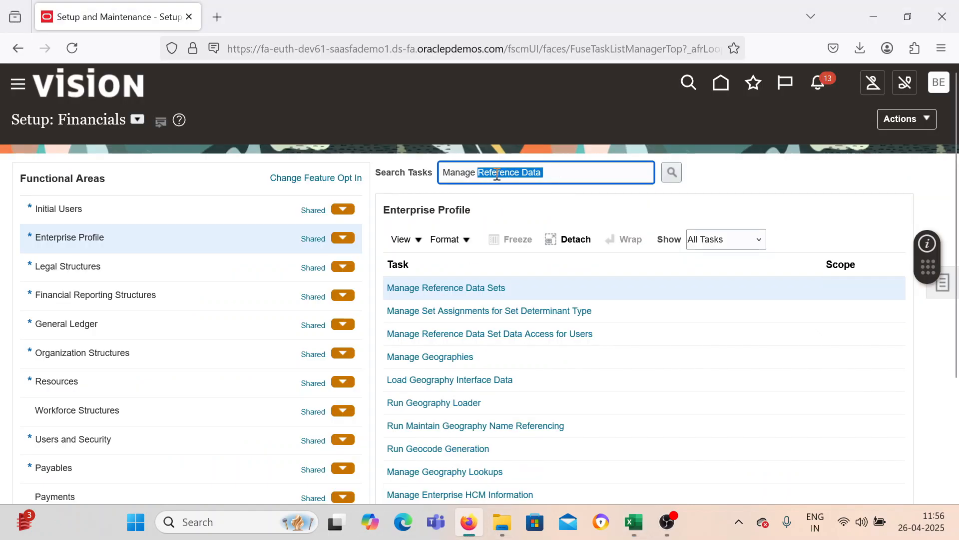
{"action": "type", "text": "ay"}
{"action": "type", "text": "Payment"}
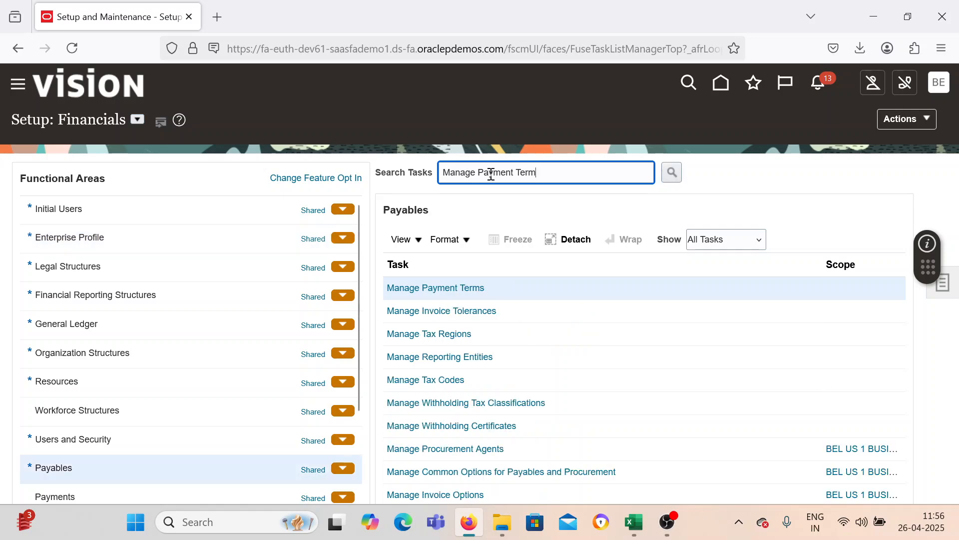
{"action": "left_click", "coordinate": [465, 287]}
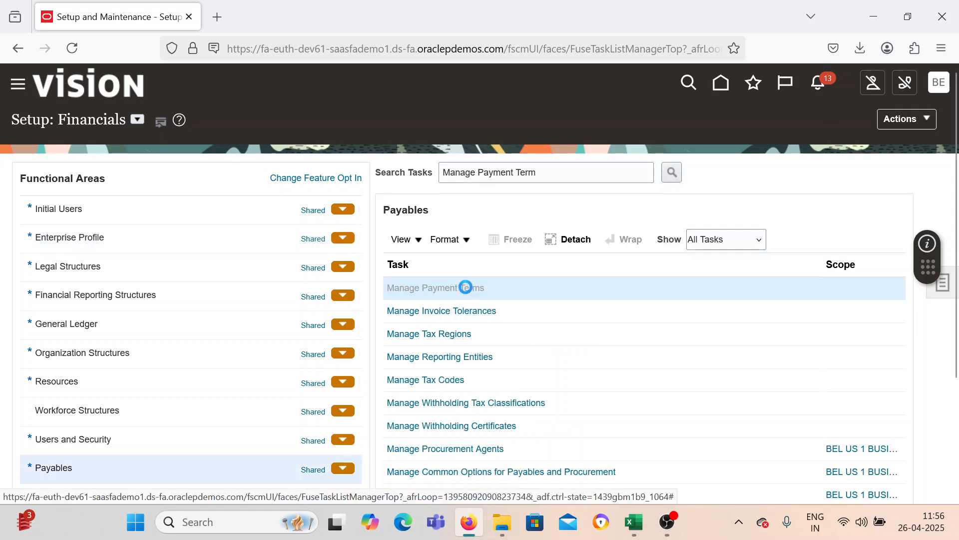
Start a new payment term and name it "BEL Immediate".
{"action": "left_click", "coordinate": [71, 180]}
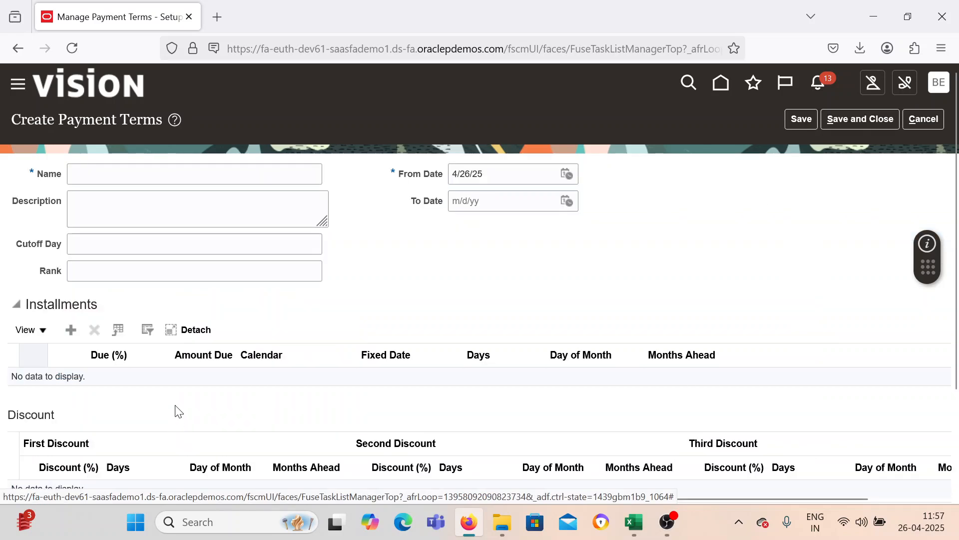
{"action": "left_click", "coordinate": [142, 175]}
{"action": "type", "text": "BEL Immediate"}
{"action": "key", "text": "Tab"}
{"action": "key", "text": "Tab"}
{"action": "key", "text": "Tab"}
{"action": "key", "text": "Tab"}
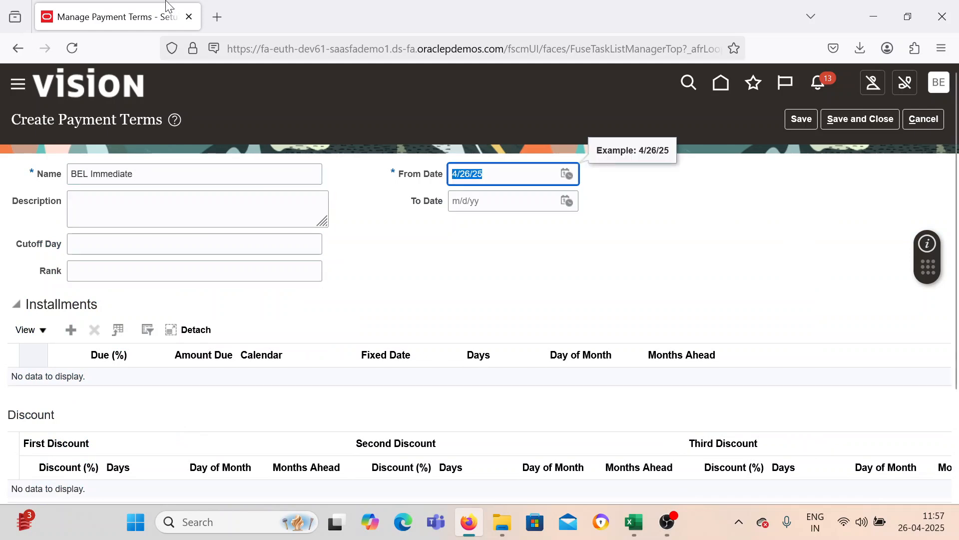
{"action": "left_click", "coordinate": [358, 257]}
Add an installment to the payment term with 100 percent due and 0 days.
{"action": "left_click", "coordinate": [71, 329]}
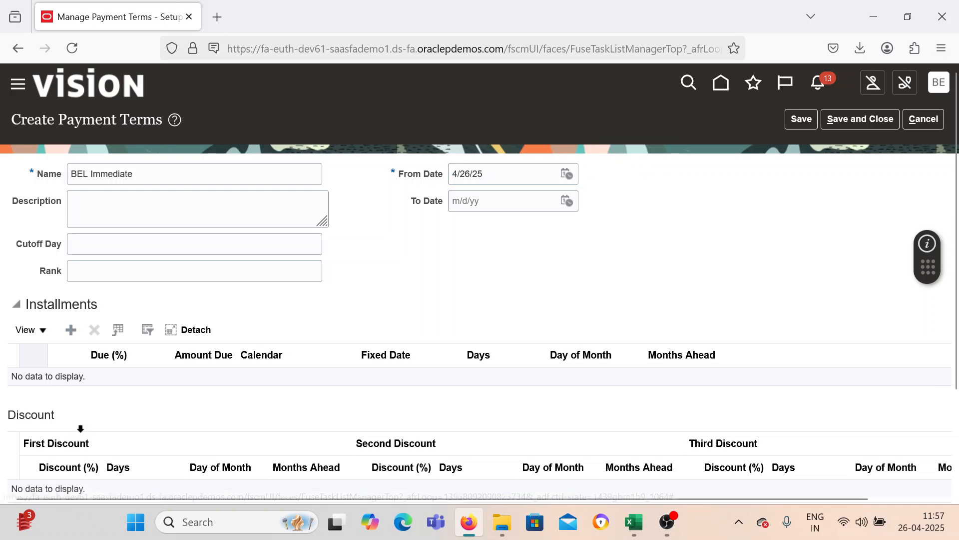
{"action": "left_click", "coordinate": [119, 384]}
{"action": "type", "text": "1"}
{"action": "key", "text": "Tab"}
{"action": "key", "text": "Tab"}
{"action": "key", "text": "Tab"}
{"action": "key", "text": "Tab"}
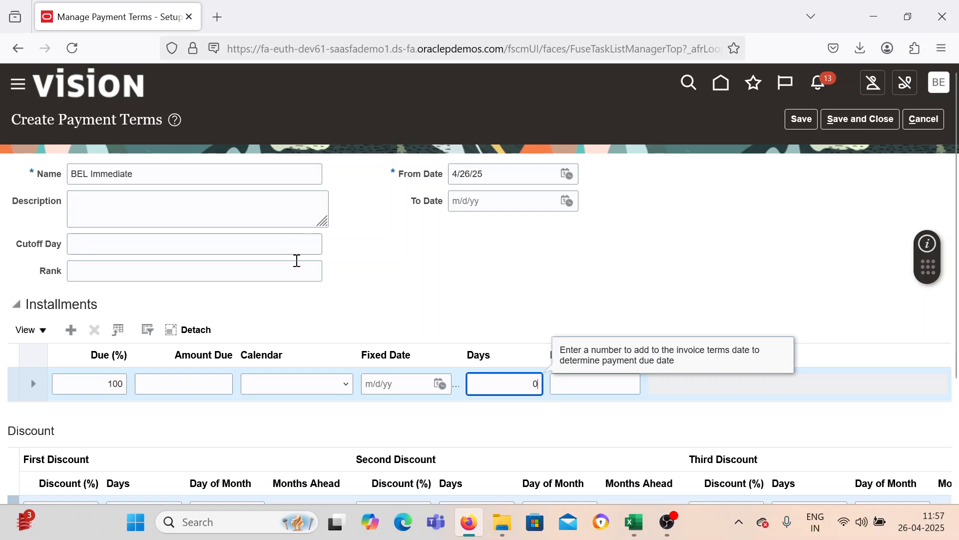
Assign the BEL RDS reference data set to the BEL Immediate payment term, and save and close it.
{"action": "left_click", "coordinate": [424, 246]}
{"action": "scroll", "coordinate": [85, 421], "scroll_direction": "down", "scroll_amount": 3}
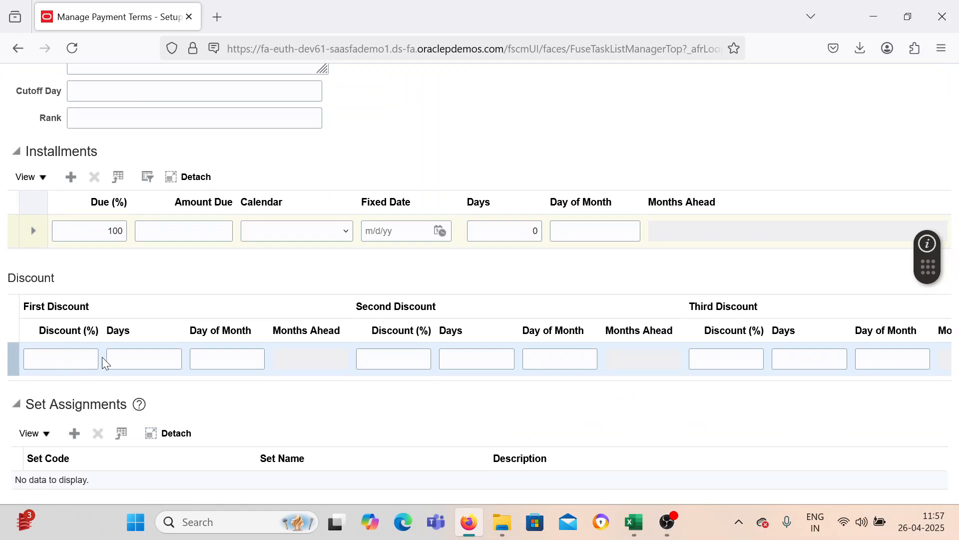
{"action": "left_click", "coordinate": [74, 433]}
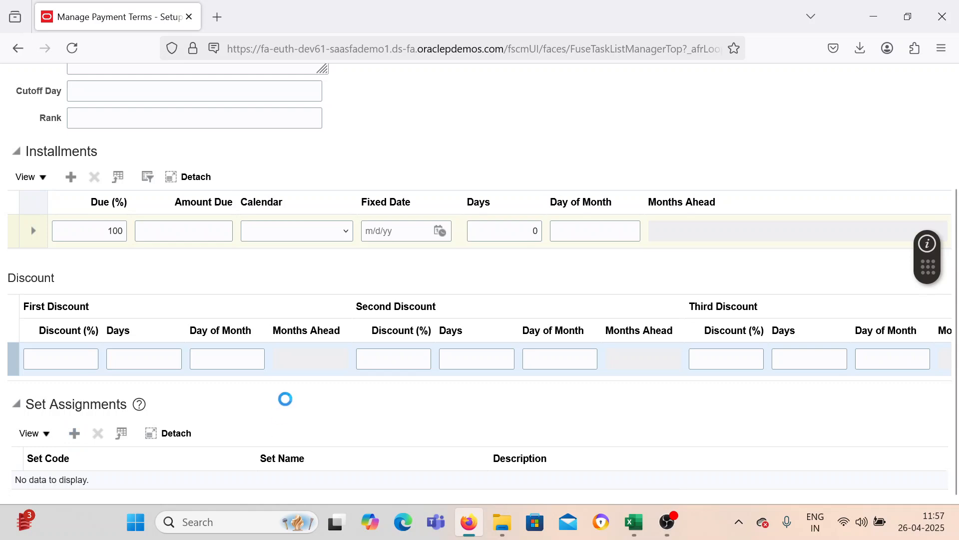
{"action": "left_click", "coordinate": [94, 474]}
{"action": "scroll", "coordinate": [119, 239], "scroll_direction": "down", "scroll_amount": 4}
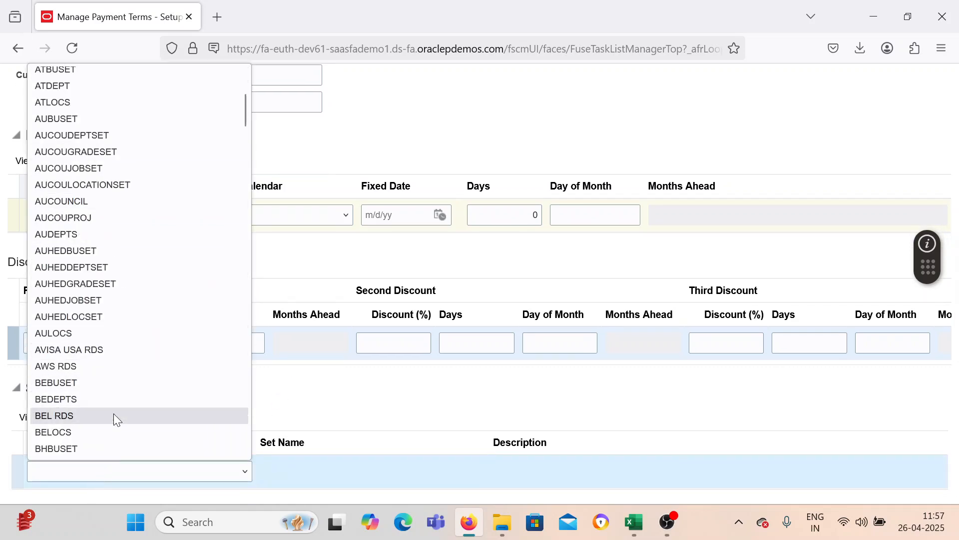
{"action": "left_click", "coordinate": [56, 413]}
{"action": "scroll", "coordinate": [110, 152], "scroll_direction": "up", "scroll_amount": 3}
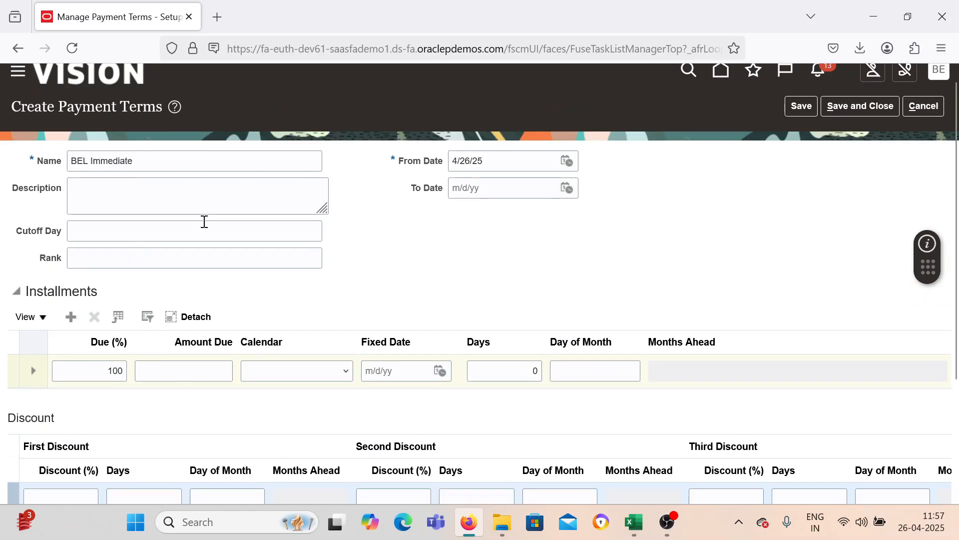
{"action": "scroll", "coordinate": [206, 224], "scroll_direction": "down", "scroll_amount": 3}
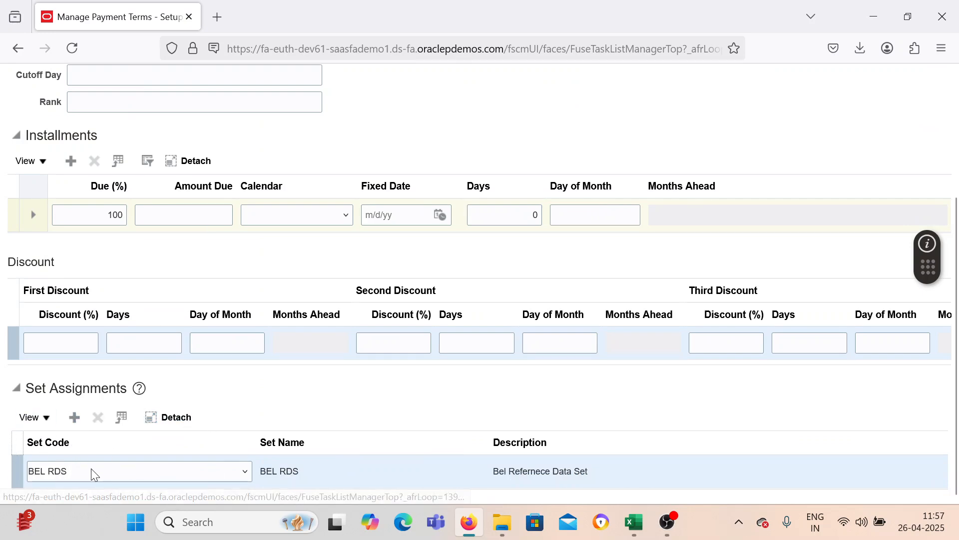
{"action": "scroll", "coordinate": [223, 462], "scroll_direction": "up", "scroll_amount": 2}
{"action": "scroll", "coordinate": [224, 462], "scroll_direction": "up", "scroll_amount": 1}
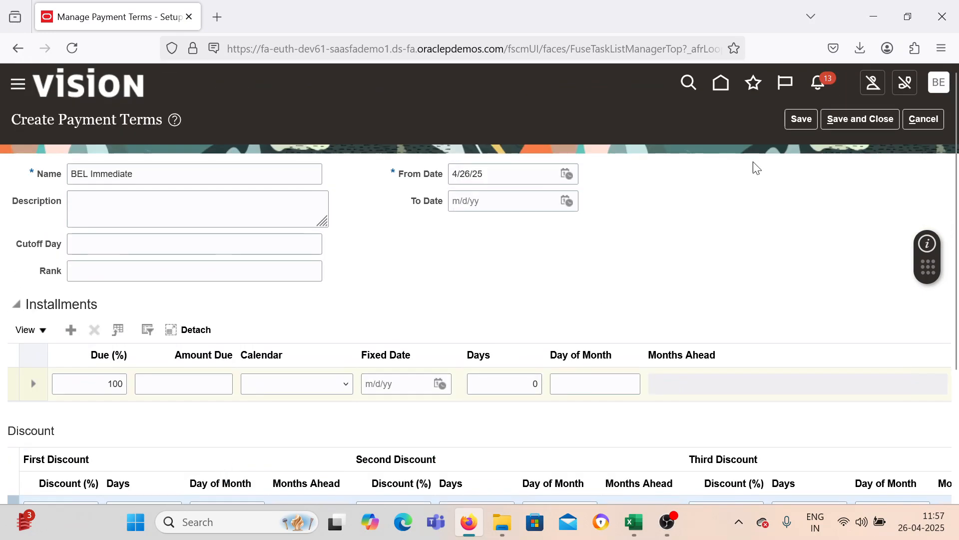
{"action": "left_click", "coordinate": [849, 120]}
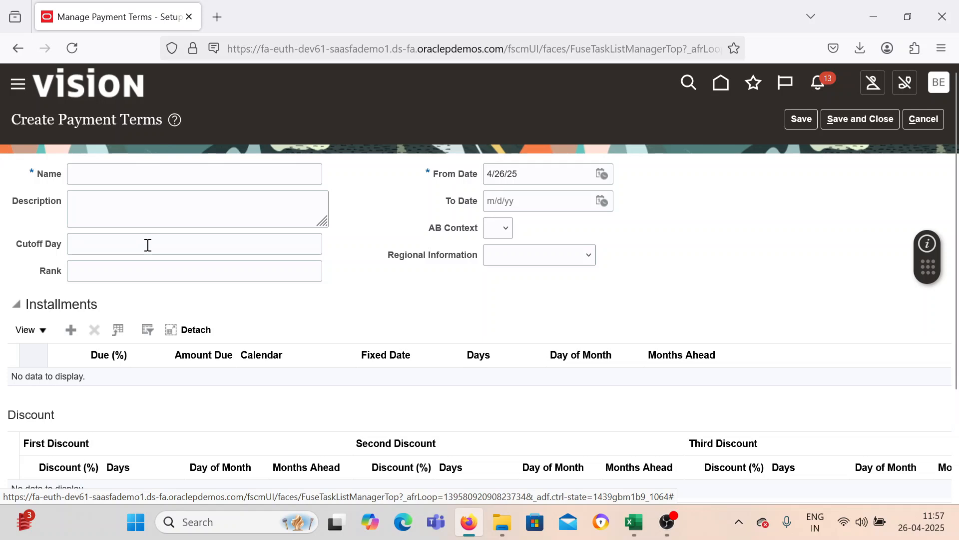
Start another new payment term and name it "BEL Net 30".
{"action": "left_click", "coordinate": [108, 166]}
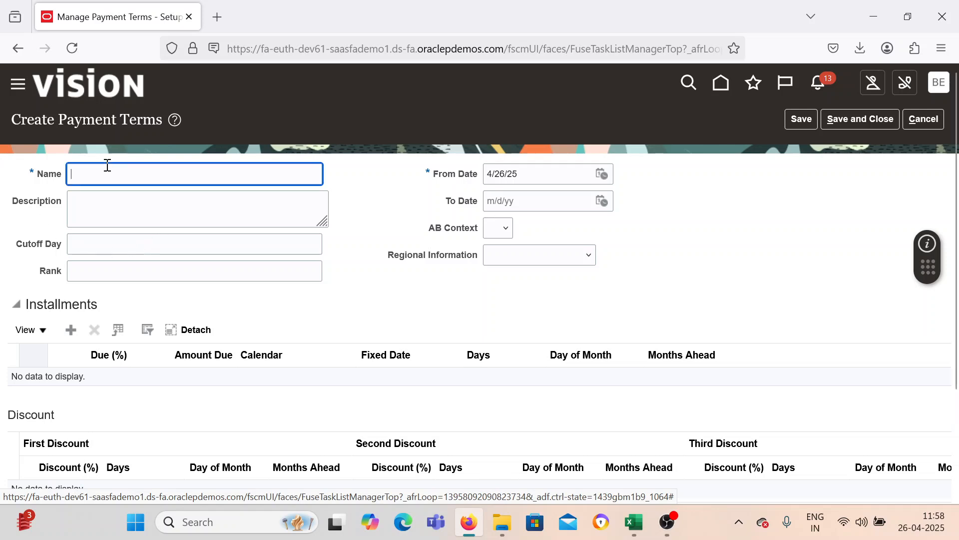
{"action": "type", "text": "BEL Net"}
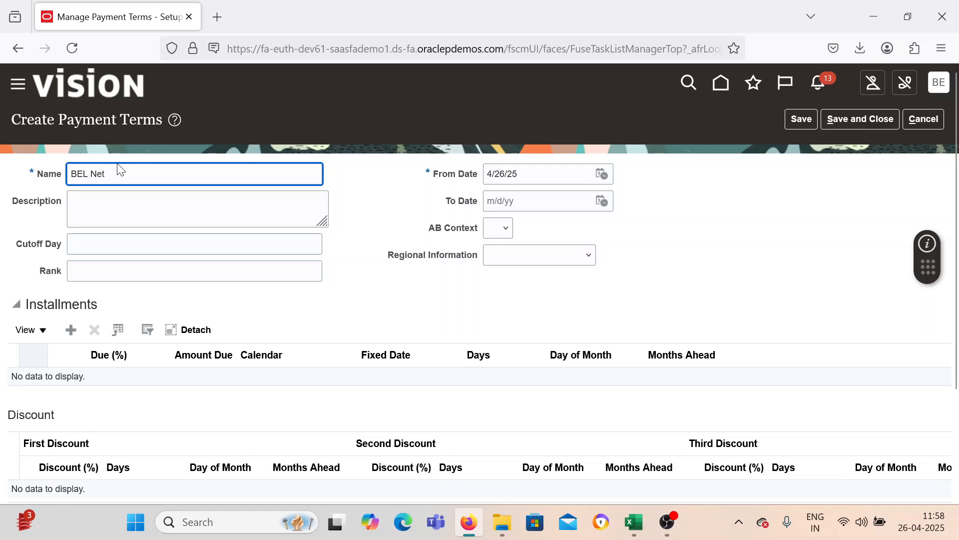
{"action": "type", "text": " 30"}
{"action": "key", "text": "Tab"}
{"action": "key", "text": "Tab"}
{"action": "key", "text": "Tab"}
{"action": "key", "text": "Tab"}
{"action": "key", "text": "Tab"}
{"action": "key", "text": "Tab"}
{"action": "key", "text": "Tab"}
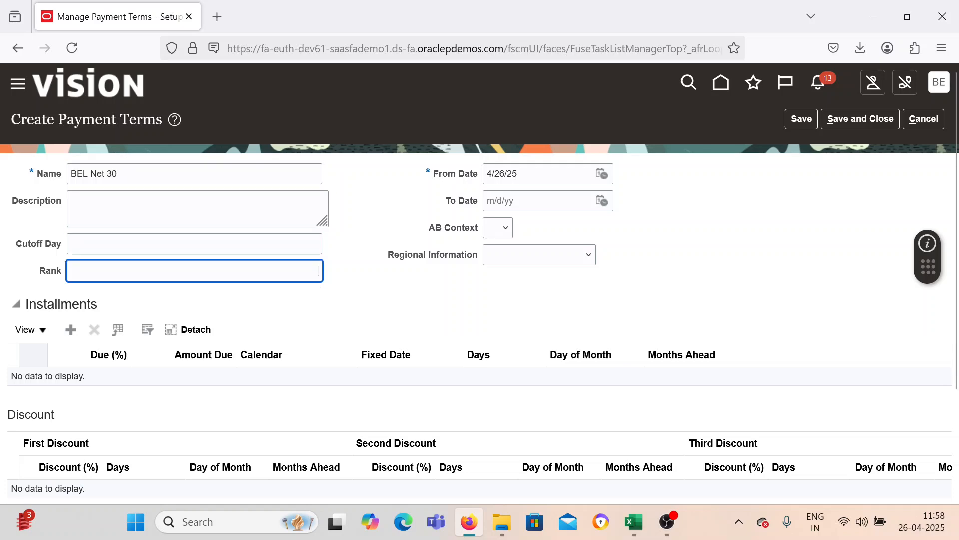
Add an installment to BEL Net 30 with 100 percent due and 30 days.
{"action": "left_click", "coordinate": [71, 330]}
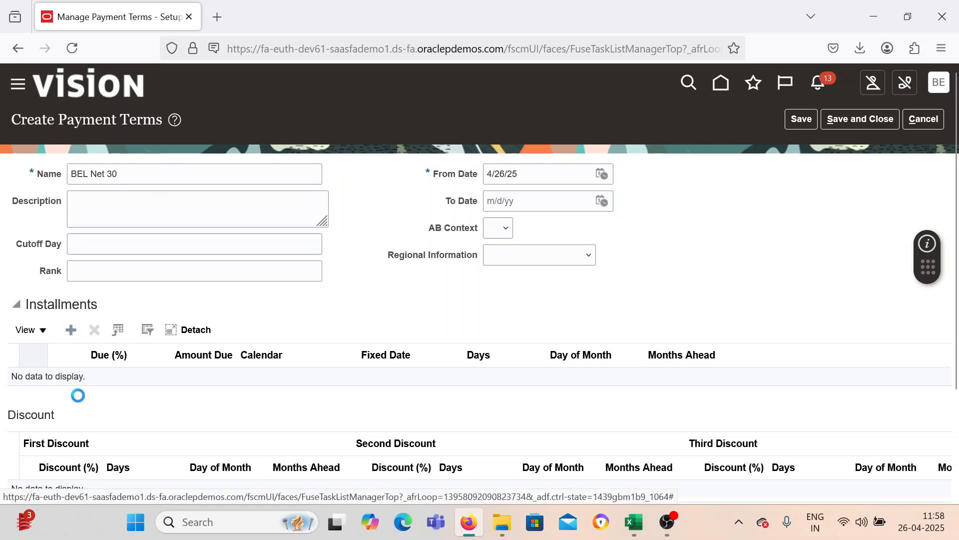
{"action": "left_click", "coordinate": [80, 382]}
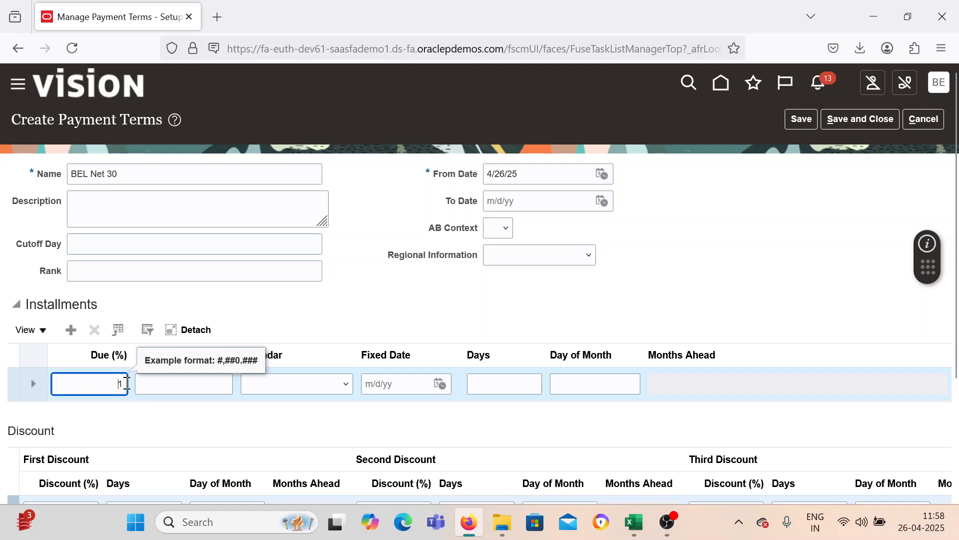
{"action": "type", "text": "00"}
{"action": "key", "text": "Tab"}
{"action": "key", "text": "Tab"}
{"action": "key", "text": "Tab"}
{"action": "key", "text": "Tab"}
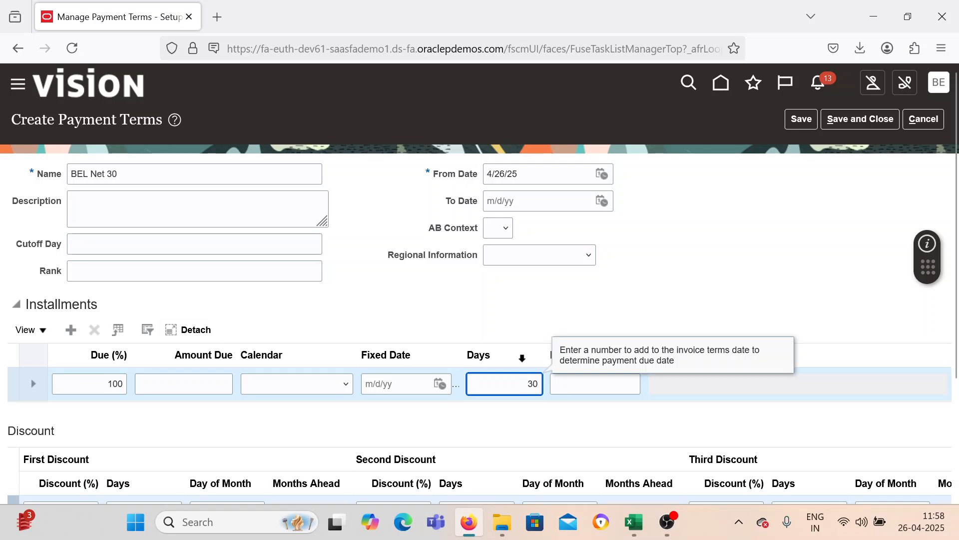
Set the first discount of the BEL Net 30 installment to 10 percent with 5 days.
{"action": "scroll", "coordinate": [402, 367], "scroll_direction": "down", "scroll_amount": 3}
{"action": "left_click", "coordinate": [63, 362]}
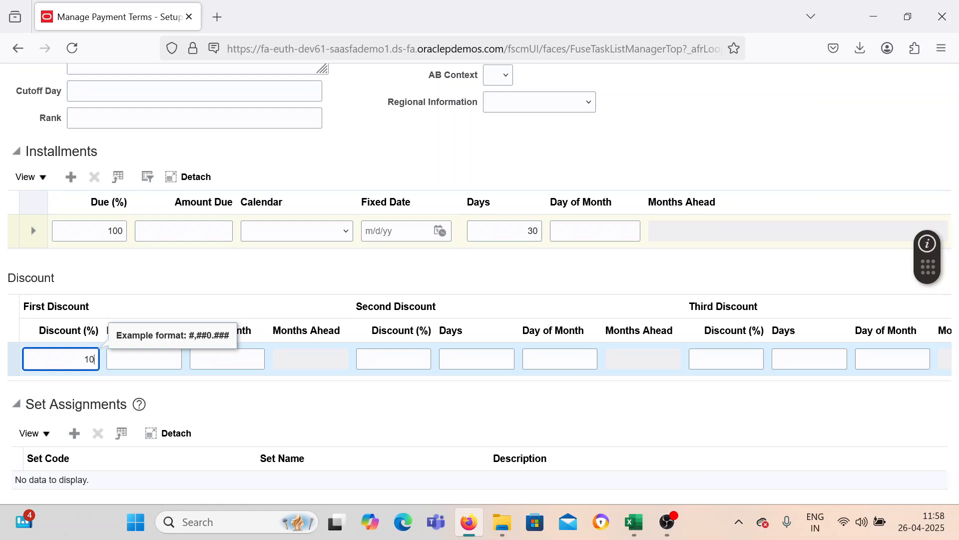
{"action": "key", "text": "Tab"}
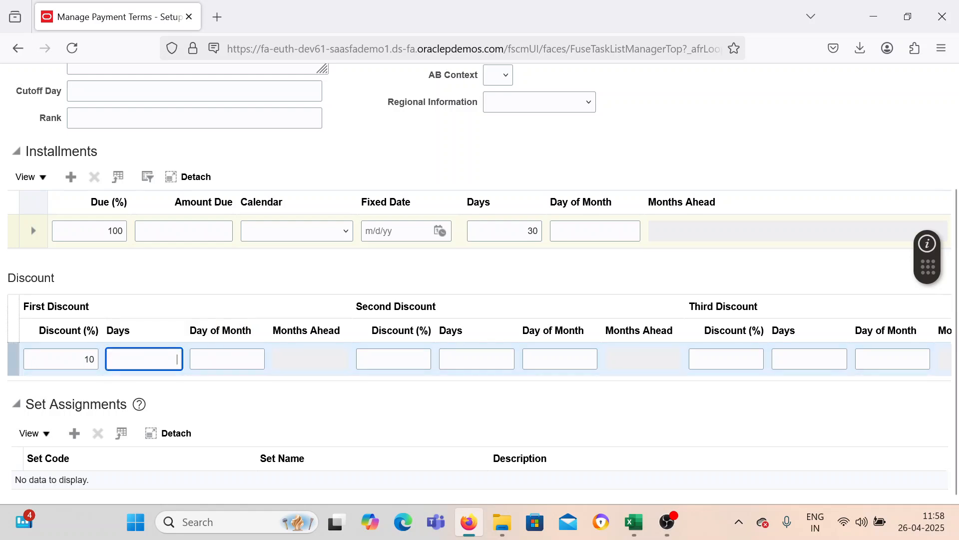
{"action": "type", "text": "5"}
{"action": "key", "text": "Tab"}
Set the second discount to 8 percent with 10 days and the third discount to 5 percent with 20 days.
{"action": "key", "text": "Tab"}
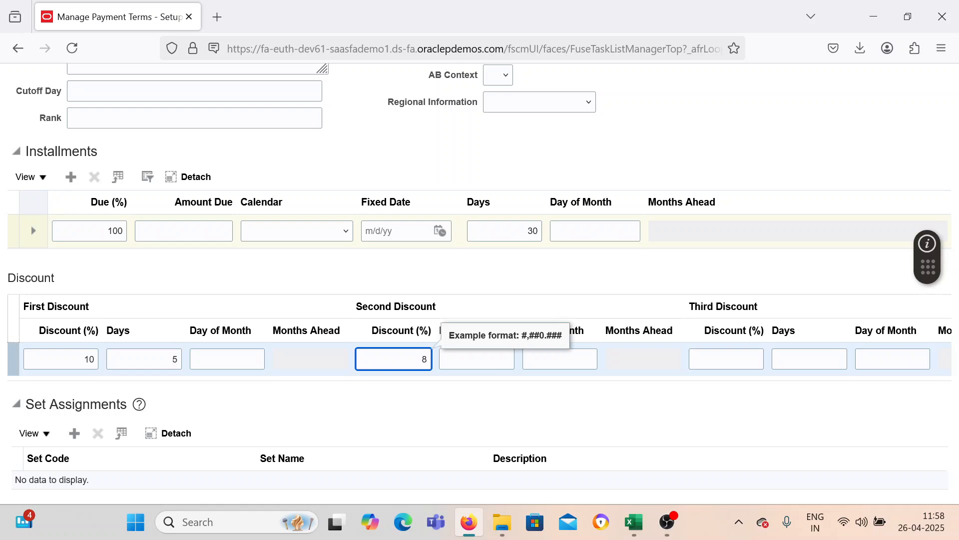
{"action": "key", "text": "Tab"}
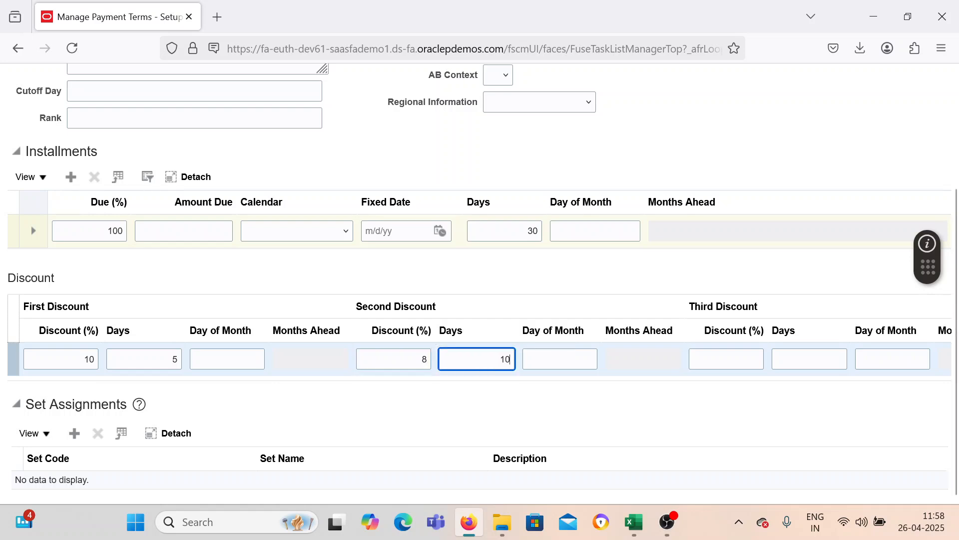
{"action": "key", "text": "Tab"}
{"action": "key", "text": "Tab"}
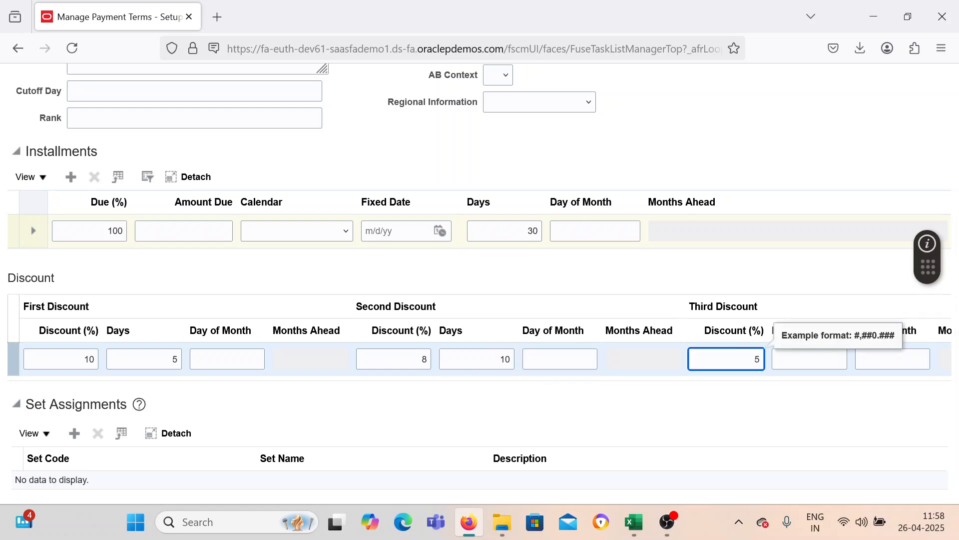
{"action": "key", "text": "Tab"}
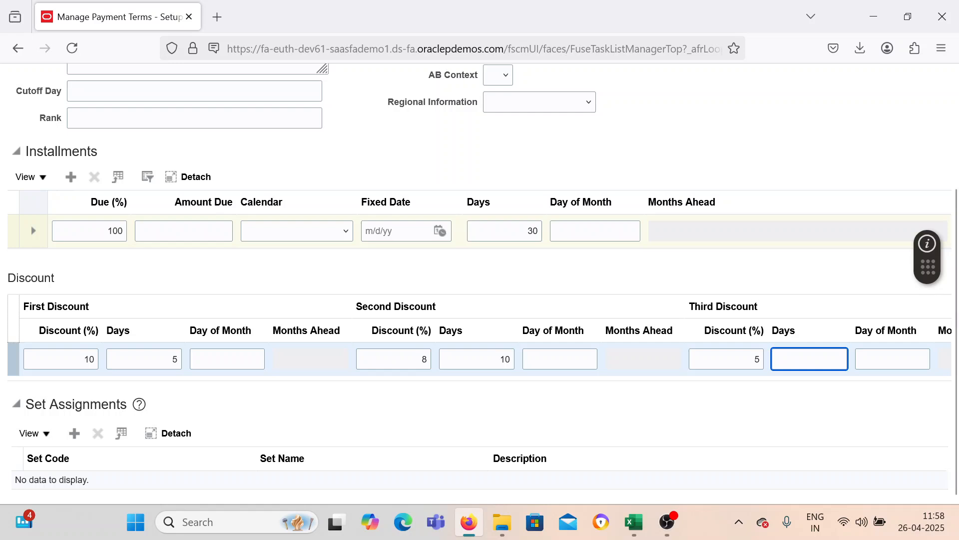
{"action": "scroll", "coordinate": [81, 285], "scroll_direction": "up", "scroll_amount": 2}
{"action": "scroll", "coordinate": [155, 192], "scroll_direction": "down", "scroll_amount": 2}
{"action": "scroll", "coordinate": [552, 411], "scroll_direction": "up", "scroll_amount": 2}
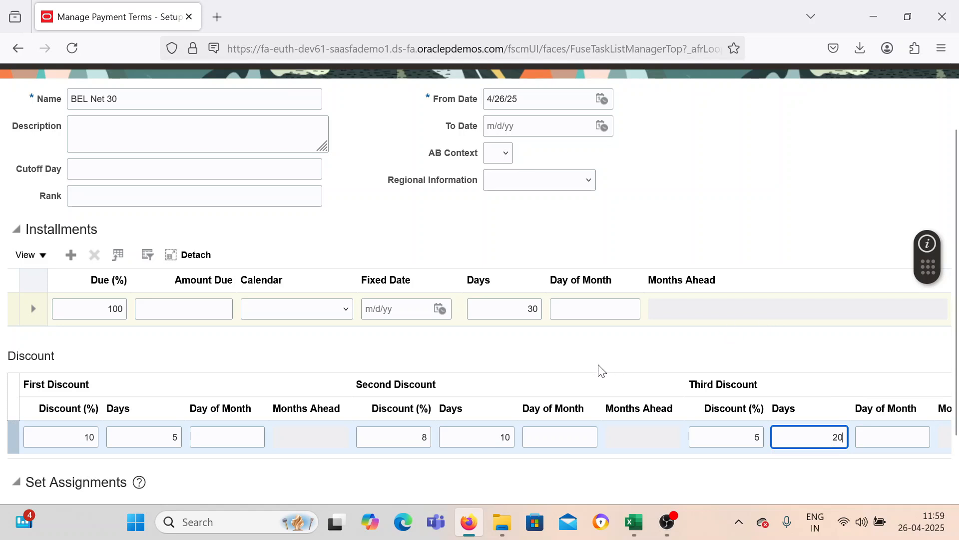
Assign the BEL RDS set code to the BEL Net 30 payment term, and save and close it.
{"action": "left_click_drag", "start_coordinate": [955, 200], "coordinate": [955, 265]}
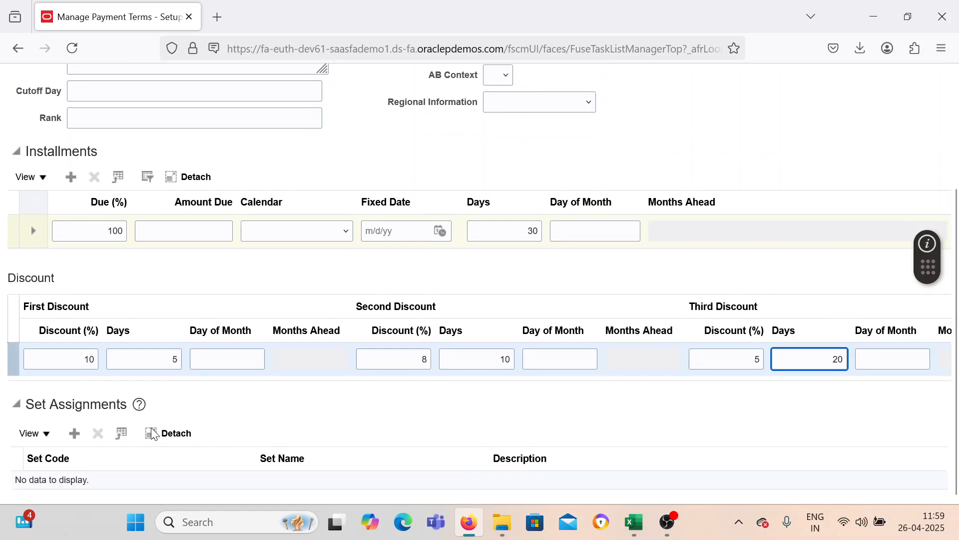
{"action": "left_click", "coordinate": [75, 433]}
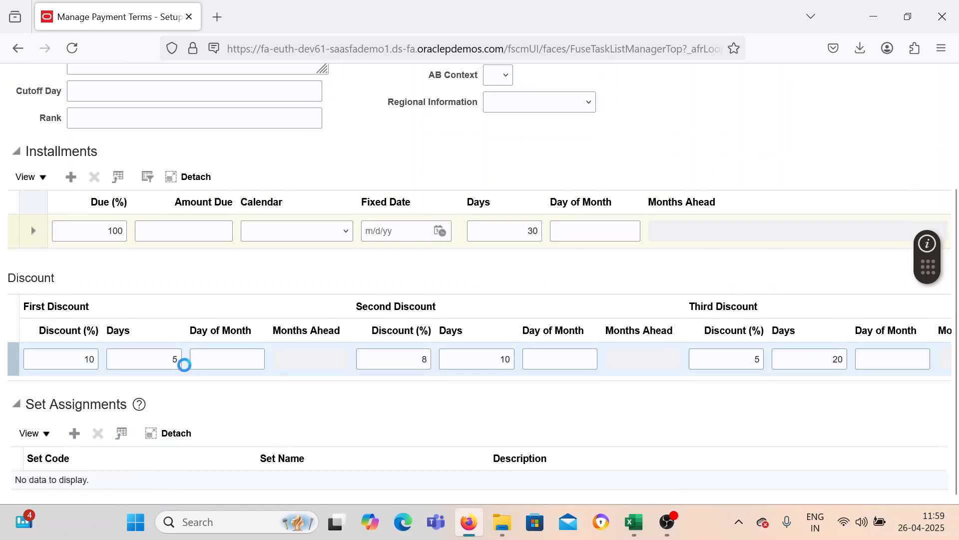
{"action": "left_click", "coordinate": [145, 487]}
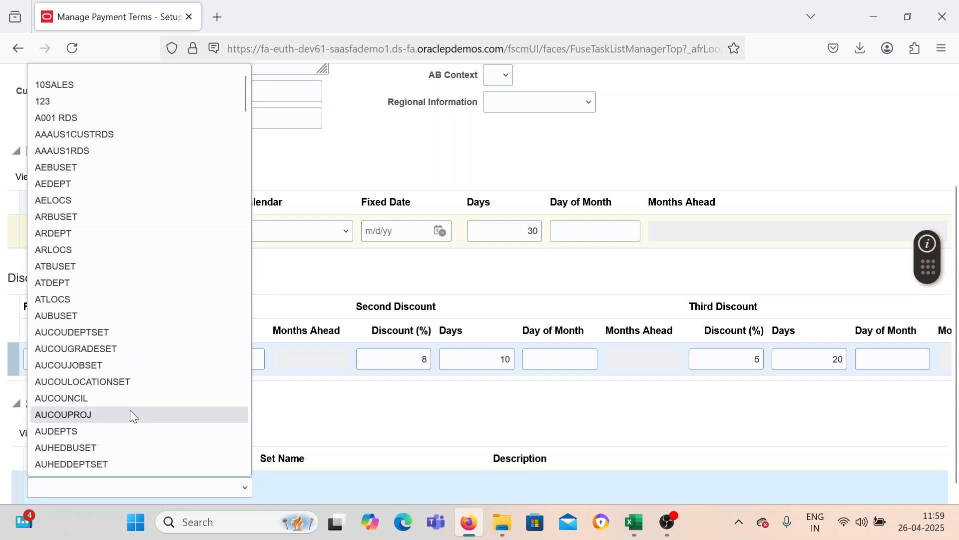
{"action": "scroll", "coordinate": [99, 422], "scroll_direction": "down", "scroll_amount": 5}
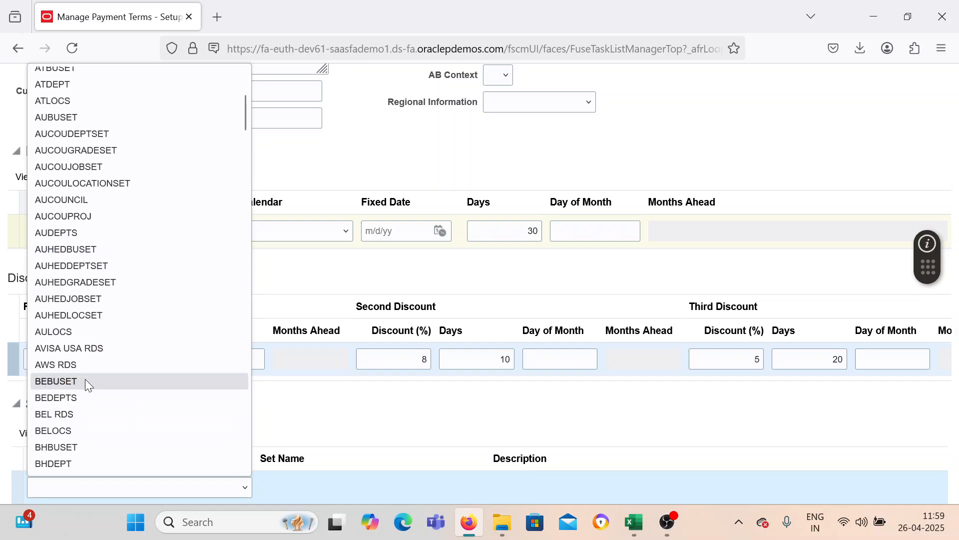
{"action": "left_click", "coordinate": [88, 413]}
{"action": "scroll", "coordinate": [321, 405], "scroll_direction": "up", "scroll_amount": 1}
{"action": "scroll", "coordinate": [323, 407], "scroll_direction": "down", "scroll_amount": 2}
{"action": "scroll", "coordinate": [539, 428], "scroll_direction": "up", "scroll_amount": 4}
{"action": "left_click", "coordinate": [851, 119]}
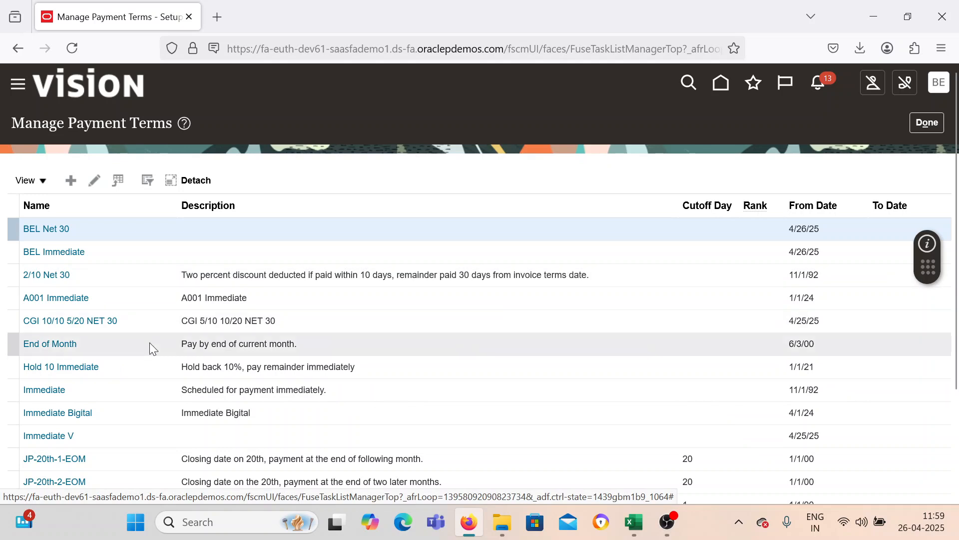
Open the existing payment term "Immediate" for editing and go to its set assignments.
{"action": "left_click", "coordinate": [131, 388]}
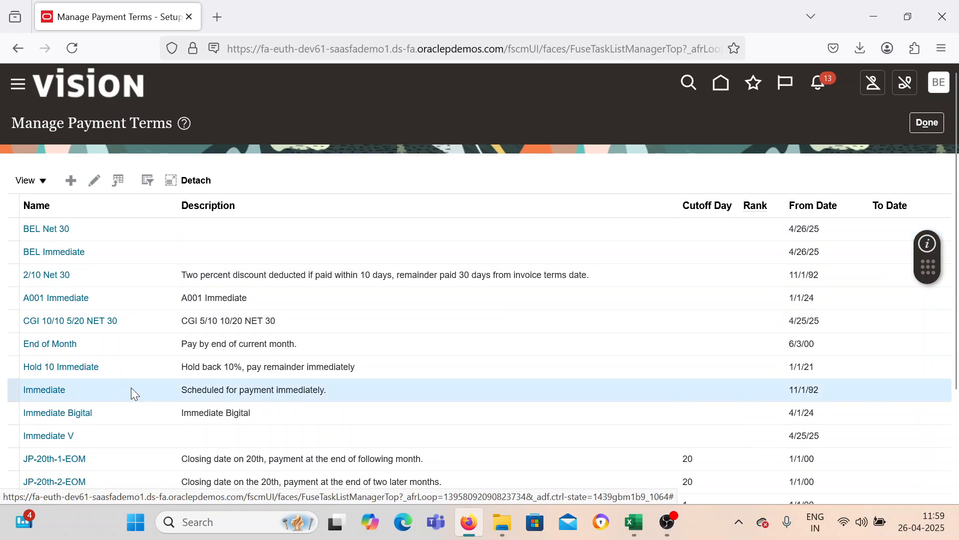
{"action": "left_click", "coordinate": [34, 397]}
{"action": "scroll", "coordinate": [127, 440], "scroll_direction": "down", "scroll_amount": 8}
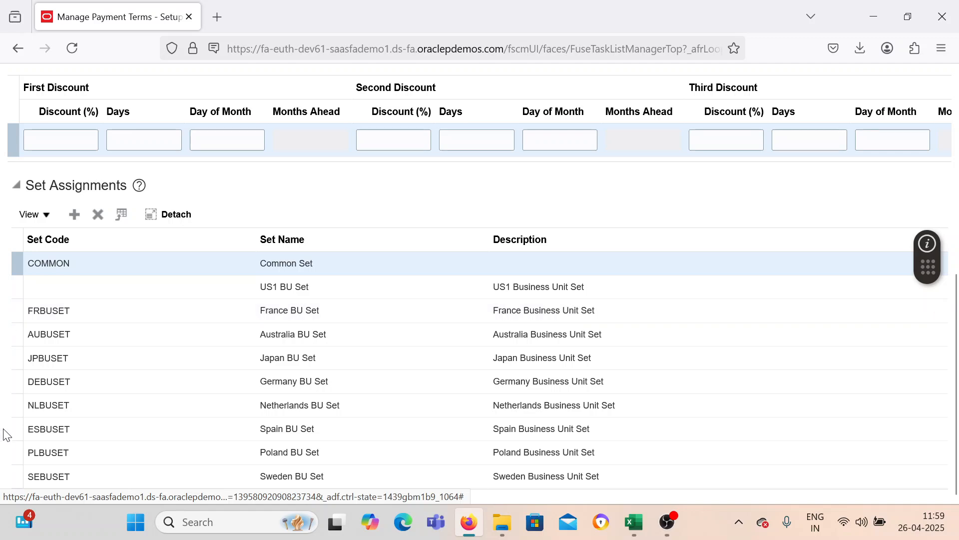
{"action": "scroll", "coordinate": [139, 200], "scroll_direction": "up", "scroll_amount": 5}
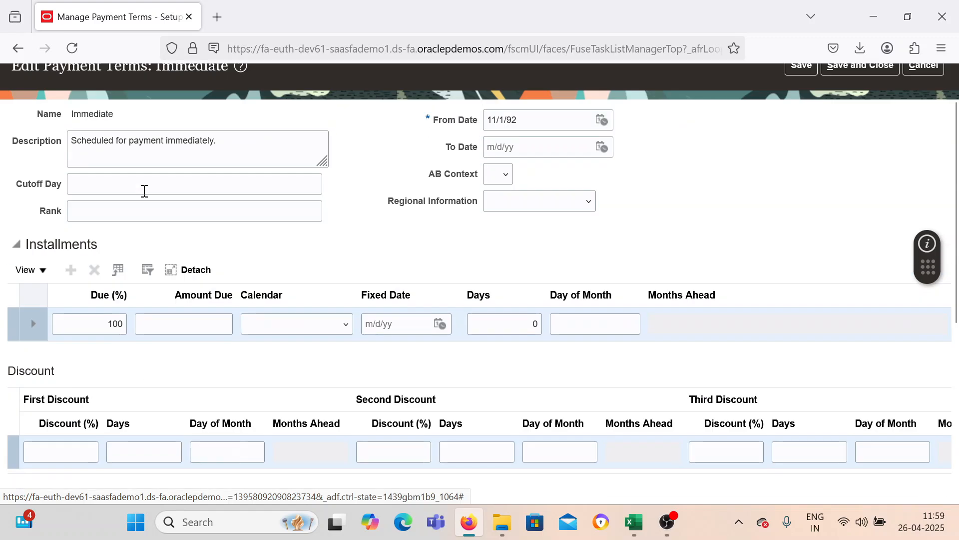
{"action": "scroll", "coordinate": [102, 157], "scroll_direction": "down", "scroll_amount": 4}
{"action": "scroll", "coordinate": [102, 158], "scroll_direction": "down", "scroll_amount": 2}
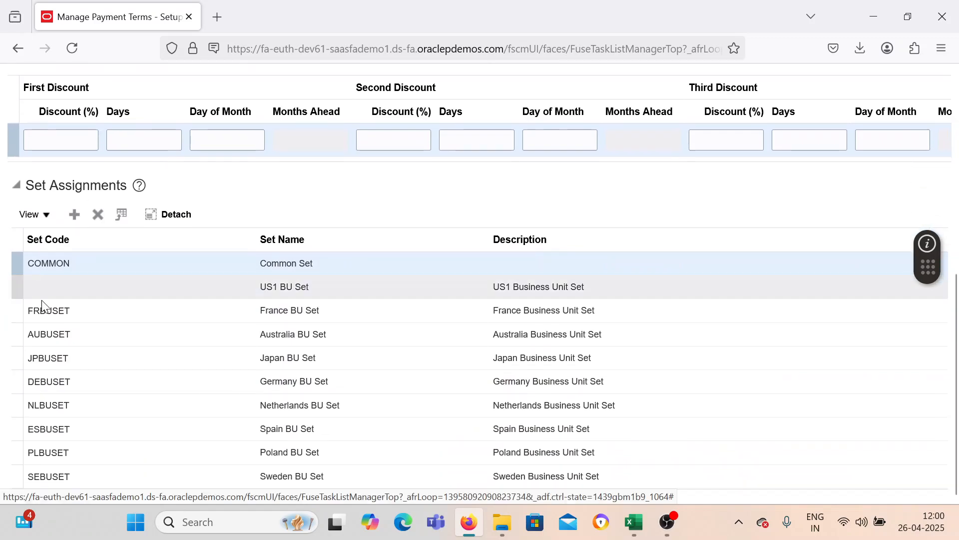
Add a set assignment with set code BEL RDS to the Immediate payment term, and save and close it.
{"action": "left_click", "coordinate": [74, 226]}
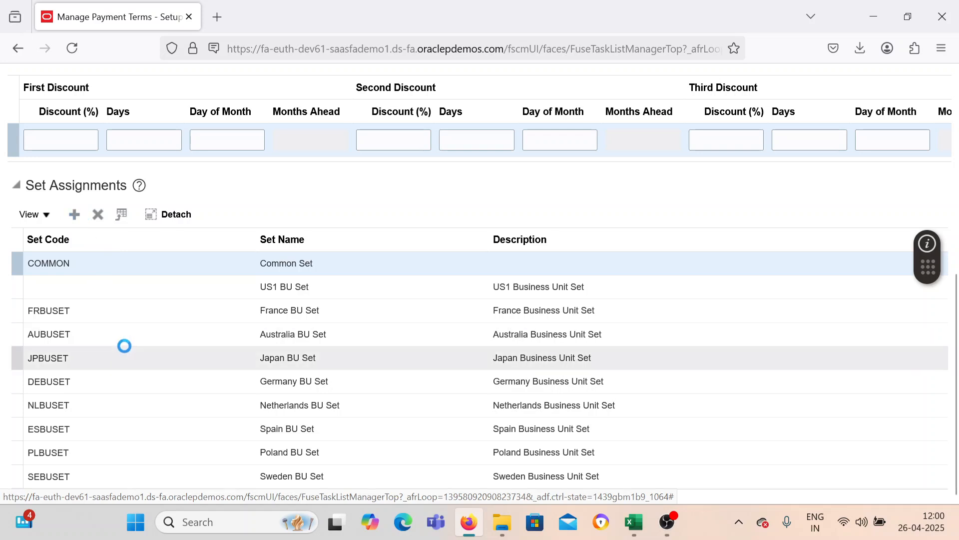
{"action": "left_click", "coordinate": [111, 268]}
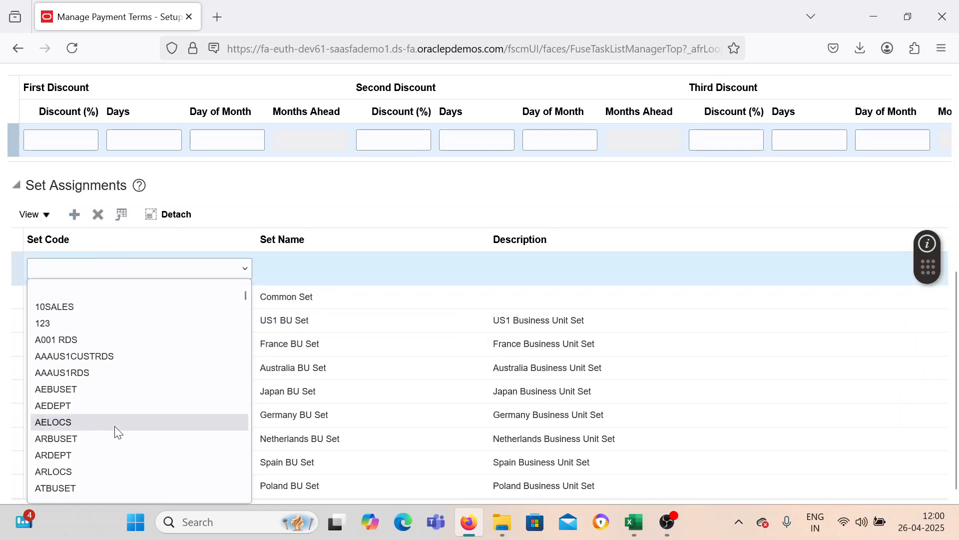
{"action": "key", "text": "b"}
{"action": "key", "text": "Down"}
{"action": "key", "text": "Down"}
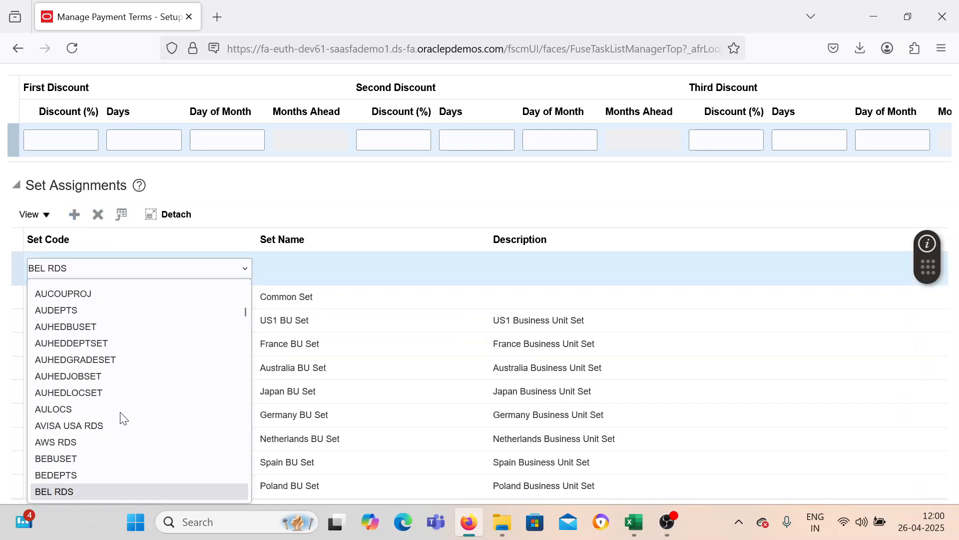
{"action": "left_click", "coordinate": [118, 493]}
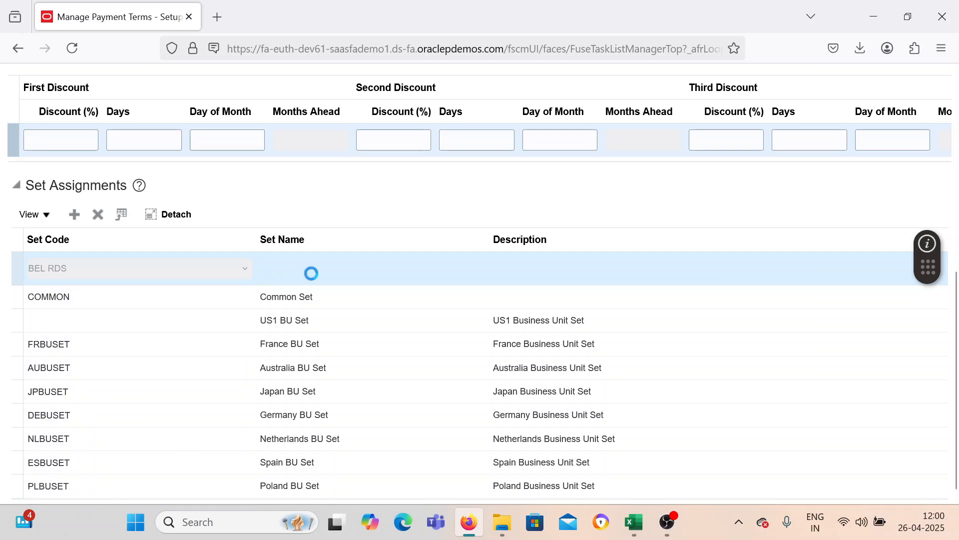
{"action": "scroll", "coordinate": [317, 273], "scroll_direction": "up", "scroll_amount": 6}
{"action": "scroll", "coordinate": [606, 374], "scroll_direction": "up", "scroll_amount": 1}
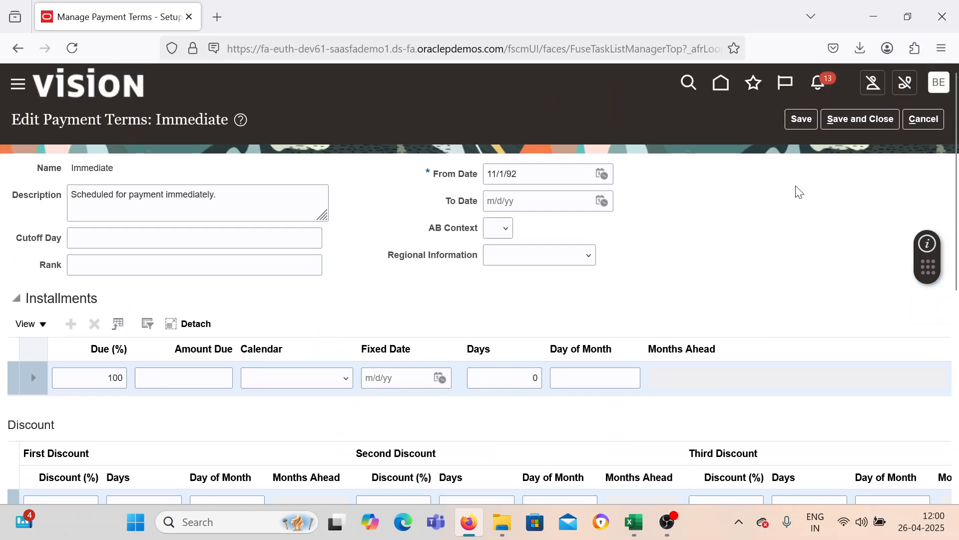
{"action": "left_click", "coordinate": [862, 116]}
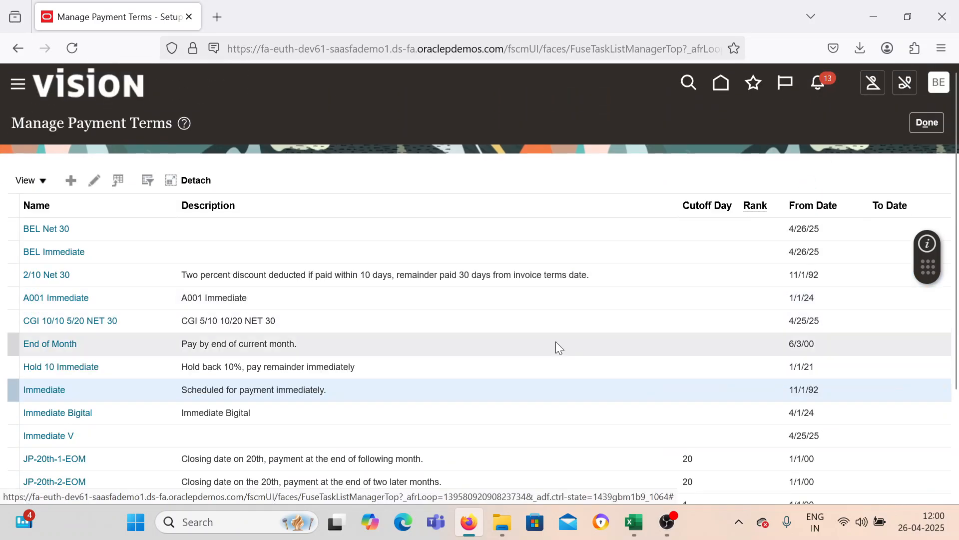
Close the payment terms list and search the setup tasks for "Manage Business Unit Set Assi".
{"action": "left_click", "coordinate": [928, 123]}
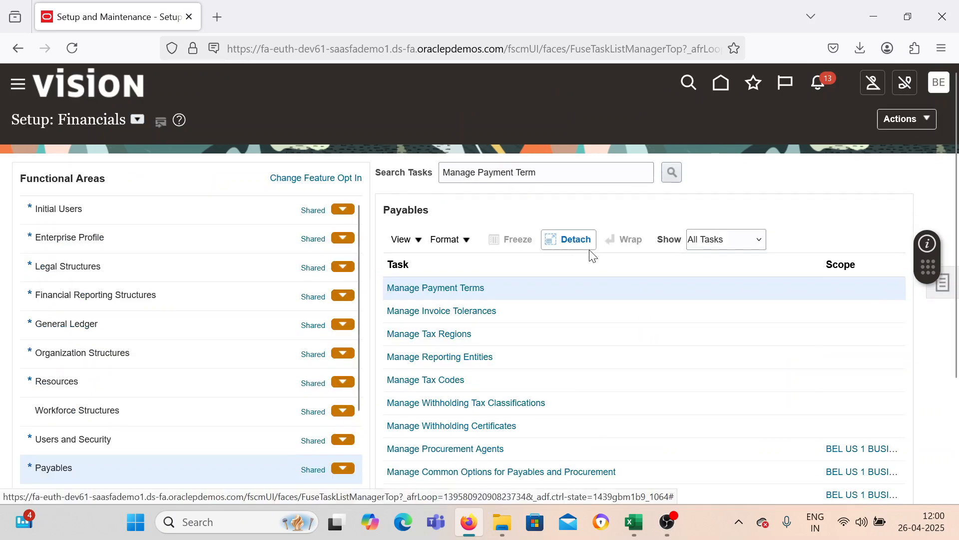
{"action": "left_click_drag", "start_coordinate": [555, 172], "coordinate": [444, 174]}
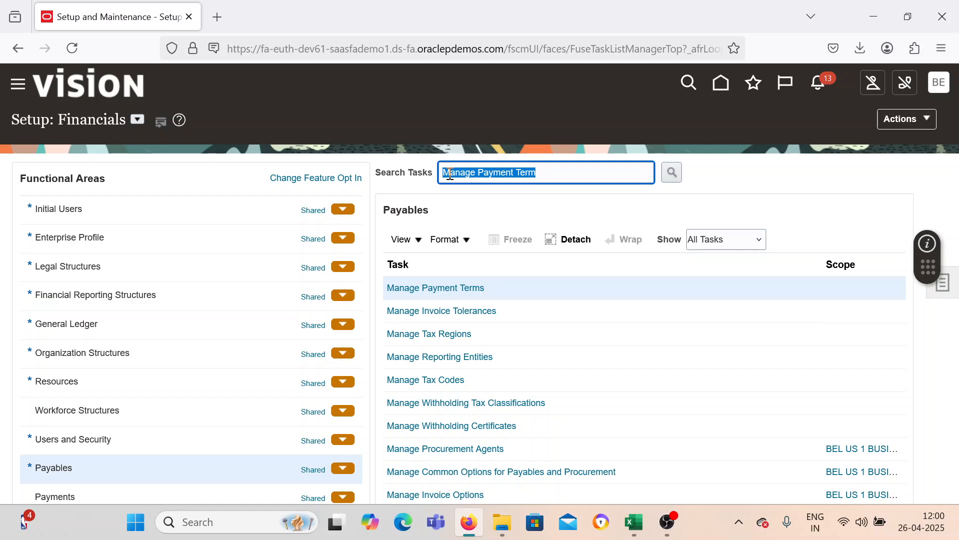
{"action": "type", "text": "Manage Bu"}
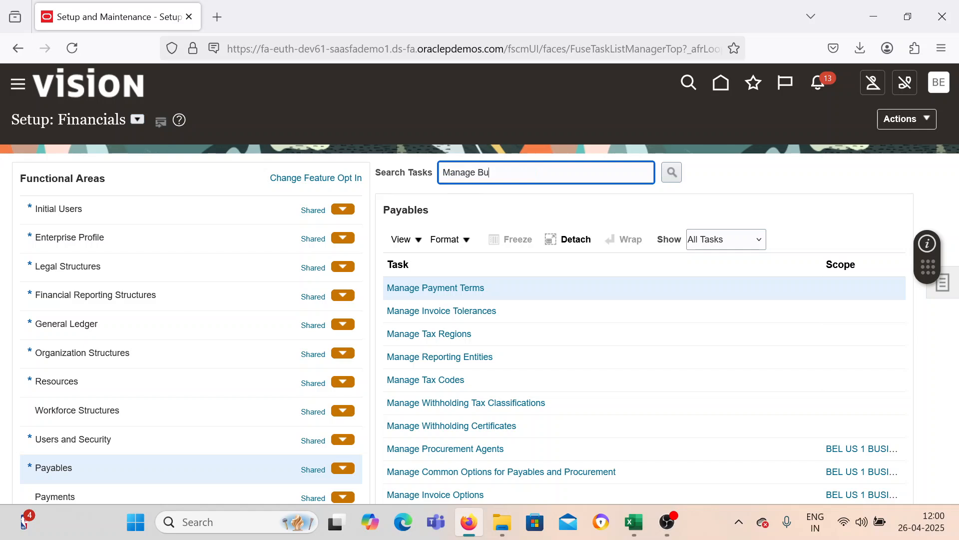
{"action": "type", "text": "siness Unit Set Assi"}
{"action": "key", "text": "Return"}
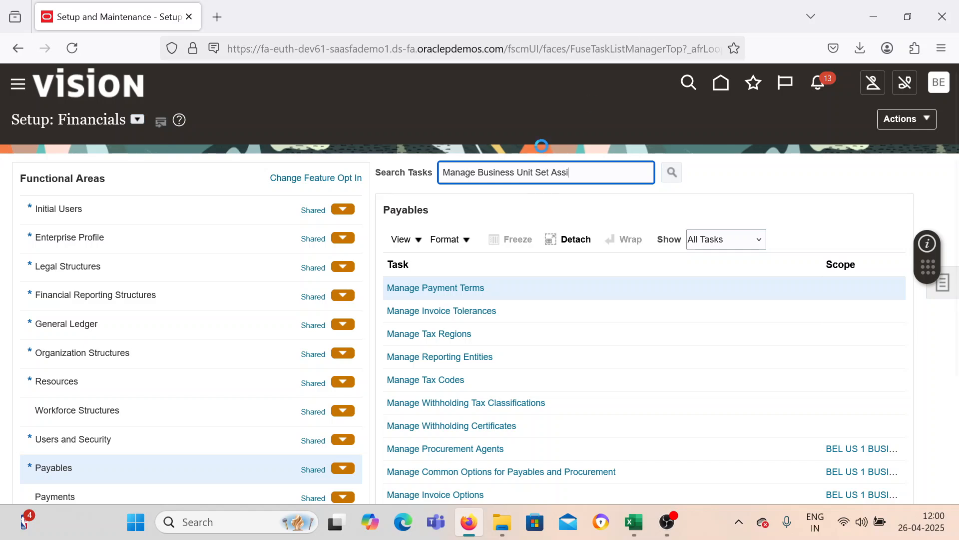
Open the scope selection for Manage Business Unit Set Assignment and go to the business unit search.
{"action": "left_click", "coordinate": [847, 288]}
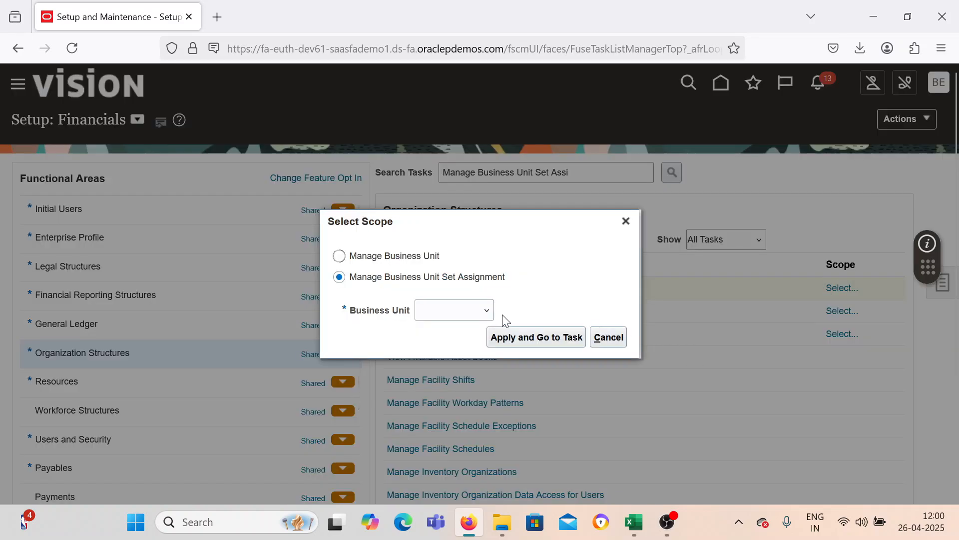
{"action": "left_click", "coordinate": [421, 315]}
{"action": "left_click", "coordinate": [453, 363]}
{"action": "left_click", "coordinate": [508, 341]}
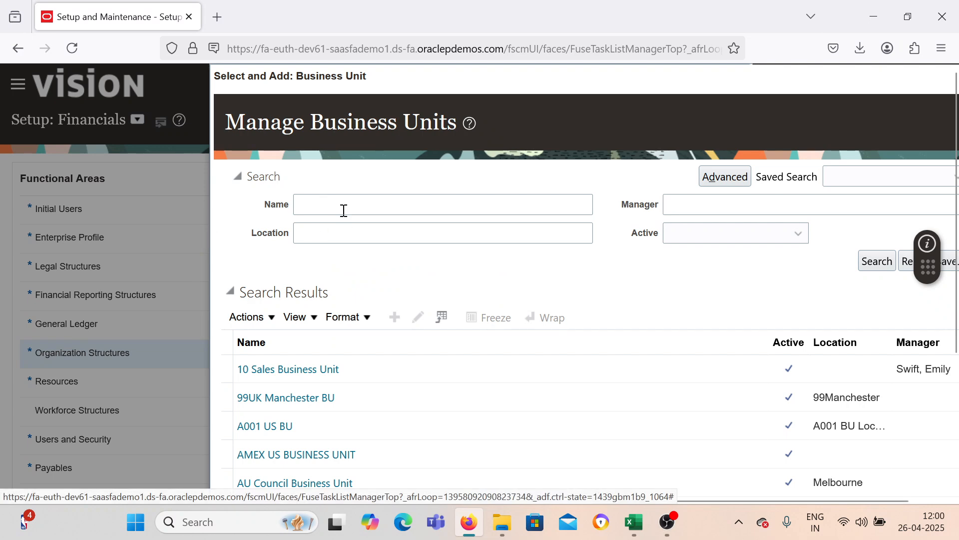
Find business units named BEL, select BEL US 1 BUSINESS UNIT as the task's scope, and save and close.
{"action": "left_click", "coordinate": [343, 211]}
{"action": "type", "text": "BE"}
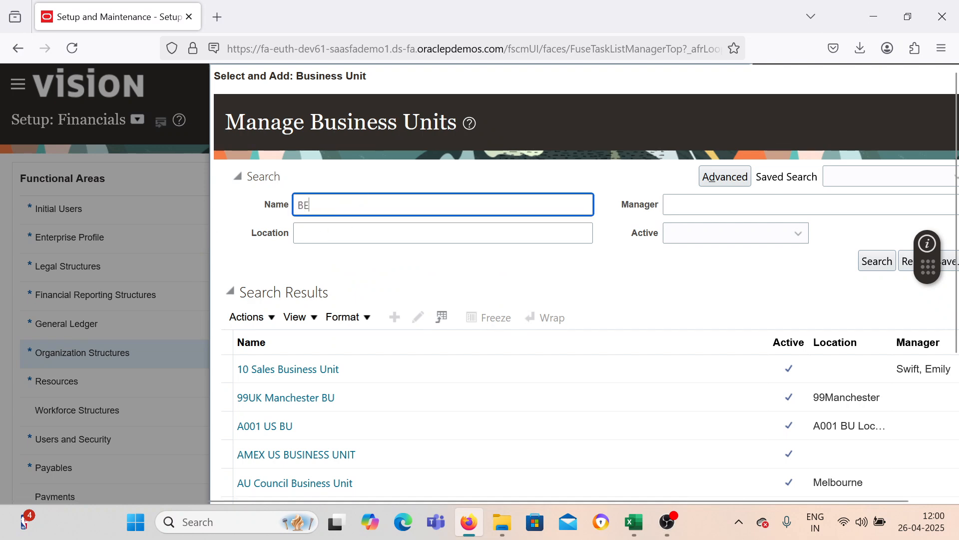
{"action": "type", "text": "L"}
{"action": "key", "text": "Return"}
{"action": "left_click", "coordinate": [375, 371]}
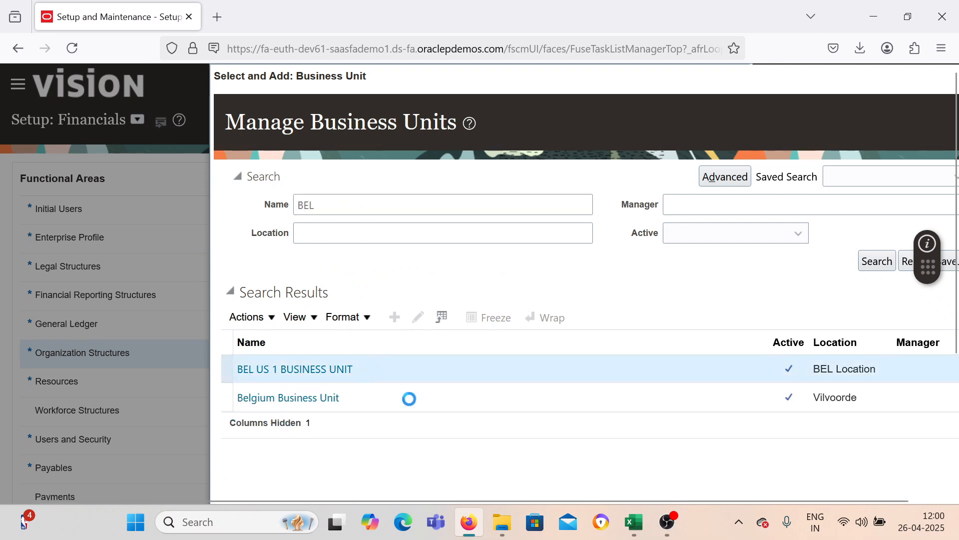
{"action": "scroll", "coordinate": [869, 395], "scroll_direction": "down", "scroll_amount": 4}
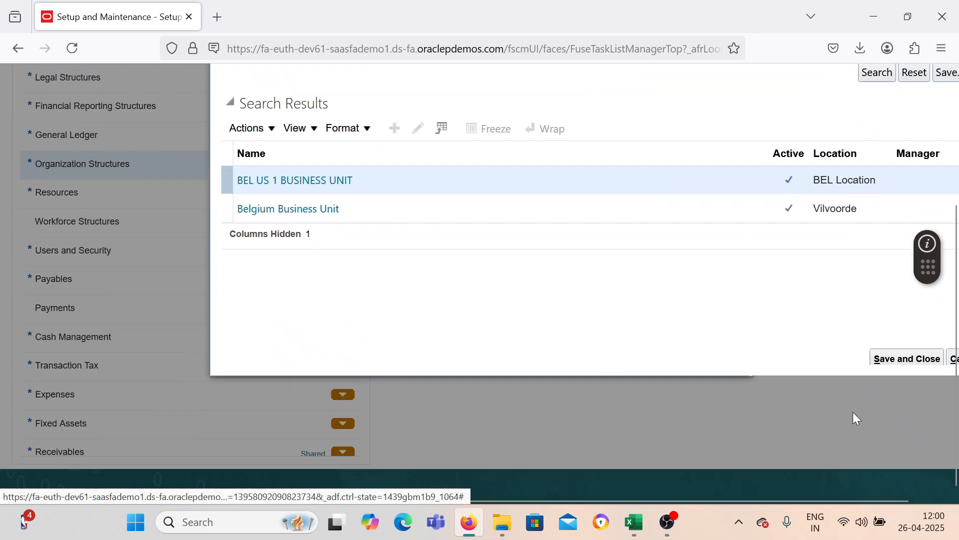
{"action": "left_click", "coordinate": [882, 358]}
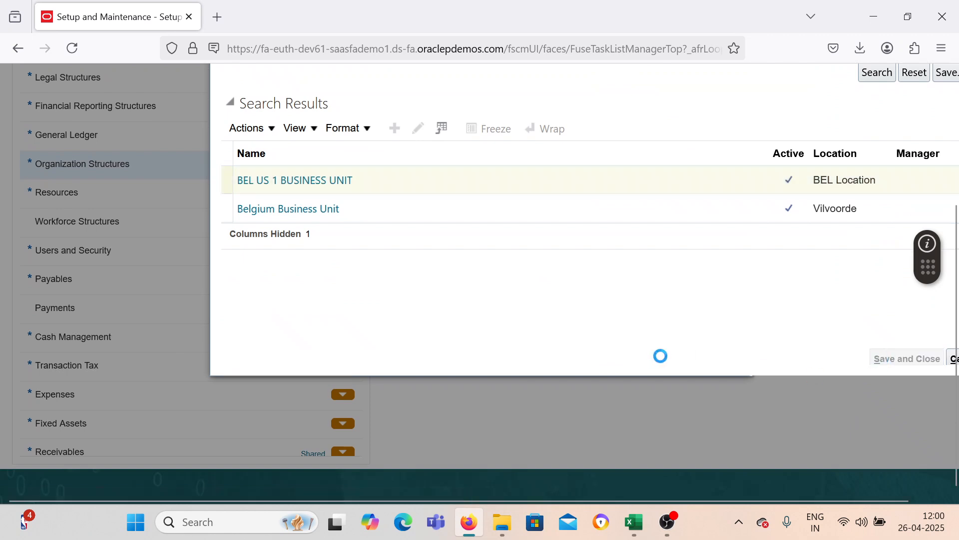
Set the reference data set code of Payables Payment Terms to BEL RDS, and save and close the set assignments.
{"action": "scroll", "coordinate": [658, 362], "scroll_direction": "down", "scroll_amount": 5}
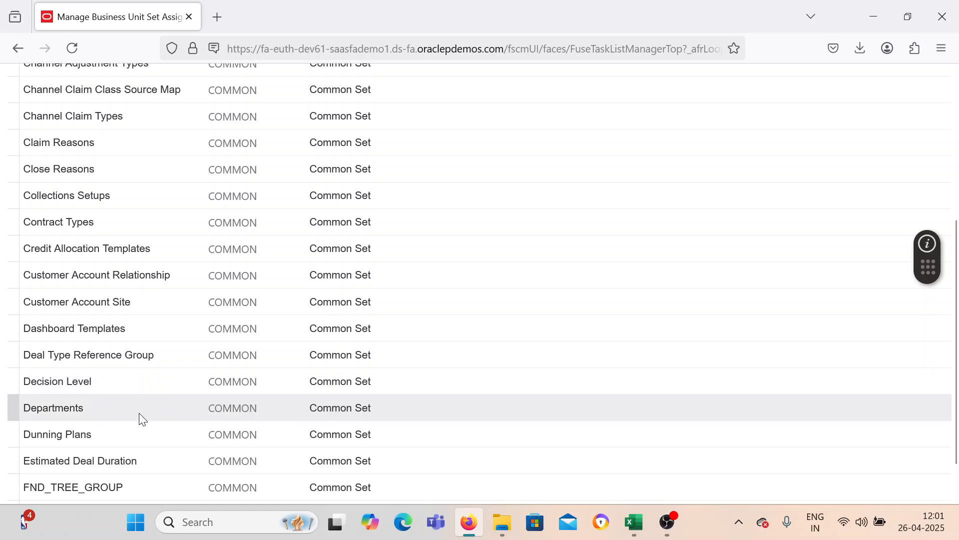
{"action": "left_click", "coordinate": [139, 413]}
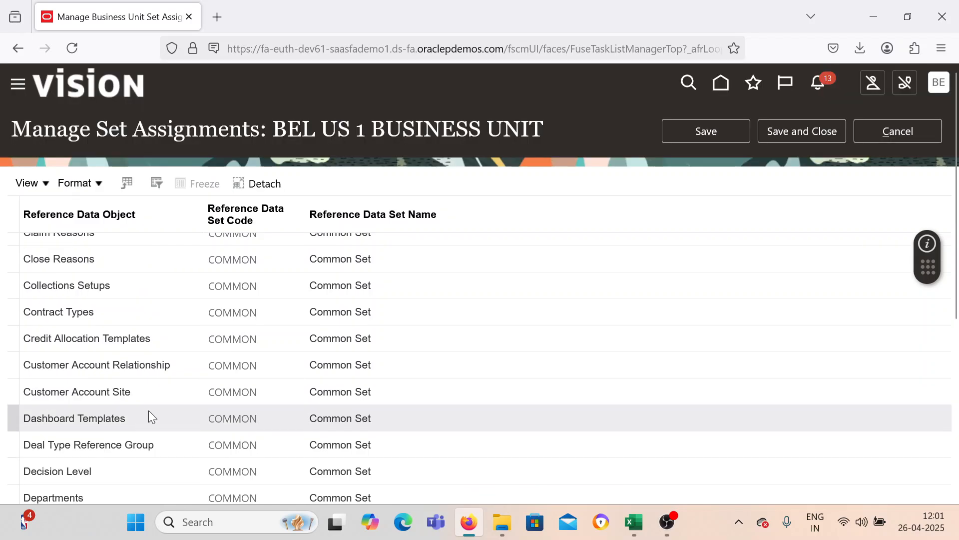
{"action": "scroll", "coordinate": [145, 412], "scroll_direction": "down", "scroll_amount": 5}
{"action": "scroll", "coordinate": [155, 408], "scroll_direction": "down", "scroll_amount": 10}
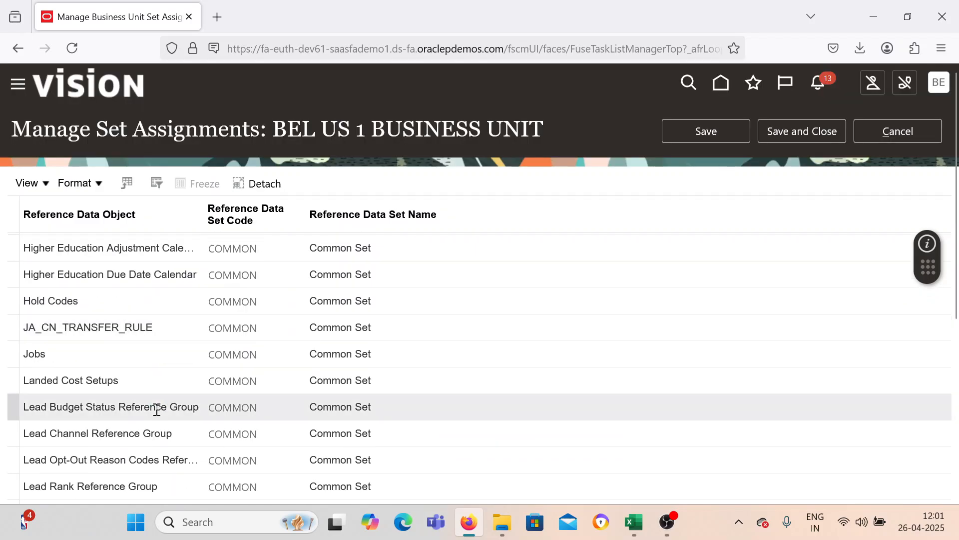
{"action": "left_click", "coordinate": [182, 444]}
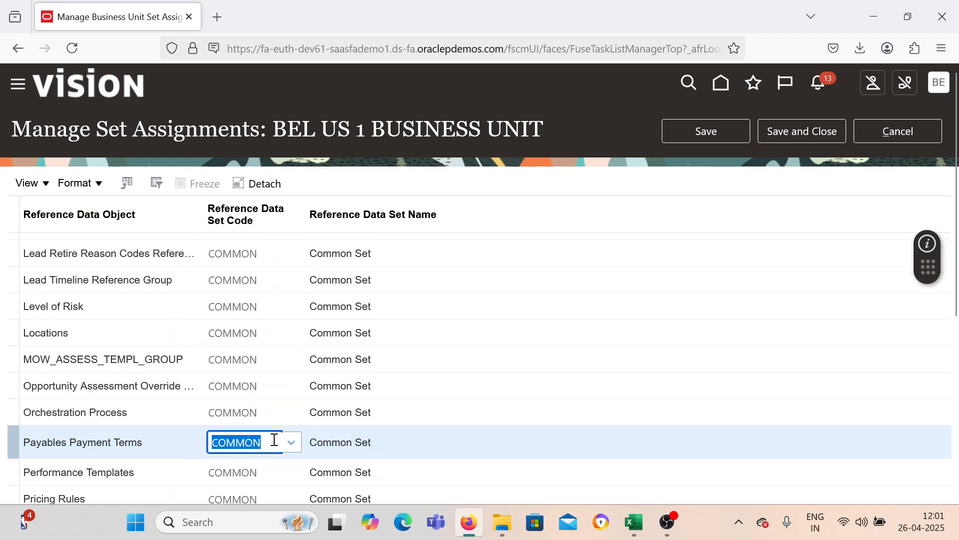
{"action": "type", "text": "BEL"}
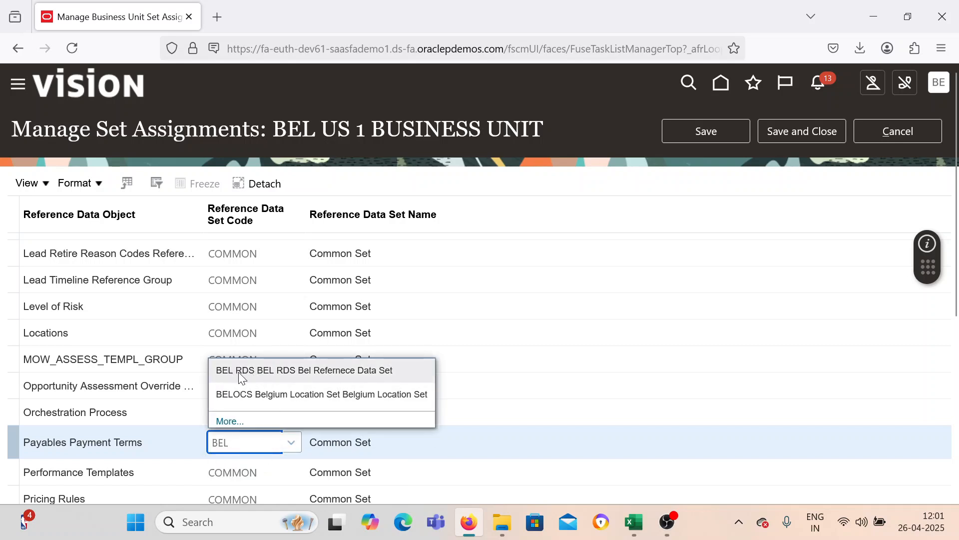
{"action": "left_click", "coordinate": [240, 372]}
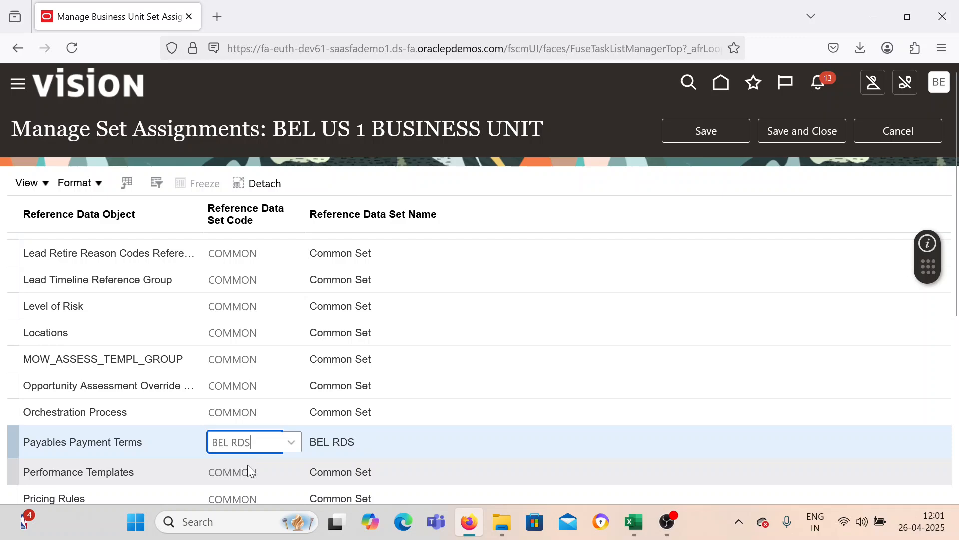
{"action": "scroll", "coordinate": [723, 383], "scroll_direction": "up", "scroll_amount": 5}
{"action": "left_click", "coordinate": [762, 122]}
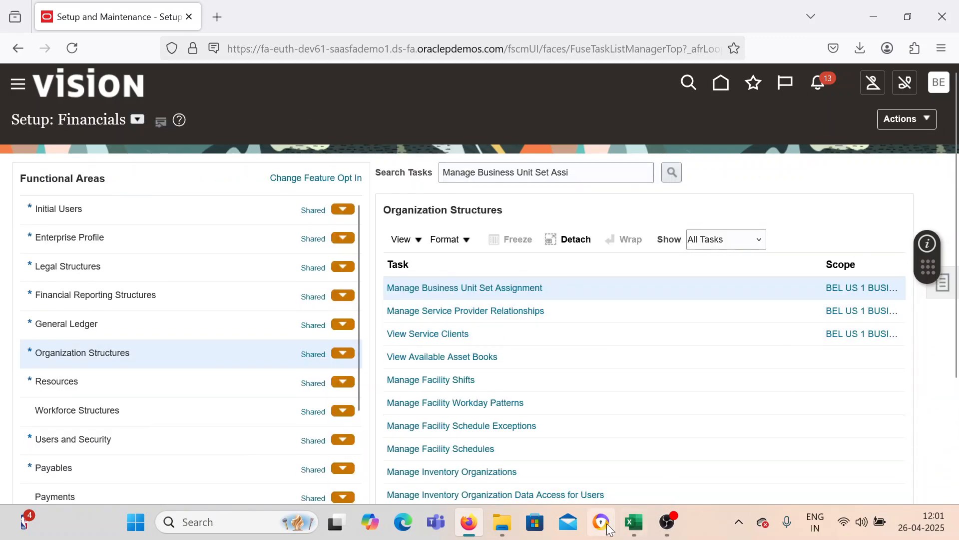
Switch to the Excel checklist, enter "Done" in C4, fill it down through C8, and select the Setup Invoice Options row's task.
{"action": "left_click", "coordinate": [600, 421]}
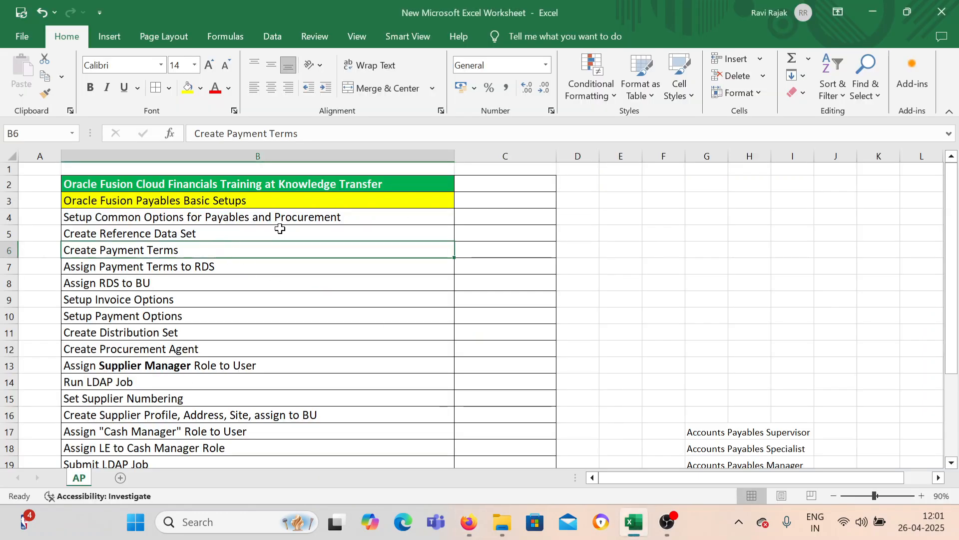
{"action": "left_click", "coordinate": [475, 216]}
{"action": "type", "text": "Done"}
{"action": "key", "text": "Return"}
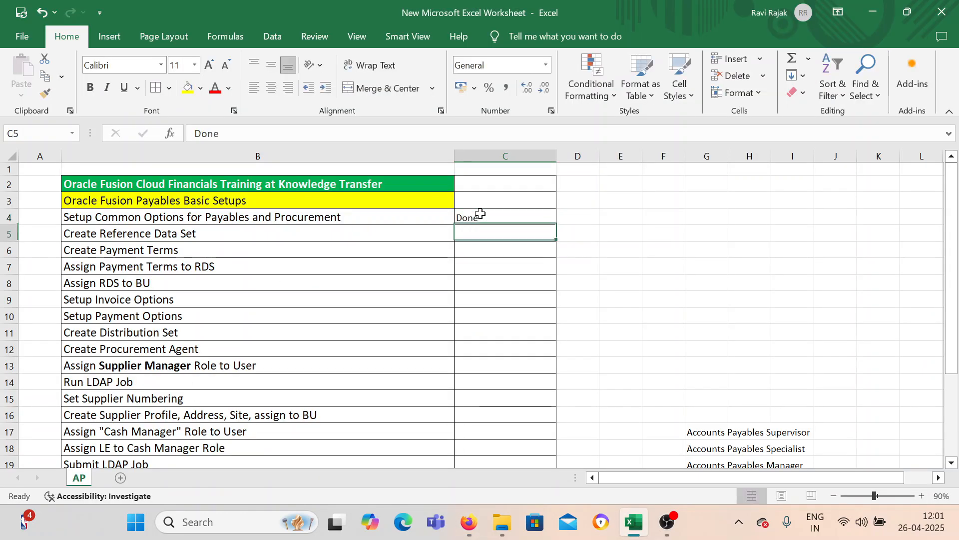
{"action": "left_click", "coordinate": [503, 217]}
{"action": "left_click_drag", "start_coordinate": [555, 224], "coordinate": [539, 283]}
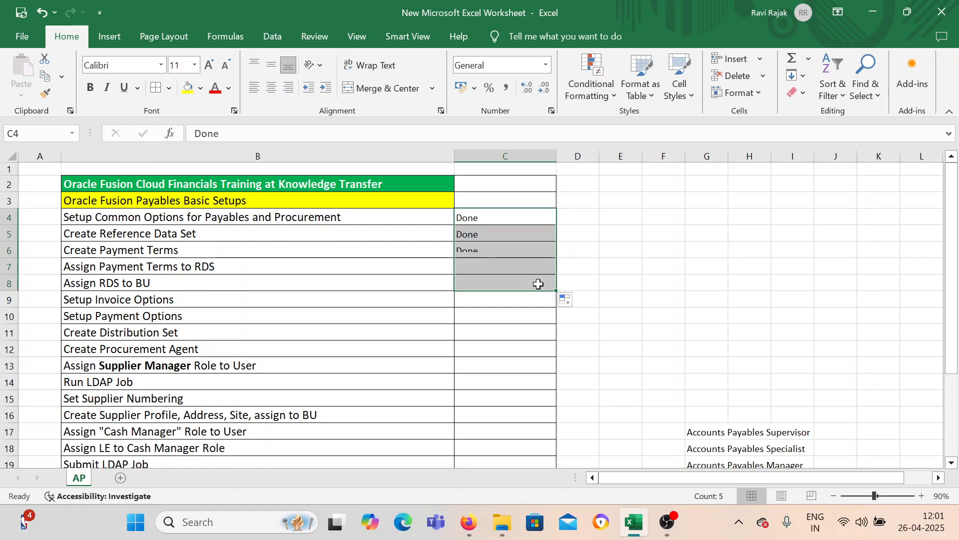
{"action": "left_click", "coordinate": [675, 282]}
{"action": "left_click", "coordinate": [152, 301]}
{"action": "scroll", "coordinate": [165, 309], "scroll_direction": "down", "scroll_amount": 1}
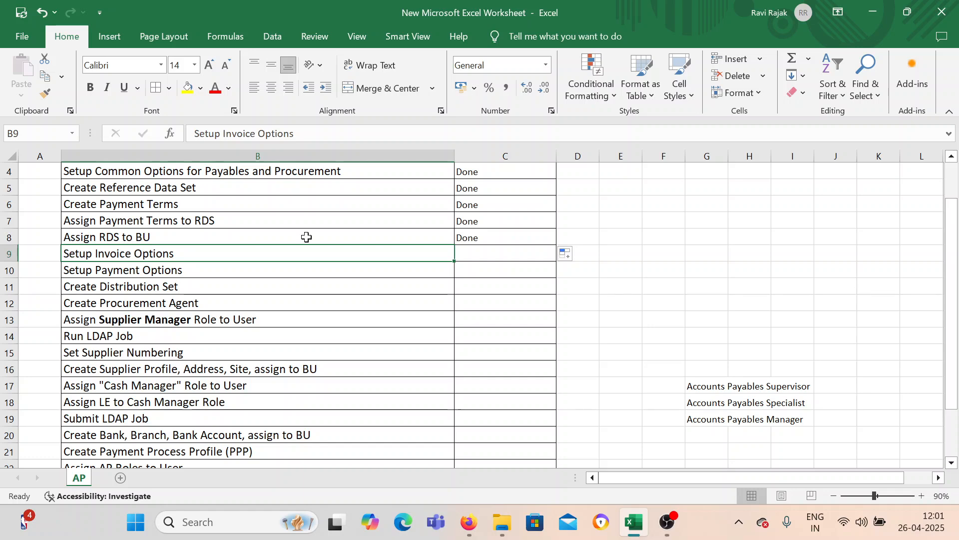
Return to Oracle Fusion in Firefox, search the setup tasks for "Manage Invoice Op", and open Manage Invoice Options.
{"action": "left_click", "coordinate": [468, 522]}
{"action": "left_click", "coordinate": [590, 181]}
{"action": "key", "text": "ctrl+a"}
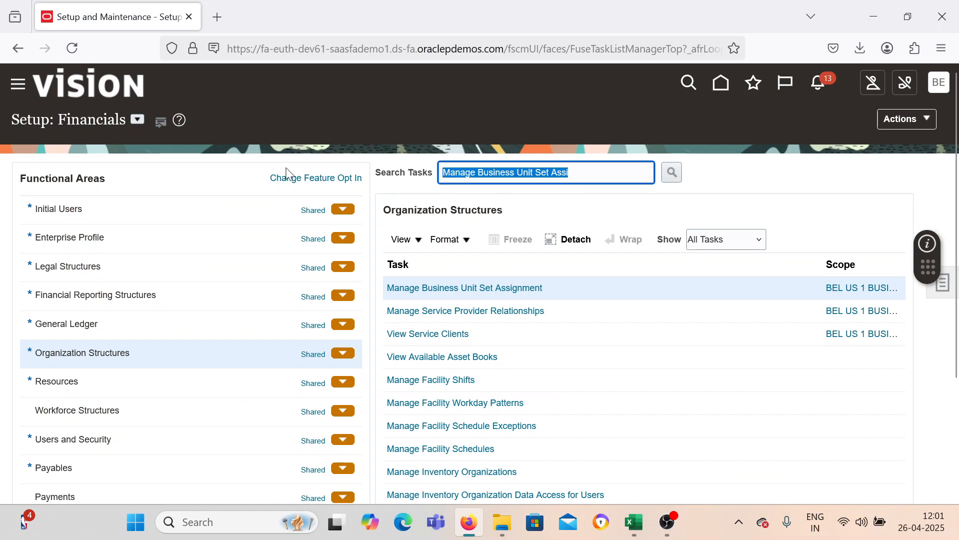
{"action": "type", "text": "MAnage Invo"}
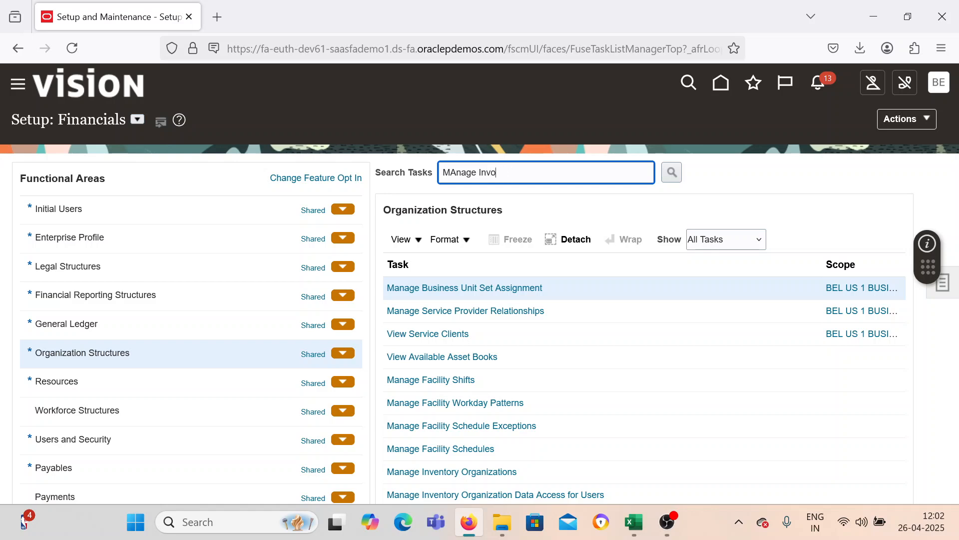
{"action": "type", "text": "p"}
{"action": "key", "text": "Return"}
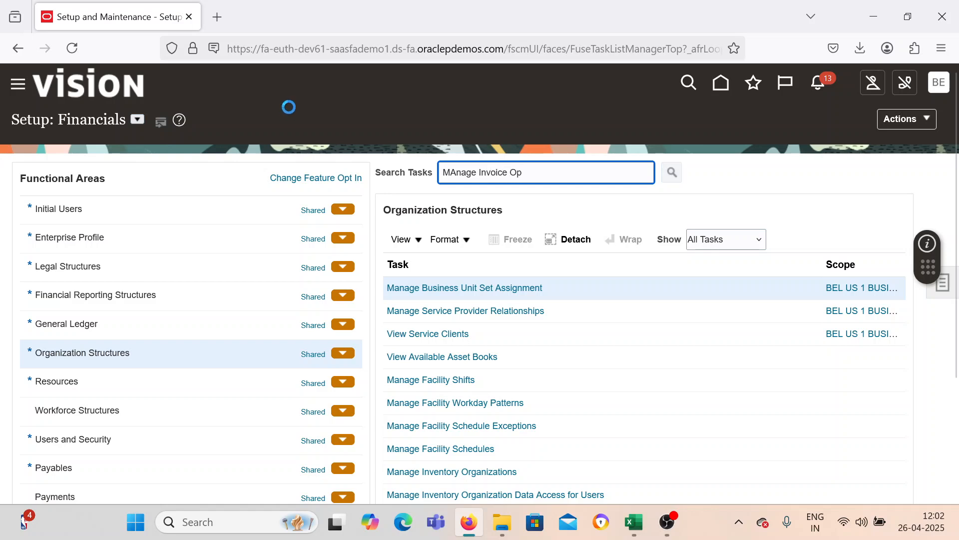
{"action": "left_click", "coordinate": [426, 293]}
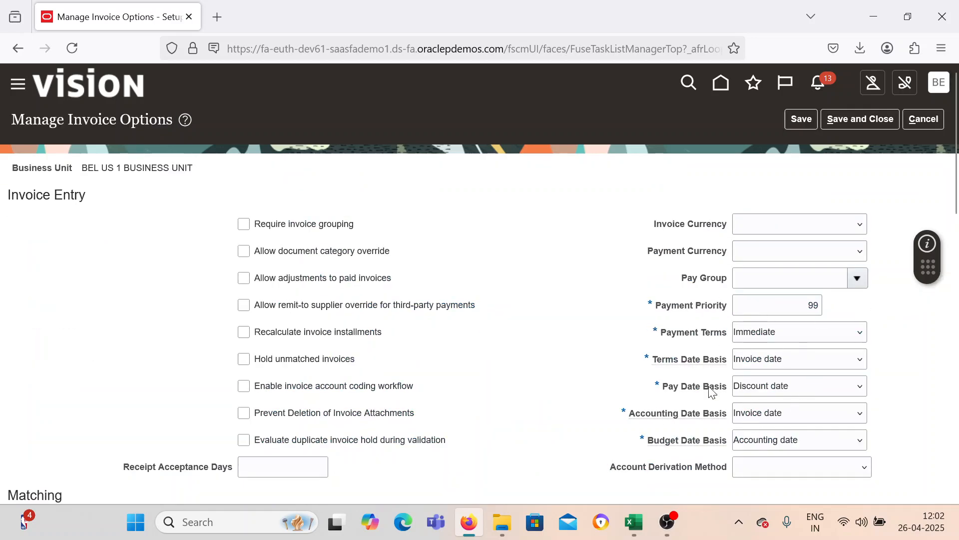
Set the payment terms in the Prepayment section of the invoice options to BEL Immediate.
{"action": "scroll", "coordinate": [457, 286], "scroll_direction": "down", "scroll_amount": 10}
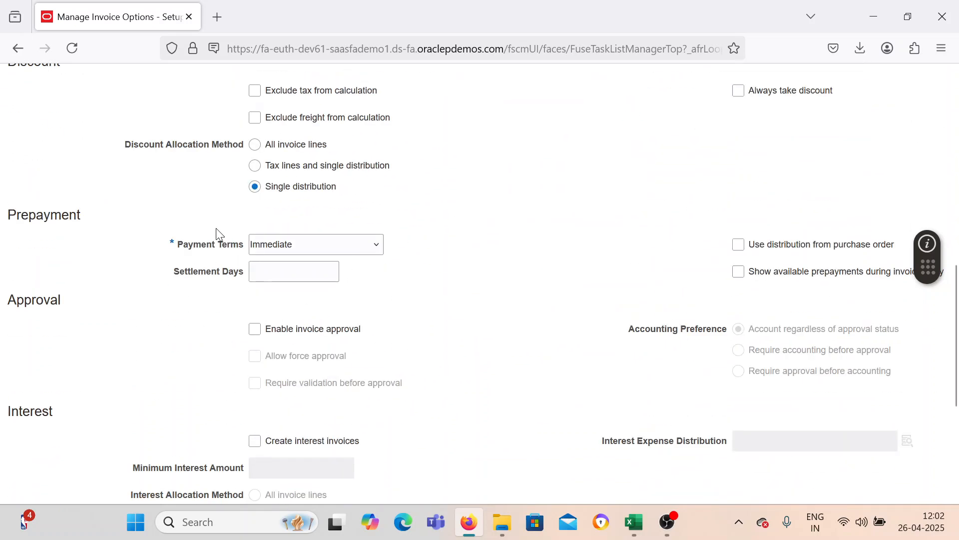
{"action": "left_click", "coordinate": [287, 249]}
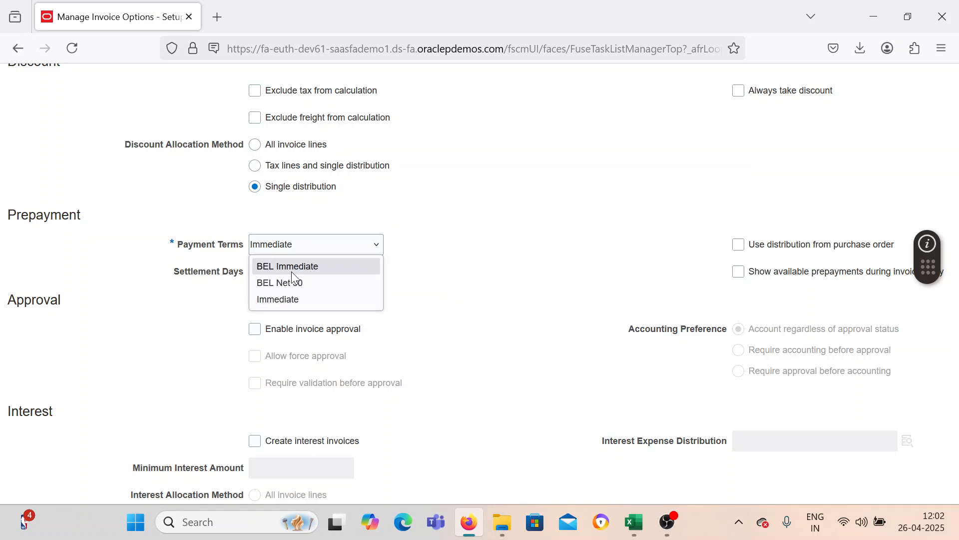
{"action": "left_click", "coordinate": [289, 265]}
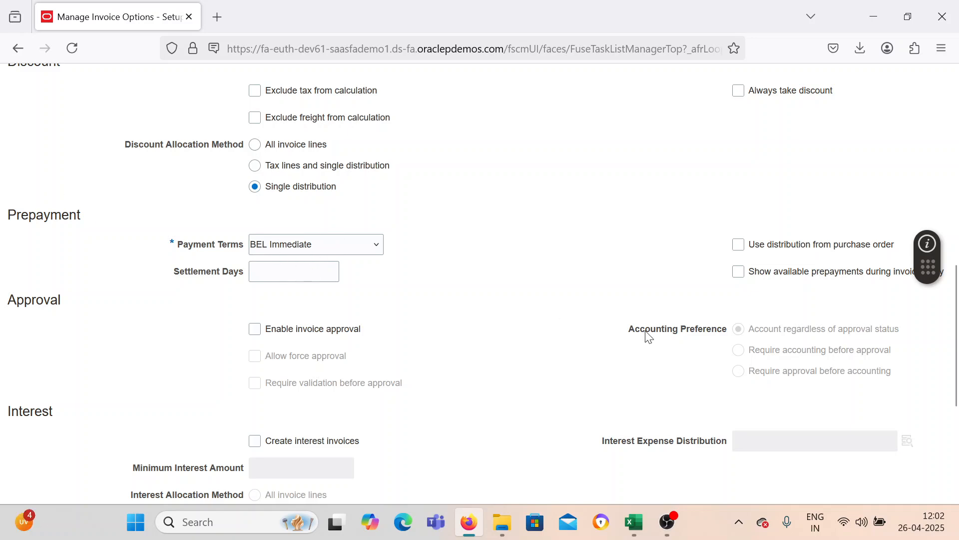
Set both the invoice currency and the payment currency to USD - US Dollar in the Invoice Entry section.
{"action": "scroll", "coordinate": [646, 336], "scroll_direction": "up", "scroll_amount": 10}
{"action": "left_click", "coordinate": [775, 227]}
{"action": "left_click", "coordinate": [764, 261]}
{"action": "left_click", "coordinate": [769, 252]}
{"action": "left_click", "coordinate": [745, 284]}
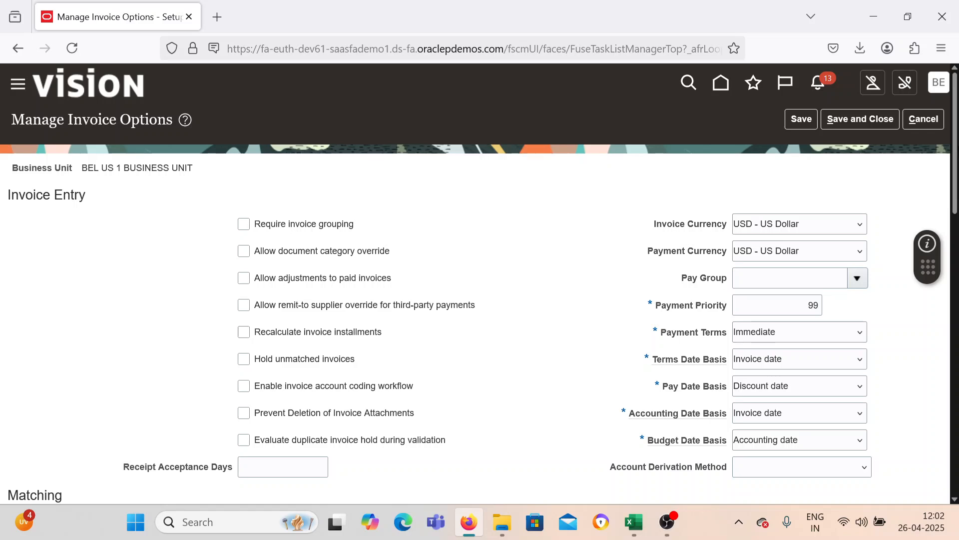
Review the remaining invoice option sections, from invoice entry down to payment request, and save and close the invoice options.
{"action": "scroll", "coordinate": [773, 211], "scroll_direction": "down", "scroll_amount": 2}
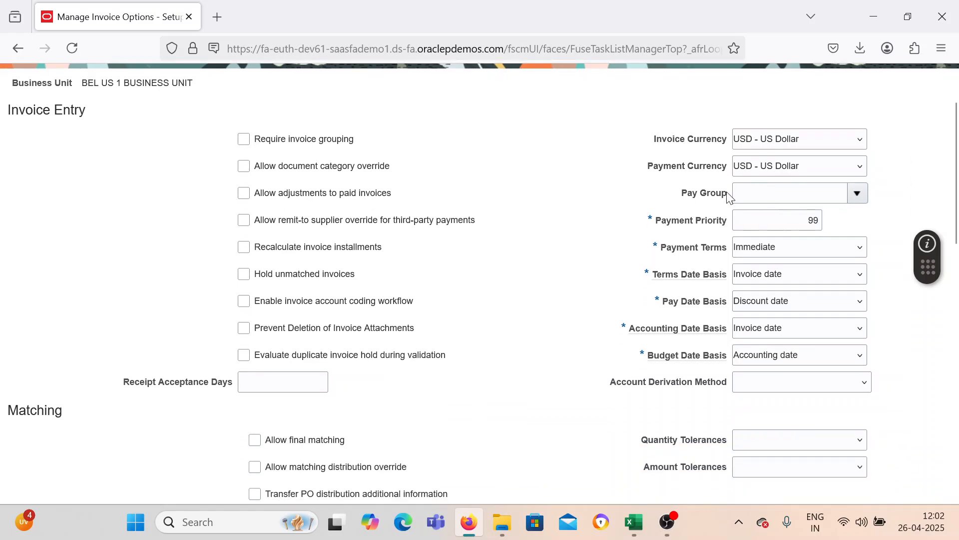
{"action": "scroll", "coordinate": [604, 284], "scroll_direction": "down", "scroll_amount": 2}
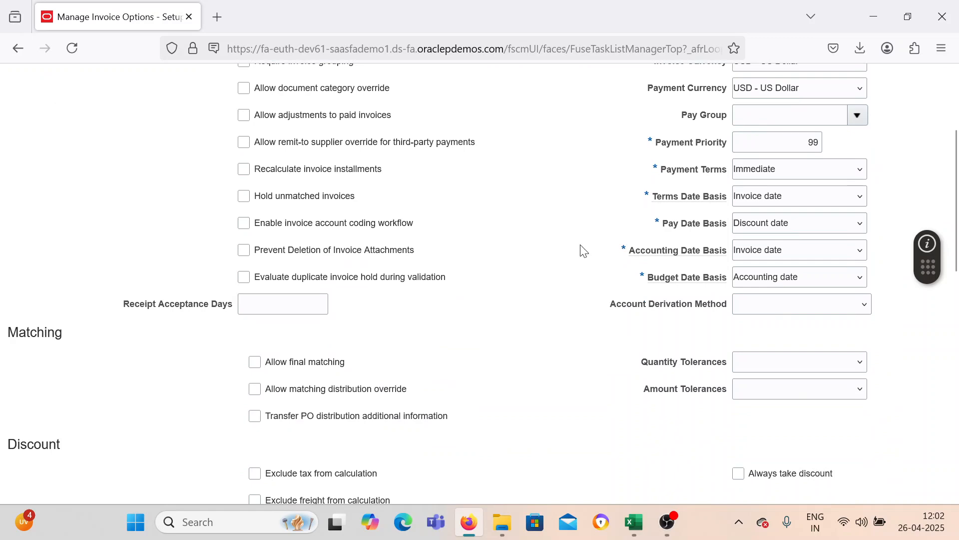
{"action": "left_click_drag", "start_coordinate": [958, 174], "coordinate": [958, 336]}
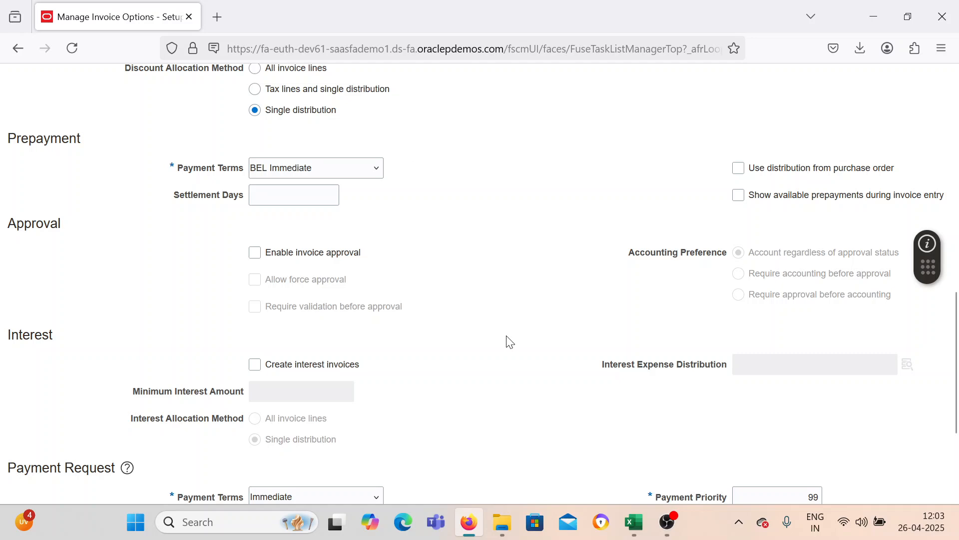
{"action": "scroll", "coordinate": [509, 342], "scroll_direction": "up", "scroll_amount": 8}
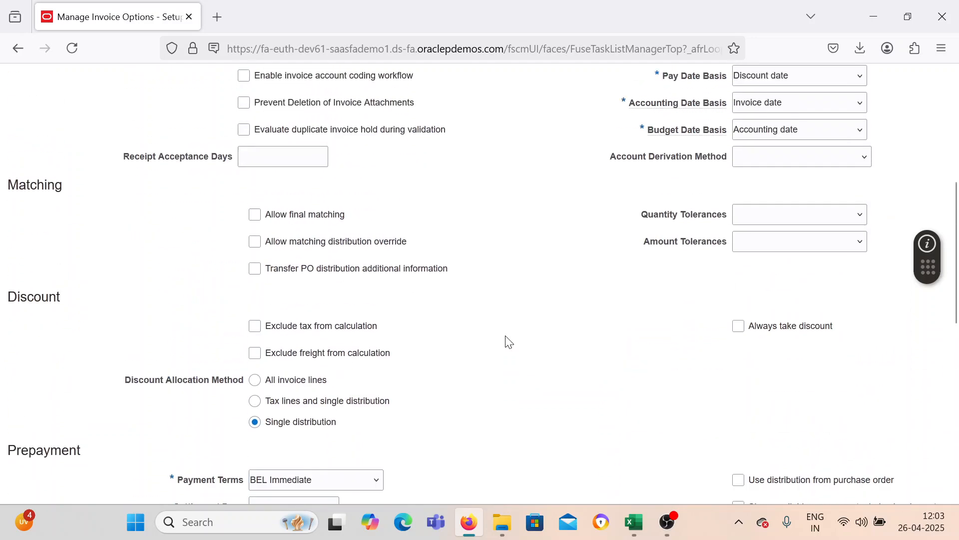
{"action": "scroll", "coordinate": [509, 342], "scroll_direction": "up", "scroll_amount": 5}
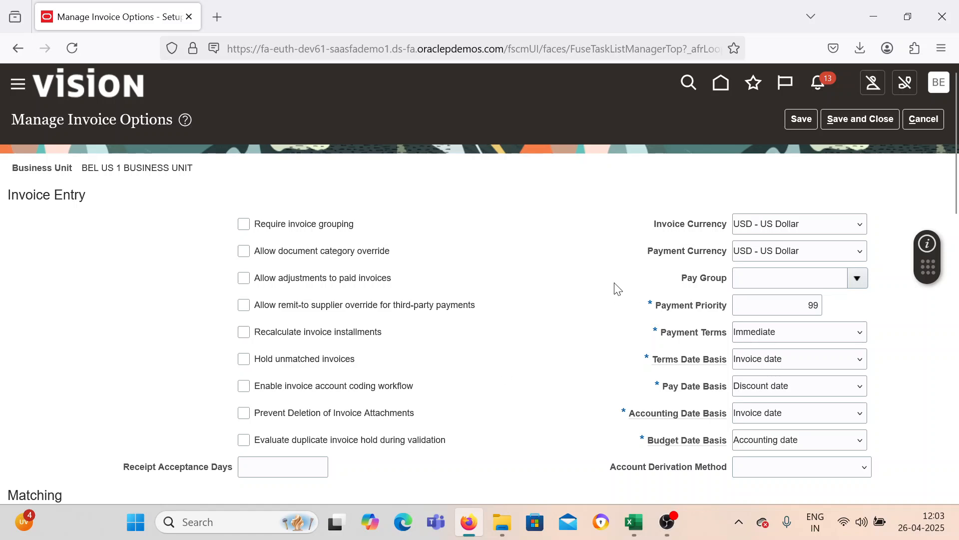
{"action": "left_click", "coordinate": [837, 121]}
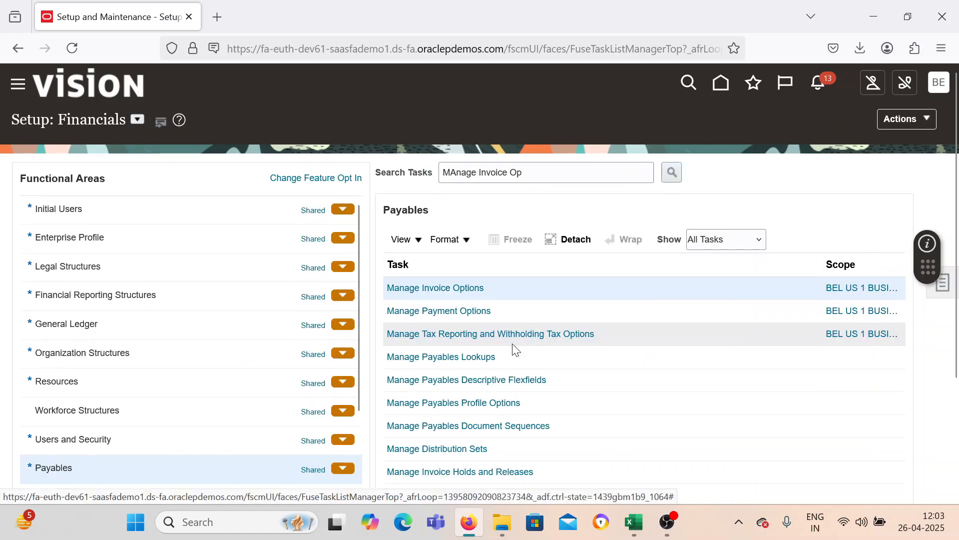
Open Manage Payment Options for BEL US 1 BUSINESS UNIT, review its accounting, currency conversion, bank charge and escheatment settings, and save and close.
{"action": "left_click", "coordinate": [449, 320]}
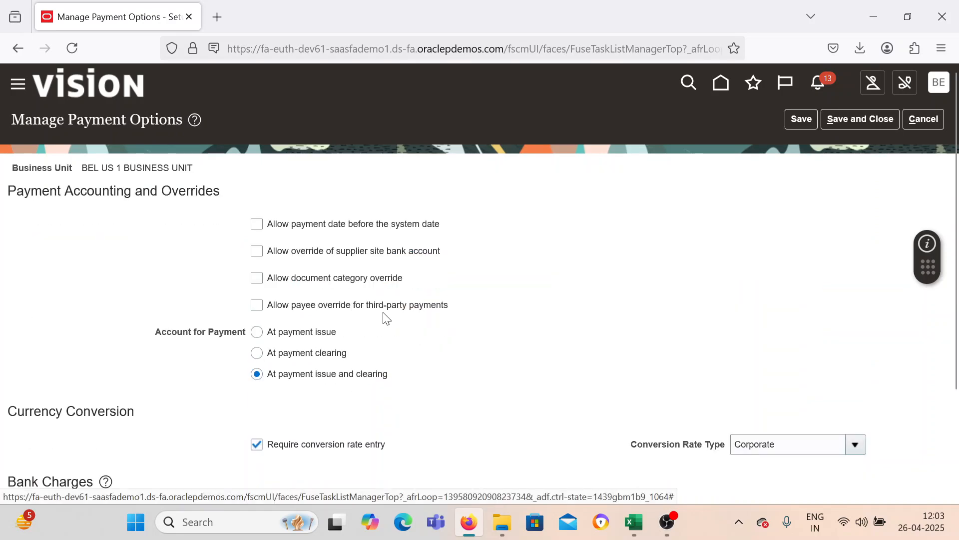
{"action": "scroll", "coordinate": [385, 318], "scroll_direction": "down", "scroll_amount": 3}
{"action": "scroll", "coordinate": [384, 319], "scroll_direction": "up", "scroll_amount": 2}
{"action": "scroll", "coordinate": [385, 319], "scroll_direction": "down", "scroll_amount": 3}
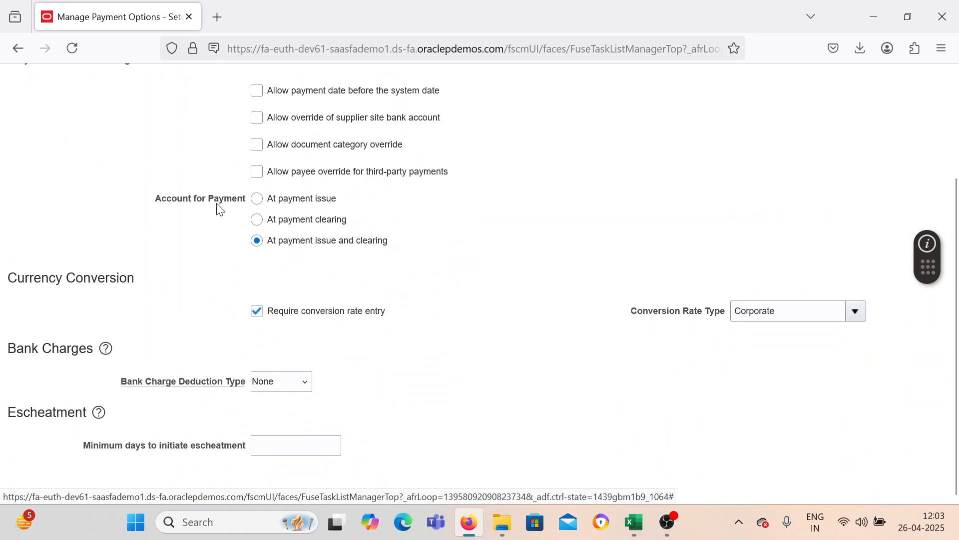
{"action": "scroll", "coordinate": [246, 217], "scroll_direction": "up", "scroll_amount": 2}
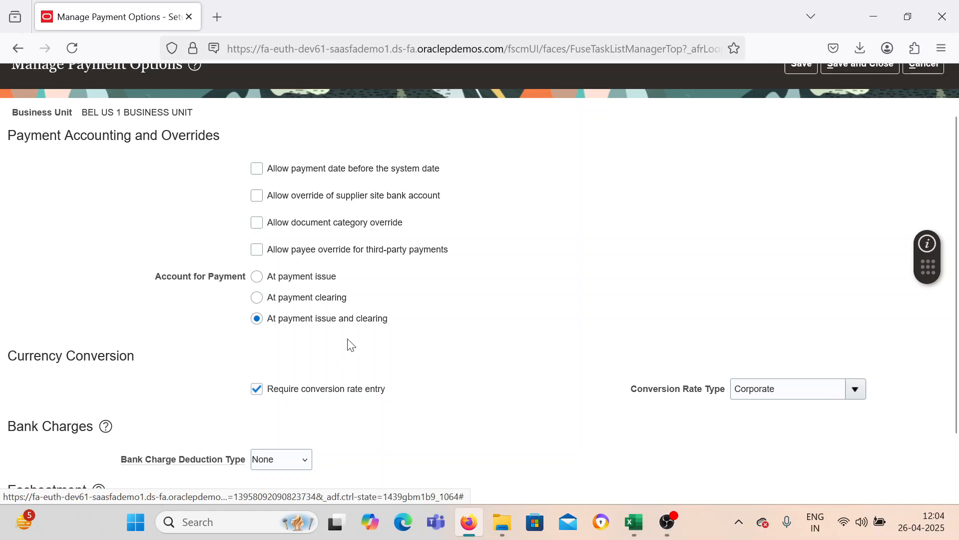
{"action": "scroll", "coordinate": [358, 390], "scroll_direction": "down", "scroll_amount": 3}
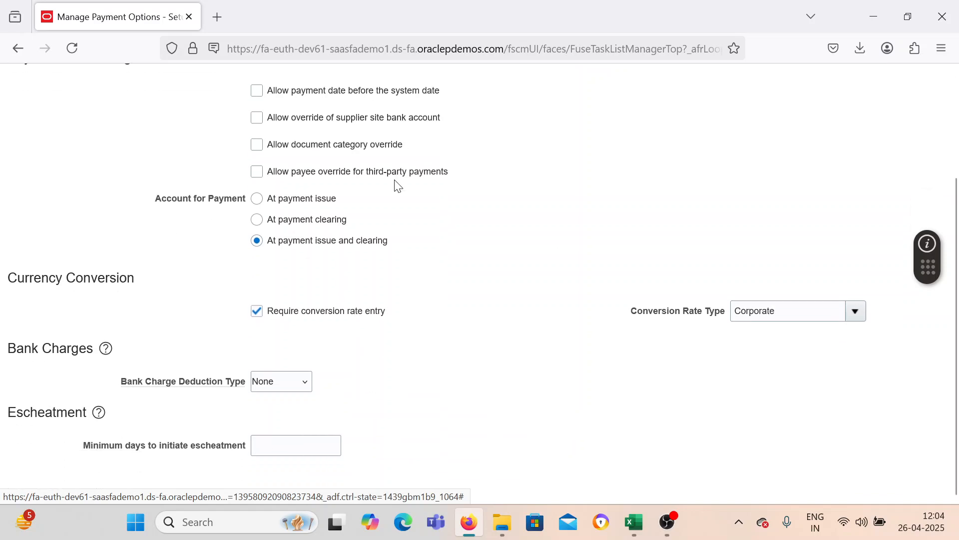
{"action": "scroll", "coordinate": [337, 308], "scroll_direction": "up", "scroll_amount": 5}
{"action": "scroll", "coordinate": [338, 312], "scroll_direction": "down", "scroll_amount": 5}
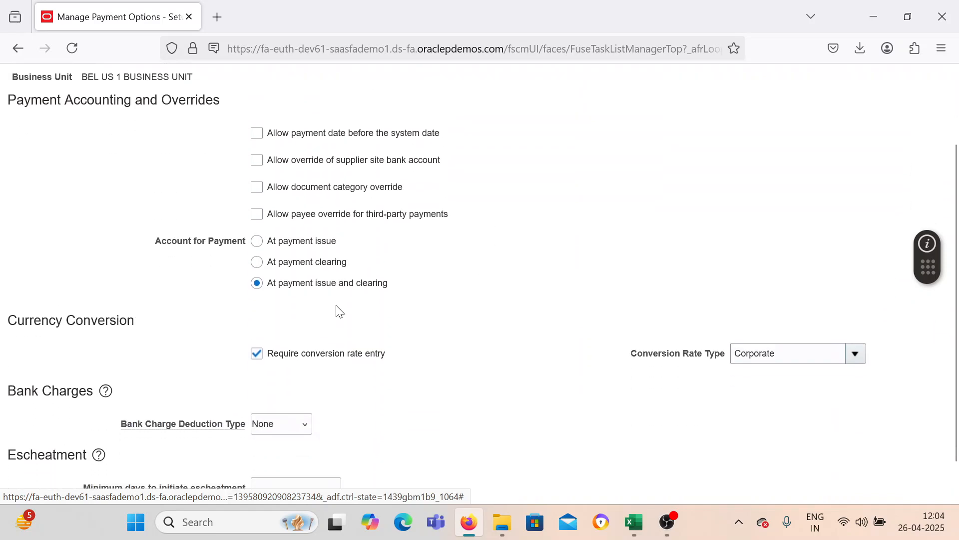
{"action": "scroll", "coordinate": [336, 310], "scroll_direction": "up", "scroll_amount": 3}
{"action": "scroll", "coordinate": [551, 344], "scroll_direction": "up", "scroll_amount": 2}
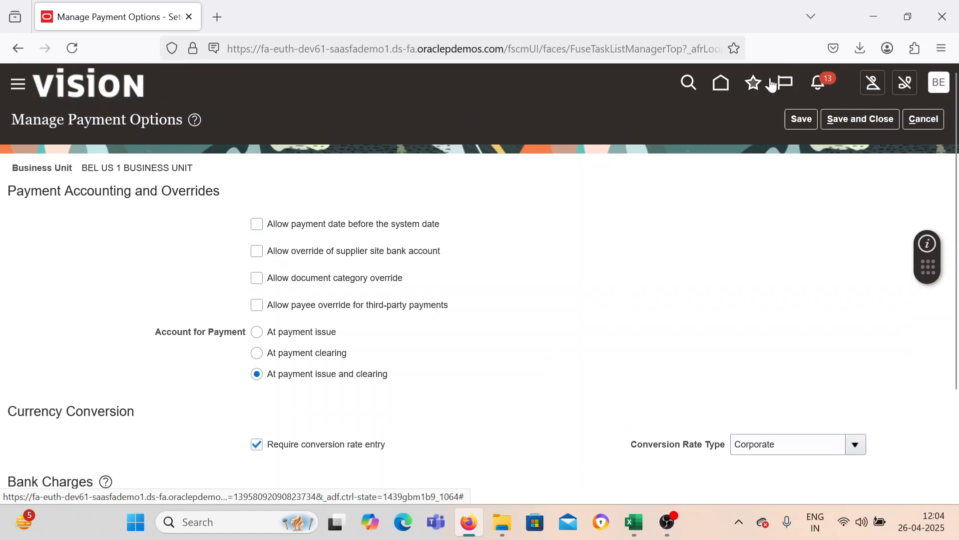
{"action": "left_click", "coordinate": [839, 113]}
Switch to the Excel checklist and mark Setup Invoice Options and Setup Payment Options as Done.
{"action": "left_click", "coordinate": [640, 529]}
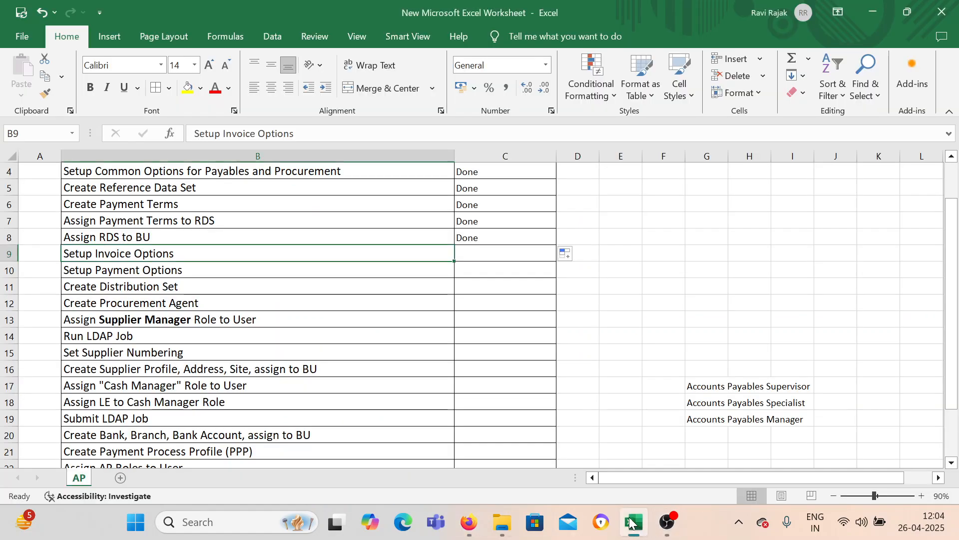
{"action": "left_click", "coordinate": [472, 237]}
{"action": "left_click_drag", "start_coordinate": [558, 244], "coordinate": [554, 274]}
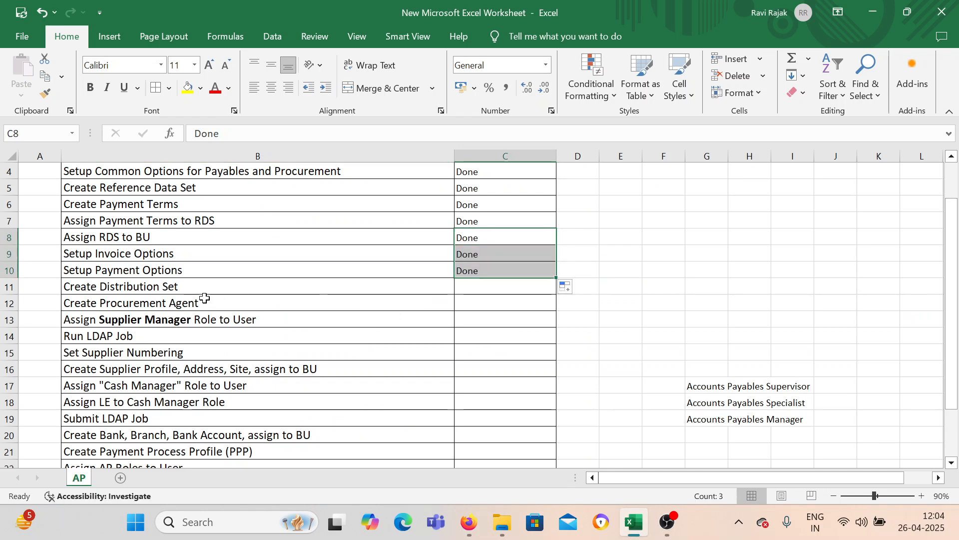
{"action": "left_click", "coordinate": [134, 290]}
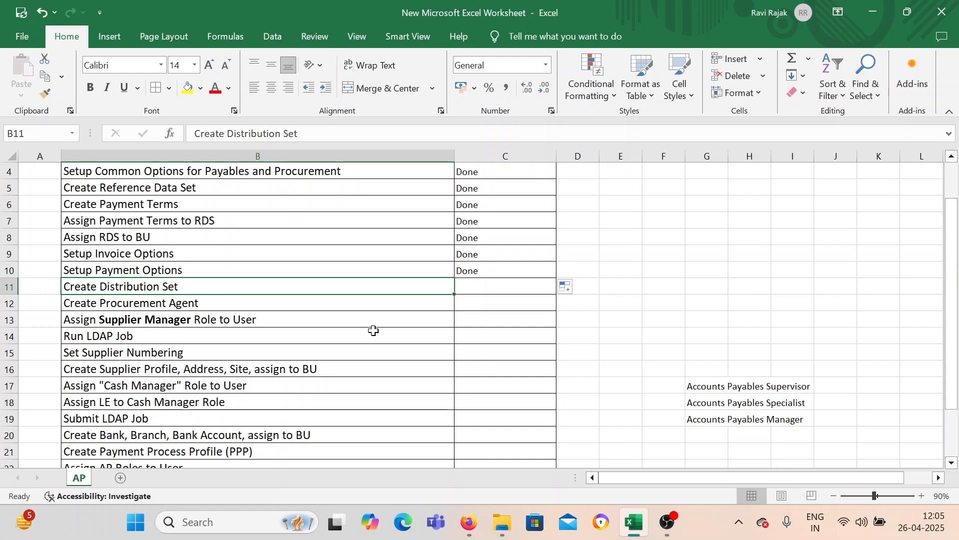
Enter "Full Distribution Set" in F8 and "Skeleton Distribution Set" in F9, and widen column F to fit both notes.
{"action": "double_click", "coordinate": [663, 233]}
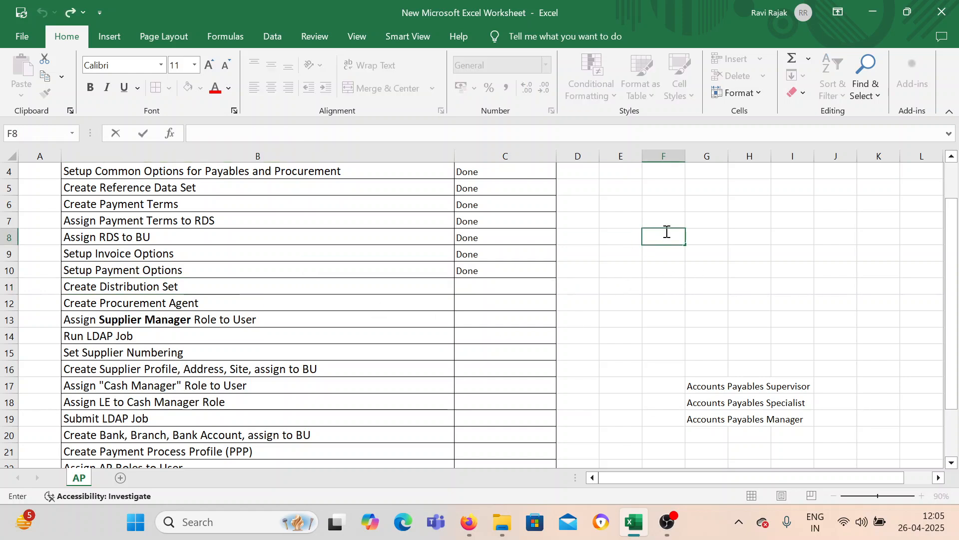
{"action": "type", "text": "Full Distribut"}
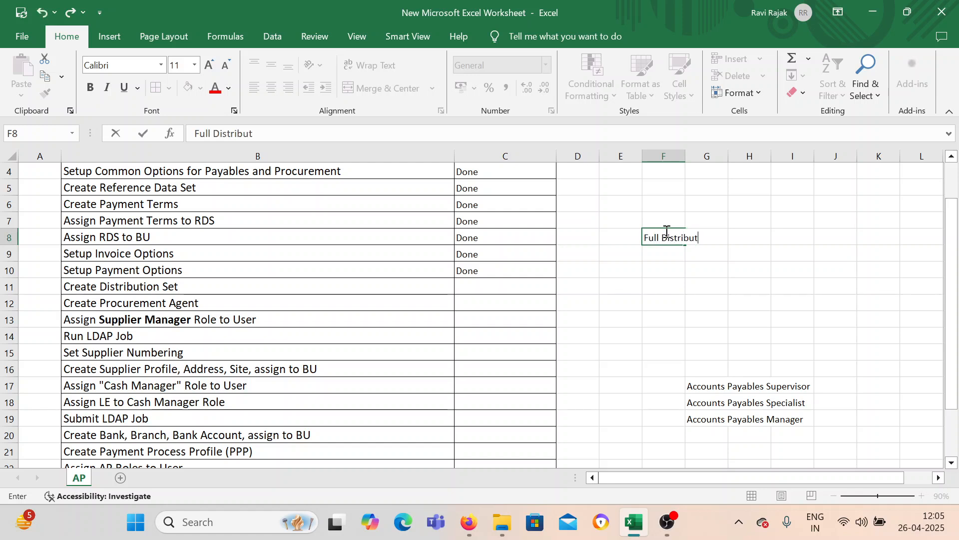
{"action": "type", "text": "ion Set"}
{"action": "key", "text": "Return"}
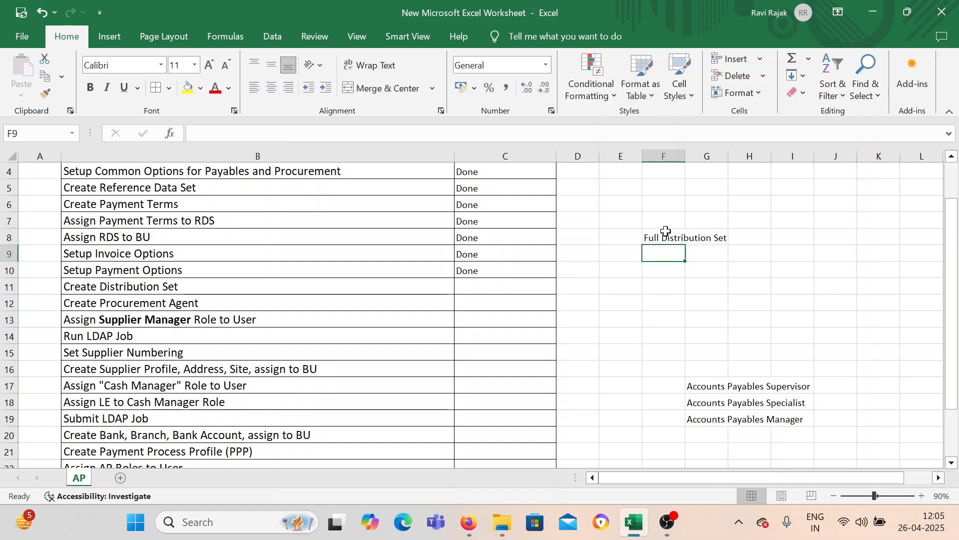
{"action": "type", "text": "Skel"}
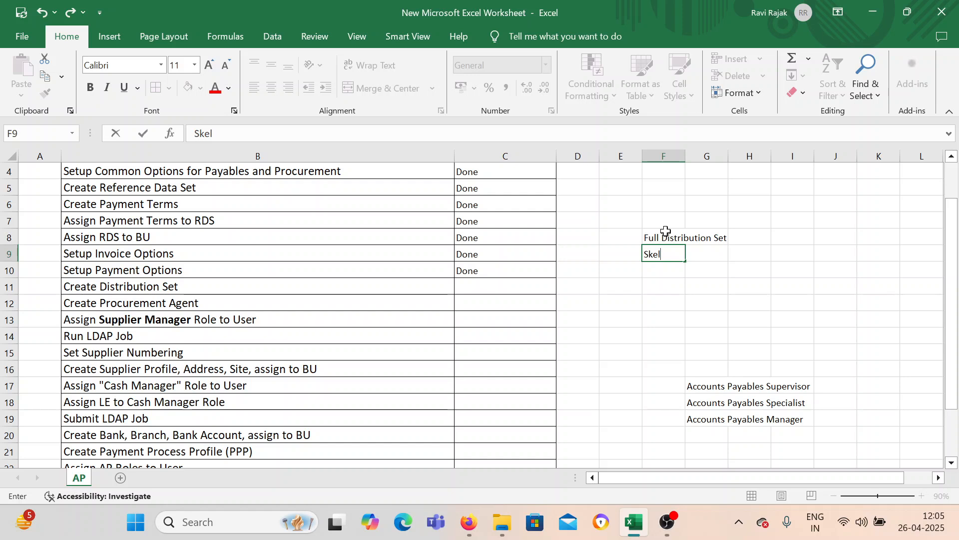
{"action": "type", "text": "oton Distribution Set"}
{"action": "key", "text": "Return"}
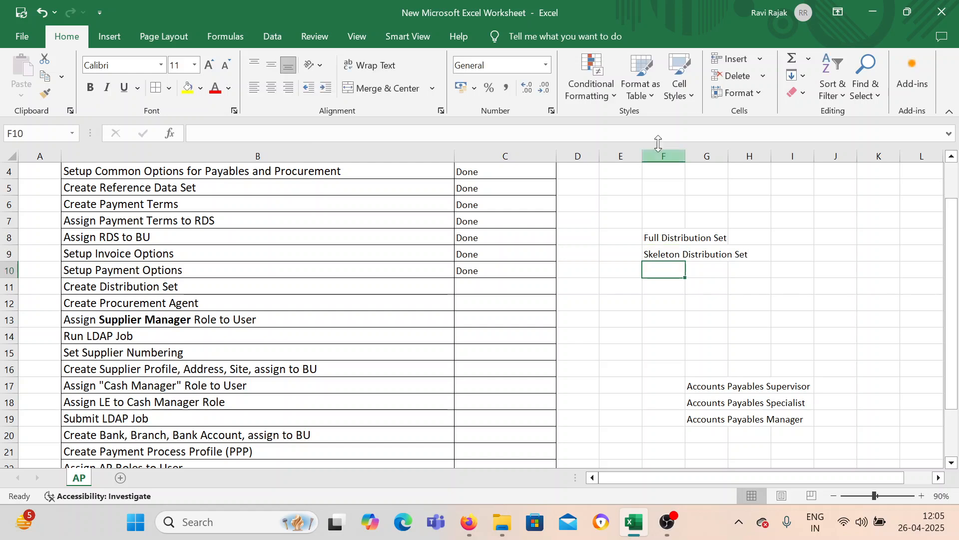
{"action": "left_click_drag", "start_coordinate": [683, 162], "coordinate": [770, 162]}
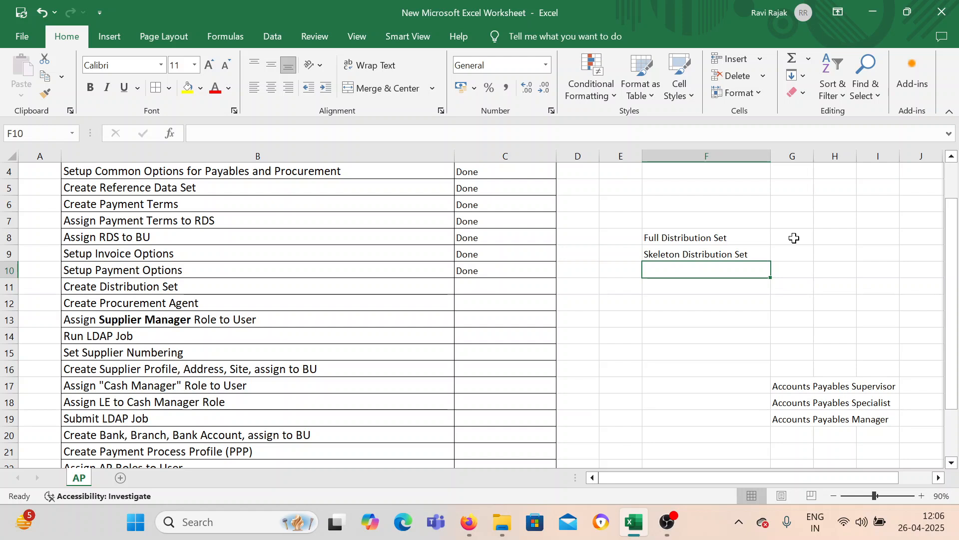
Note "Account and Amount" in G8 for the full distribution set and "Account" in G9 for the skeleton distribution set.
{"action": "left_click", "coordinate": [742, 249]}
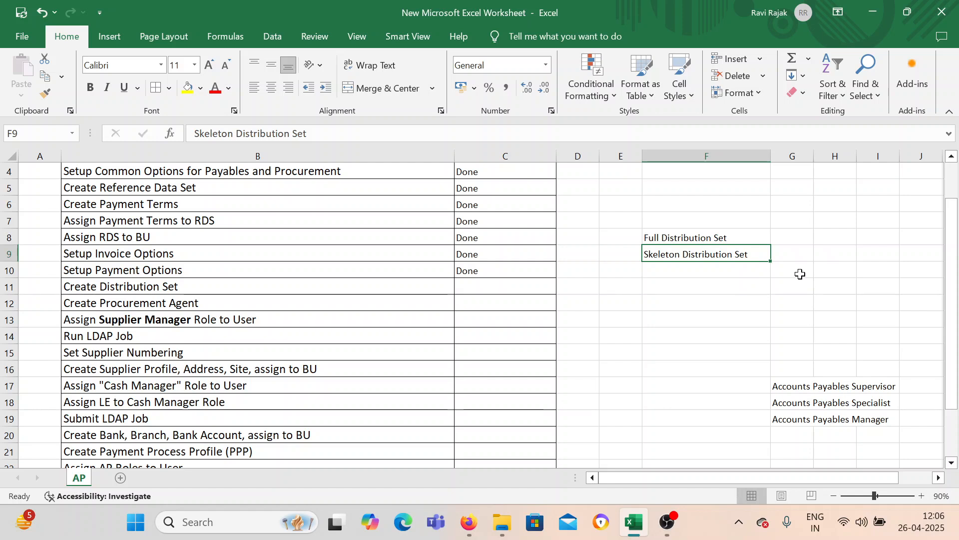
{"action": "double_click", "coordinate": [805, 237]}
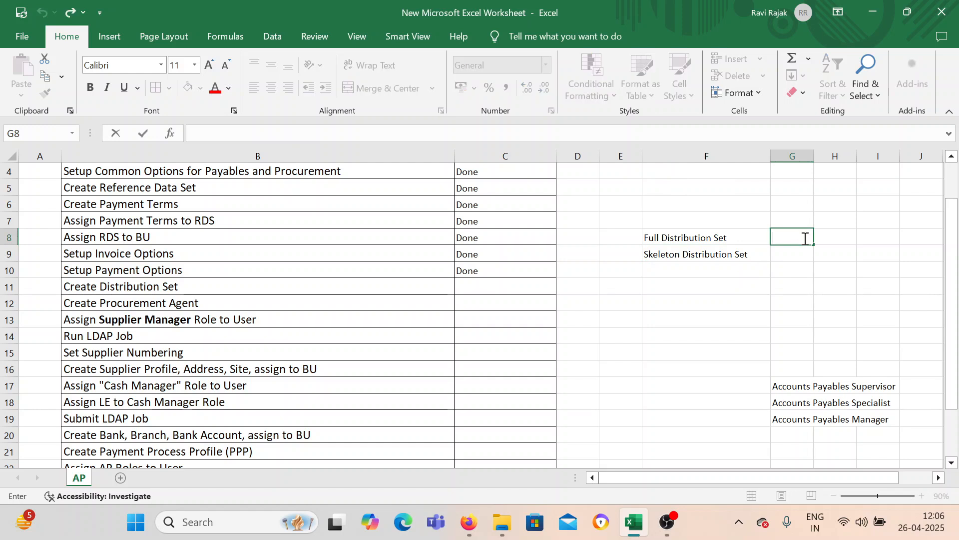
{"action": "type", "text": "Account a"}
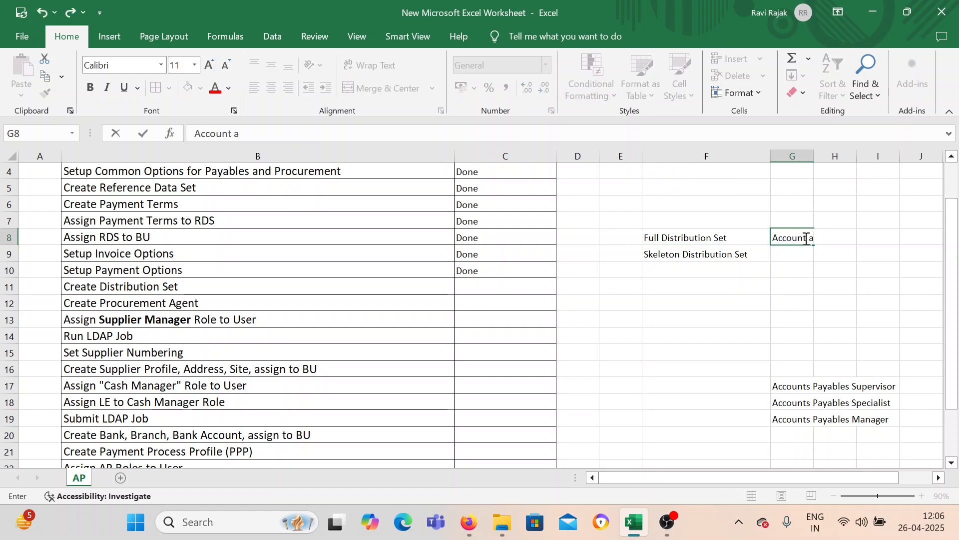
{"action": "type", "text": "mf nd Amount"}
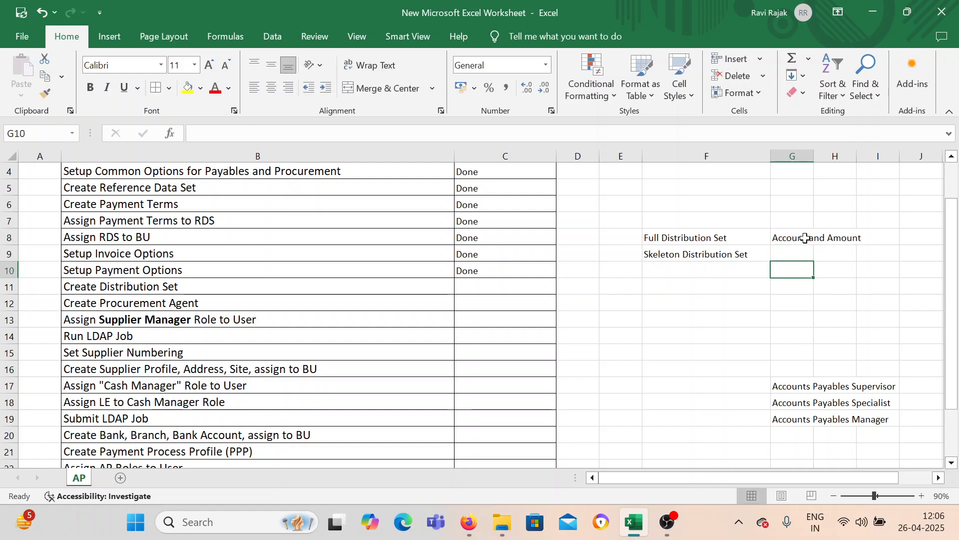
{"action": "double_click", "coordinate": [774, 249]}
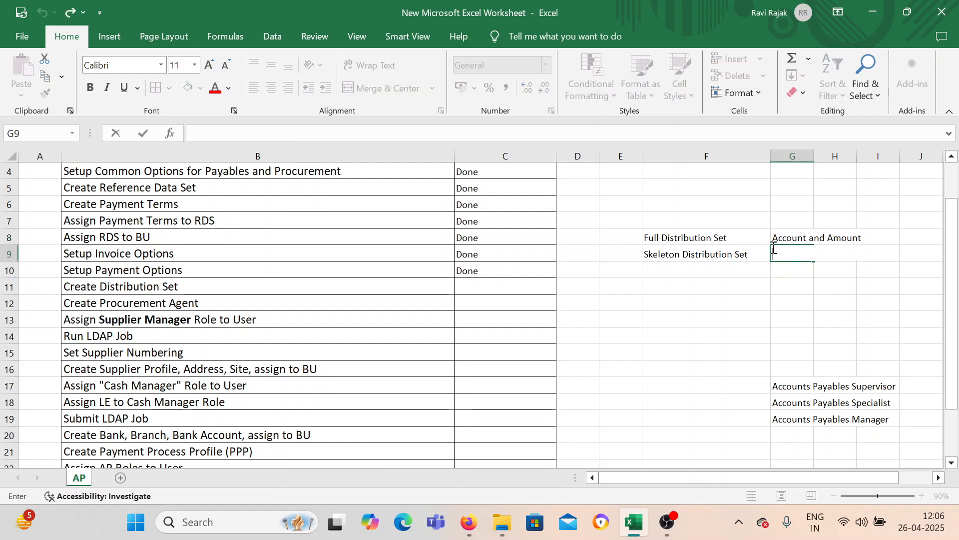
{"action": "type", "text": "Account"}
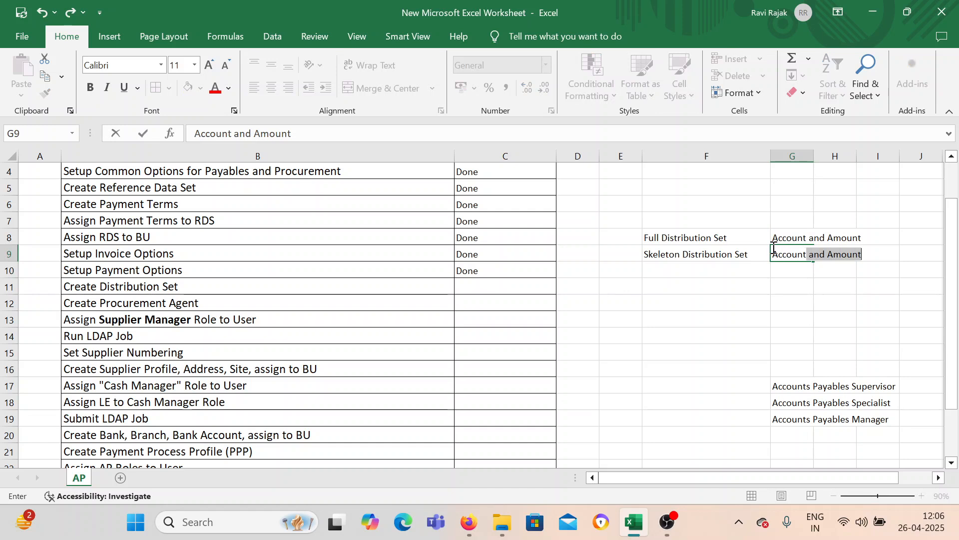
{"action": "key", "text": "Return"}
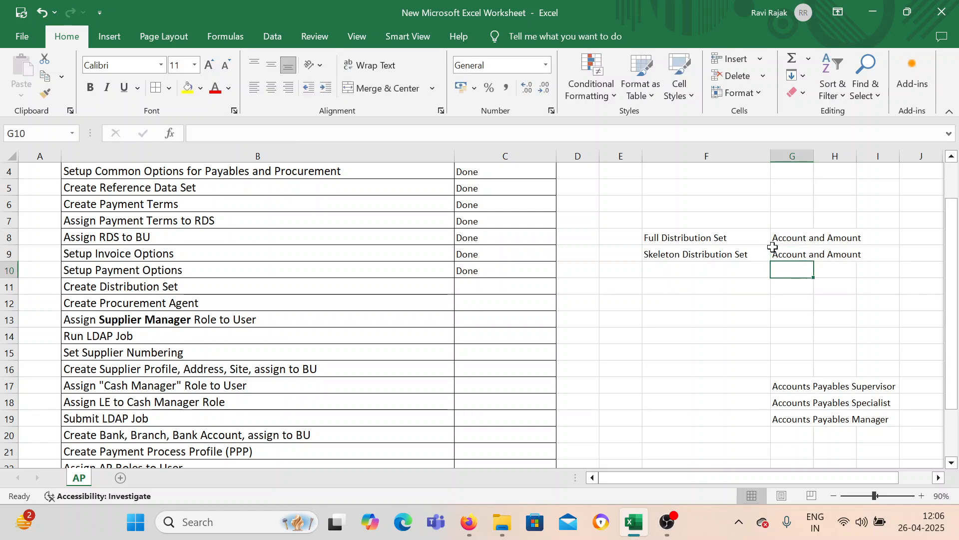
{"action": "left_click", "coordinate": [774, 251]}
{"action": "left_click_drag", "start_coordinate": [234, 133], "coordinate": [292, 133]}
{"action": "key", "text": "BackSpace"}
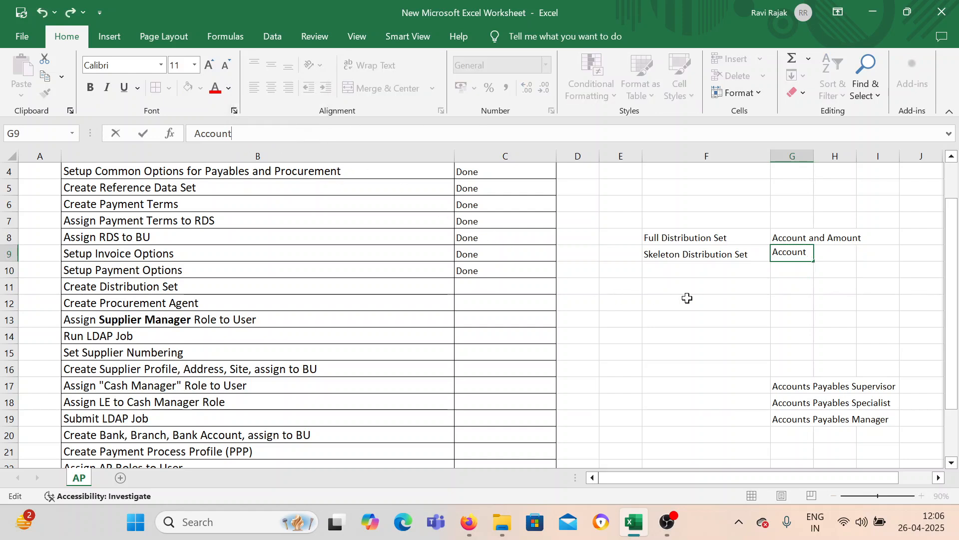
{"action": "left_click", "coordinate": [688, 298]}
{"action": "left_click", "coordinate": [698, 238]}
{"action": "left_click", "coordinate": [701, 254]}
{"action": "left_click", "coordinate": [706, 240]}
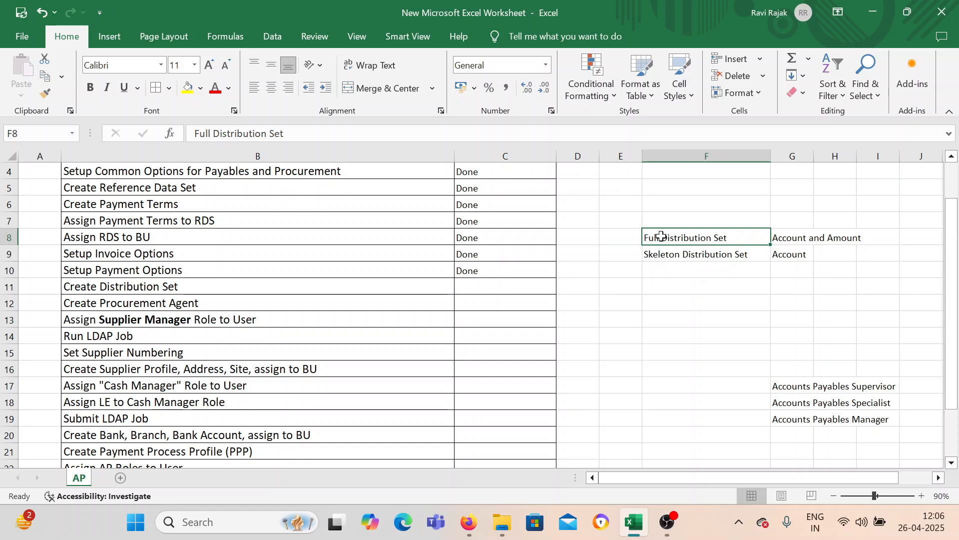
Return to Oracle Fusion in Firefox and try to search the setup tasks for "MAnage Distibution Set".
{"action": "left_click", "coordinate": [469, 522]}
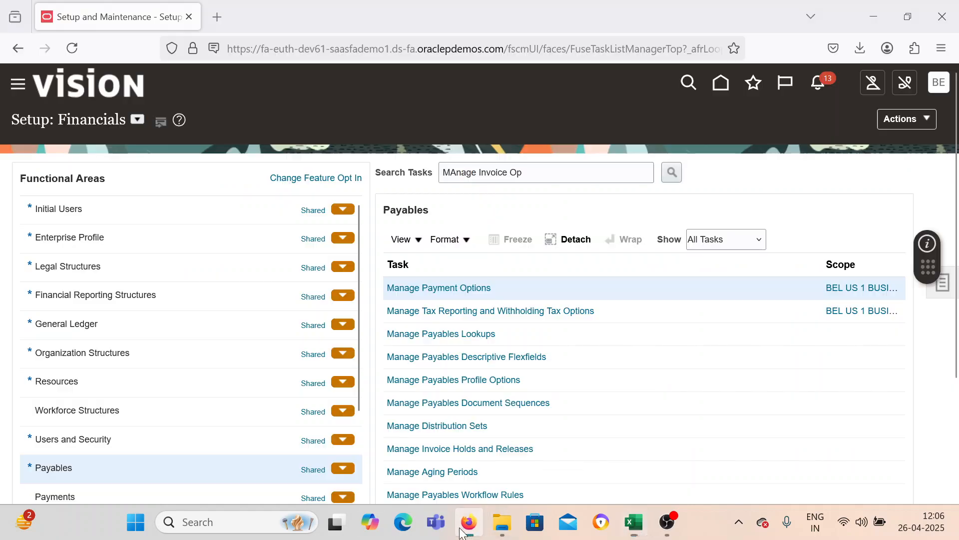
{"action": "left_click_drag", "start_coordinate": [552, 180], "coordinate": [481, 175]}
{"action": "type", "text": "Dir"}
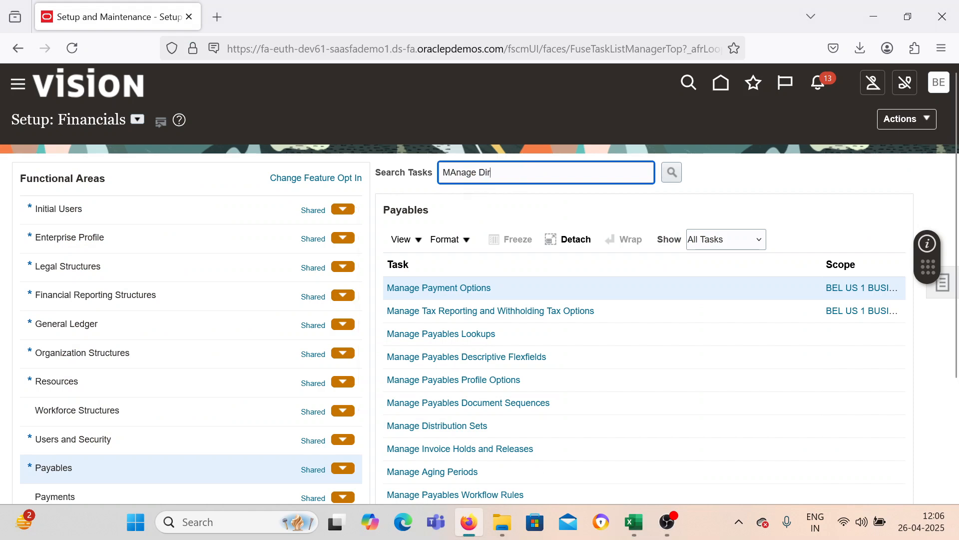
{"action": "key", "text": "BackSpace"}
{"action": "type", "text": "stibution"}
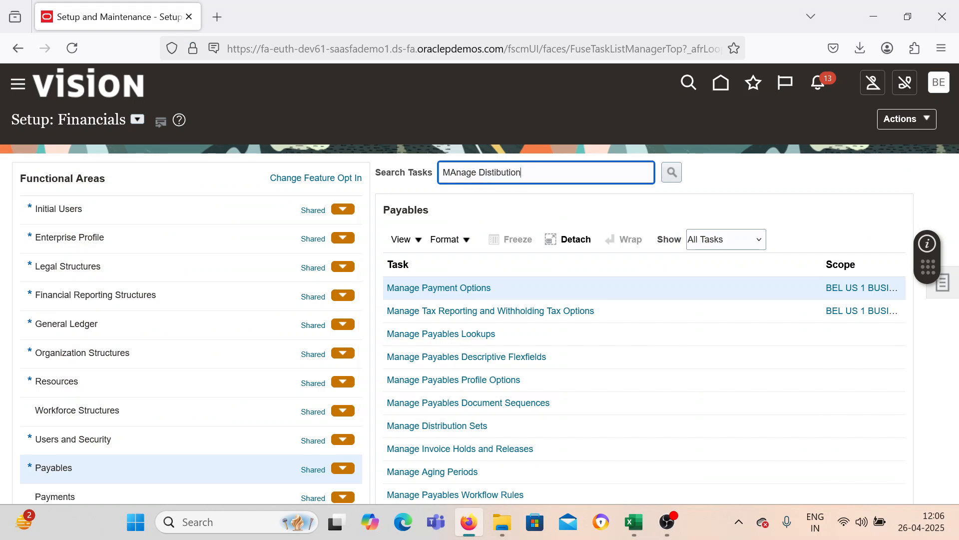
{"action": "type", "text": " Set'"}
{"action": "key", "text": "Return"}
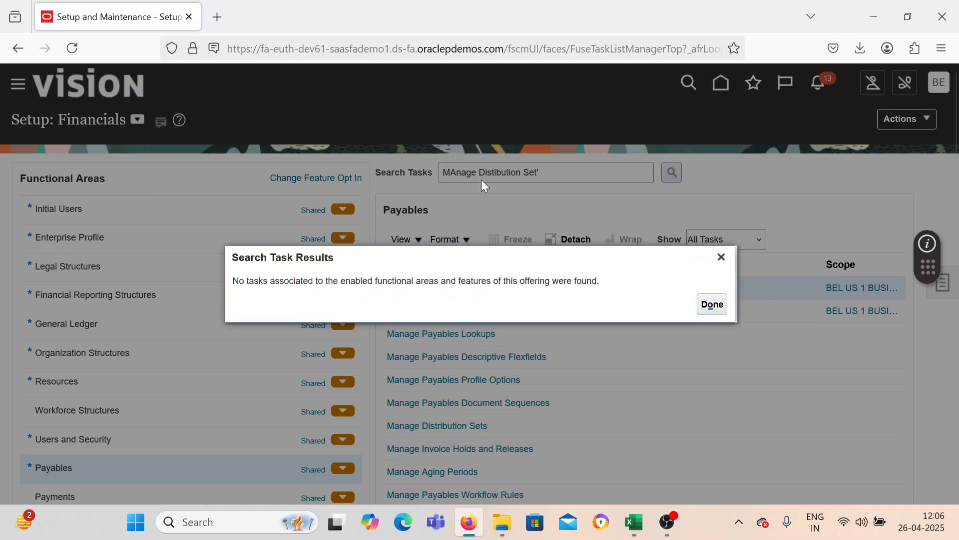
{"action": "left_click", "coordinate": [720, 257]}
{"action": "left_click", "coordinate": [671, 172]}
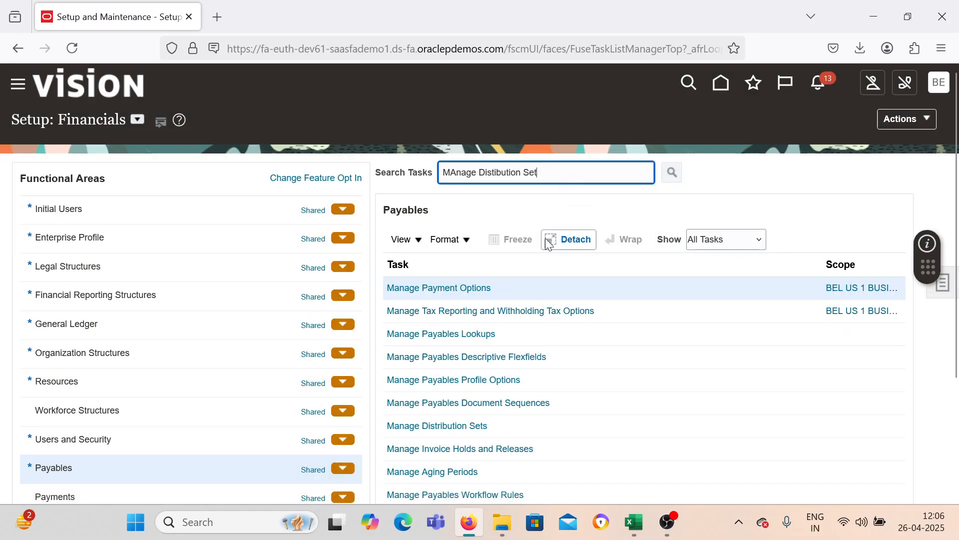
{"action": "left_click", "coordinate": [721, 257]}
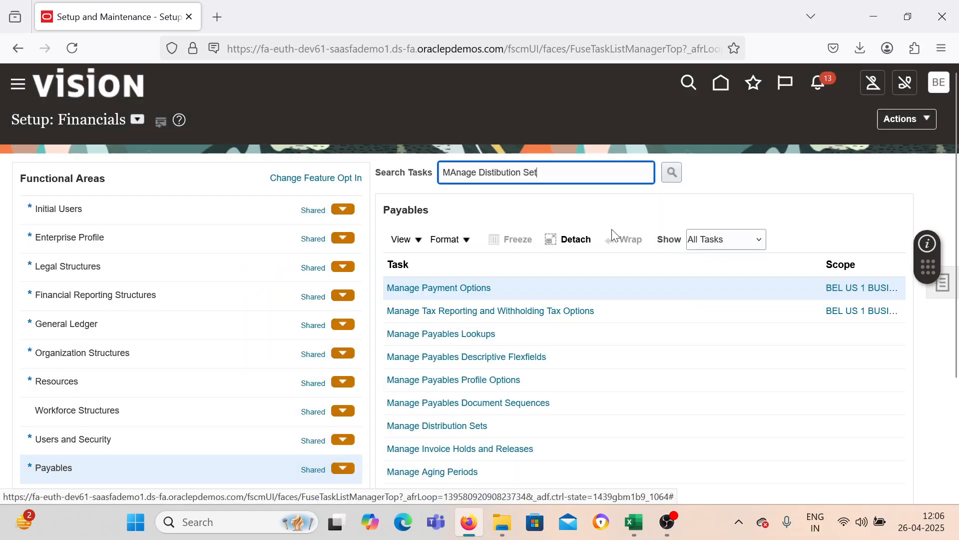
Correct the task search text to "MAnage Distribution Set" and open Manage Distribution Sets from the Payables tasks.
{"action": "left_click_drag", "start_coordinate": [523, 173], "coordinate": [477, 177]}
{"action": "type", "text": "Distribu"}
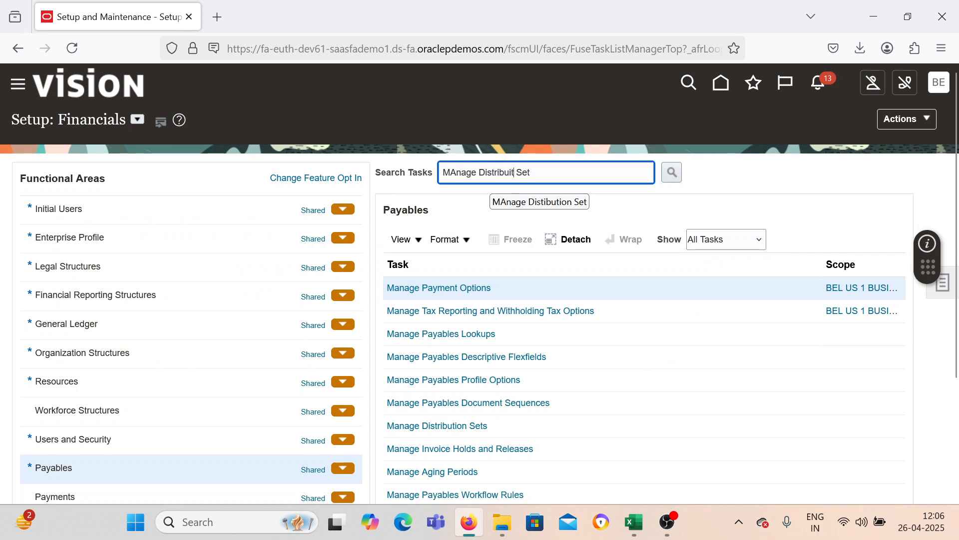
{"action": "type", "text": "i"}
{"action": "type", "text": "ion"}
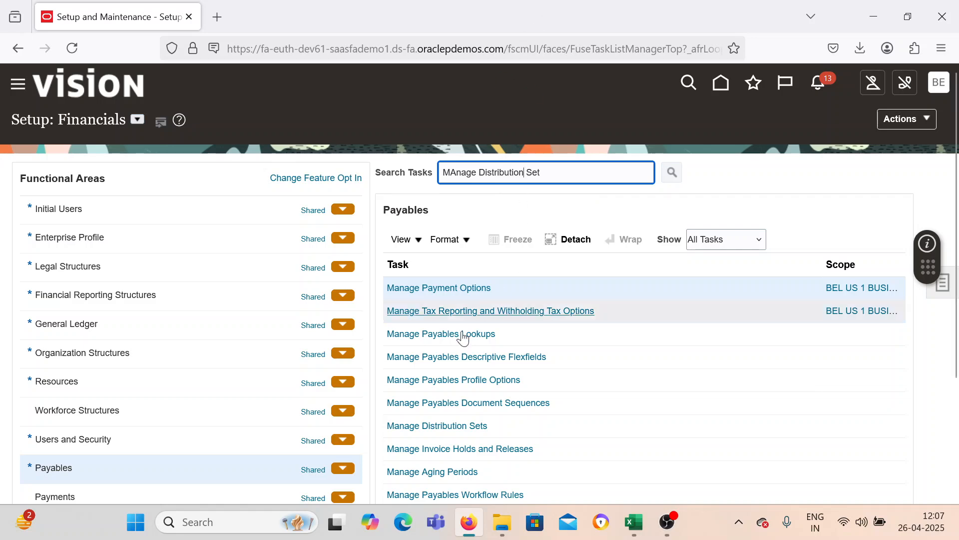
{"action": "scroll", "coordinate": [474, 324], "scroll_direction": "down", "scroll_amount": 3}
{"action": "left_click", "coordinate": [452, 288]}
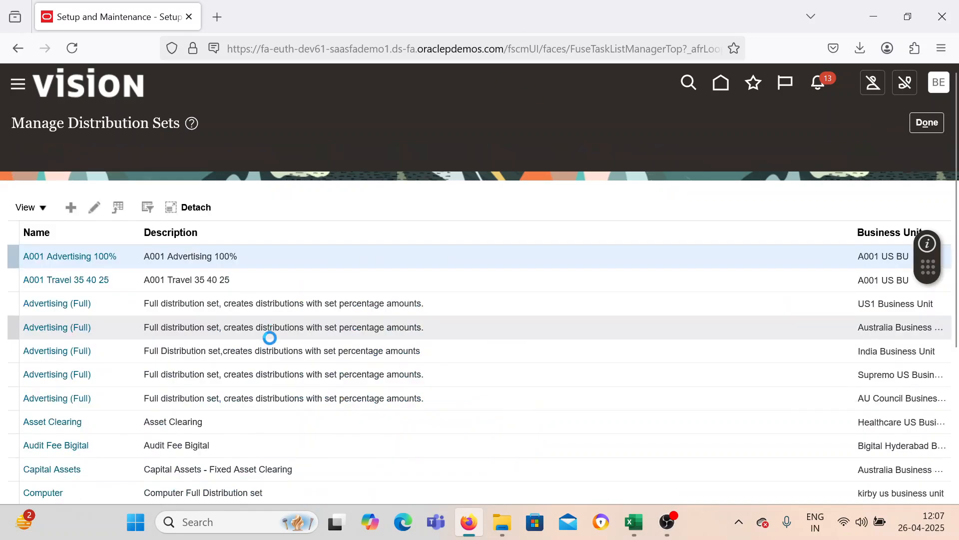
Start a new distribution set for BEL US 1 BUSINESS UNIT with "Internet Expense" as its name and description.
{"action": "left_click", "coordinate": [71, 181]}
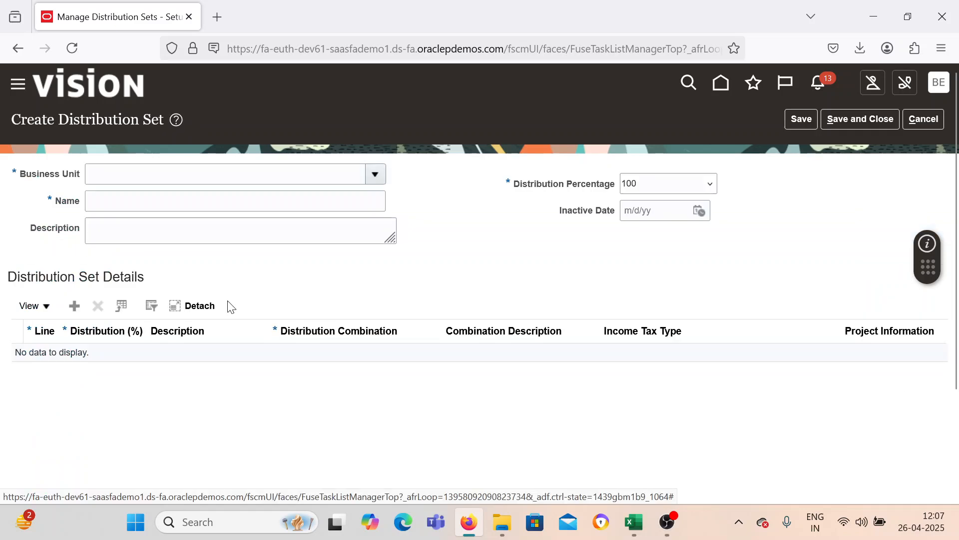
{"action": "left_click", "coordinate": [376, 174]}
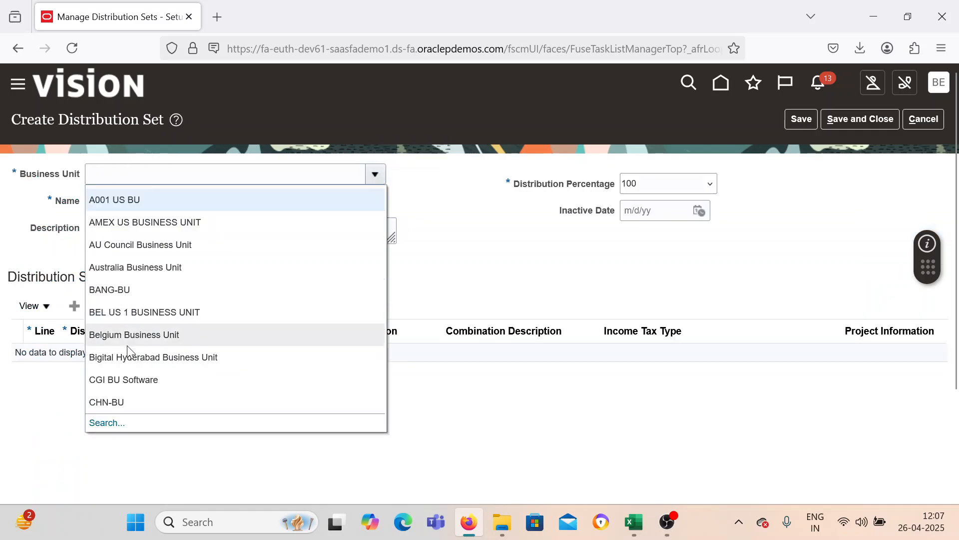
{"action": "left_click", "coordinate": [147, 319]}
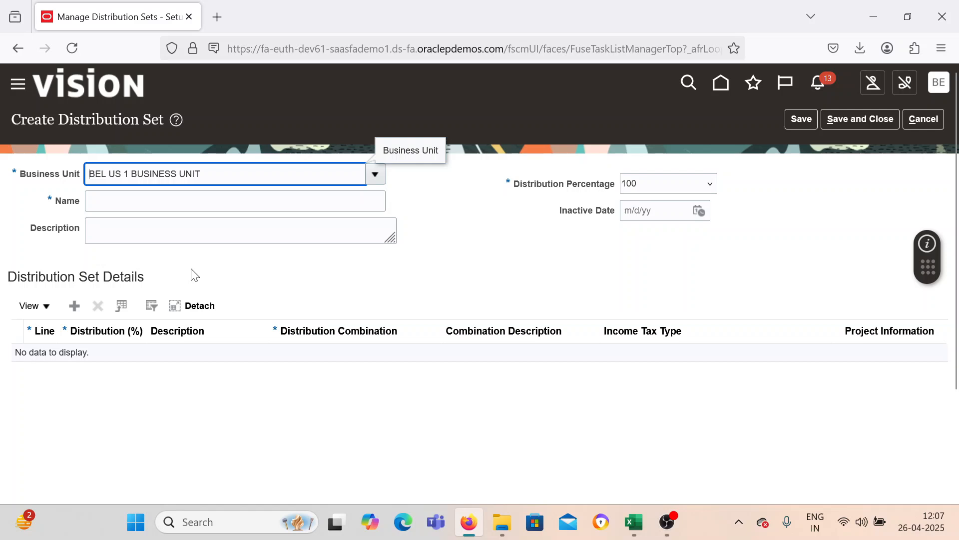
{"action": "left_click", "coordinate": [182, 194]}
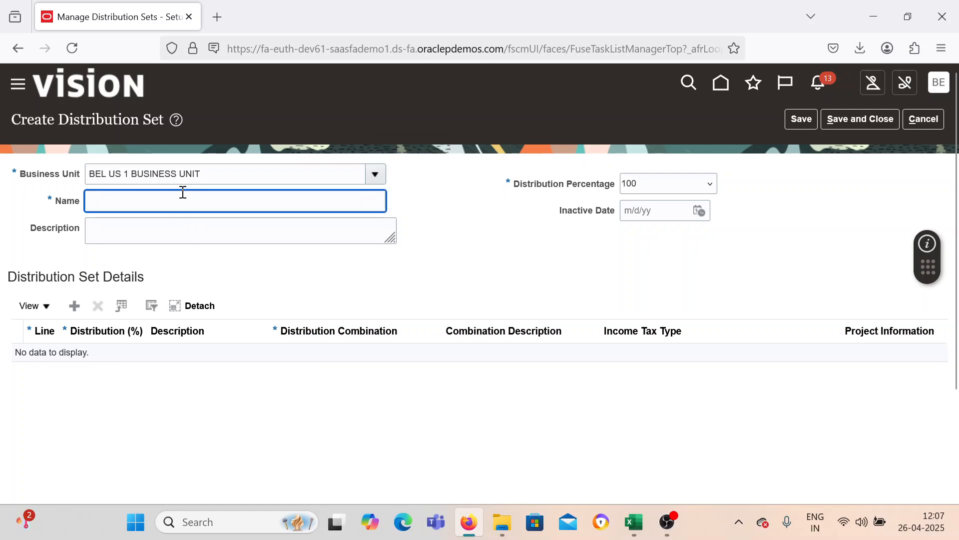
{"action": "type", "text": "Internet Expense"}
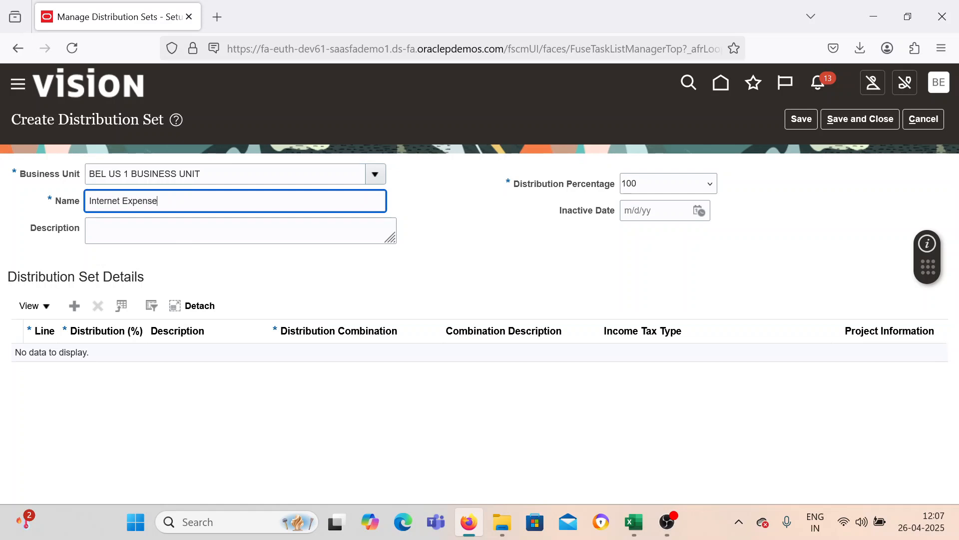
{"action": "key", "text": "ctrl+a"}
{"action": "key", "text": "ctrl+c"}
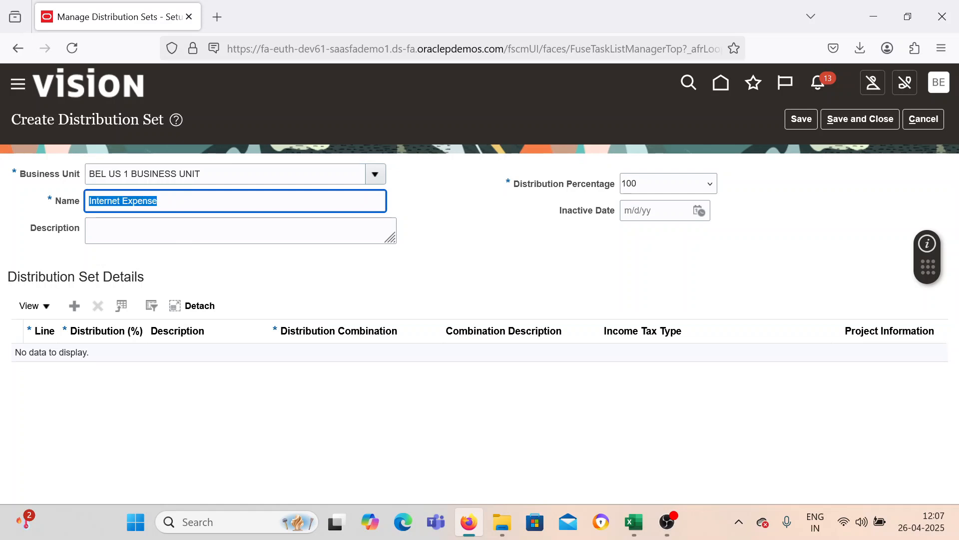
{"action": "left_click", "coordinate": [97, 230]}
{"action": "key", "text": "ctrl+v"}
{"action": "left_click", "coordinate": [168, 460]}
Add a distribution line with a distribution percentage of 100 and the description "Internet Expense".
{"action": "left_click", "coordinate": [74, 305]}
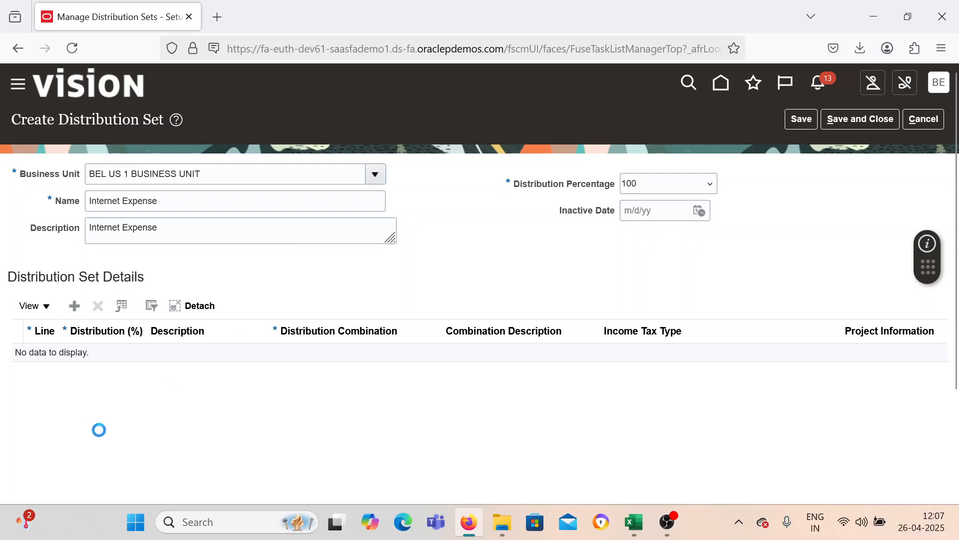
{"action": "left_click", "coordinate": [103, 356]}
{"action": "type", "text": "100"}
{"action": "key", "text": "Tab"}
{"action": "type", "text": "Inter"}
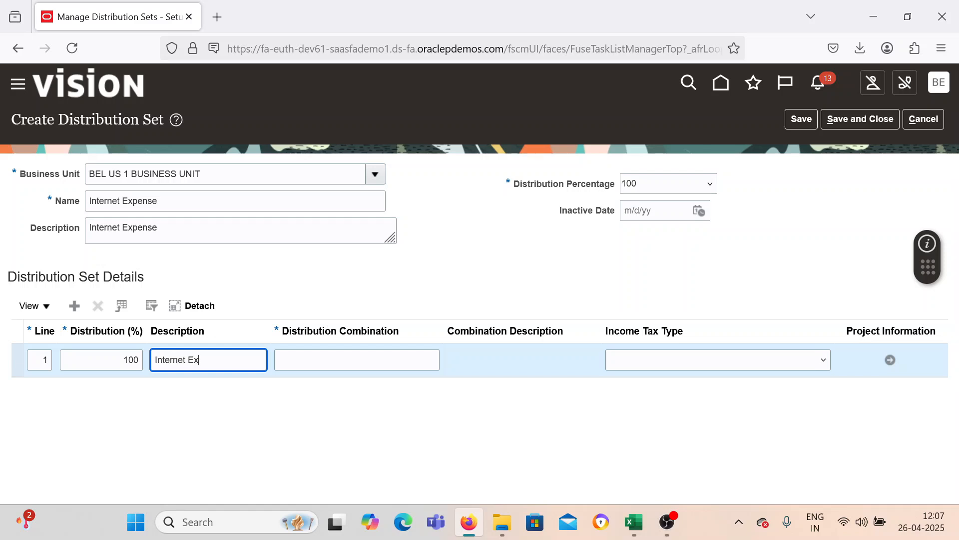
{"action": "key", "text": "Tab"}
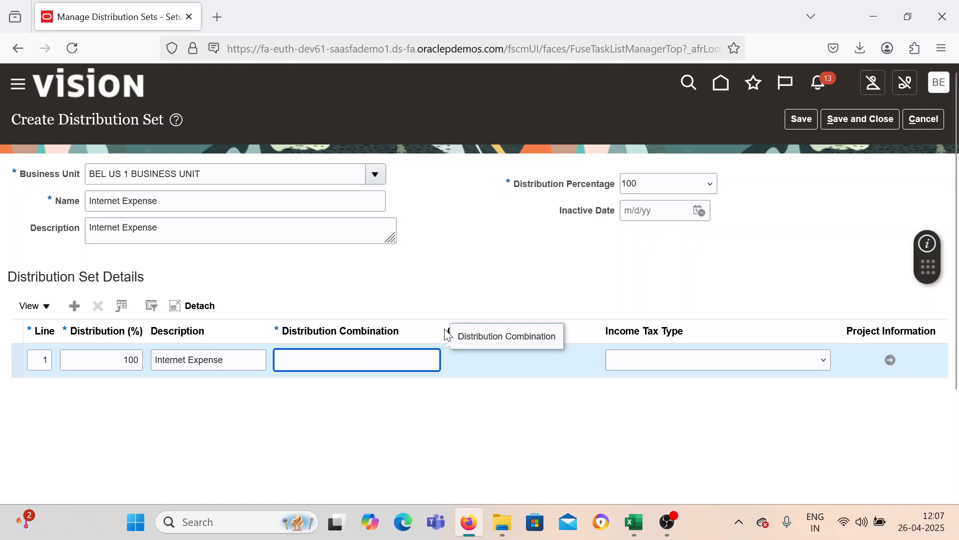
Widen the Distribution Combination column and open the segment selection for line 1.
{"action": "left_click", "coordinate": [485, 402]}
{"action": "left_click_drag", "start_coordinate": [445, 326], "coordinate": [526, 330]}
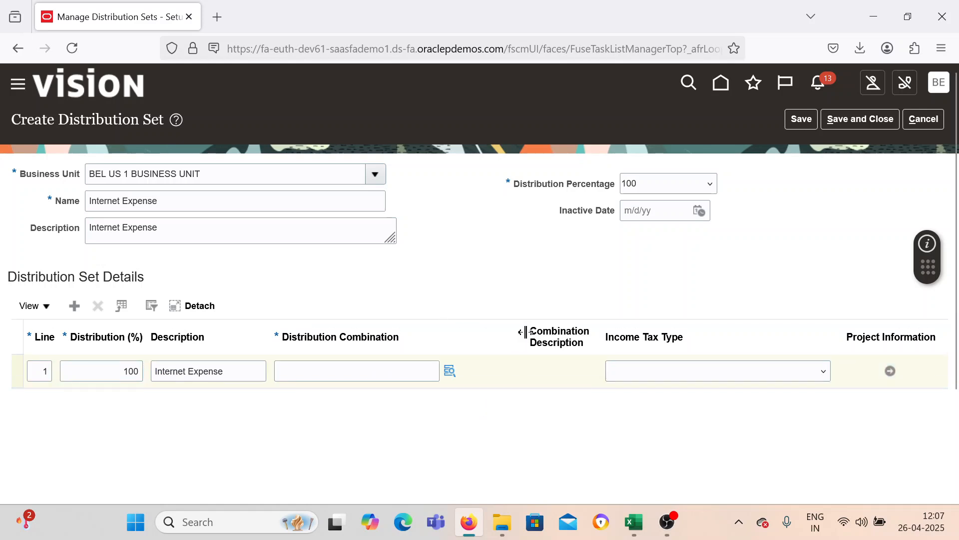
{"action": "left_click", "coordinate": [456, 378]}
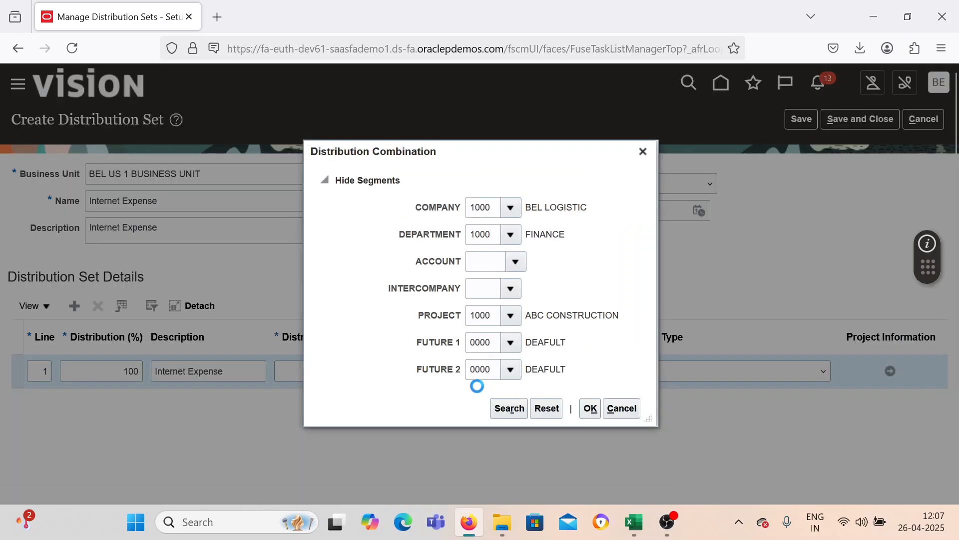
{"action": "left_click", "coordinate": [617, 259]}
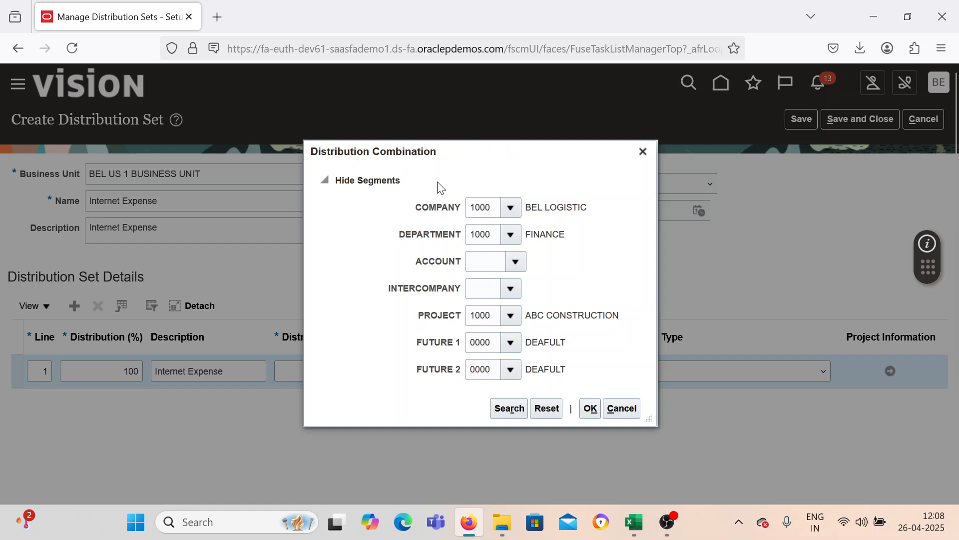
Search the account segment values by description for "Internet Ex" and select account 53410 Internet Expenses.
{"action": "left_click", "coordinate": [515, 262]}
{"action": "scroll", "coordinate": [755, 352], "scroll_direction": "down", "scroll_amount": 3}
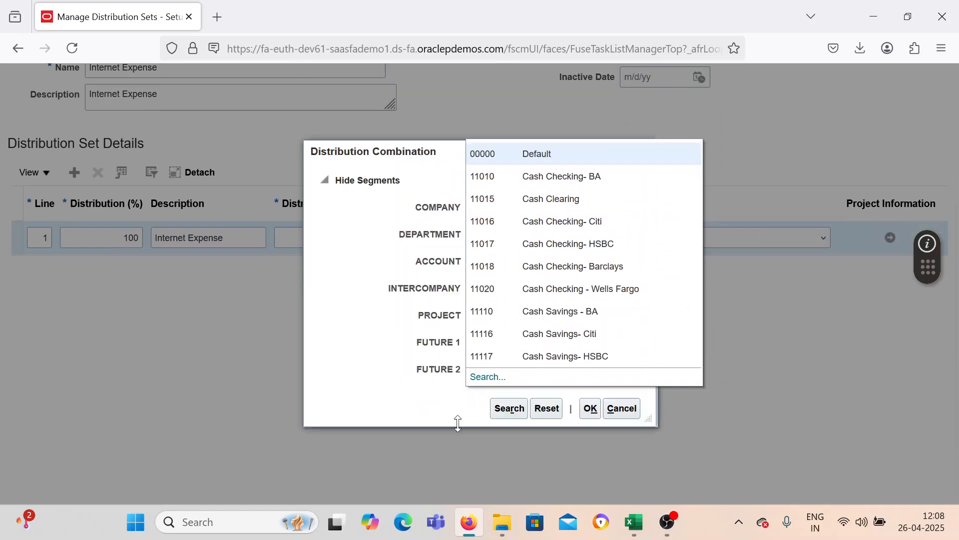
{"action": "left_click", "coordinate": [487, 376]}
{"action": "left_click", "coordinate": [467, 279]}
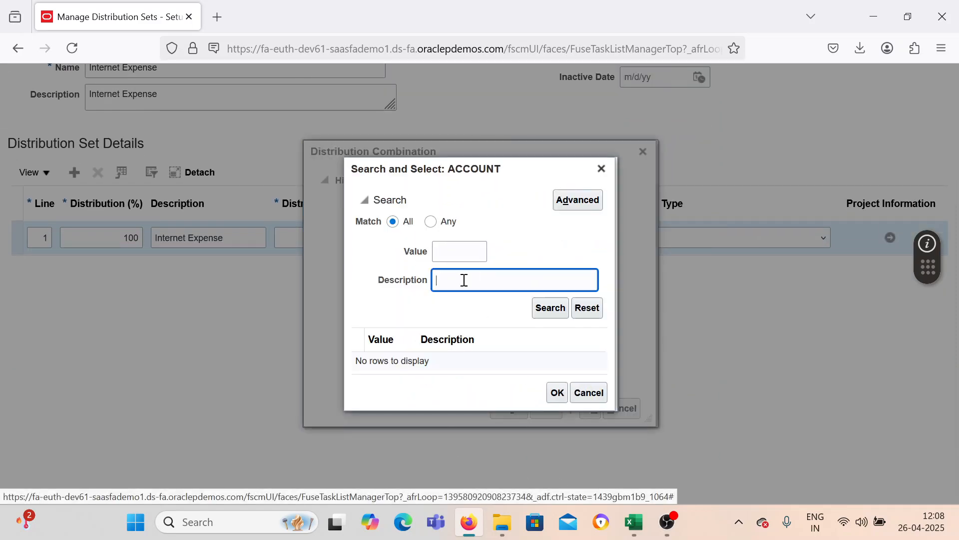
{"action": "type", "text": "Oln"}
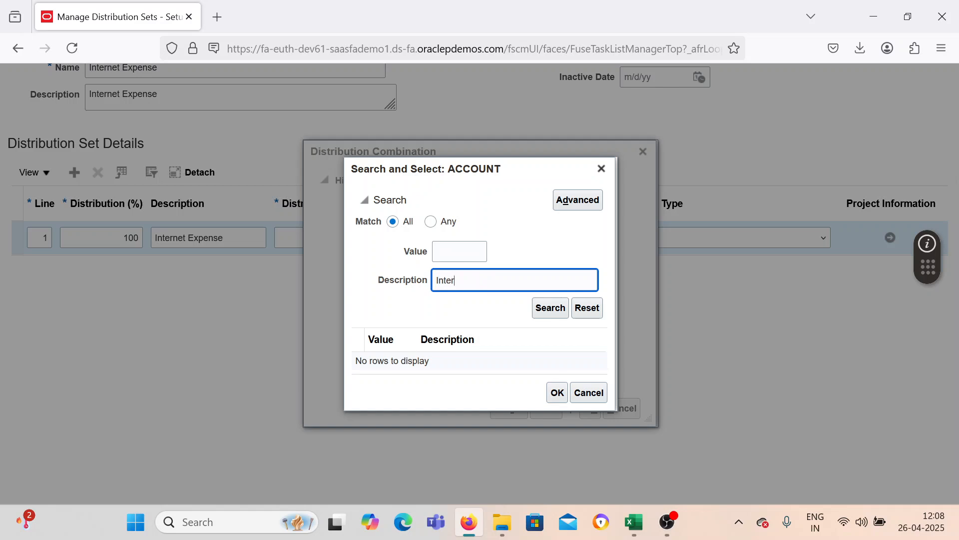
{"action": "key", "text": "Return"}
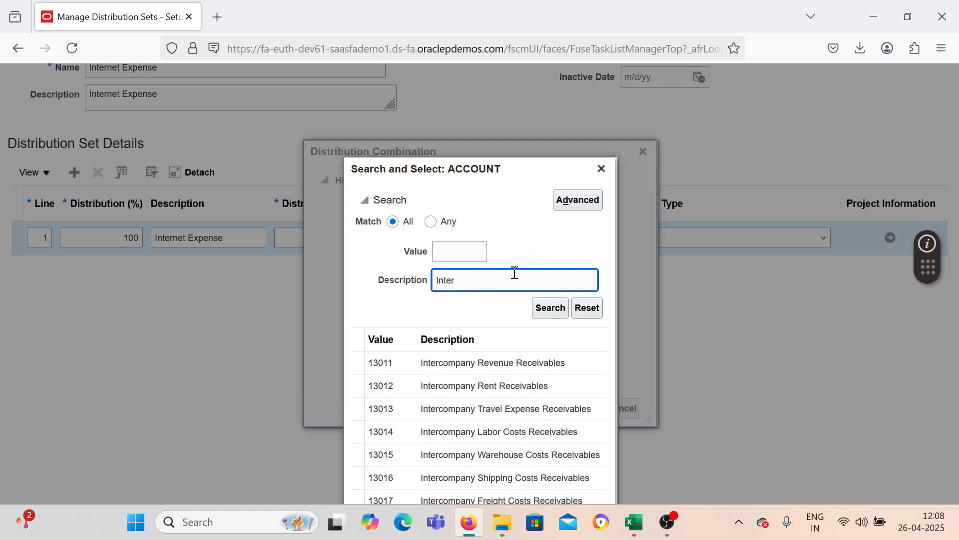
{"action": "type", "text": "net Ex"}
{"action": "key", "text": "Return"}
{"action": "left_click", "coordinate": [467, 364]}
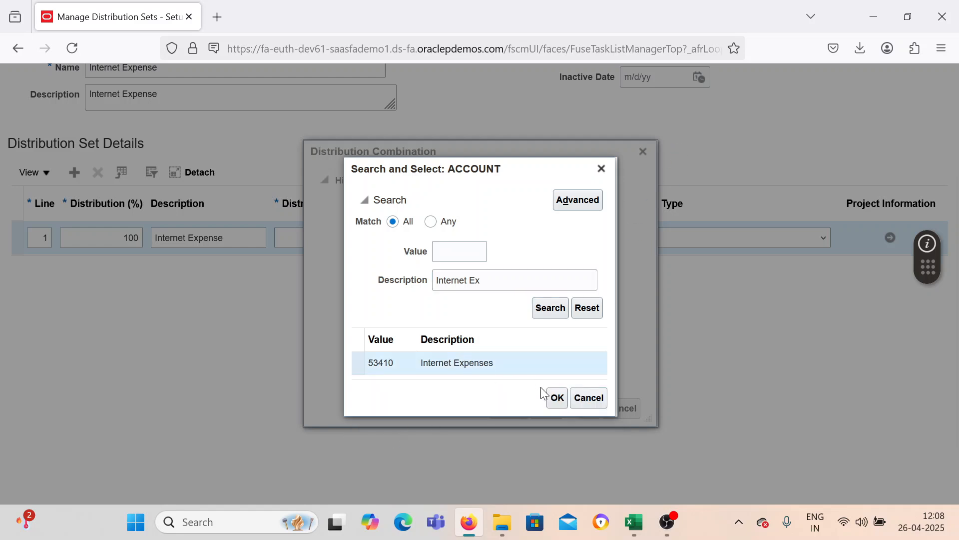
{"action": "left_click", "coordinate": [558, 398]}
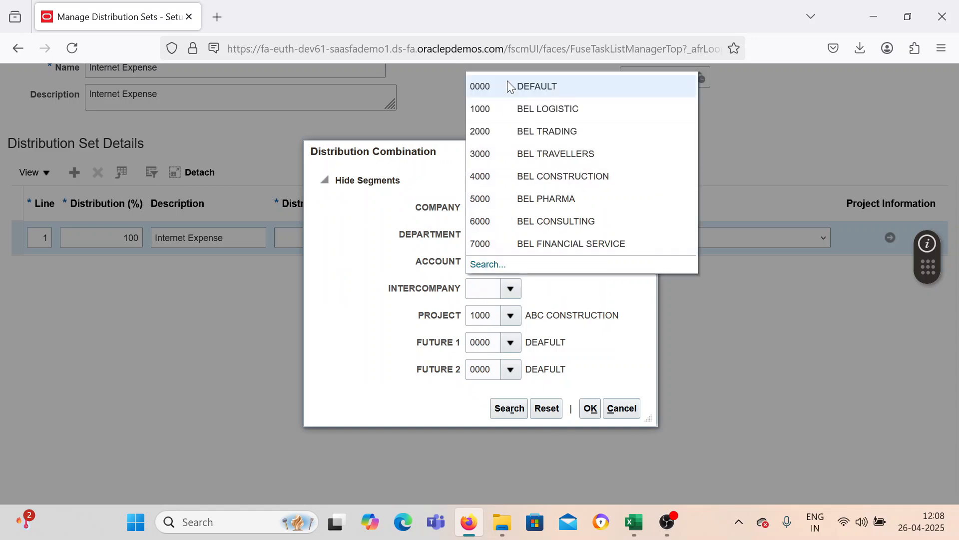
Set the Intercompany and Project segments to 0000 and accept the distribution combination.
{"action": "left_click", "coordinate": [476, 84]}
{"action": "left_click", "coordinate": [510, 319]}
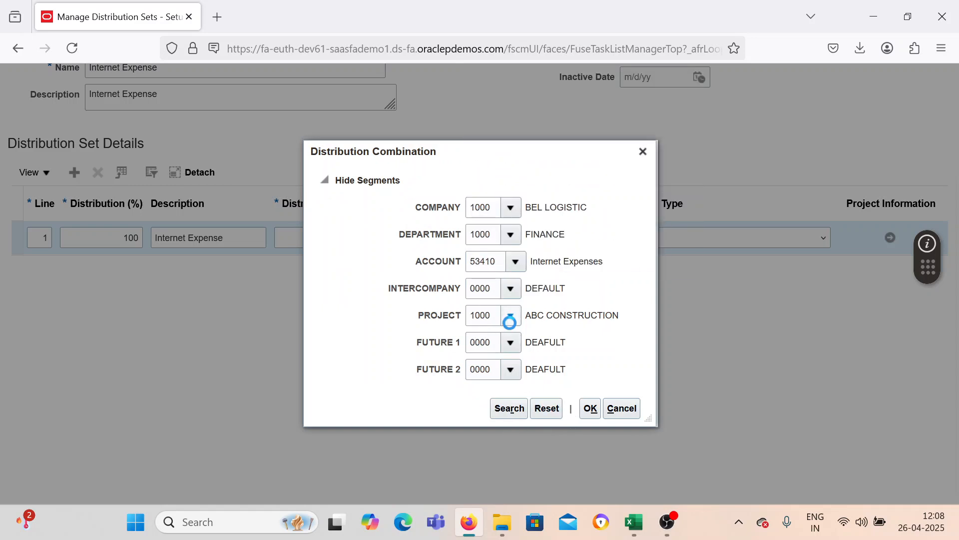
{"action": "left_click", "coordinate": [512, 338]}
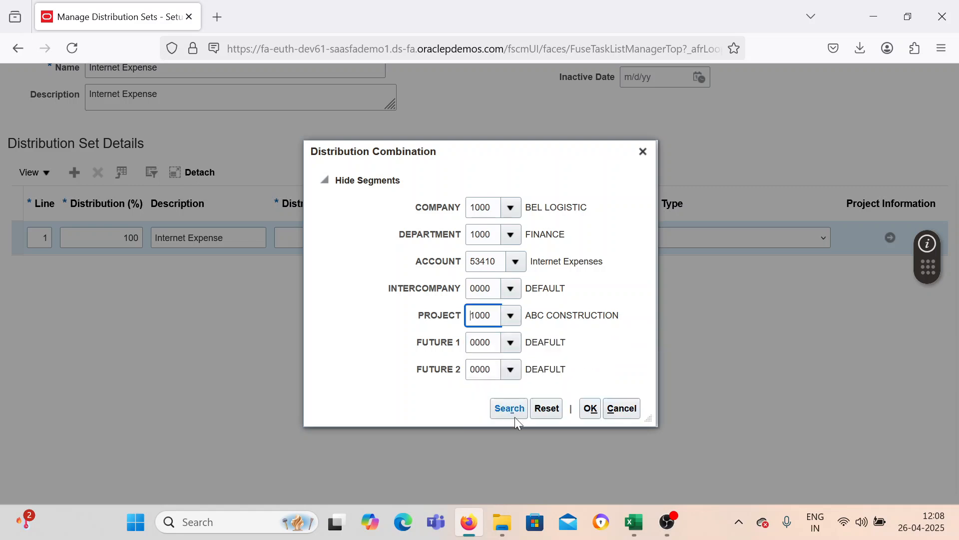
{"action": "left_click", "coordinate": [590, 410]}
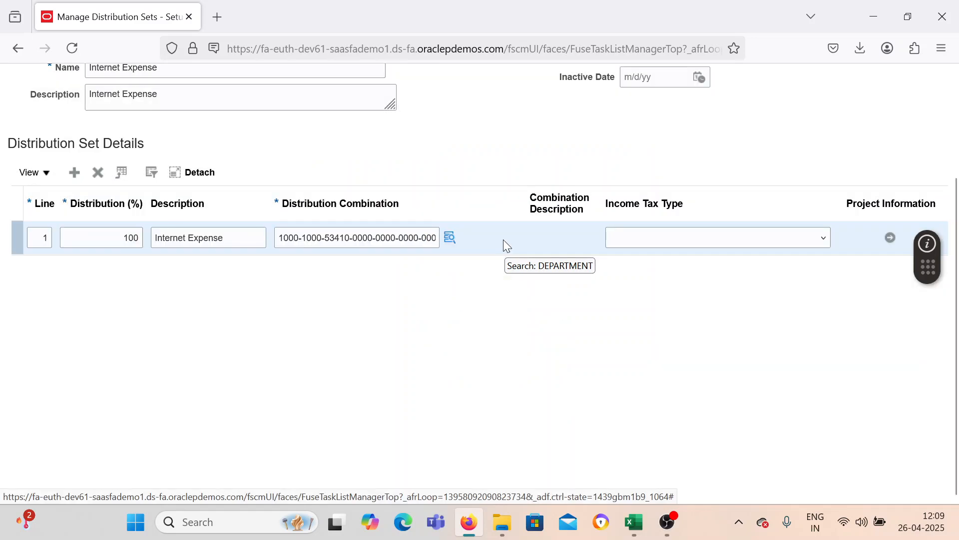
Save and close the Internet Expense distribution set and return to the Financials setup task list.
{"action": "scroll", "coordinate": [527, 325], "scroll_direction": "up", "scroll_amount": 3}
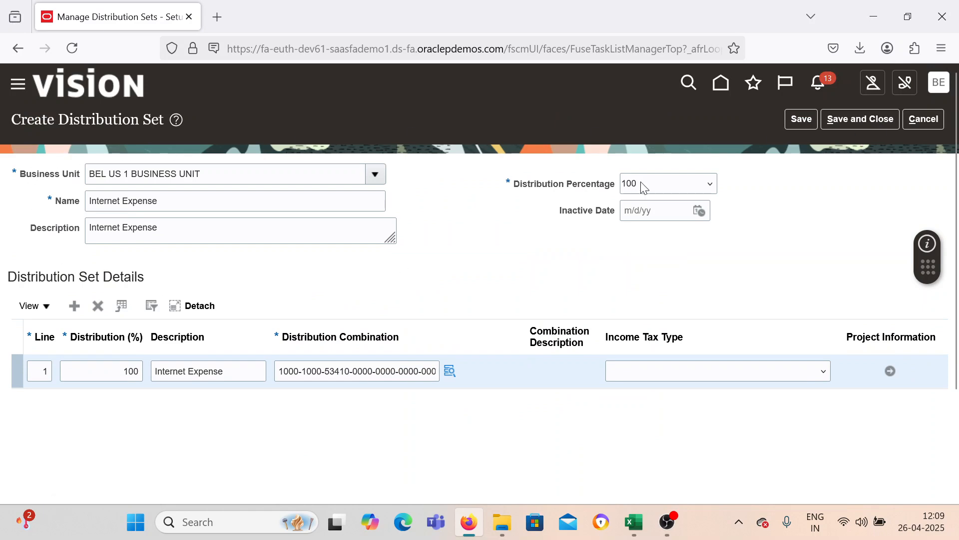
{"action": "left_click", "coordinate": [844, 121]}
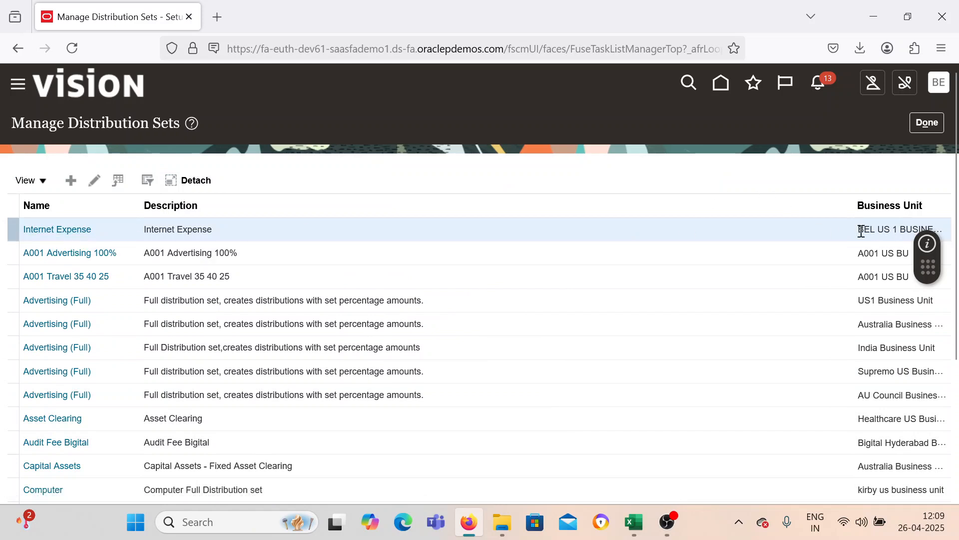
{"action": "left_click", "coordinate": [925, 125]}
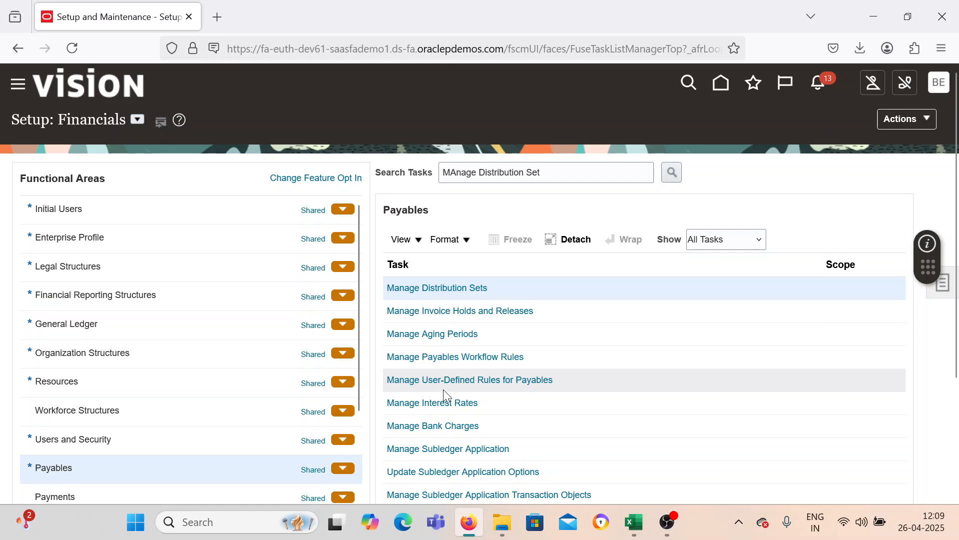
Switch to the Excel checklist and fill "Done" from C10 into C11 for Create Distribution Set.
{"action": "left_click", "coordinate": [630, 520]}
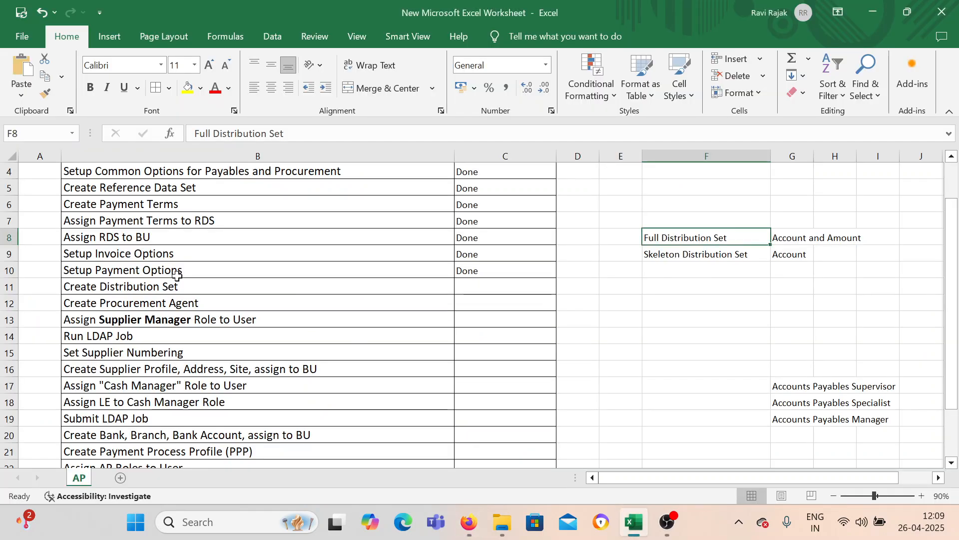
{"action": "left_click", "coordinate": [167, 274]}
{"action": "left_click", "coordinate": [469, 272]}
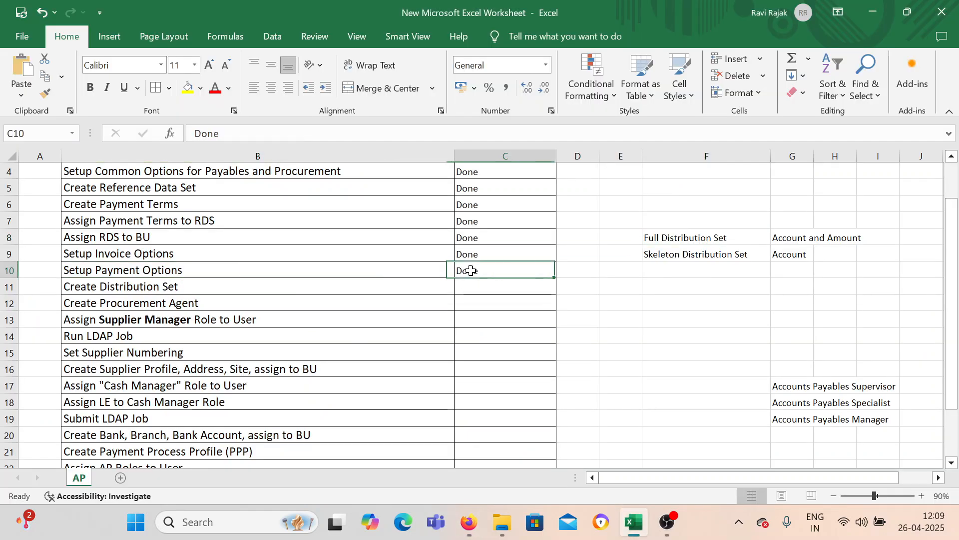
{"action": "left_click_drag", "start_coordinate": [554, 277], "coordinate": [556, 293]}
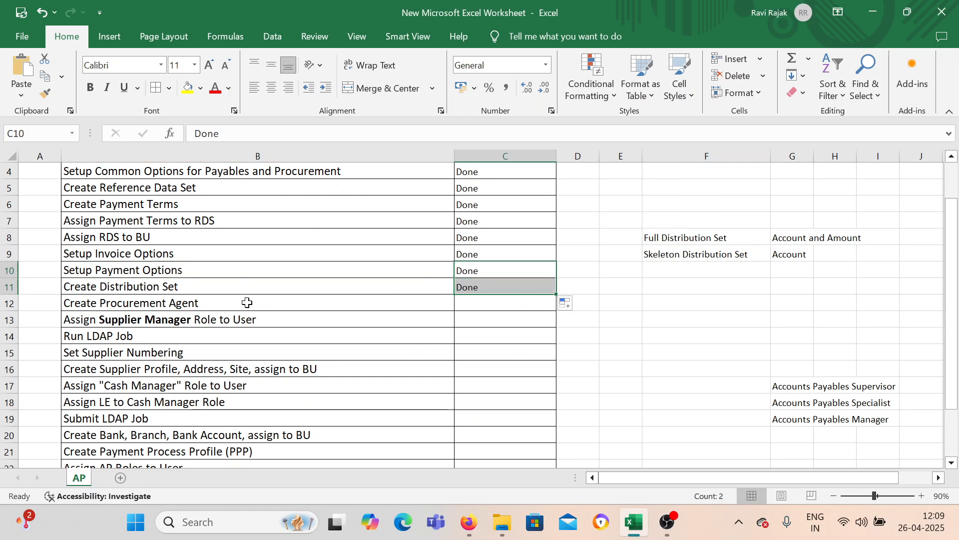
Review the Create Procurement Agent task in row 12 of the checklist alongside the Fusion setup task page.
{"action": "scroll", "coordinate": [249, 303], "scroll_direction": "down", "scroll_amount": 1}
{"action": "left_click", "coordinate": [204, 253]}
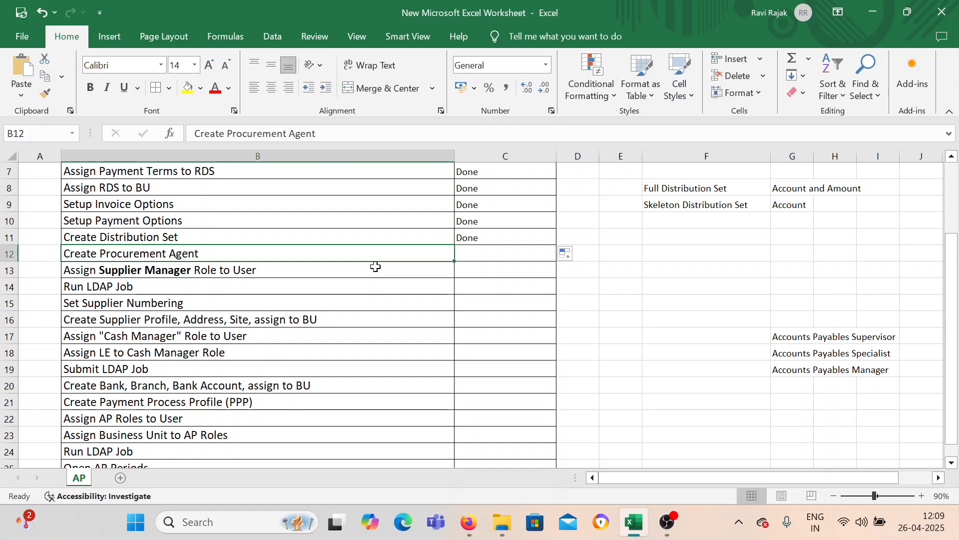
{"action": "left_click", "coordinate": [461, 249]}
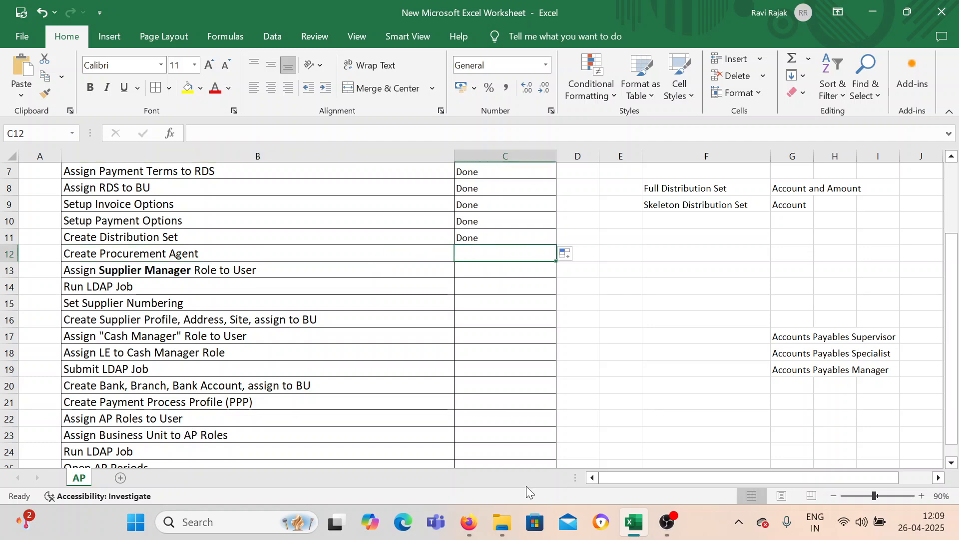
{"action": "mouse_move", "coordinate": [483, 536]}
{"action": "left_click", "coordinate": [481, 472]}
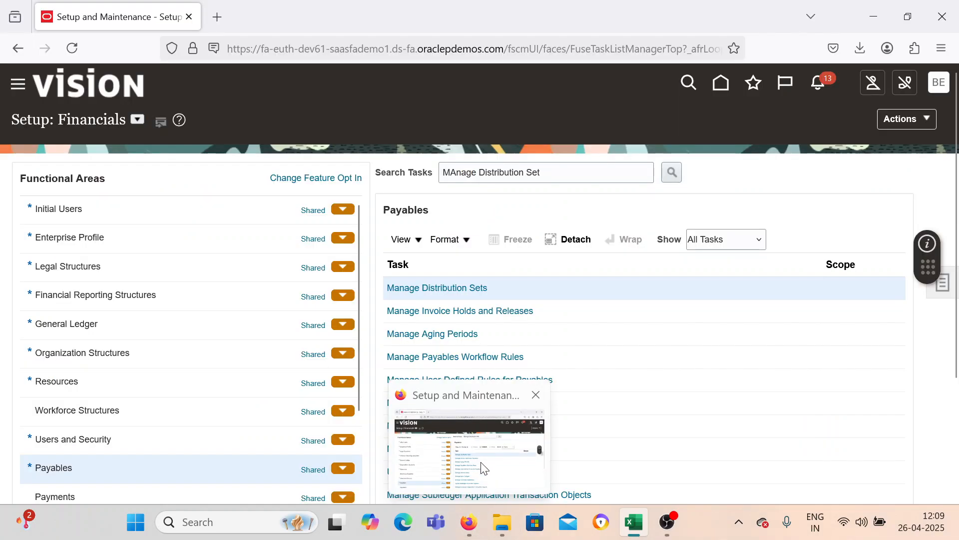
{"action": "left_click", "coordinate": [635, 522]}
{"action": "left_click", "coordinate": [212, 257]}
{"action": "left_click", "coordinate": [480, 253]}
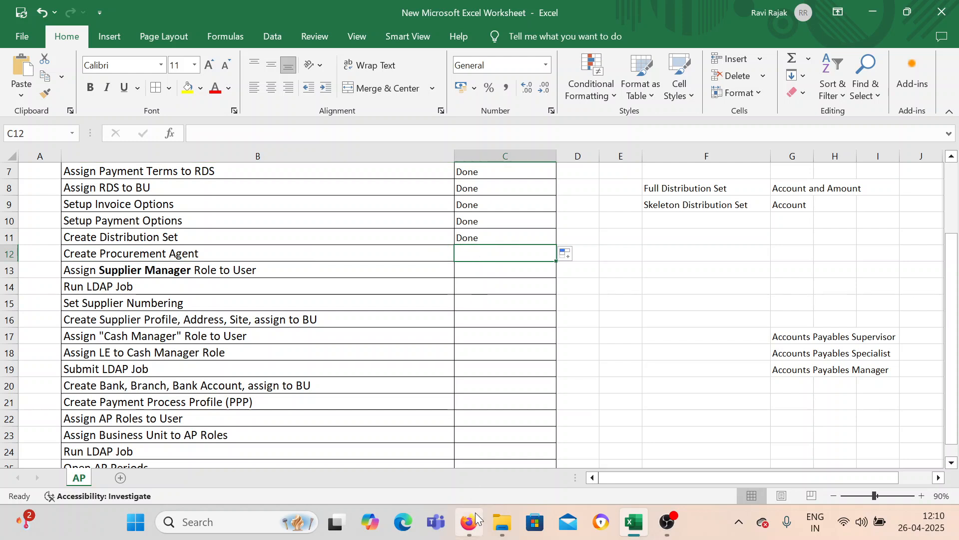
{"action": "mouse_move", "coordinate": [475, 512]}
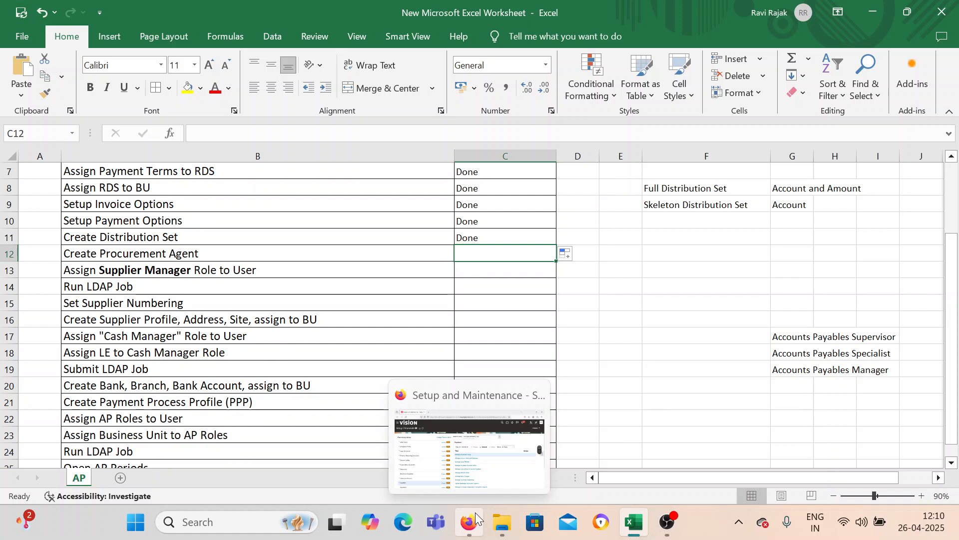
{"action": "left_click", "coordinate": [189, 257]}
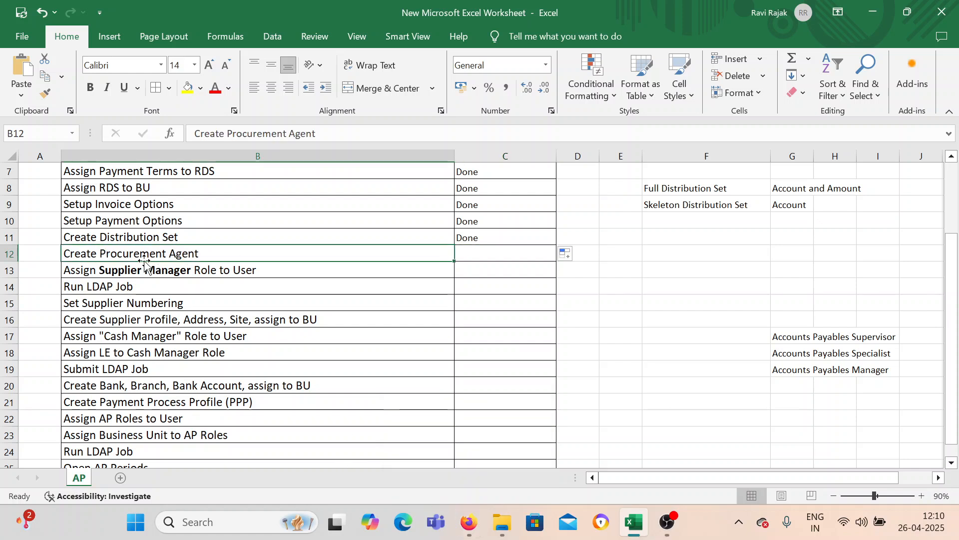
Switch to the Fusion setup page, search the tasks for "MAnage Procurem" and open Manage Procurement Agents.
{"action": "left_click", "coordinate": [468, 520]}
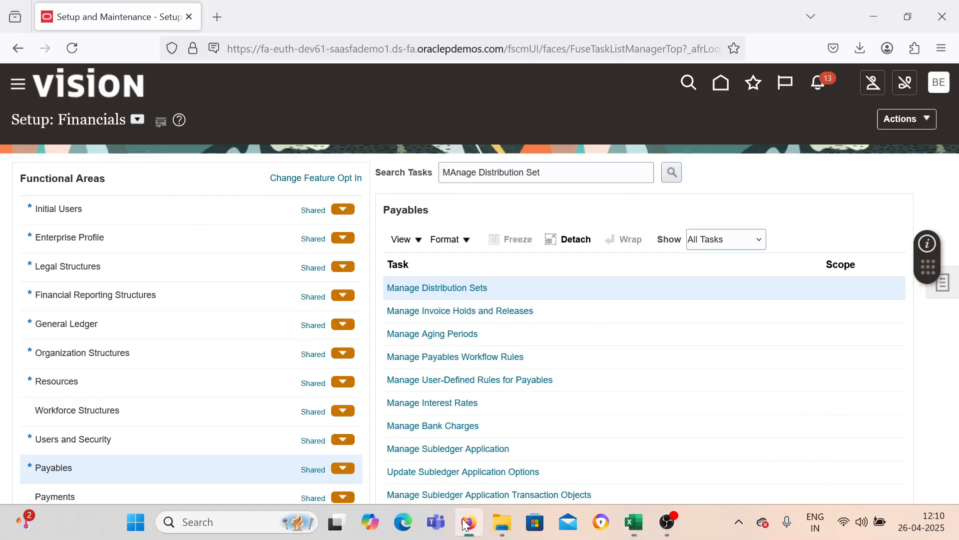
{"action": "left_click_drag", "start_coordinate": [584, 177], "coordinate": [477, 172]}
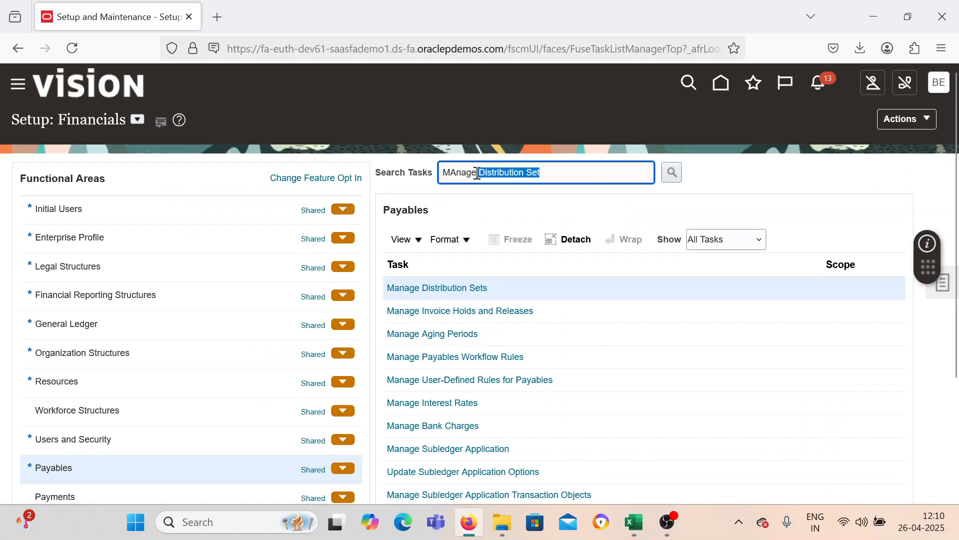
{"action": "type", "text": "Procurem"}
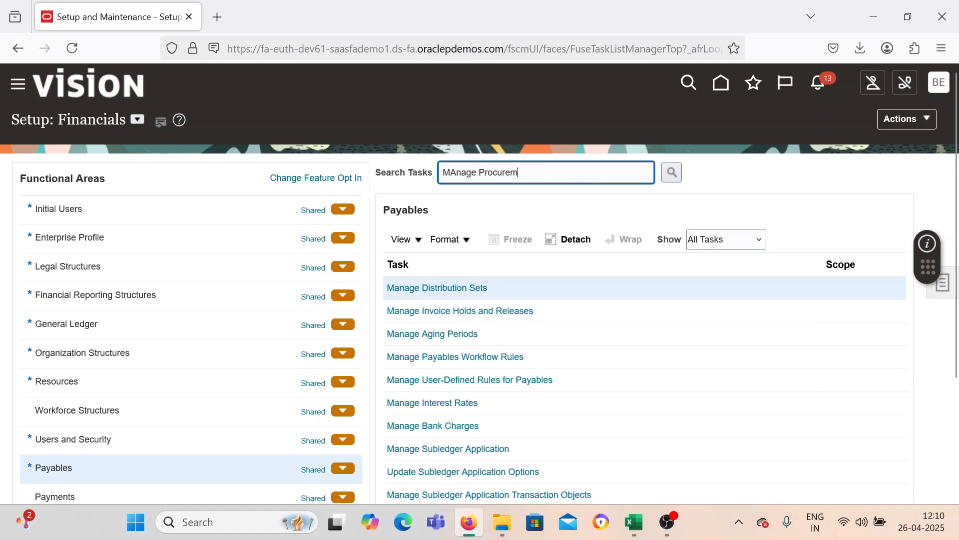
{"action": "key", "text": "Return"}
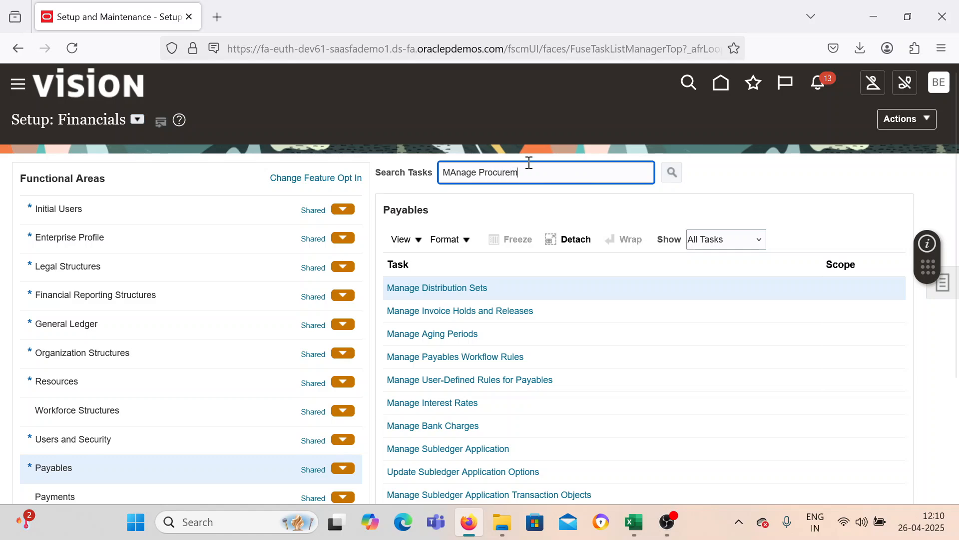
{"action": "left_click", "coordinate": [433, 297]}
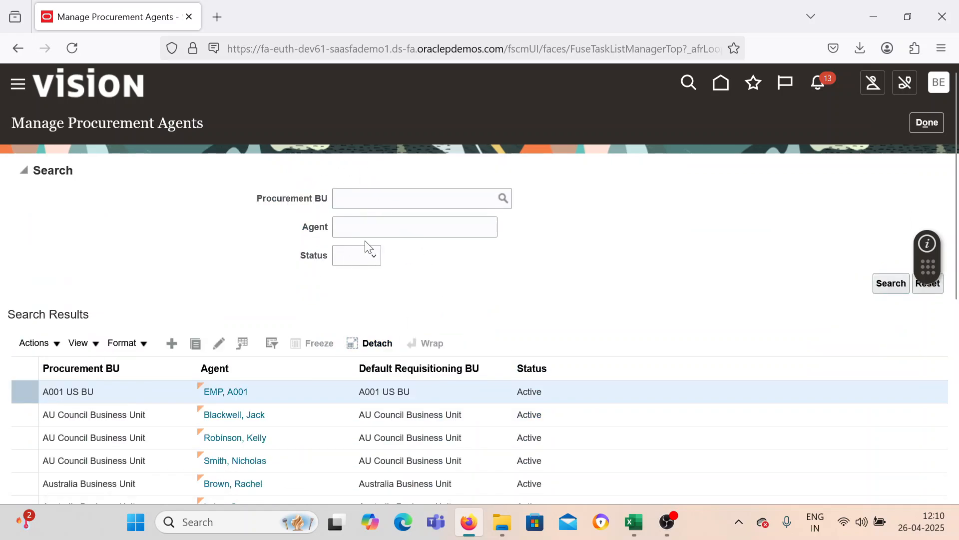
Switch to the Excel checklist and review the setup tasks around Create Procurement Agent, down to Open AP Periods.
{"action": "left_click", "coordinate": [634, 522]}
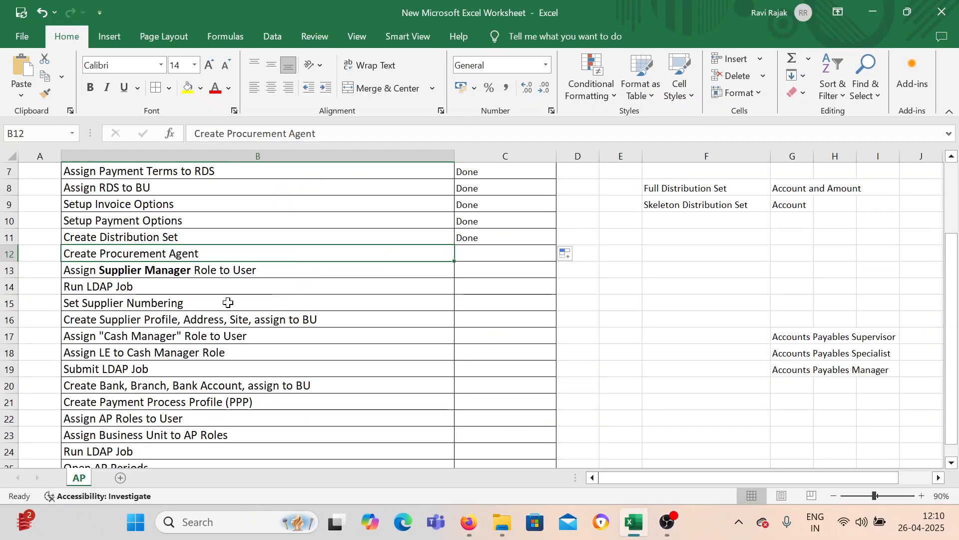
{"action": "scroll", "coordinate": [228, 302], "scroll_direction": "up", "scroll_amount": 1}
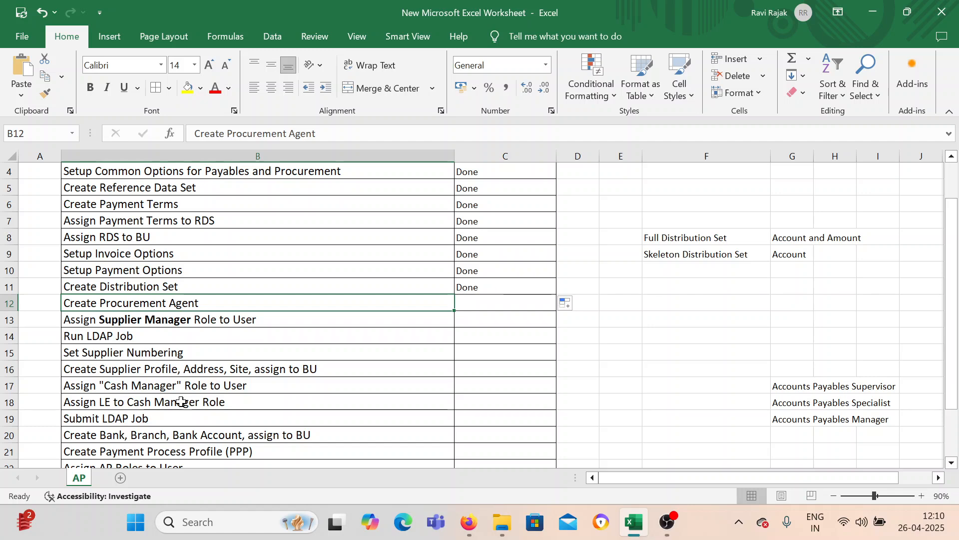
{"action": "scroll", "coordinate": [225, 303], "scroll_direction": "down", "scroll_amount": 4}
{"action": "scroll", "coordinate": [224, 305], "scroll_direction": "up", "scroll_amount": 4}
{"action": "scroll", "coordinate": [225, 304], "scroll_direction": "up", "scroll_amount": 1}
{"action": "scroll", "coordinate": [210, 279], "scroll_direction": "down", "scroll_amount": 1}
{"action": "scroll", "coordinate": [237, 332], "scroll_direction": "down", "scroll_amount": 2}
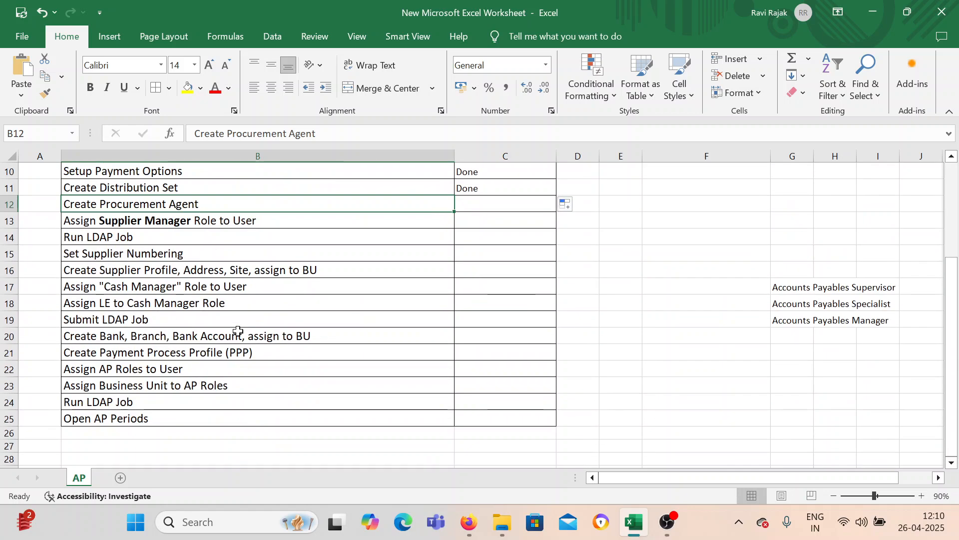
Back in Fusion, create a procurement agent with Procurement BU "BEL US 1 BUSINESS UNIT" and the BEL user as Agent.
{"action": "left_click", "coordinate": [459, 522]}
{"action": "left_click", "coordinate": [386, 195]}
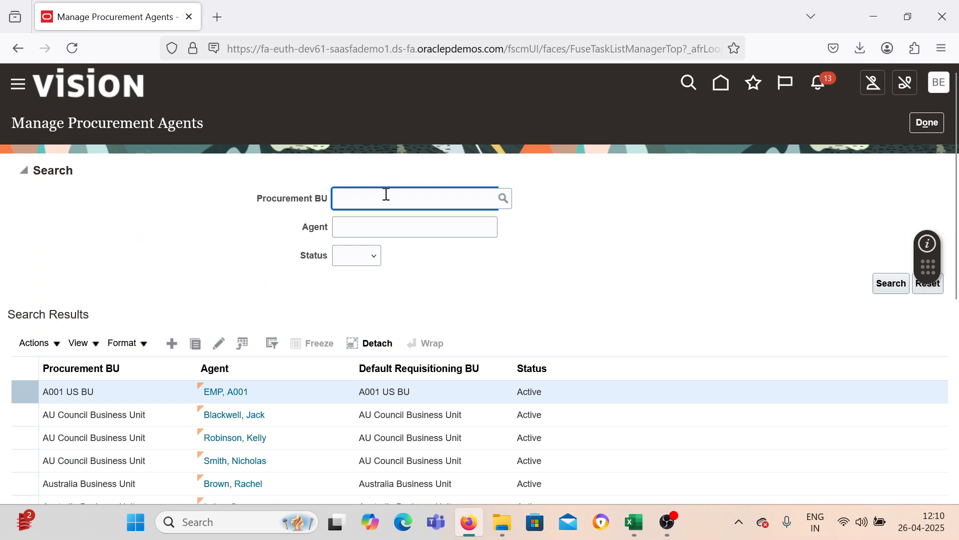
{"action": "left_click", "coordinate": [171, 346]}
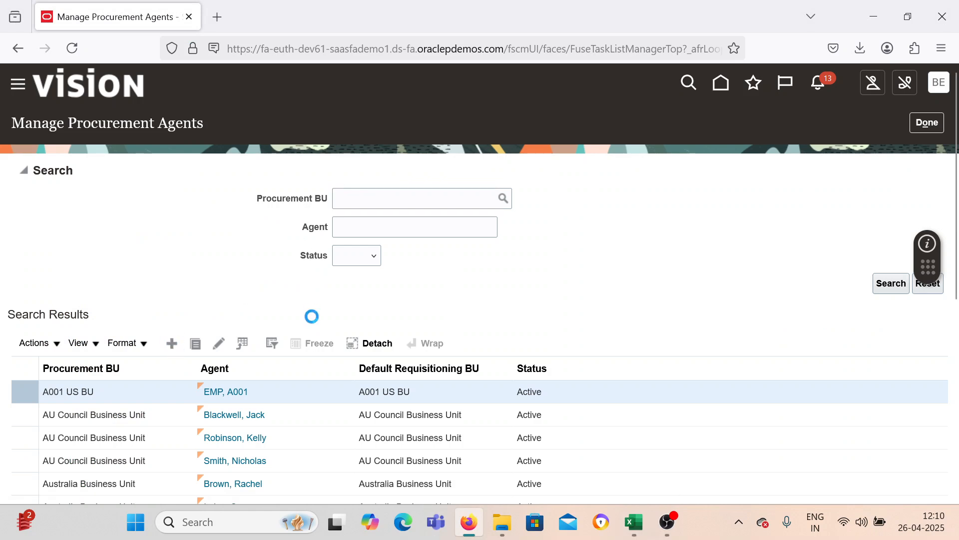
{"action": "left_click", "coordinate": [399, 173]}
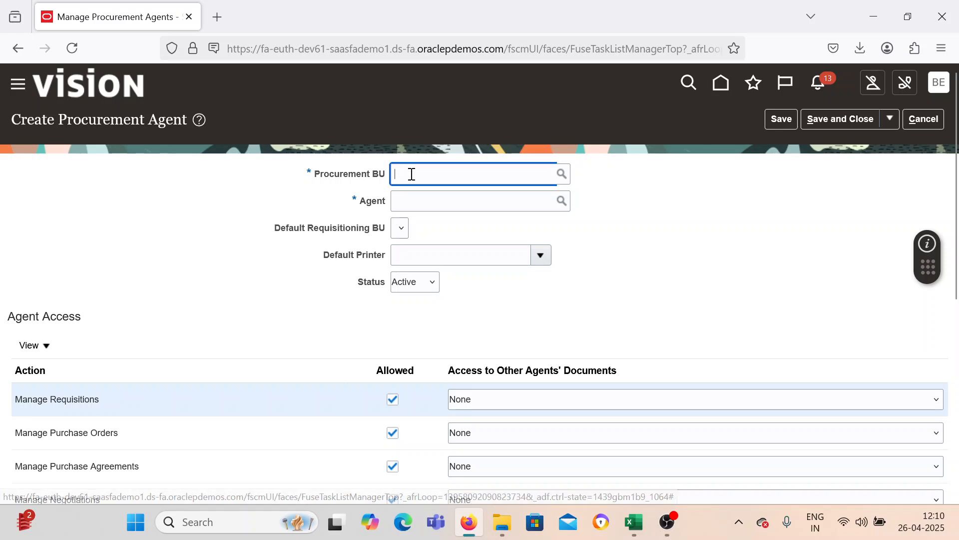
{"action": "type", "text": "BEL"}
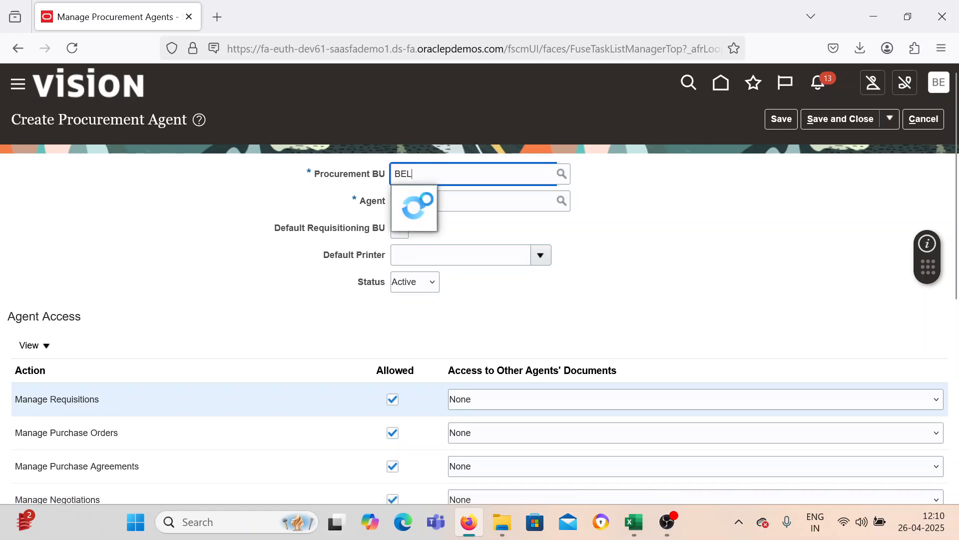
{"action": "left_click", "coordinate": [424, 203]}
{"action": "type", "text": "BEL"}
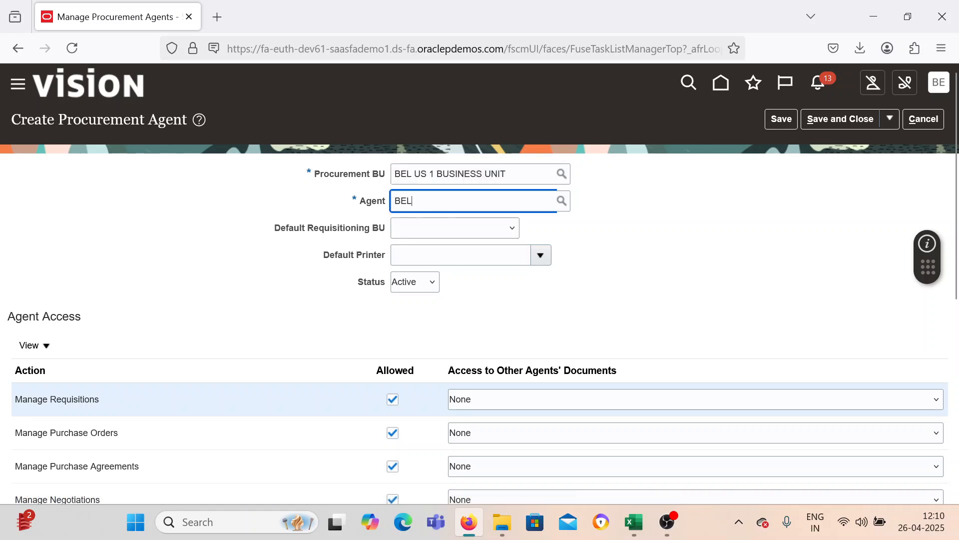
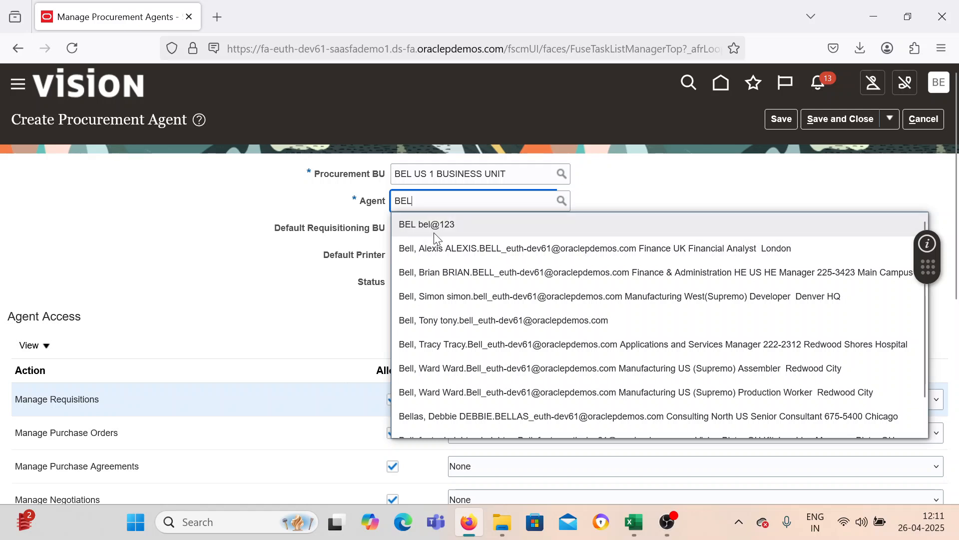
{"action": "left_click", "coordinate": [435, 232]}
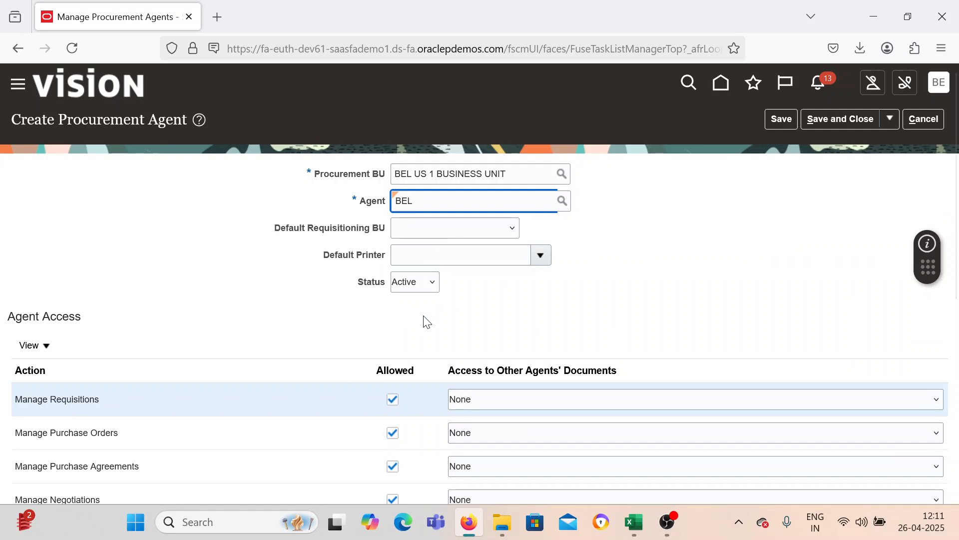
Check the allowed agent access actions, save and close the procurement agent, and return to the Financials setup task list.
{"action": "scroll", "coordinate": [425, 322], "scroll_direction": "down", "scroll_amount": 6}
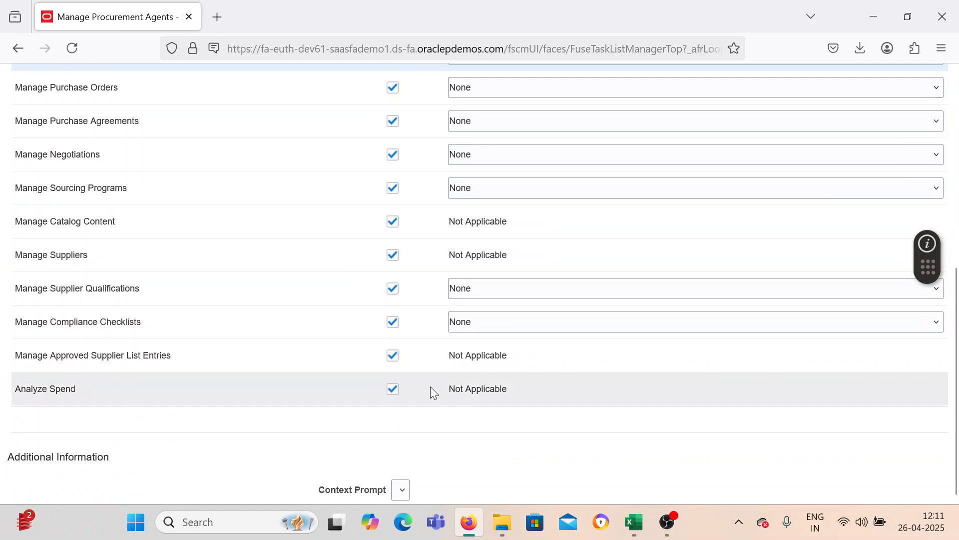
{"action": "scroll", "coordinate": [846, 152], "scroll_direction": "up", "scroll_amount": 6}
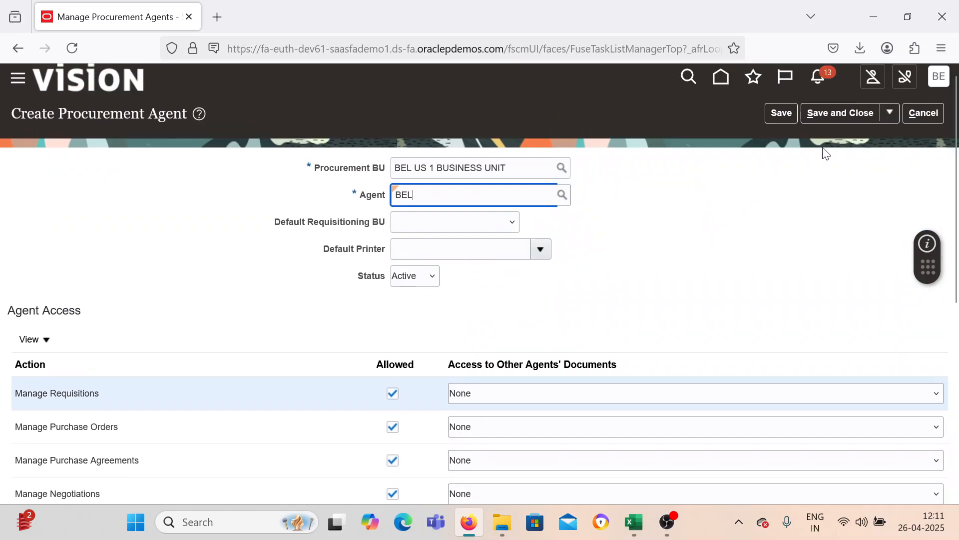
{"action": "left_click", "coordinate": [849, 113]}
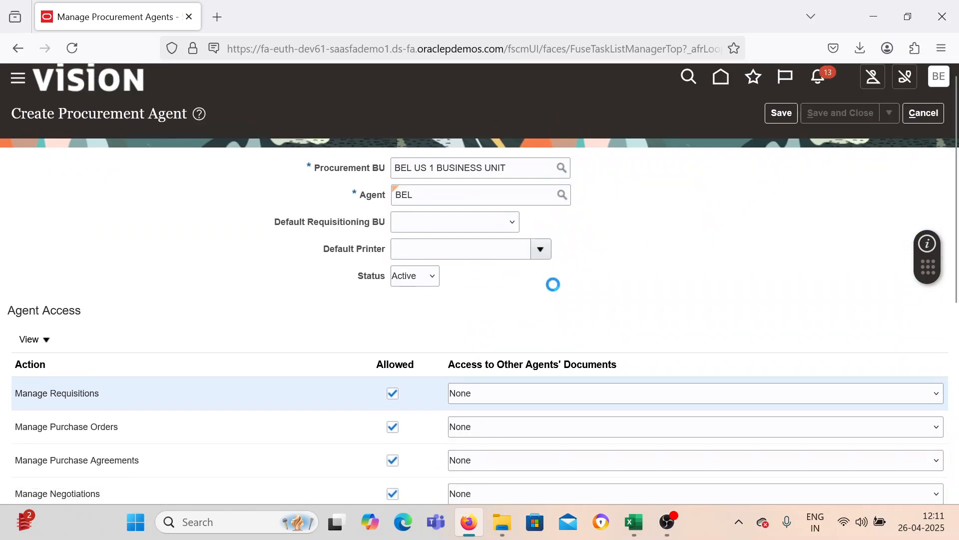
{"action": "left_click", "coordinate": [517, 200]}
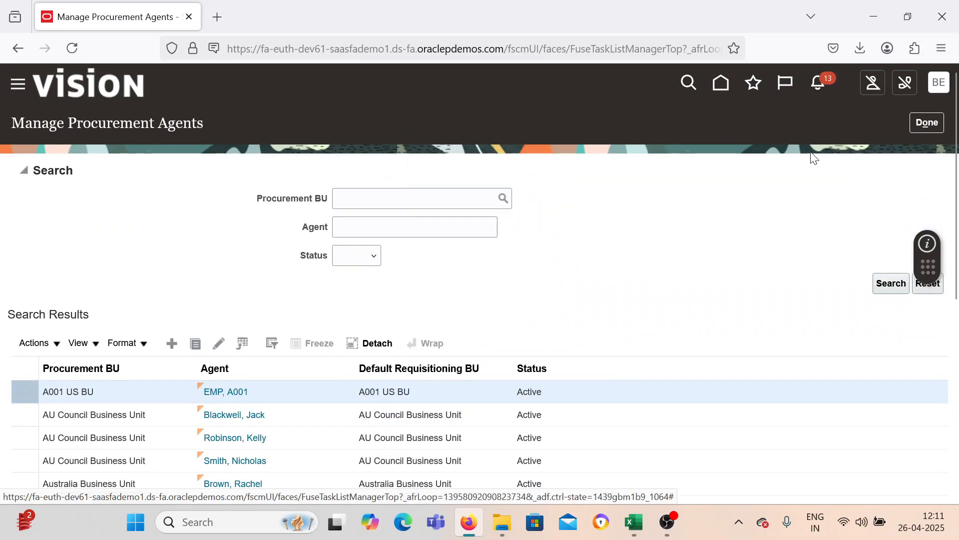
{"action": "left_click", "coordinate": [925, 123]}
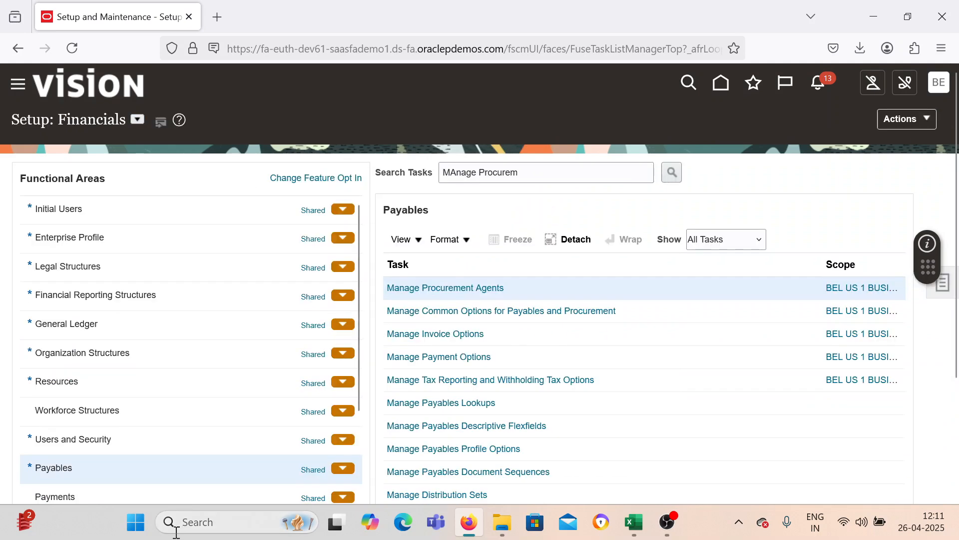
Switch to the Excel checklist, fill "Done" from C11 into C12, and select the Assign Supplier Manager Role to User task in B13.
{"action": "left_click", "coordinate": [634, 522]}
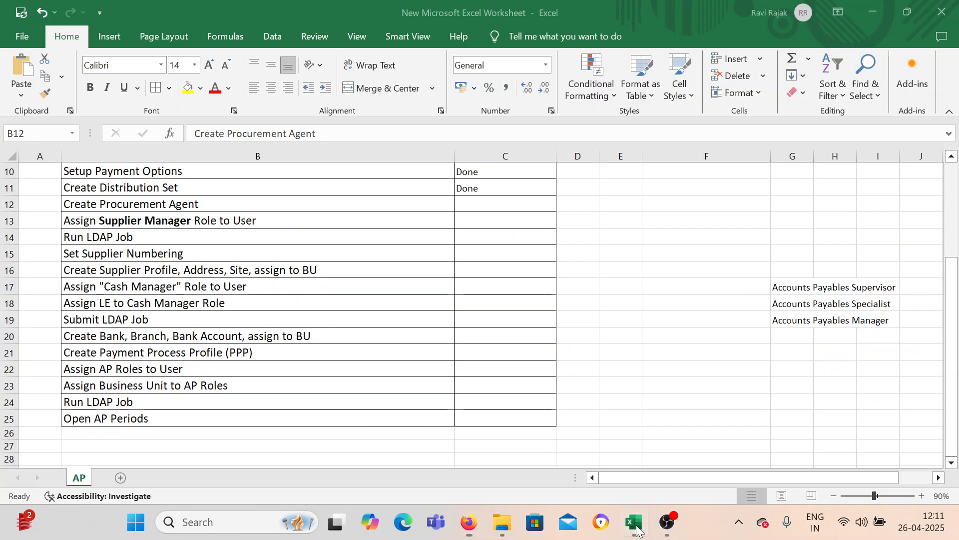
{"action": "left_click", "coordinate": [483, 190]}
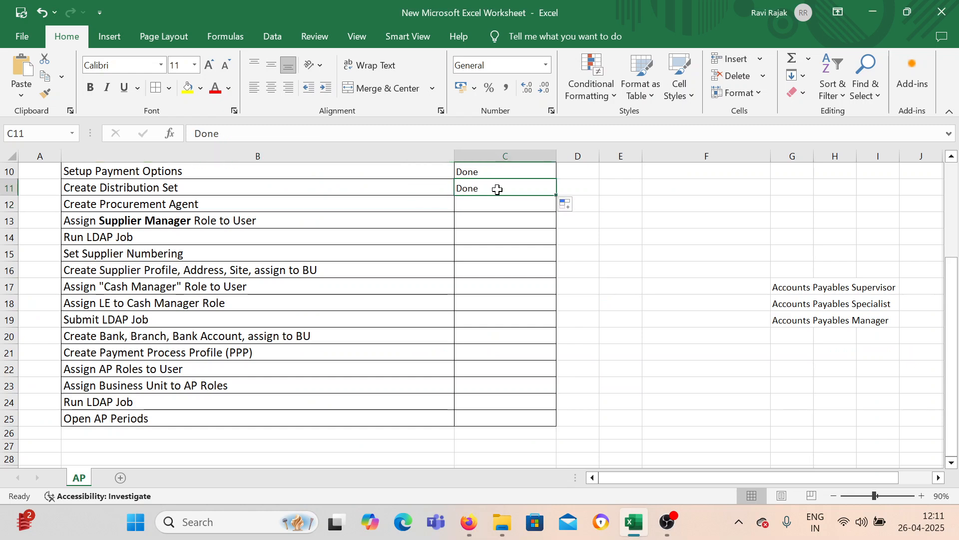
{"action": "left_click_drag", "start_coordinate": [552, 199], "coordinate": [556, 209]}
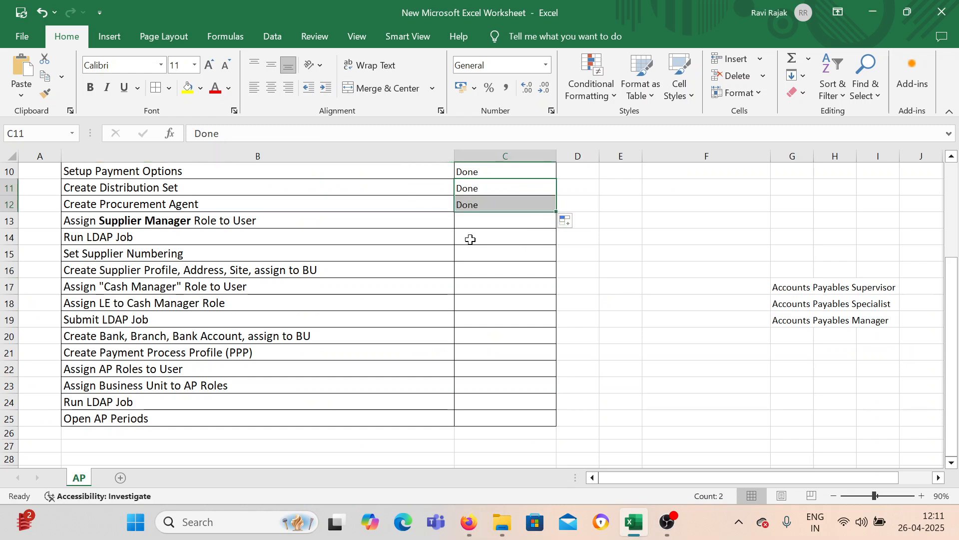
{"action": "left_click", "coordinate": [229, 220]}
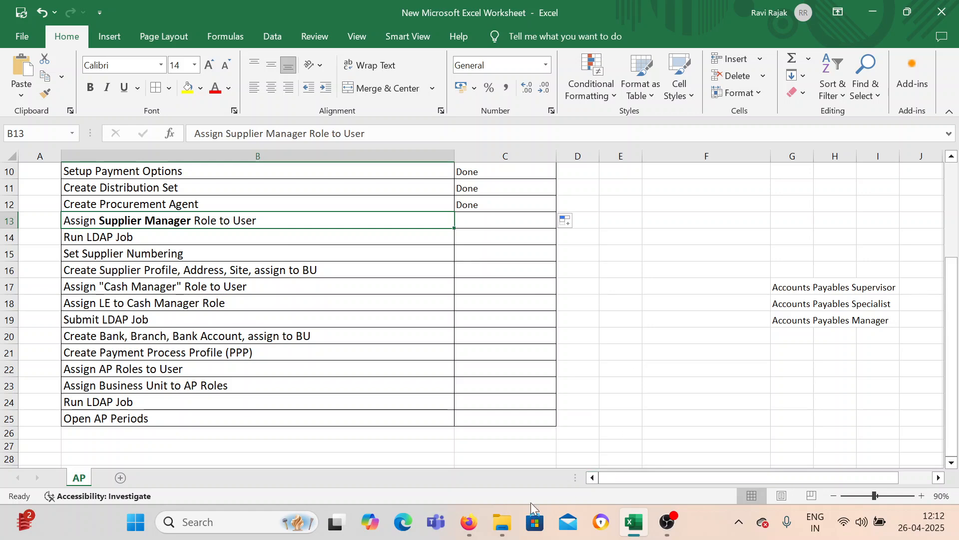
Switch to Fusion and look through the navigator's application groups and the entries under Tools.
{"action": "left_click", "coordinate": [469, 521]}
{"action": "left_click", "coordinate": [26, 93]}
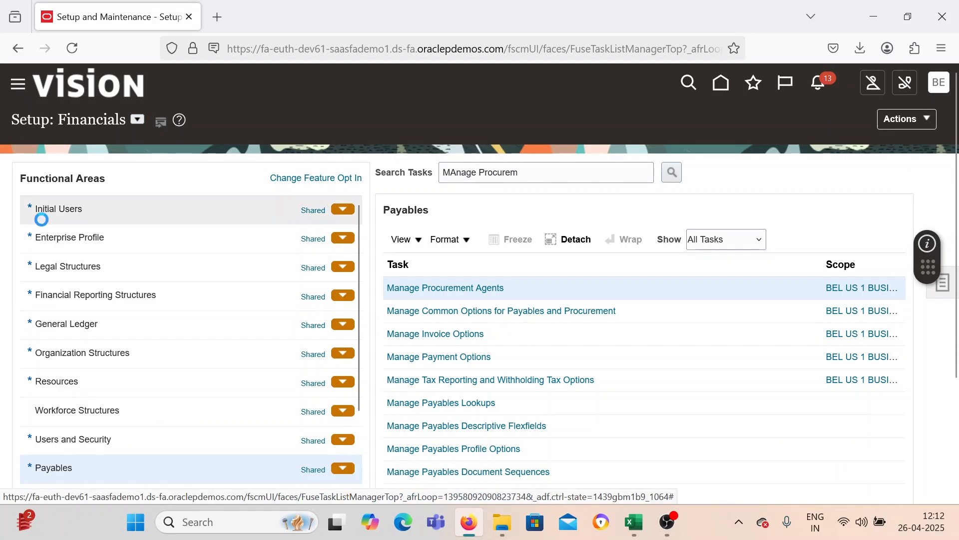
{"action": "scroll", "coordinate": [68, 248], "scroll_direction": "down", "scroll_amount": 4}
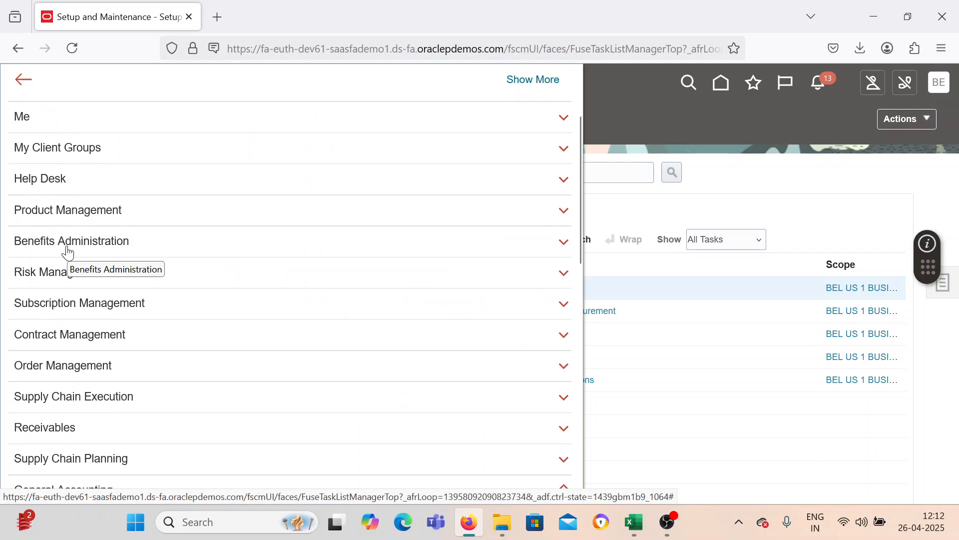
{"action": "scroll", "coordinate": [75, 248], "scroll_direction": "down", "scroll_amount": 8}
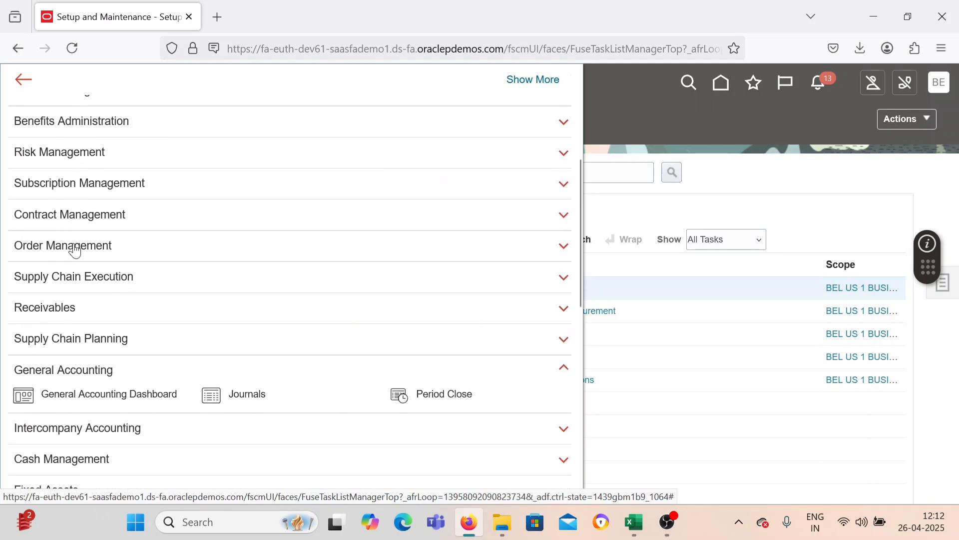
{"action": "scroll", "coordinate": [75, 250], "scroll_direction": "down", "scroll_amount": 6}
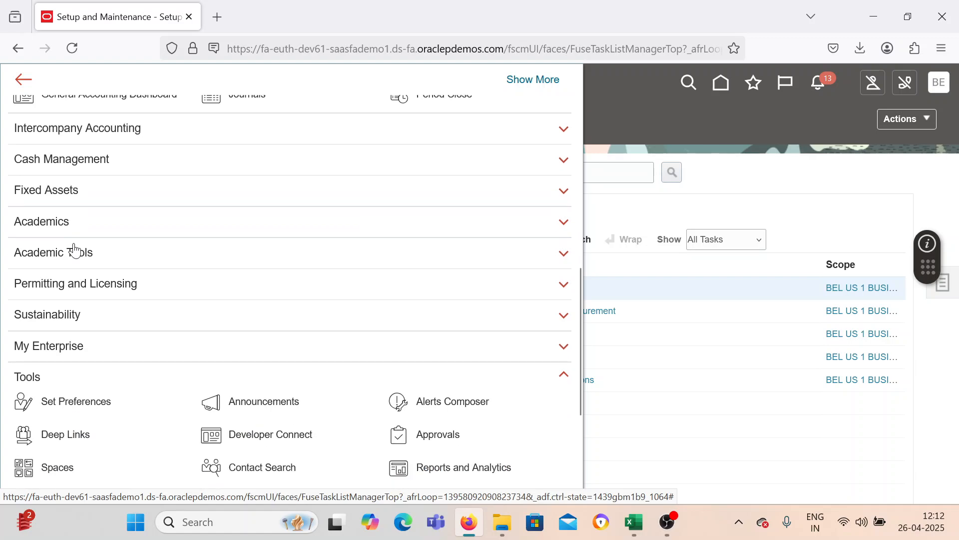
{"action": "scroll", "coordinate": [75, 249], "scroll_direction": "up", "scroll_amount": 18}
{"action": "scroll", "coordinate": [73, 248], "scroll_direction": "down", "scroll_amount": 20}
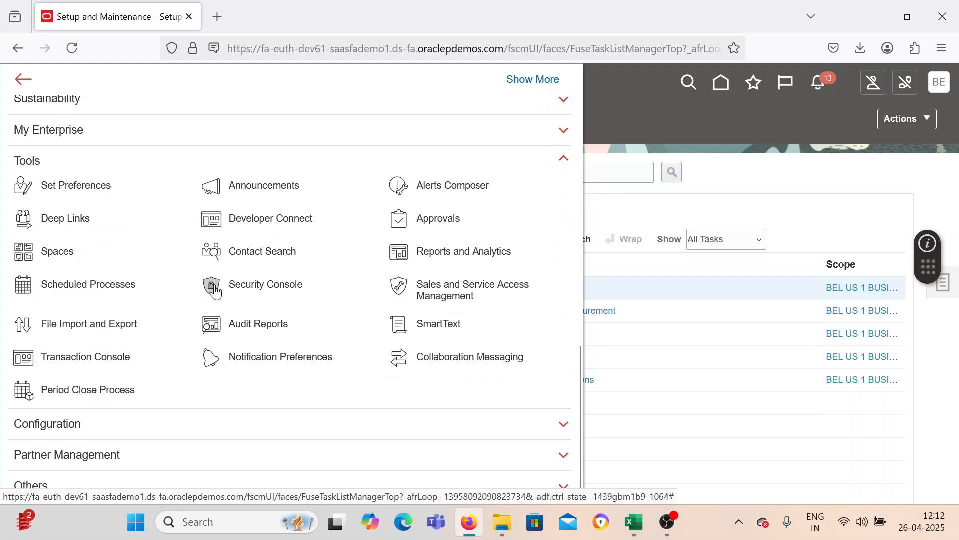
{"action": "scroll", "coordinate": [163, 219], "scroll_direction": "up", "scroll_amount": 15}
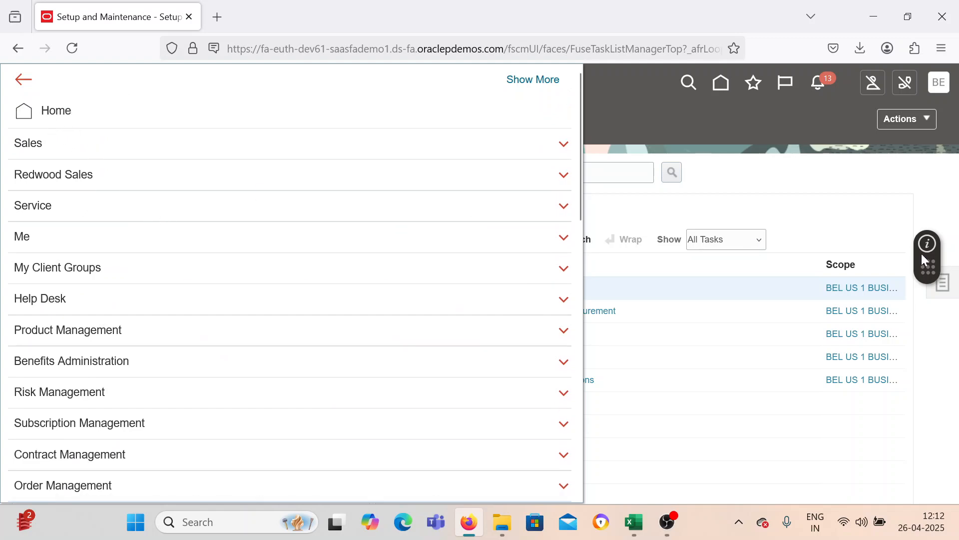
{"action": "left_click", "coordinate": [901, 182]}
Open the Security Console, go to its user accounts and open the form for adding a new user account.
{"action": "left_click", "coordinate": [18, 83]}
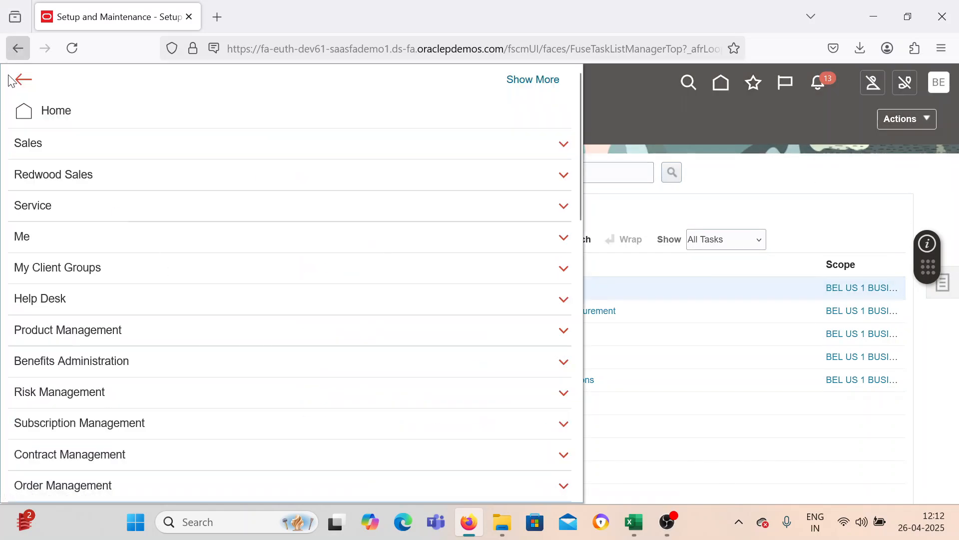
{"action": "scroll", "coordinate": [146, 257], "scroll_direction": "down", "scroll_amount": 10}
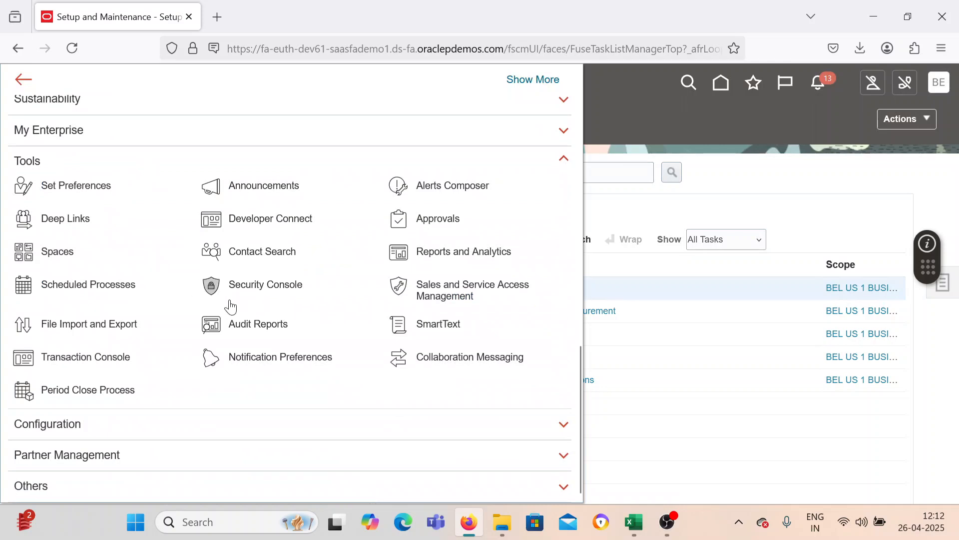
{"action": "left_click", "coordinate": [218, 288]}
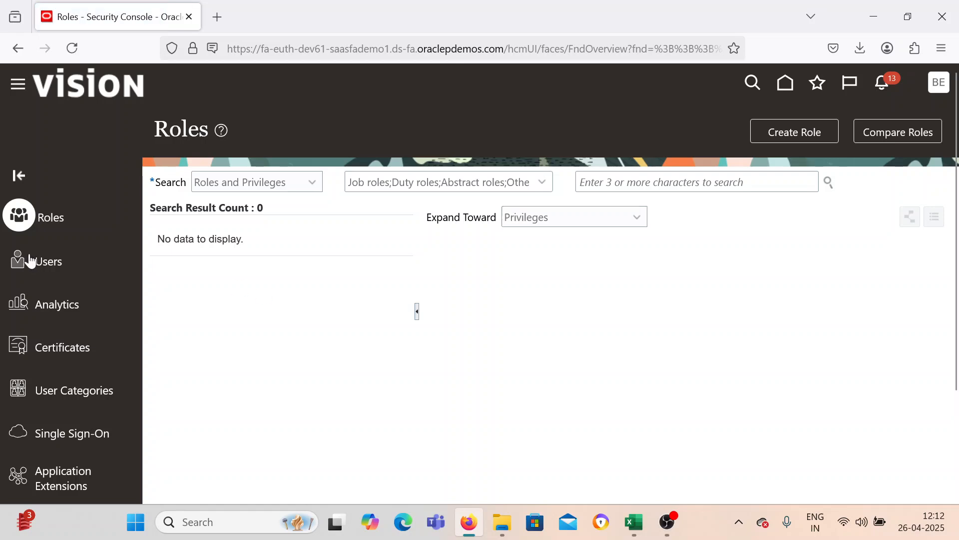
{"action": "left_click", "coordinate": [31, 260]}
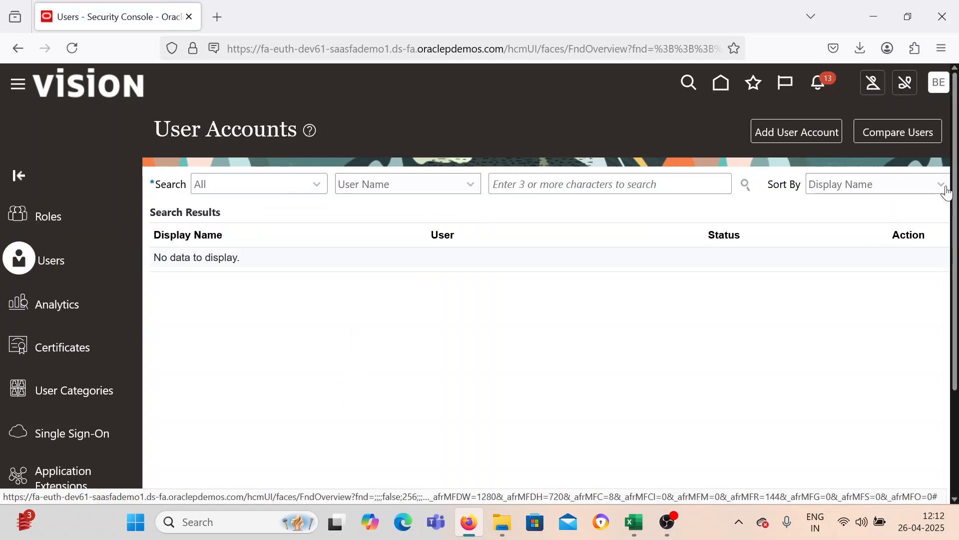
{"action": "left_click", "coordinate": [820, 136]}
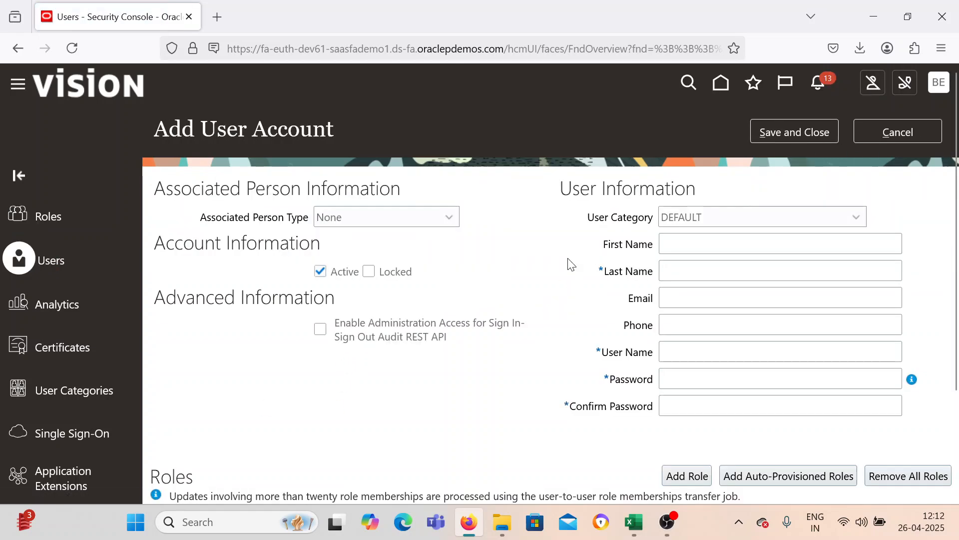
Cancel the new user account form, search user accounts by user name for BEL and open the BEL account.
{"action": "left_click", "coordinate": [878, 133]}
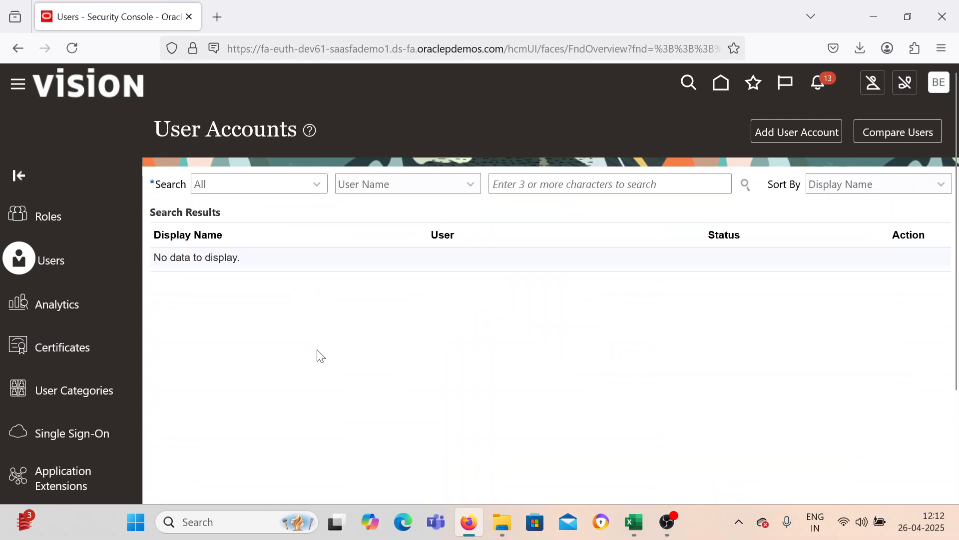
{"action": "left_click", "coordinate": [548, 188]}
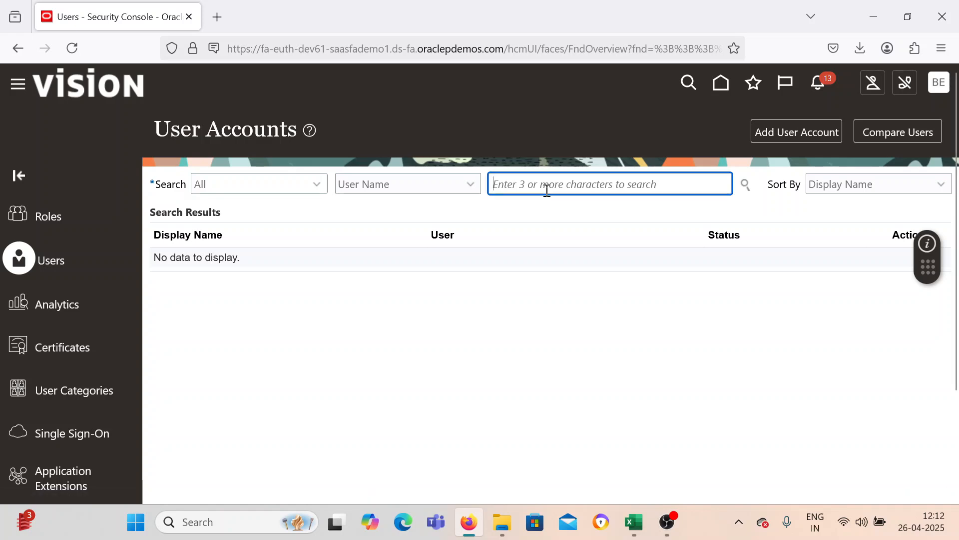
{"action": "left_click", "coordinate": [940, 83]}
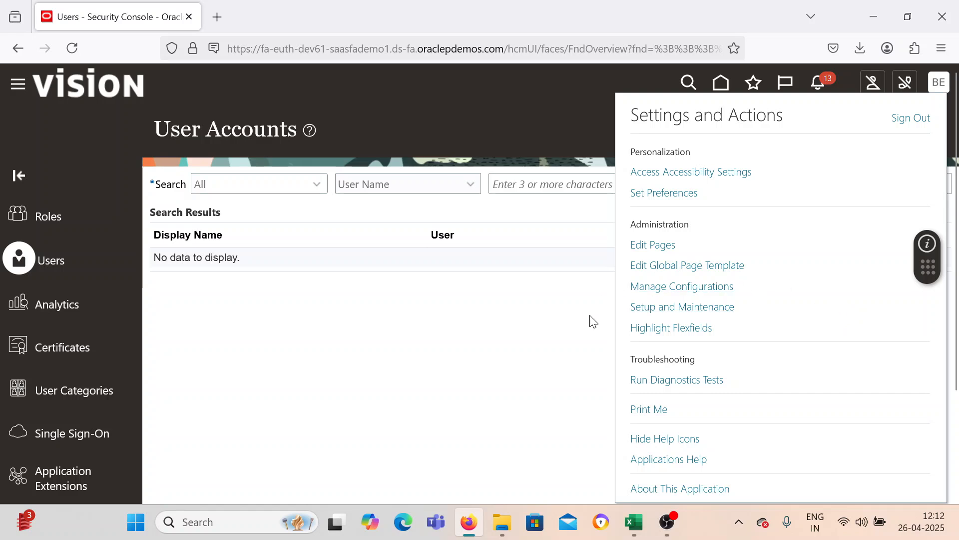
{"action": "left_click", "coordinate": [490, 300]}
{"action": "left_click", "coordinate": [531, 178]}
{"action": "type", "text": "BEL"}
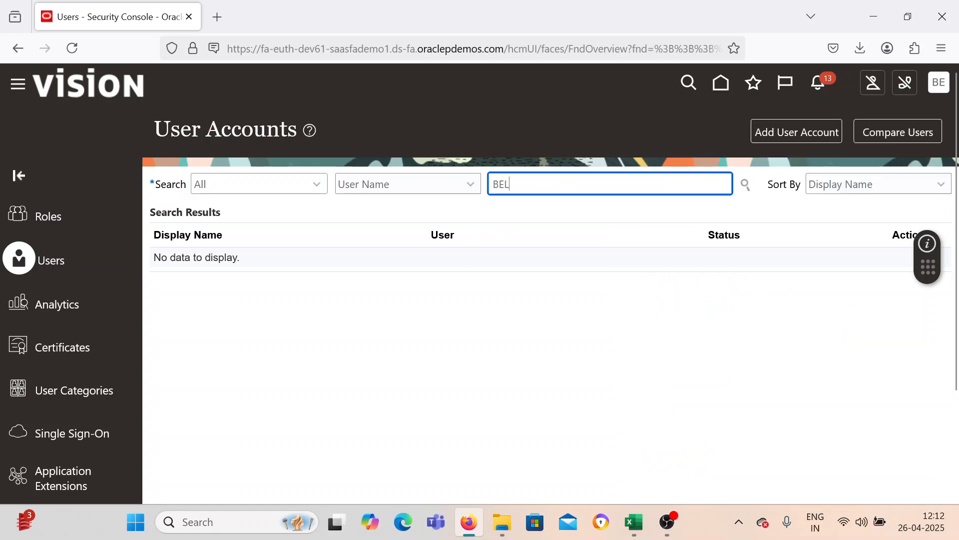
{"action": "left_click", "coordinate": [500, 268]}
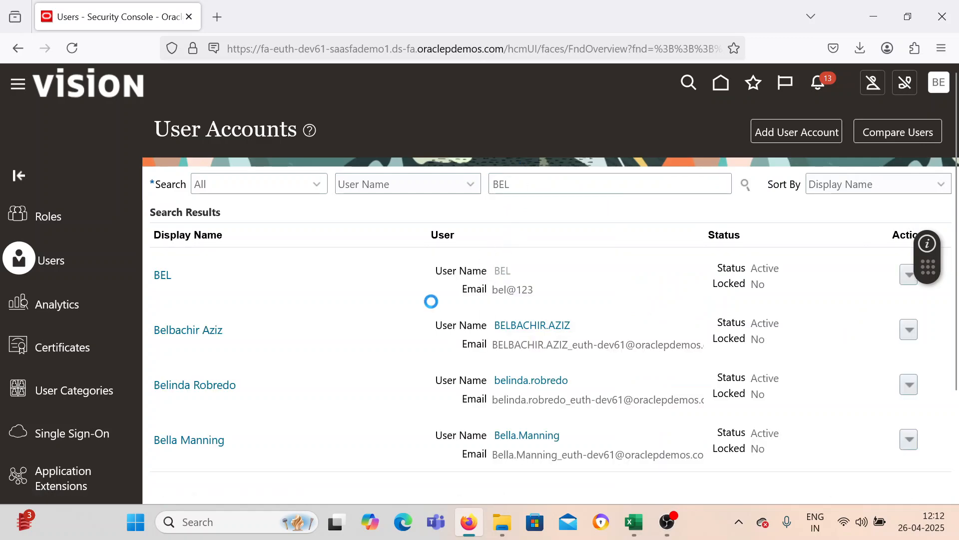
Review the roles assigned to the BEL account and open the account for editing.
{"action": "scroll", "coordinate": [431, 300], "scroll_direction": "down", "scroll_amount": 3}
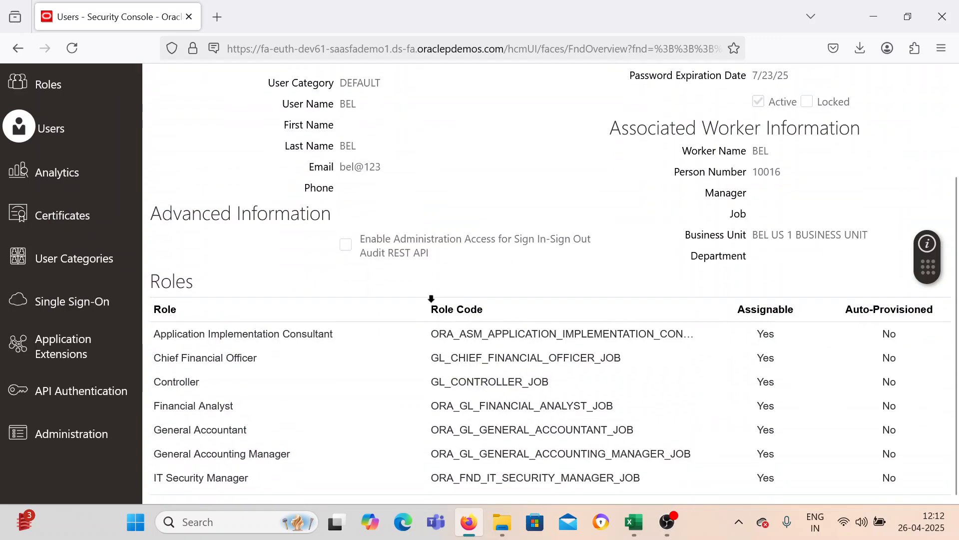
{"action": "scroll", "coordinate": [432, 298], "scroll_direction": "up", "scroll_amount": 3}
{"action": "left_click", "coordinate": [825, 130]}
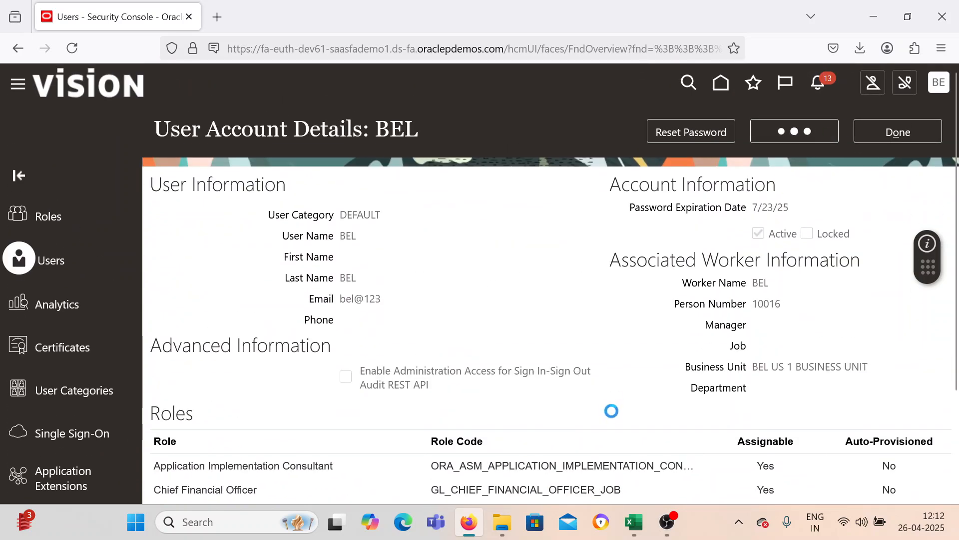
Start adding a role, search for Supplier Manager and select the role with code ORA_POZ_SUPPLIER_MANAGER_ABSTRACT.
{"action": "scroll", "coordinate": [619, 425], "scroll_direction": "down", "scroll_amount": 5}
{"action": "left_click", "coordinate": [688, 234]}
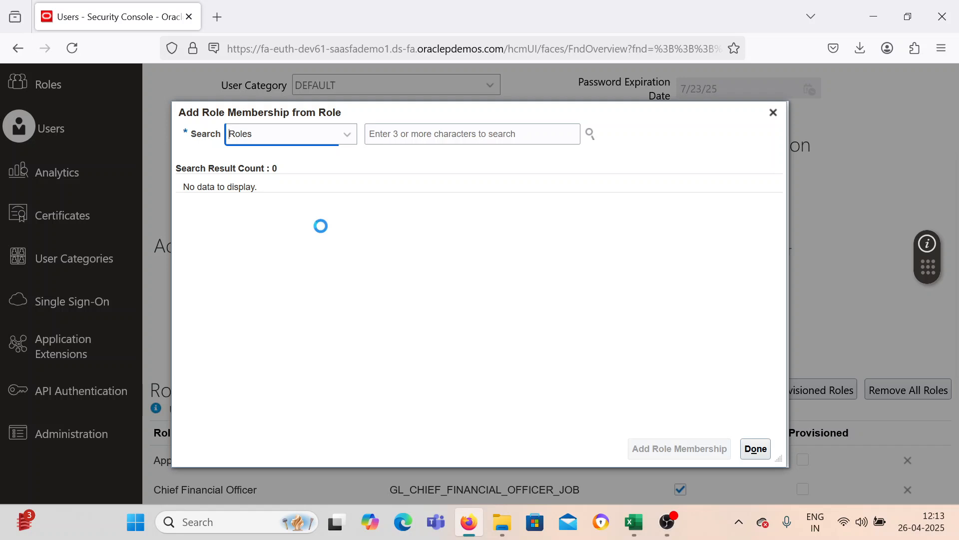
{"action": "left_click", "coordinate": [410, 132]}
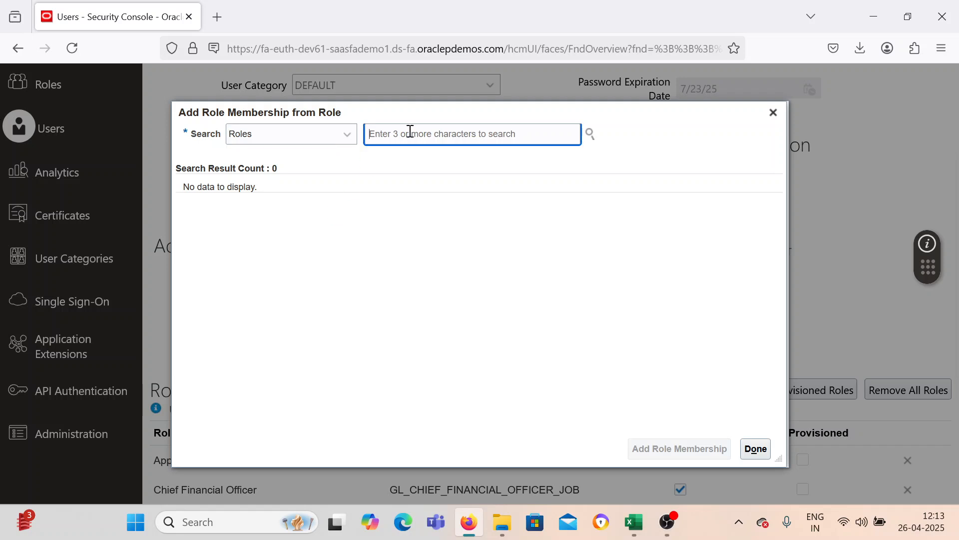
{"action": "type", "text": "Su"}
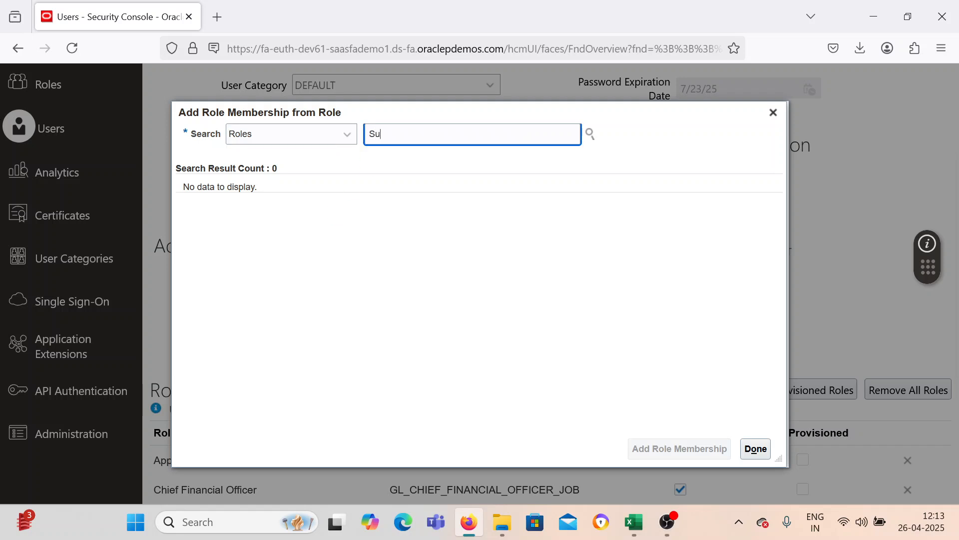
{"action": "type", "text": "pplier M"}
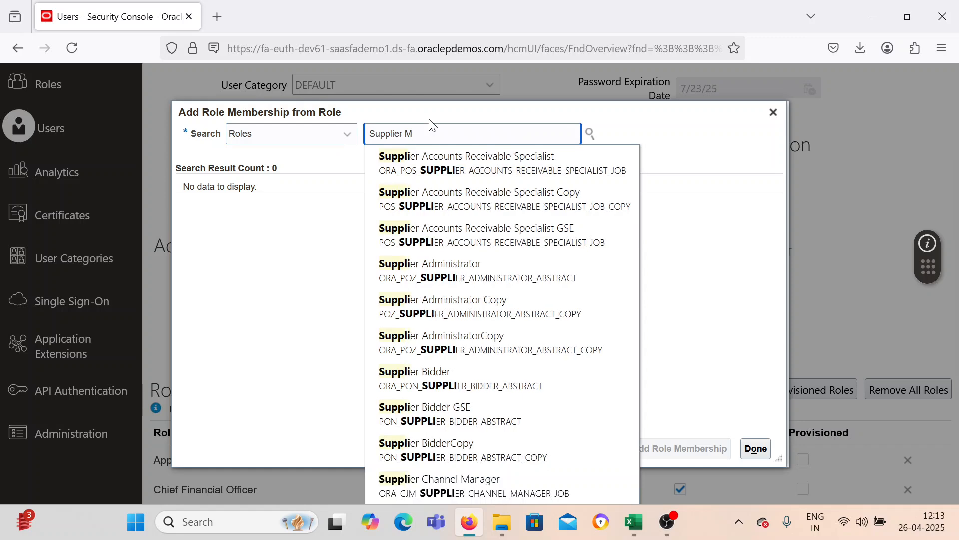
{"action": "type", "text": "a"}
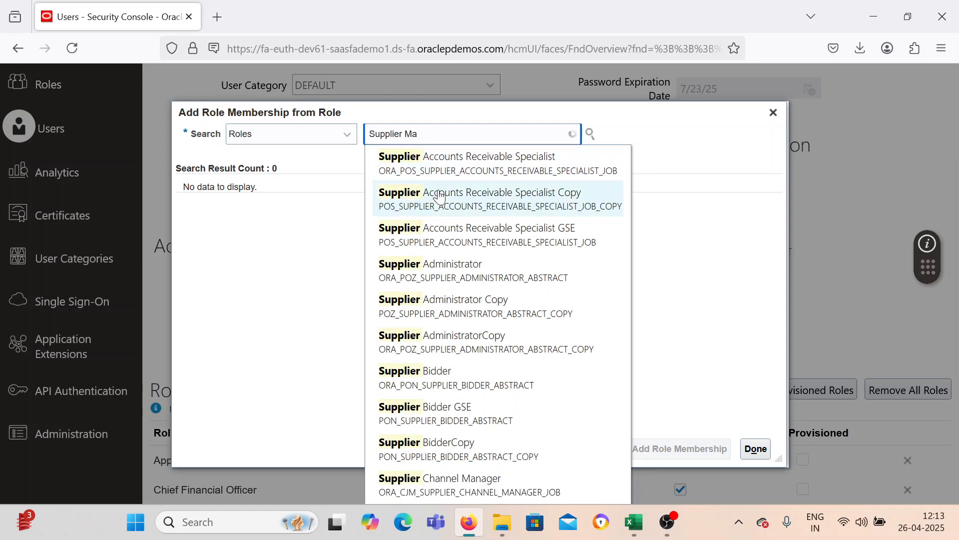
{"action": "left_click", "coordinate": [453, 163]}
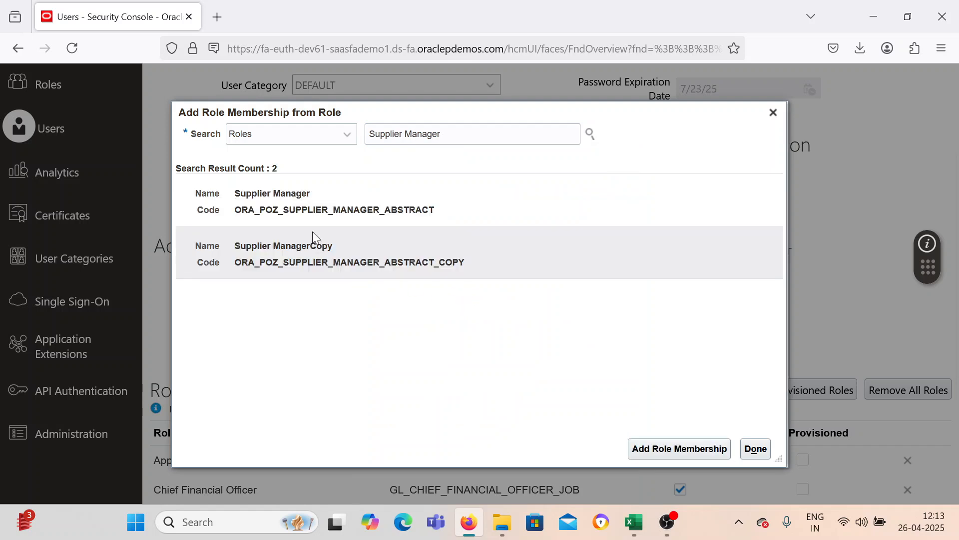
{"action": "left_click", "coordinate": [224, 220]}
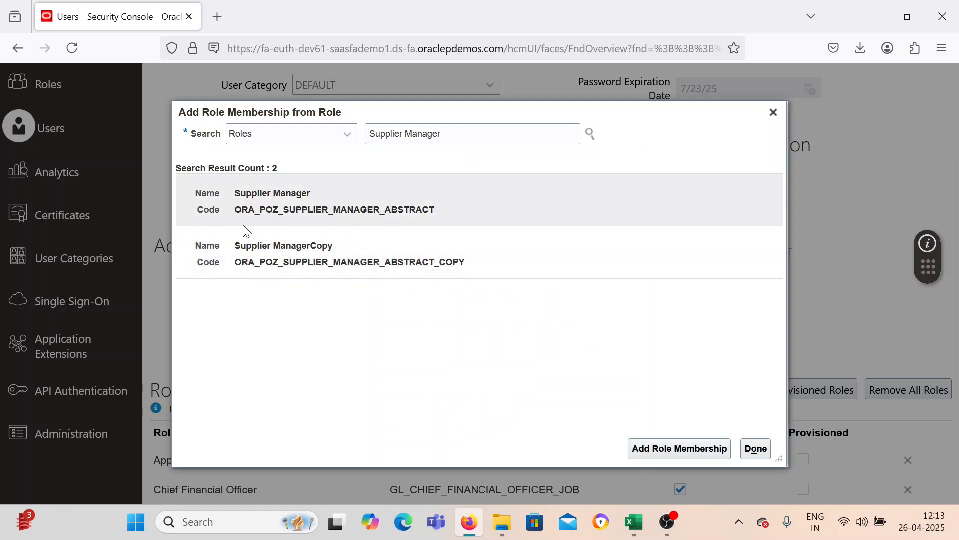
{"action": "left_click", "coordinate": [249, 214]}
Switch to the Excel checklist and review the tasks for the Supplier Manager role, the LDAP job and the AP roles.
{"action": "left_click", "coordinate": [632, 524]}
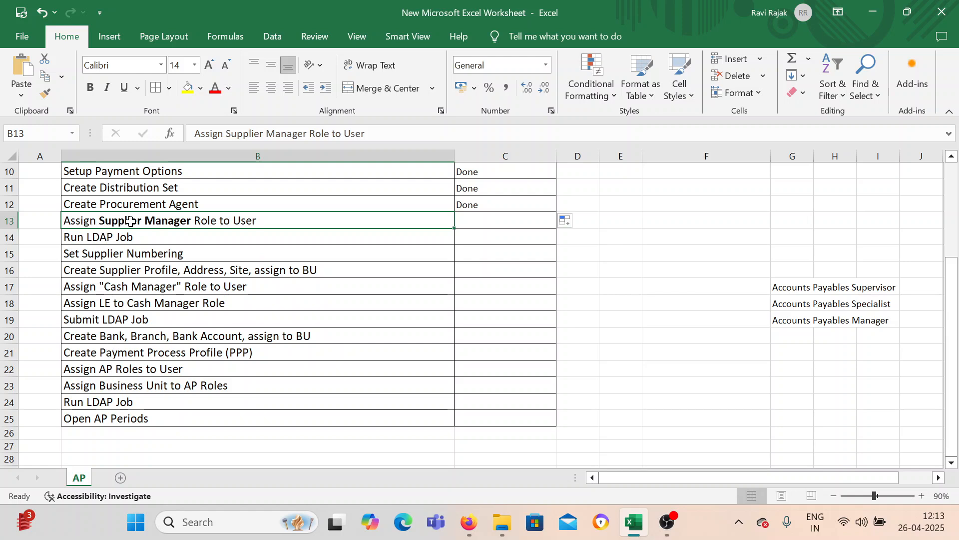
{"action": "left_click", "coordinate": [127, 237]}
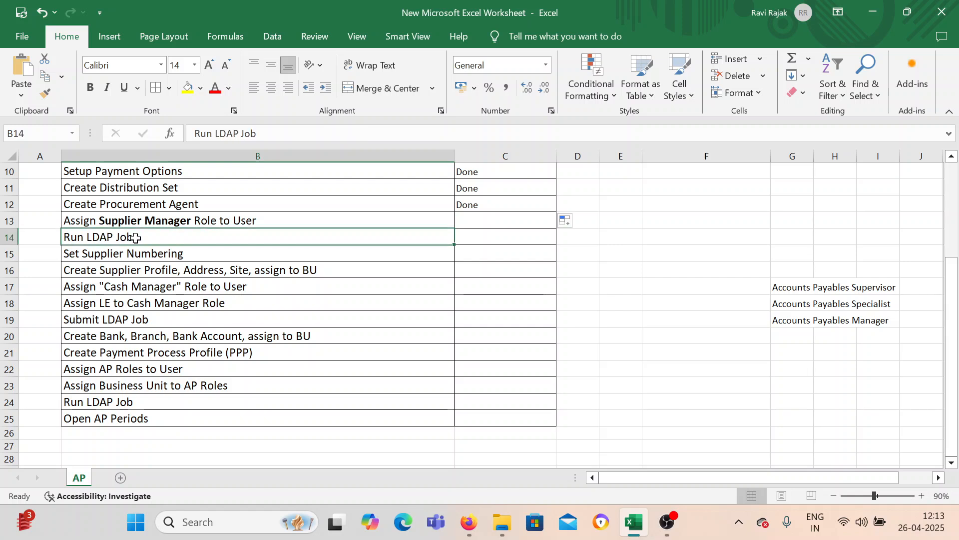
{"action": "left_click", "coordinate": [129, 371]}
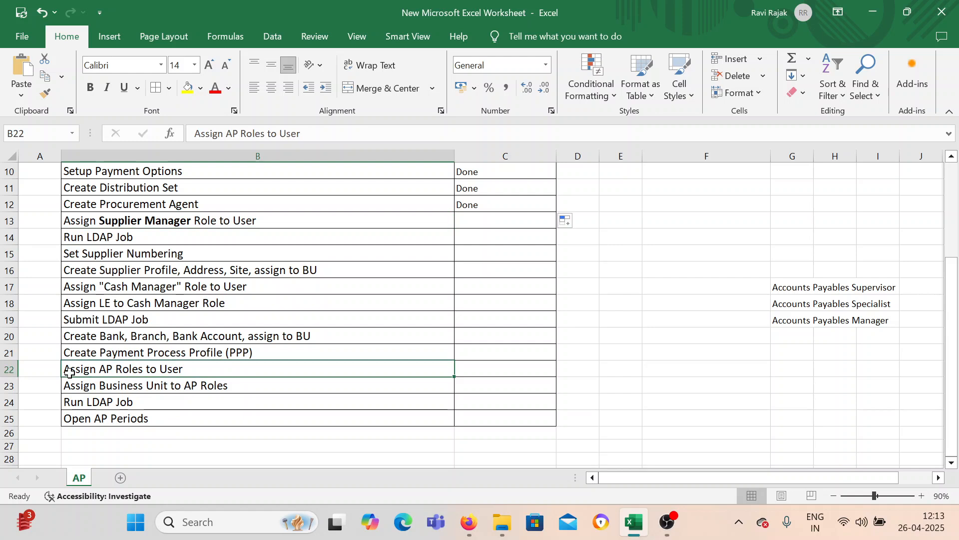
{"action": "left_click", "coordinate": [111, 389]}
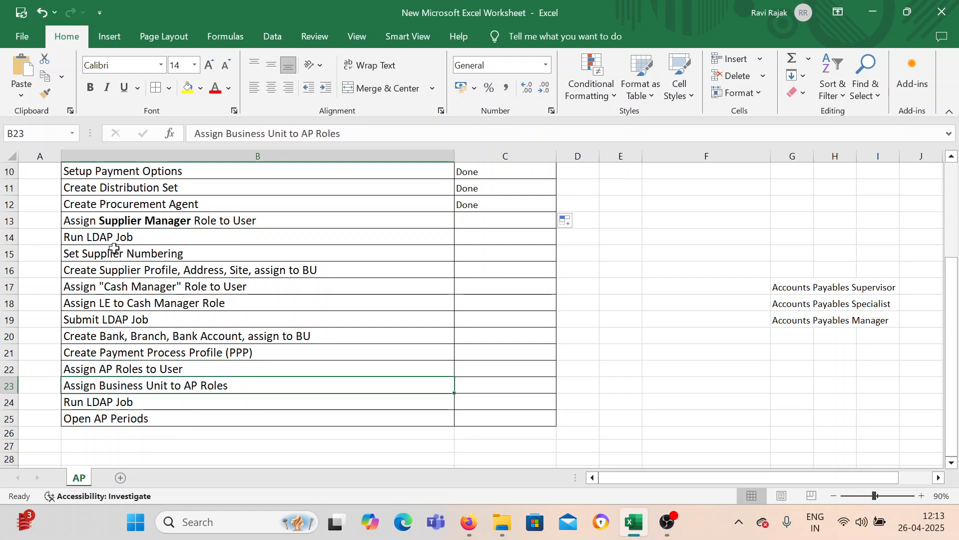
{"action": "left_click", "coordinate": [120, 223]}
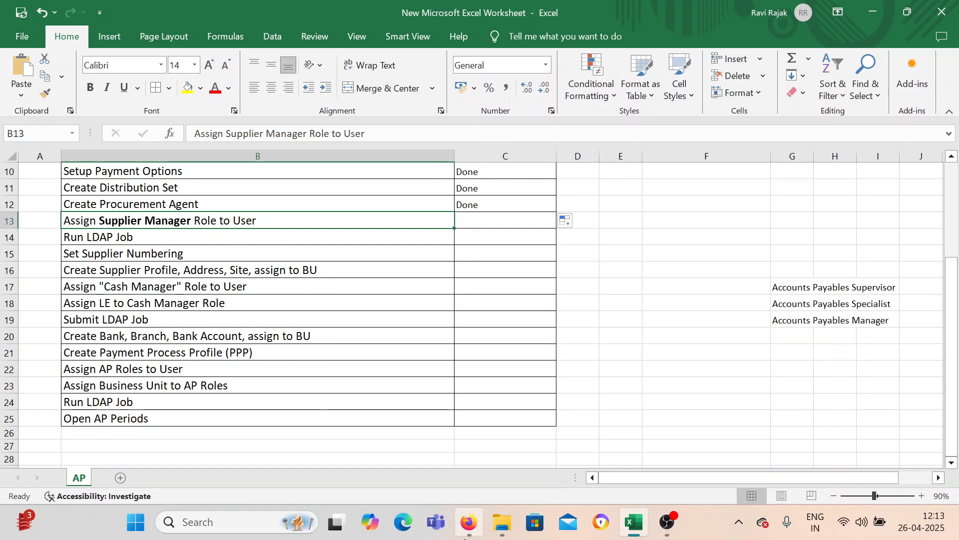
Switch to Fusion, add the Supplier Manager role membership to the BEL account and save the account.
{"action": "left_click", "coordinate": [468, 522]}
{"action": "left_click", "coordinate": [650, 448]}
{"action": "left_click", "coordinate": [770, 451]}
{"action": "scroll", "coordinate": [514, 358], "scroll_direction": "down", "scroll_amount": 3}
{"action": "scroll", "coordinate": [517, 367], "scroll_direction": "up", "scroll_amount": 5}
{"action": "left_click", "coordinate": [800, 131]}
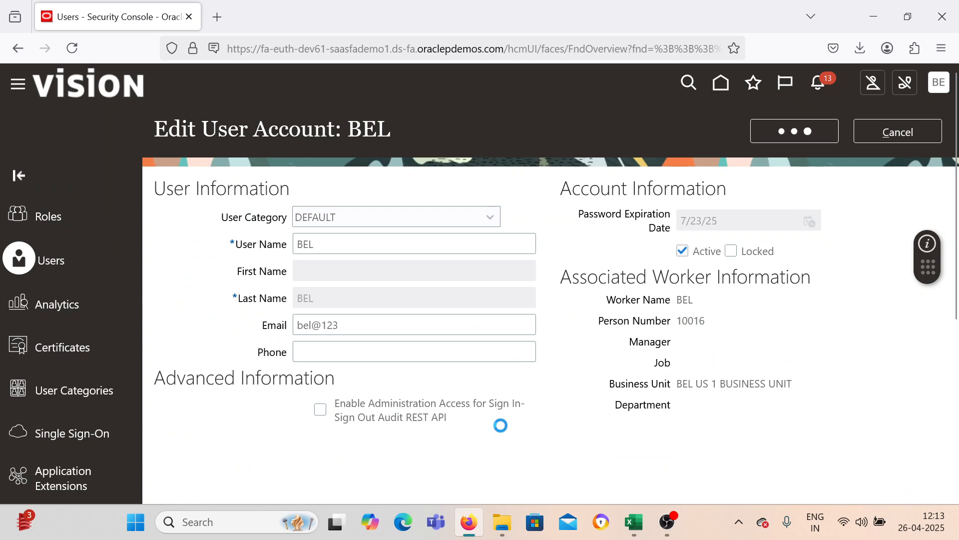
Check the Run LDAP Job task in B14 of the Excel checklist, return to Fusion and close the BEL account details.
{"action": "left_click", "coordinate": [633, 522]}
{"action": "left_click", "coordinate": [117, 238]}
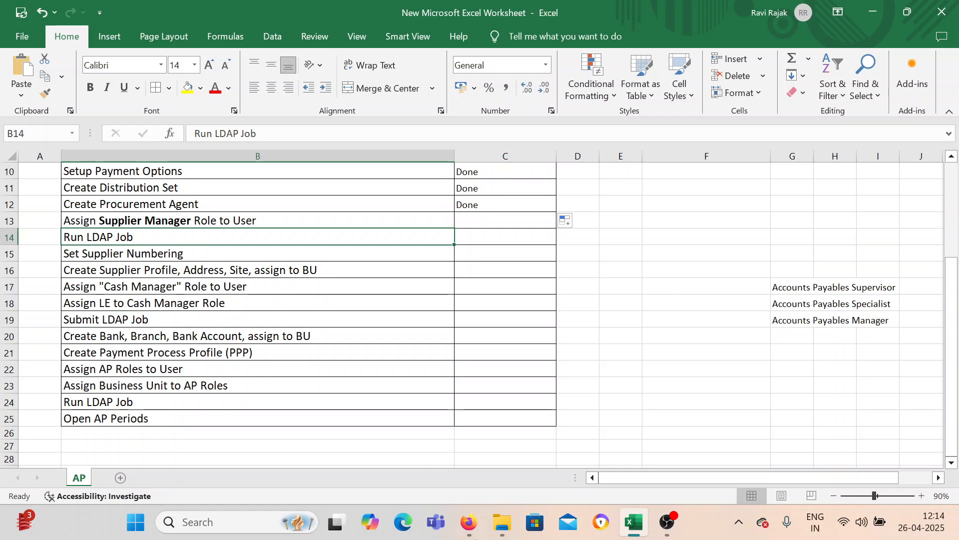
{"action": "left_click", "coordinate": [469, 530]}
{"action": "left_click", "coordinate": [469, 530]}
{"action": "left_click", "coordinate": [469, 522]}
{"action": "left_click", "coordinate": [912, 136]}
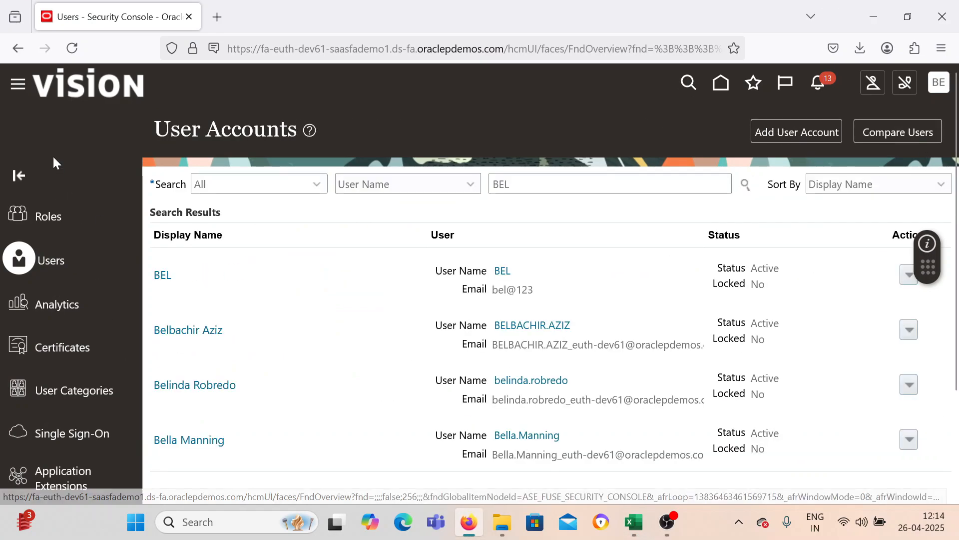
{"action": "left_click", "coordinate": [17, 86]}
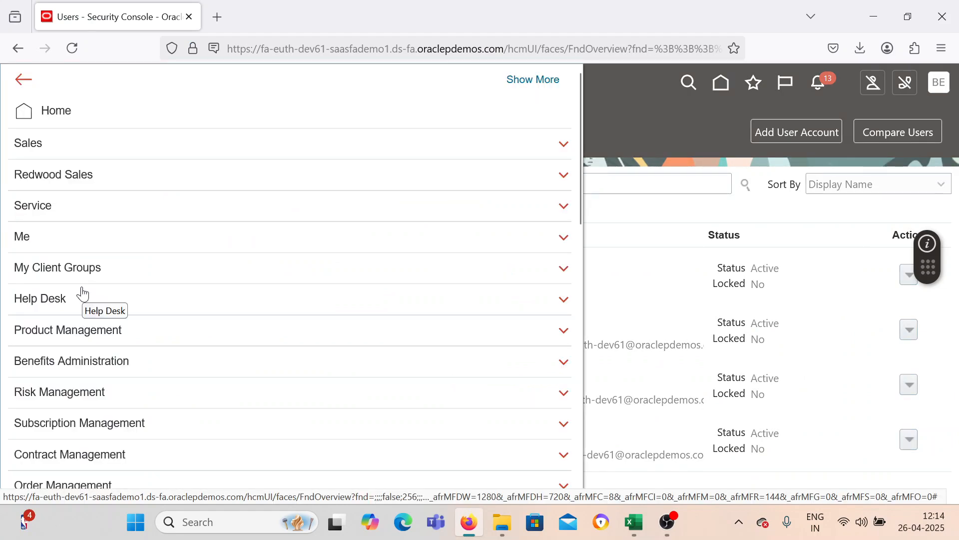
{"action": "scroll", "coordinate": [82, 294], "scroll_direction": "down", "scroll_amount": 10}
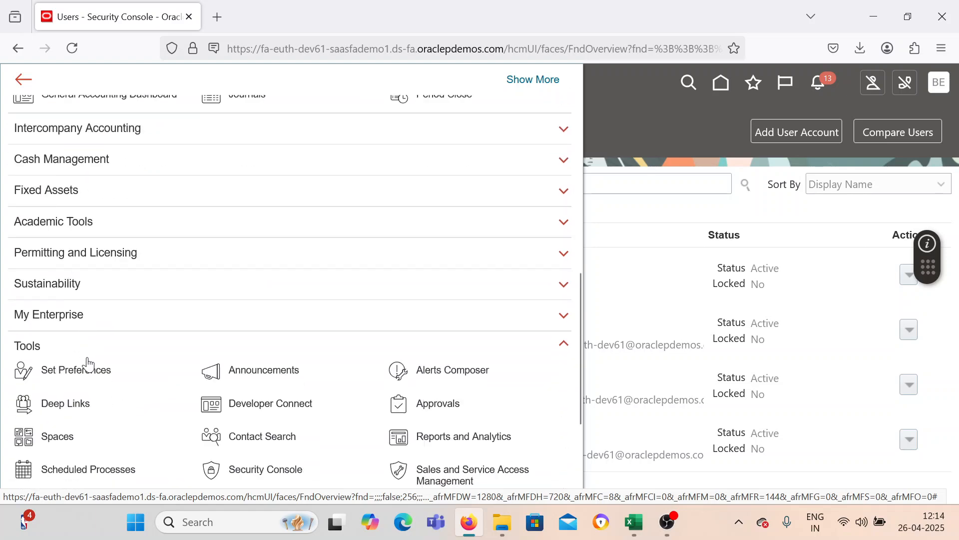
{"action": "scroll", "coordinate": [82, 380], "scroll_direction": "down", "scroll_amount": 4}
{"action": "scroll", "coordinate": [82, 382], "scroll_direction": "up", "scroll_amount": 15}
{"action": "left_click", "coordinate": [637, 128]}
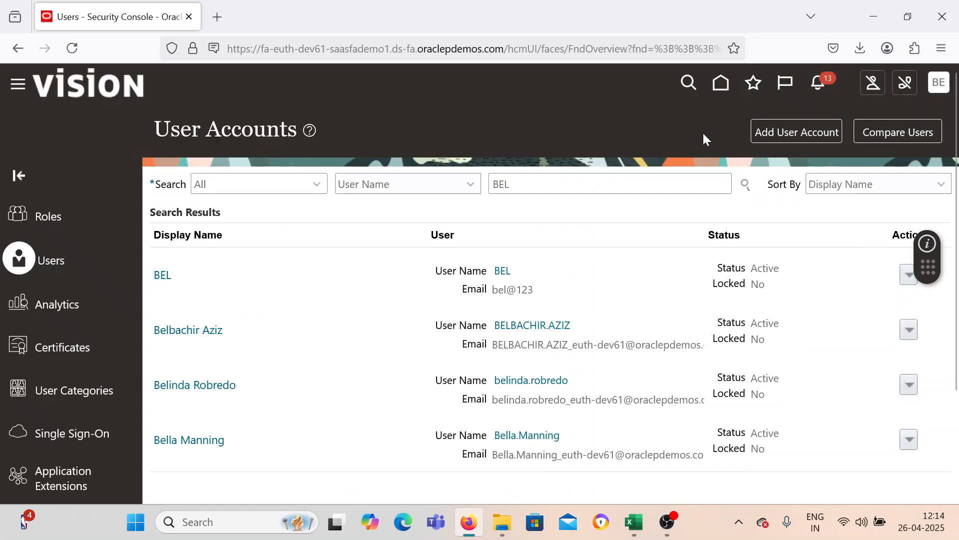
Go to Setup and Maintenance and try to open the Run User and Roles Synchronization Process task under Initial Users.
{"action": "left_click", "coordinate": [939, 83]}
{"action": "left_click", "coordinate": [675, 307]}
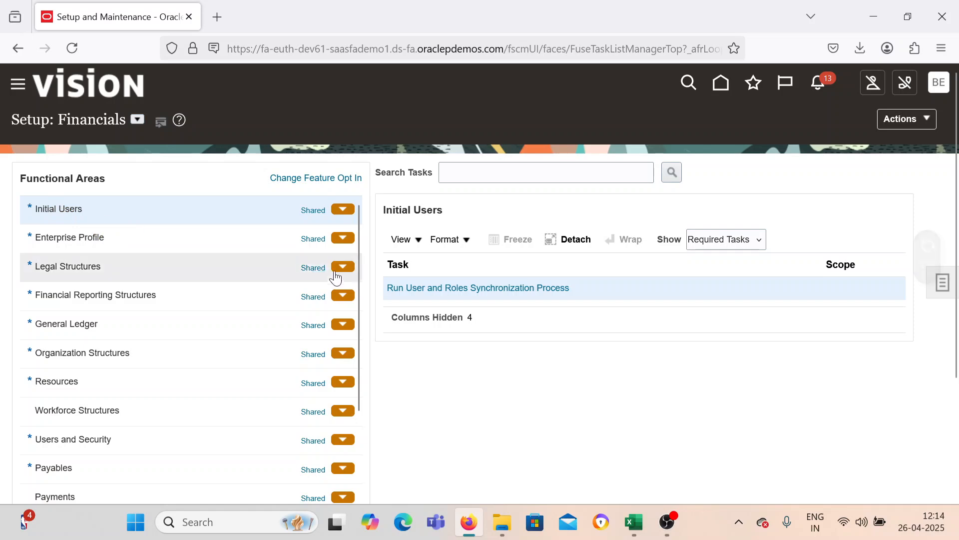
{"action": "left_click", "coordinate": [446, 290]}
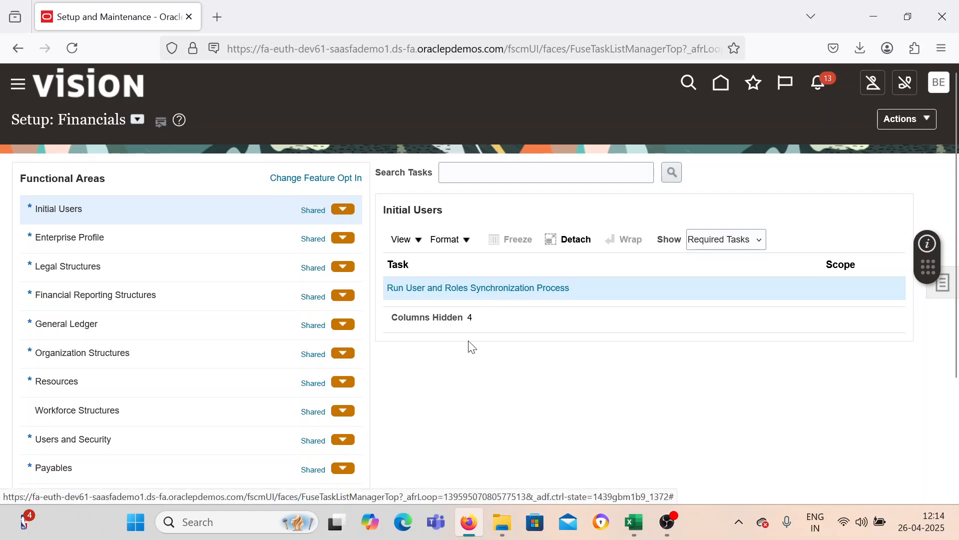
{"action": "scroll", "coordinate": [471, 341], "scroll_direction": "down", "scroll_amount": 3}
{"action": "scroll", "coordinate": [472, 342], "scroll_direction": "up", "scroll_amount": 3}
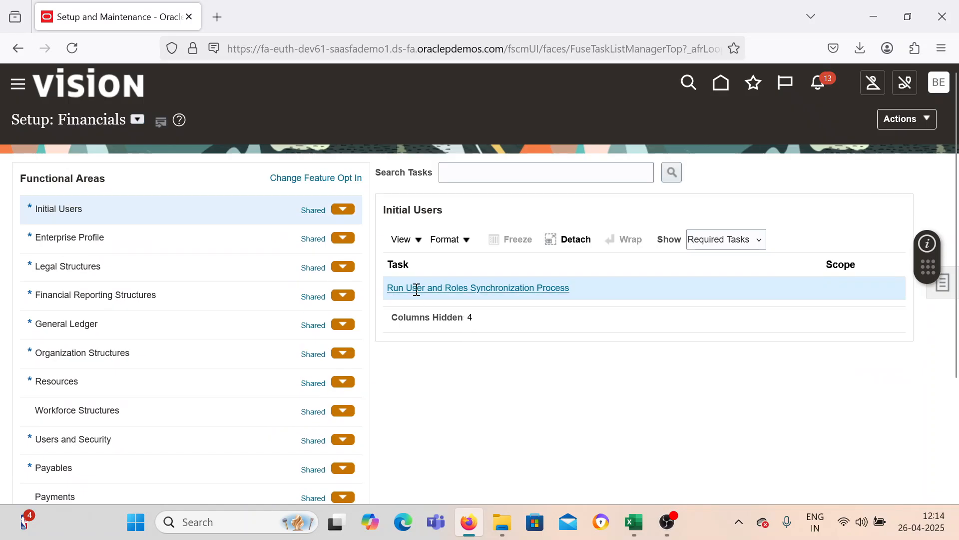
{"action": "left_click", "coordinate": [417, 289]}
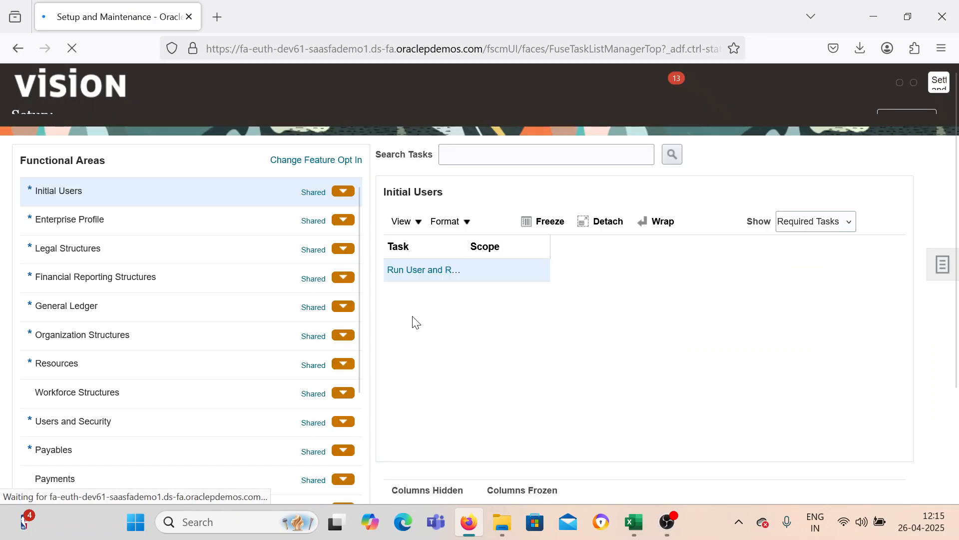
{"action": "left_click", "coordinate": [440, 292]}
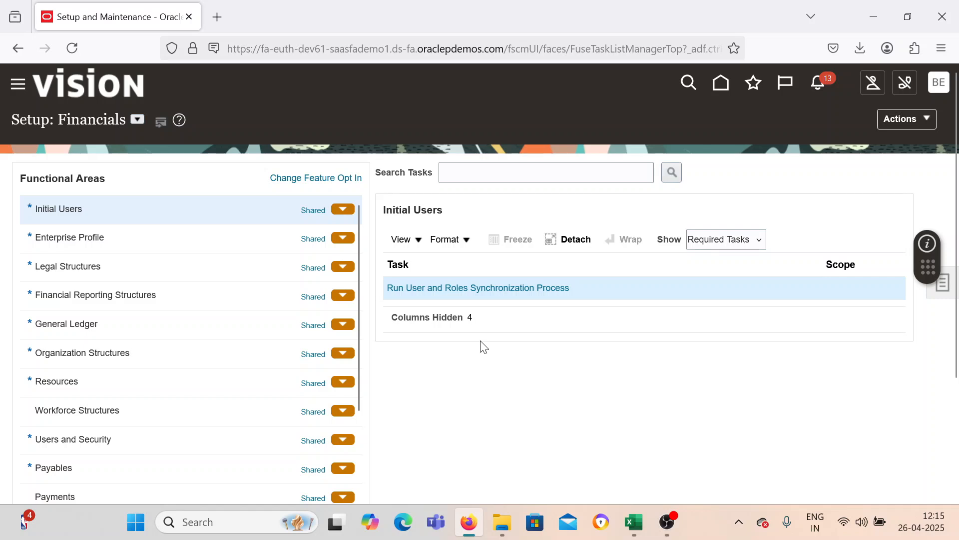
Reselect the Initial Users functional area and submit its Run User and Roles Synchronization Process task to retrieve the latest LDAP changes.
{"action": "left_click", "coordinate": [120, 232]}
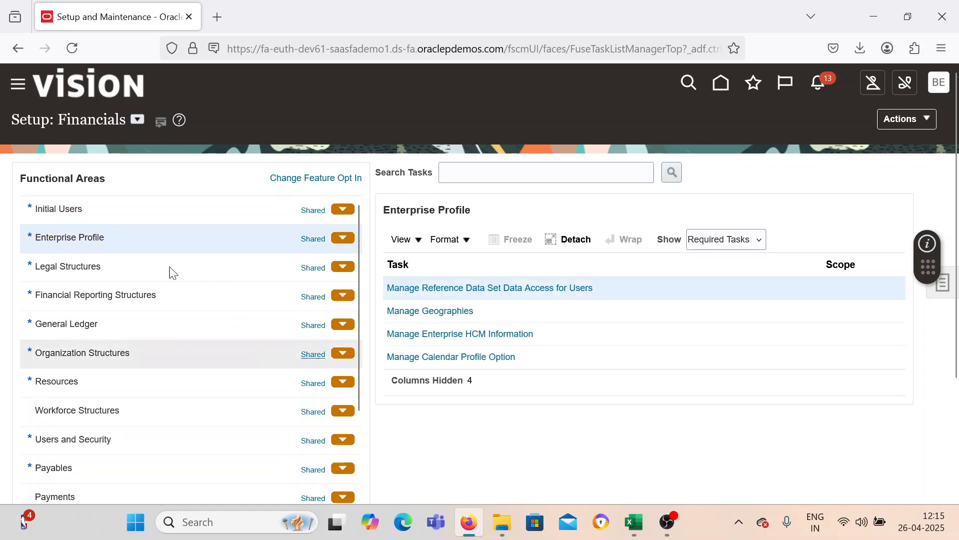
{"action": "left_click", "coordinate": [100, 208]}
{"action": "left_click", "coordinate": [442, 290]}
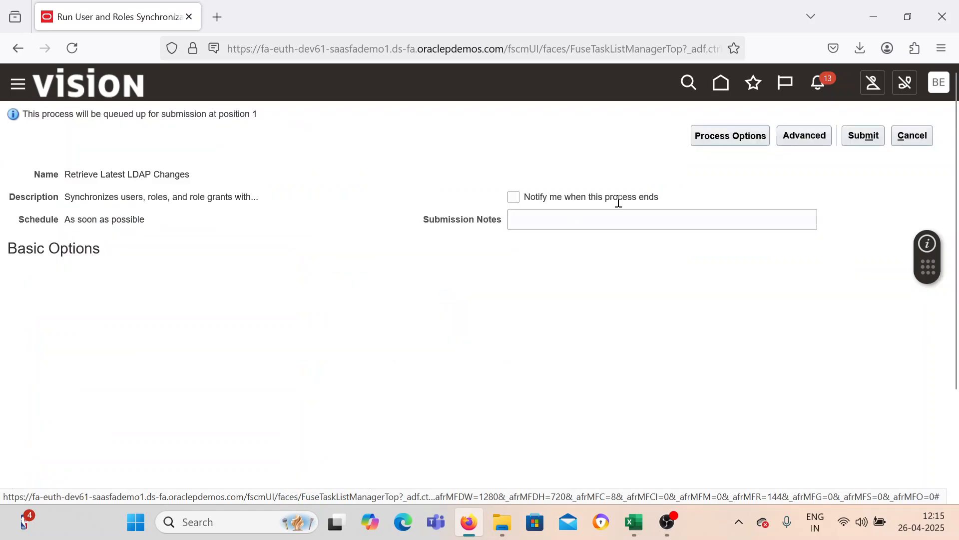
{"action": "left_click", "coordinate": [855, 134]}
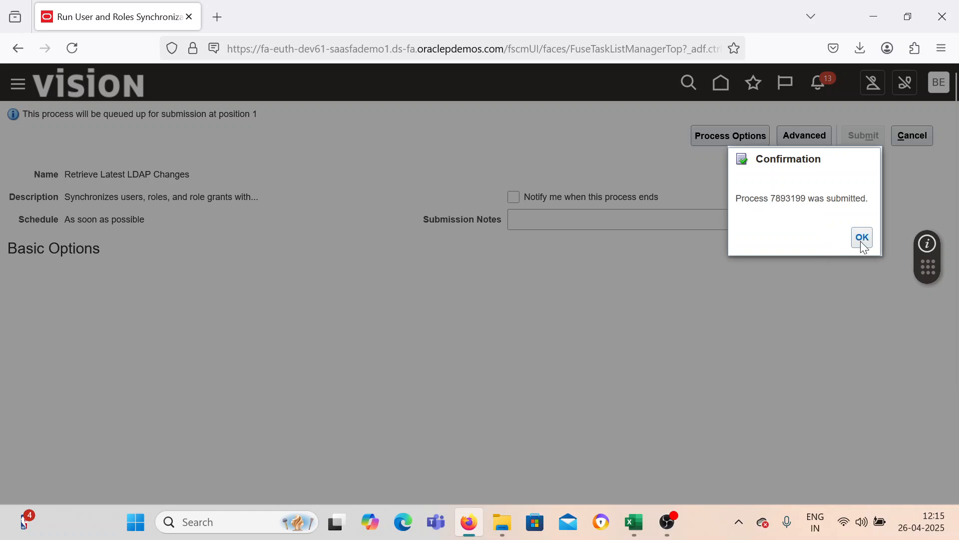
{"action": "left_click", "coordinate": [862, 237]}
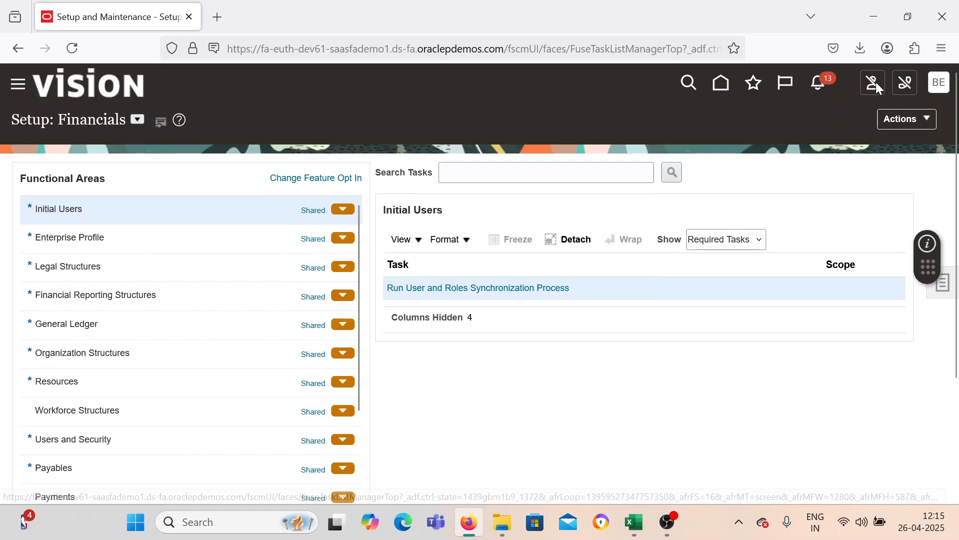
Sign out of Oracle Fusion, confirm the sign-off and sign back in with the prefilled credentials.
{"action": "left_click", "coordinate": [938, 82]}
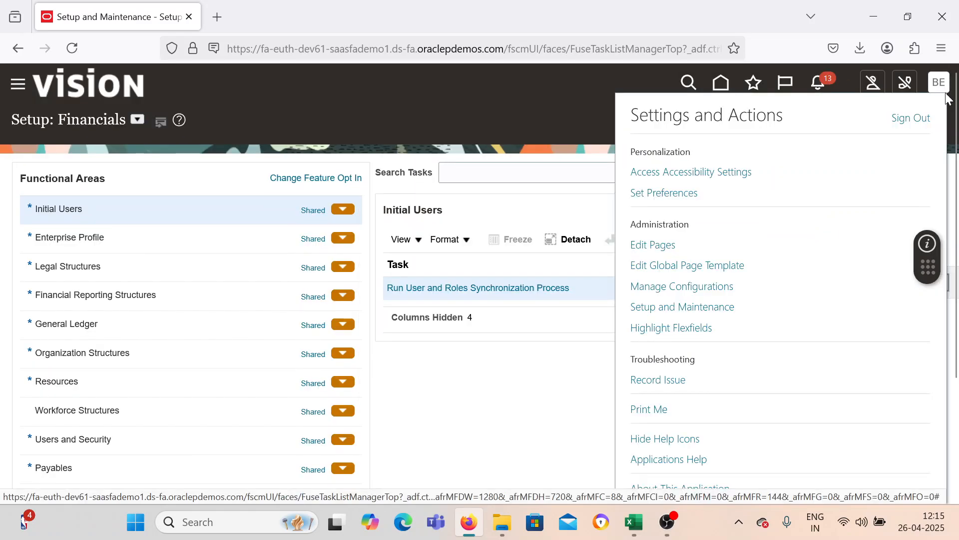
{"action": "left_click", "coordinate": [914, 119]}
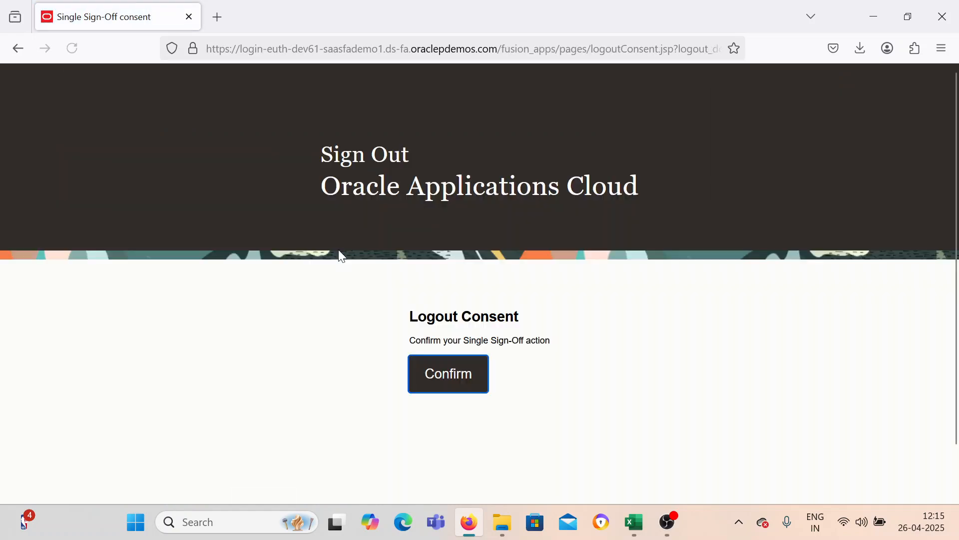
{"action": "left_click", "coordinate": [437, 386]}
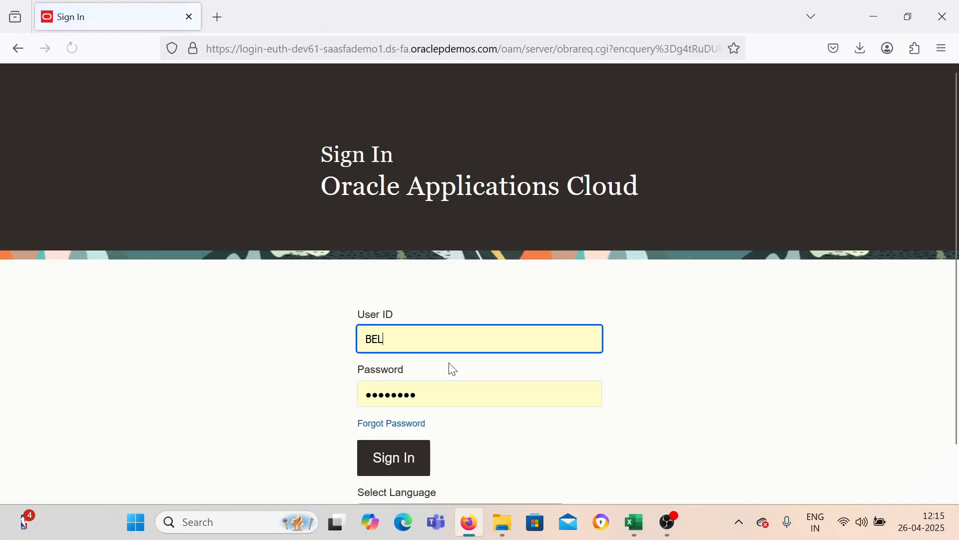
{"action": "left_click", "coordinate": [404, 464]}
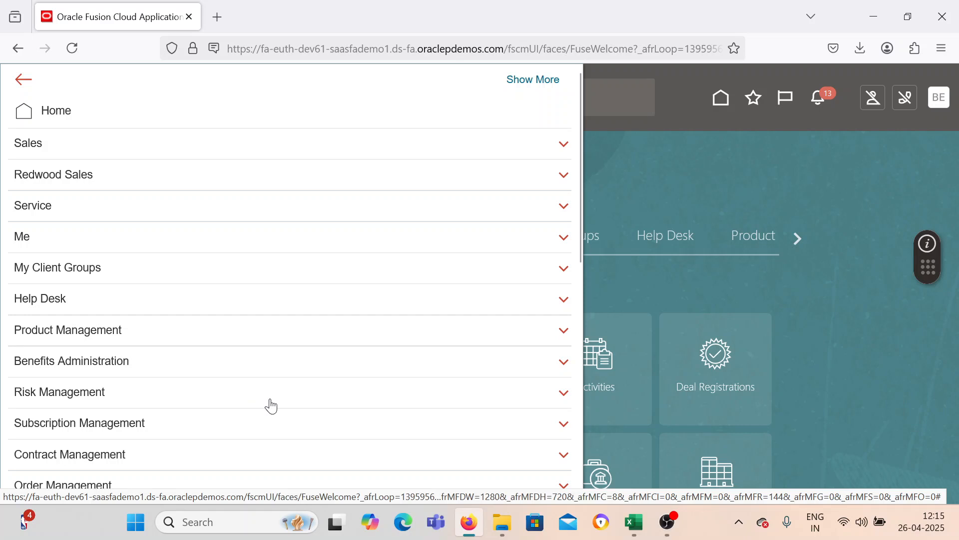
{"action": "scroll", "coordinate": [268, 402], "scroll_direction": "down", "scroll_amount": 5}
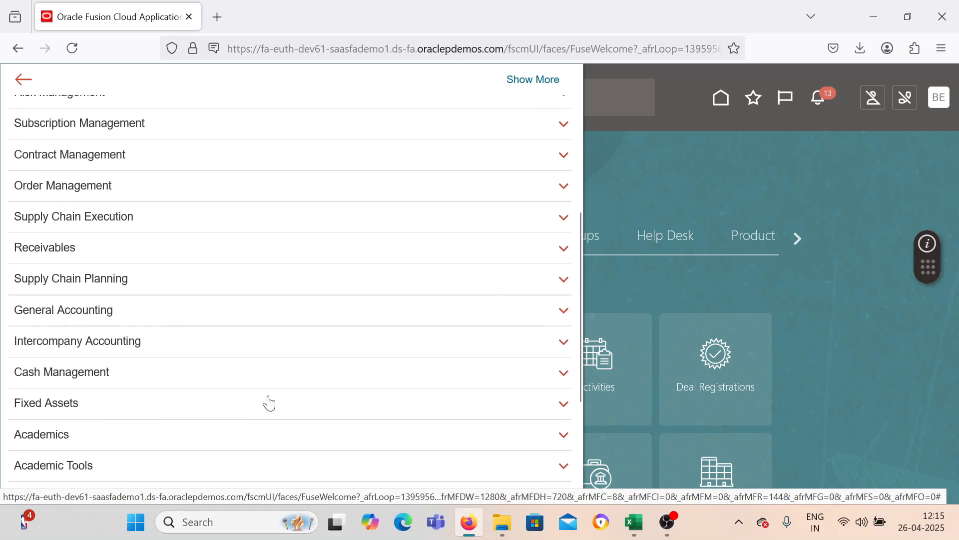
{"action": "scroll", "coordinate": [269, 402], "scroll_direction": "down", "scroll_amount": 2}
{"action": "scroll", "coordinate": [269, 402], "scroll_direction": "down", "scroll_amount": 1}
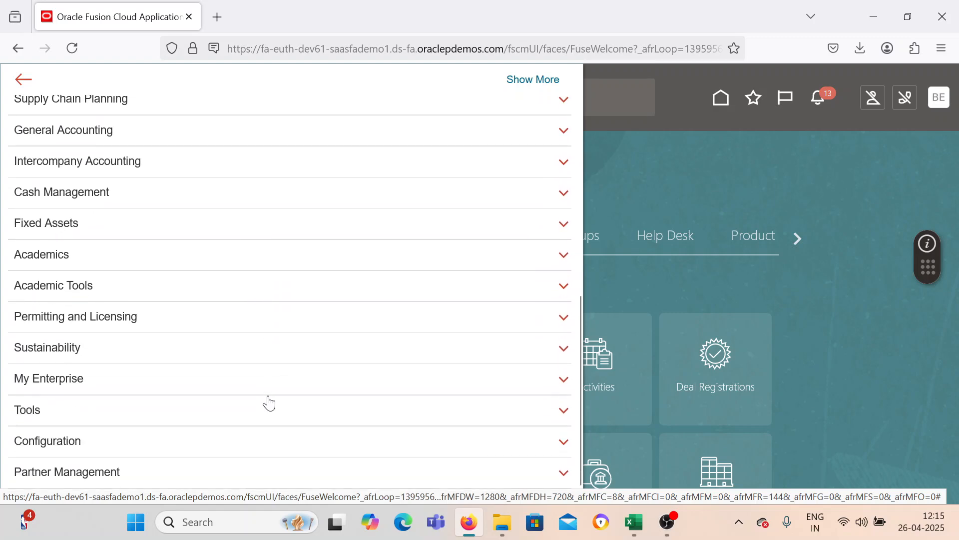
{"action": "scroll", "coordinate": [269, 402], "scroll_direction": "up", "scroll_amount": 8}
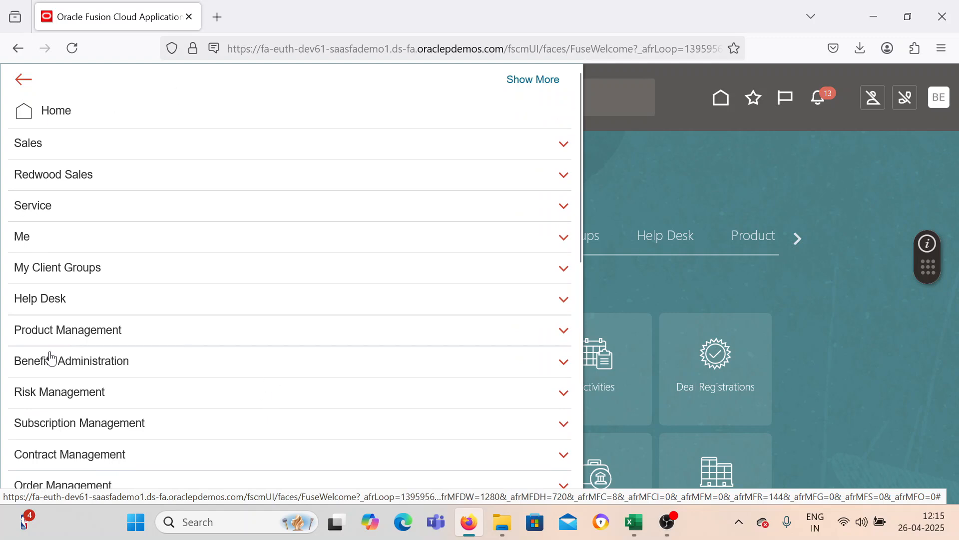
{"action": "left_click", "coordinate": [670, 304]}
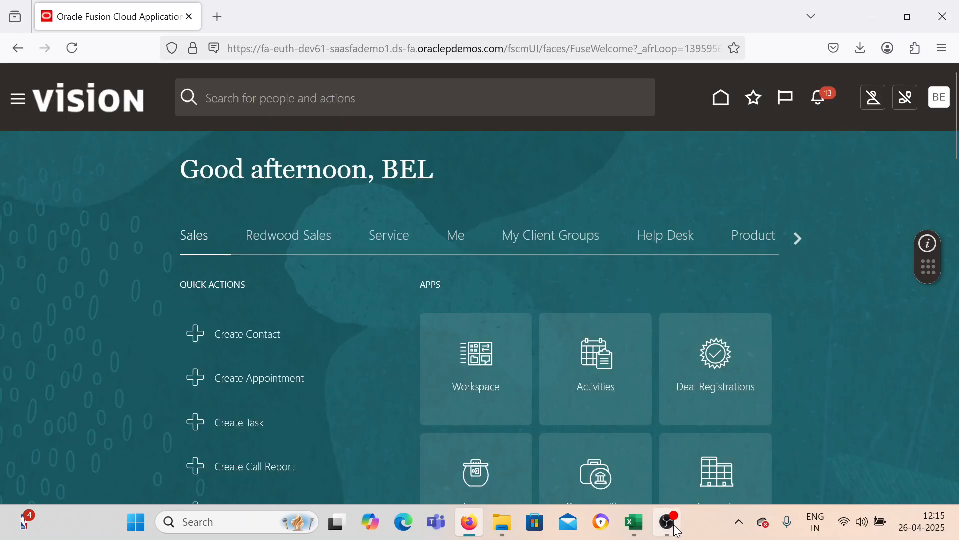
Switch to the Excel checklist and fill Done from C12 down to C14 for the Supplier Manager role and LDAP job tasks.
{"action": "left_click", "coordinate": [639, 534]}
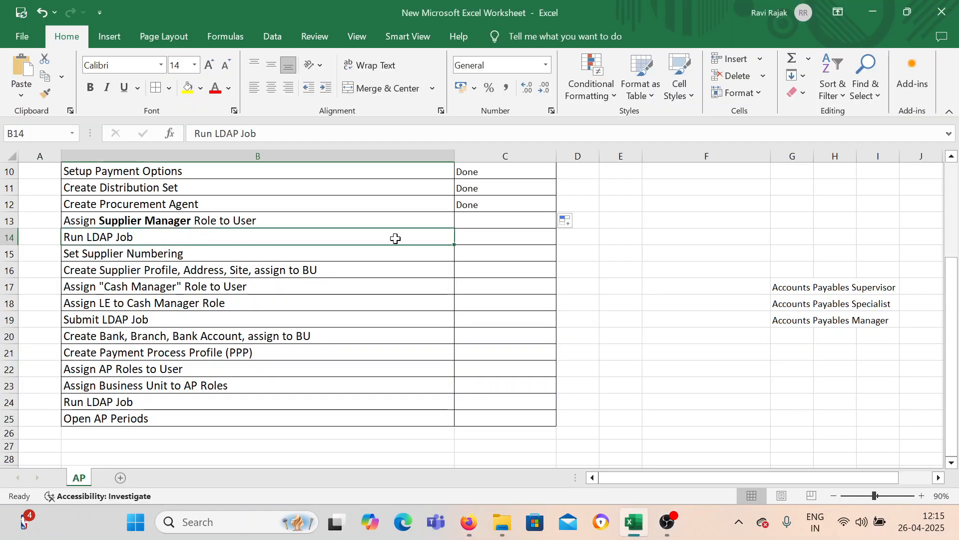
{"action": "left_click", "coordinate": [331, 220]}
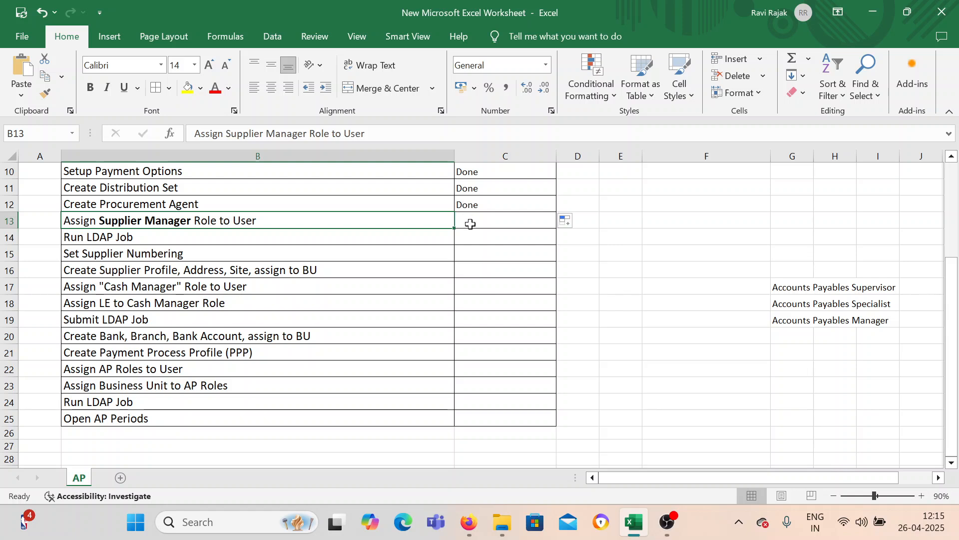
{"action": "left_click", "coordinate": [470, 229]}
{"action": "left_click", "coordinate": [488, 203]}
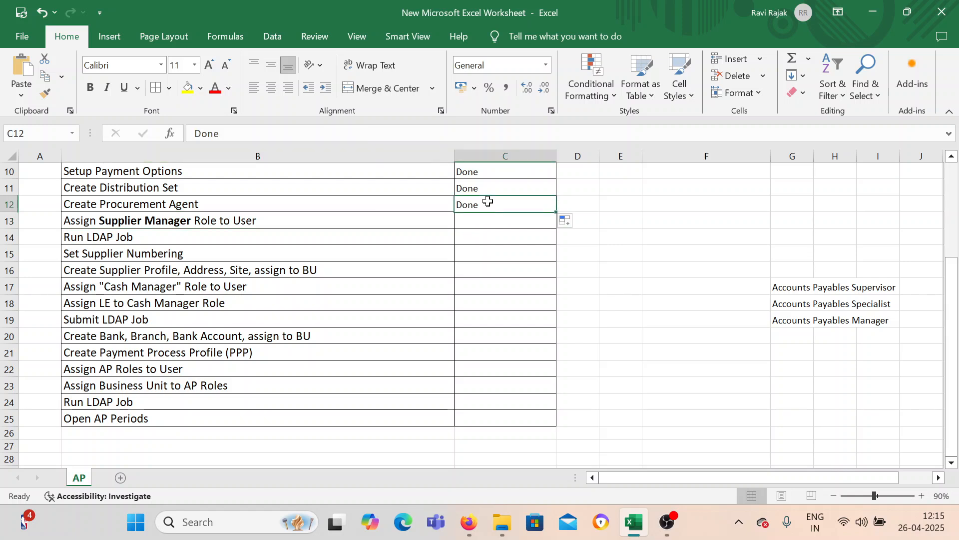
{"action": "left_click_drag", "start_coordinate": [559, 214], "coordinate": [558, 240]}
{"action": "left_click", "coordinate": [262, 237]}
Colour the text of the supplier numbering and supplier profile tasks in B15:B16 red.
{"action": "left_click", "coordinate": [162, 250]}
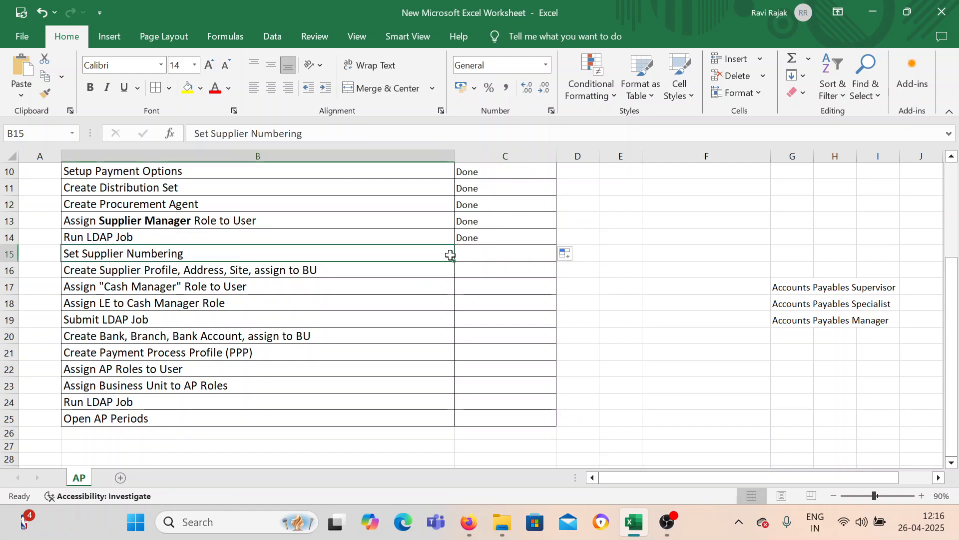
{"action": "left_click_drag", "start_coordinate": [295, 254], "coordinate": [306, 271]}
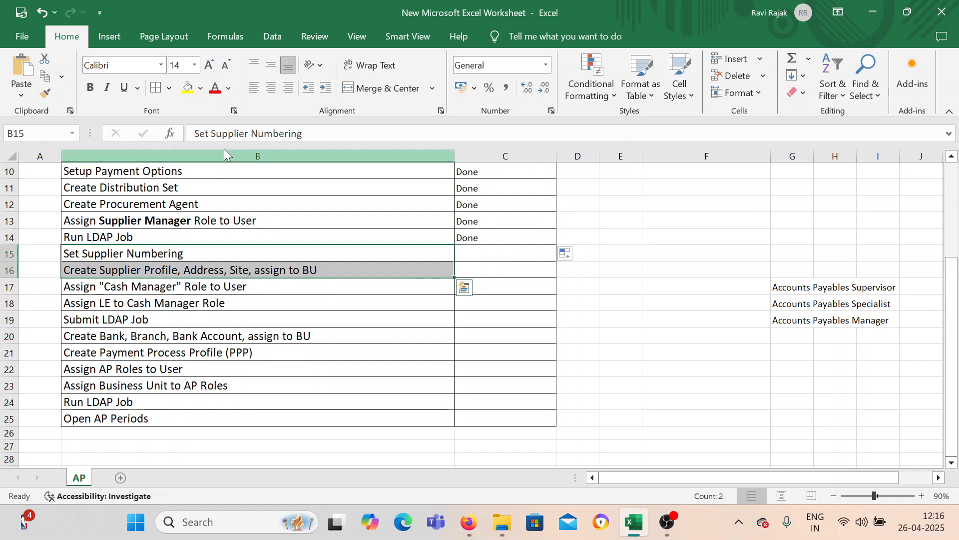
{"action": "left_click", "coordinate": [292, 287]}
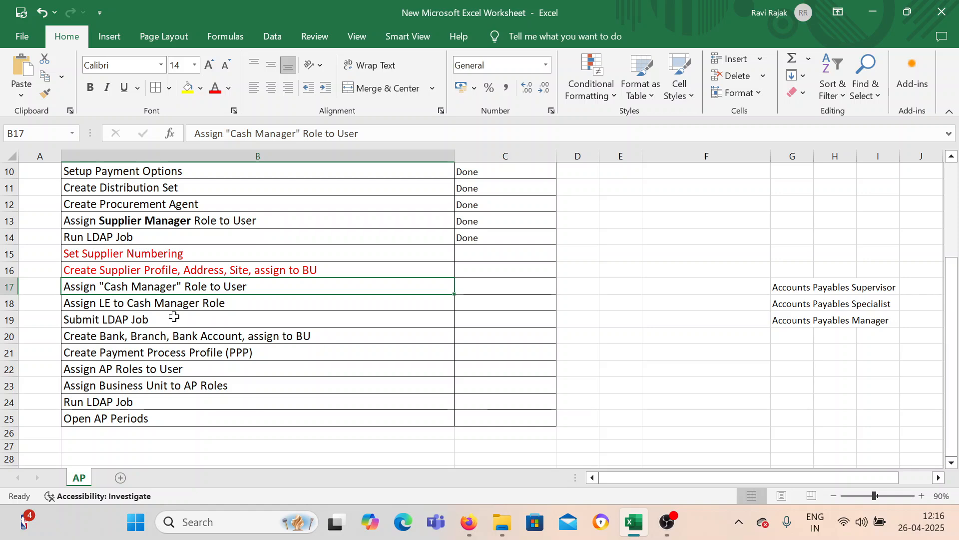
Clear the Assign LE to Cash Manager Role task from B18 and reselect the Cash Manager role task in B17.
{"action": "scroll", "coordinate": [179, 312], "scroll_direction": "up", "scroll_amount": 1}
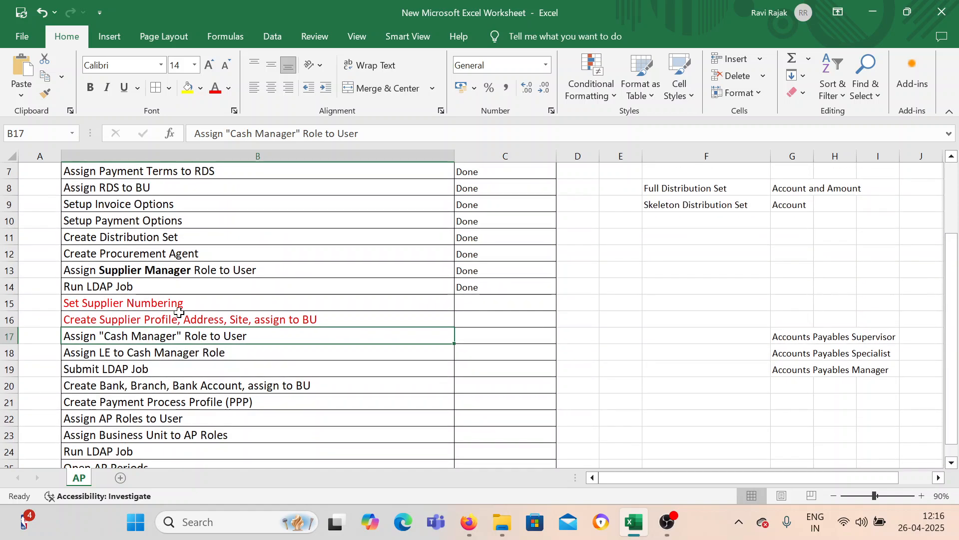
{"action": "scroll", "coordinate": [204, 321], "scroll_direction": "down", "scroll_amount": 1}
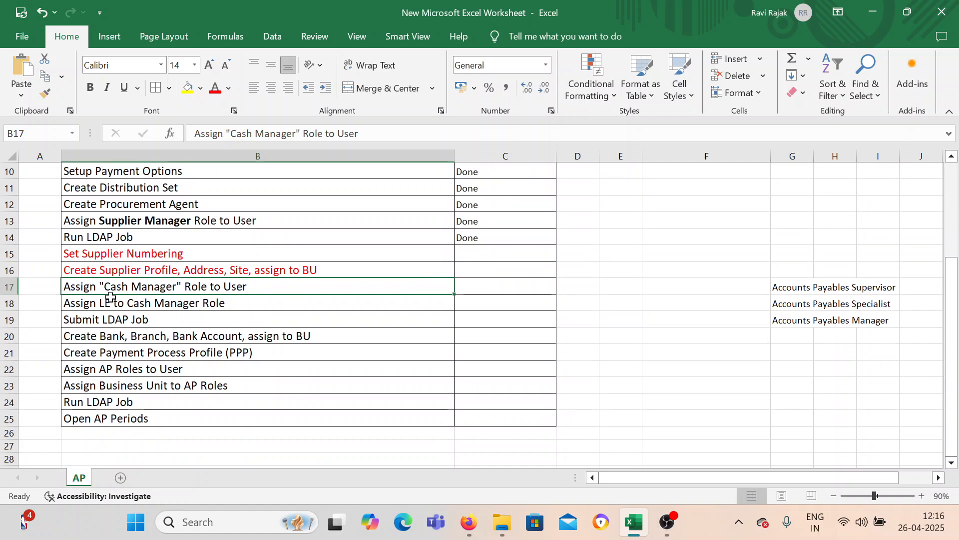
{"action": "left_click", "coordinate": [120, 304]}
{"action": "left_click", "coordinate": [124, 289]}
{"action": "left_click", "coordinate": [9, 304]}
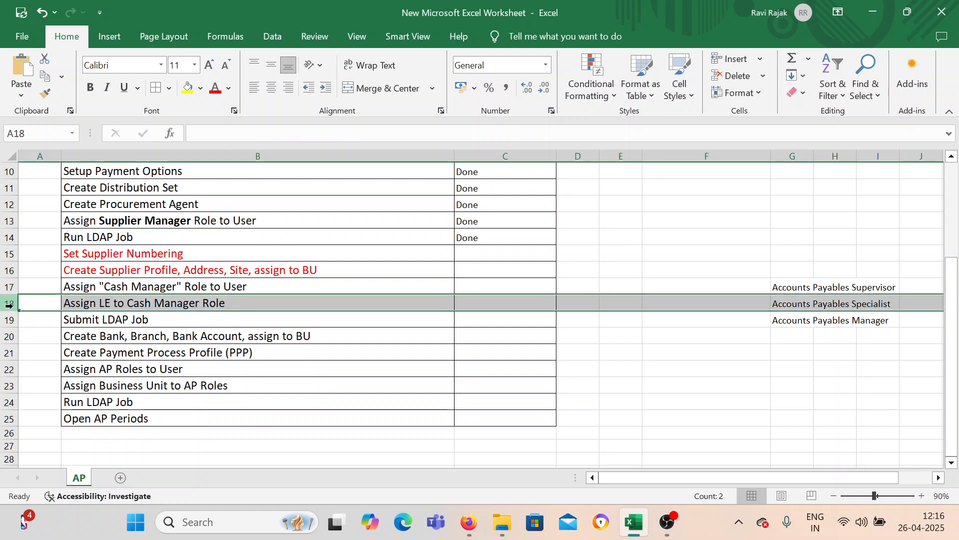
{"action": "left_click", "coordinate": [222, 304]}
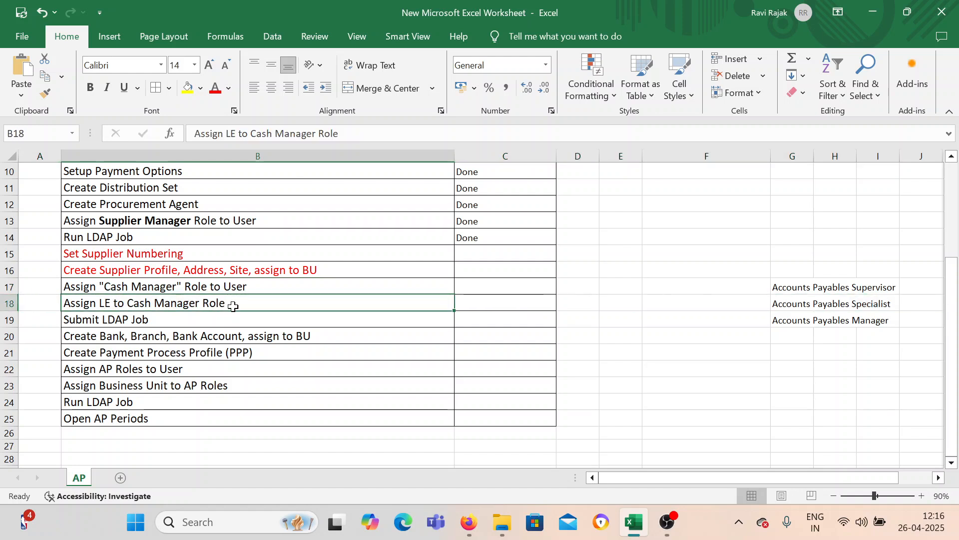
{"action": "key", "text": "Delete"}
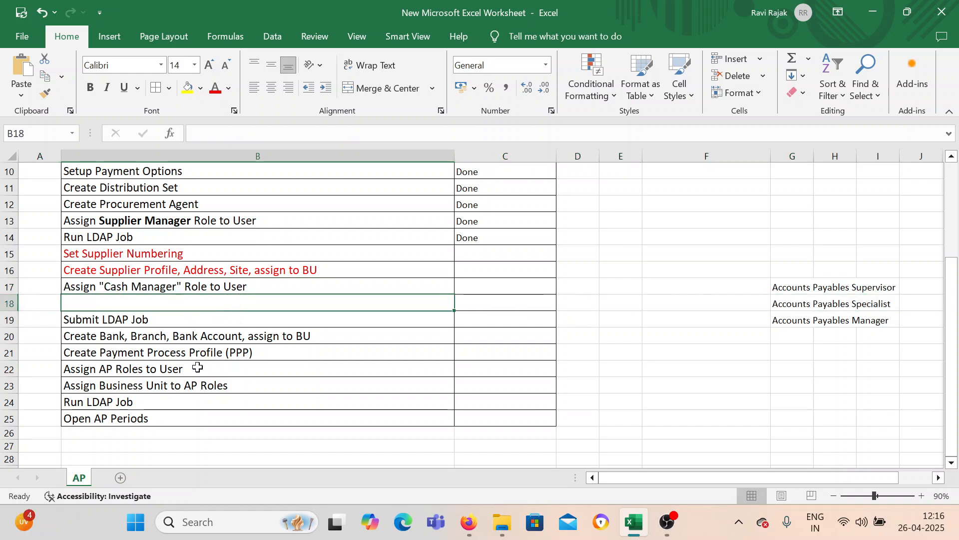
{"action": "left_click", "coordinate": [231, 319]}
{"action": "left_click", "coordinate": [124, 291]}
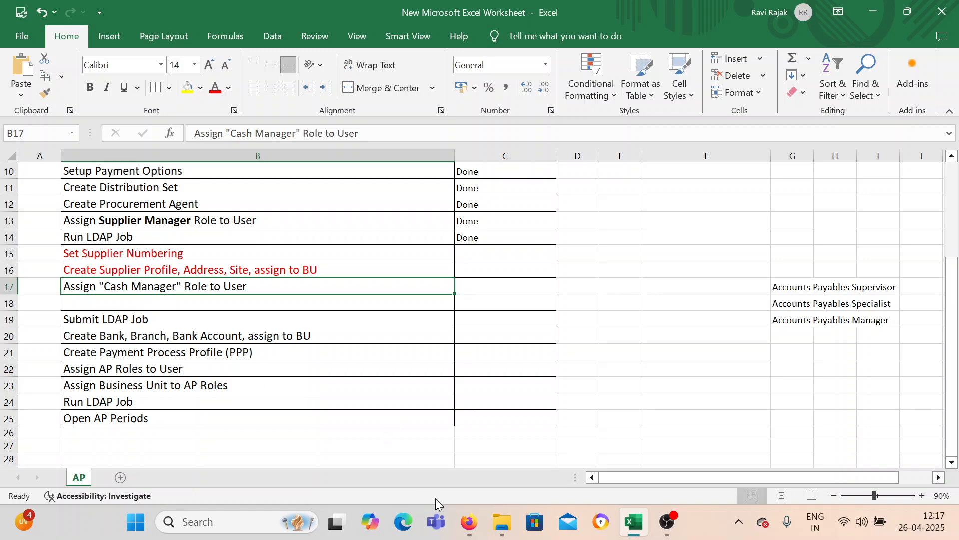
Switch to Fusion, open Setup and Maintenance and search the setup tasks for Manage Bank, closing the results without opening a task.
{"action": "left_click", "coordinate": [468, 521]}
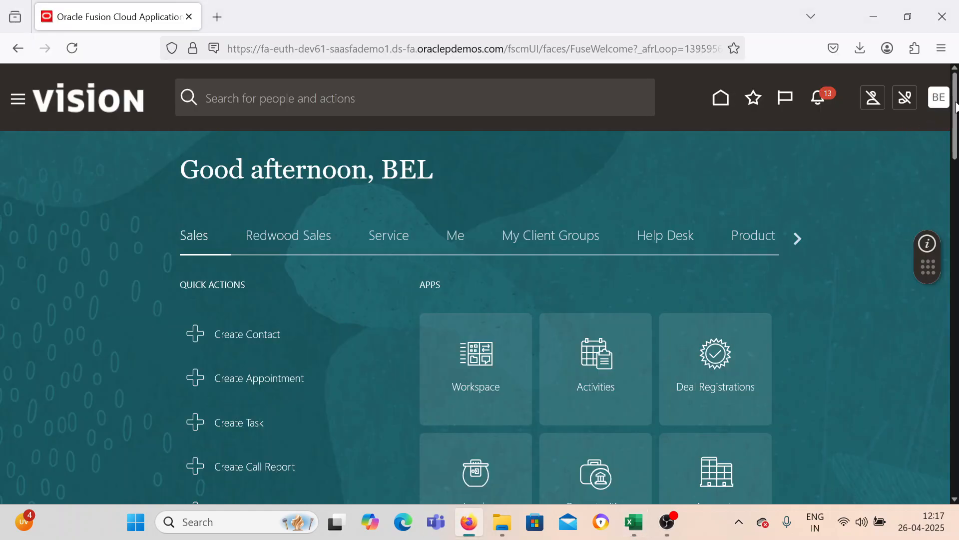
{"action": "left_click", "coordinate": [939, 97]}
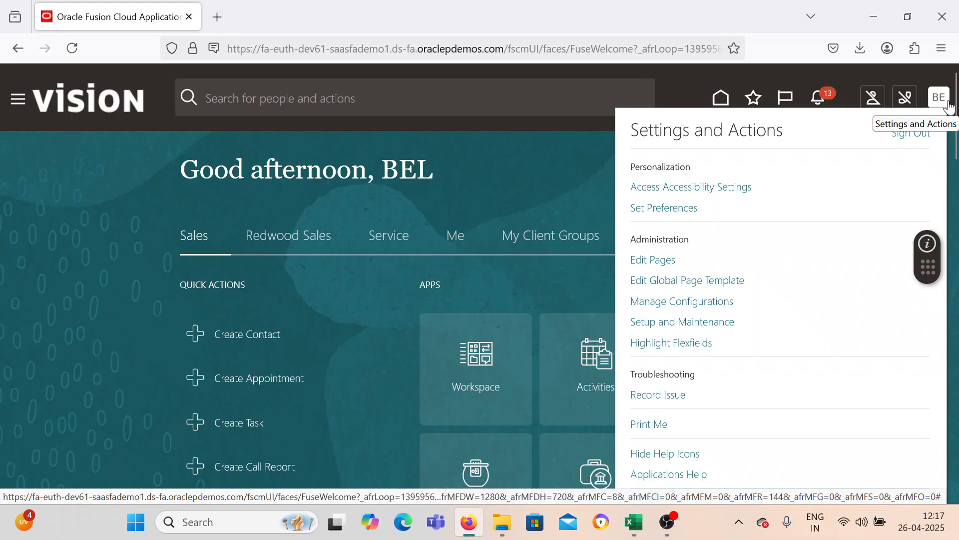
{"action": "left_click", "coordinate": [690, 322]}
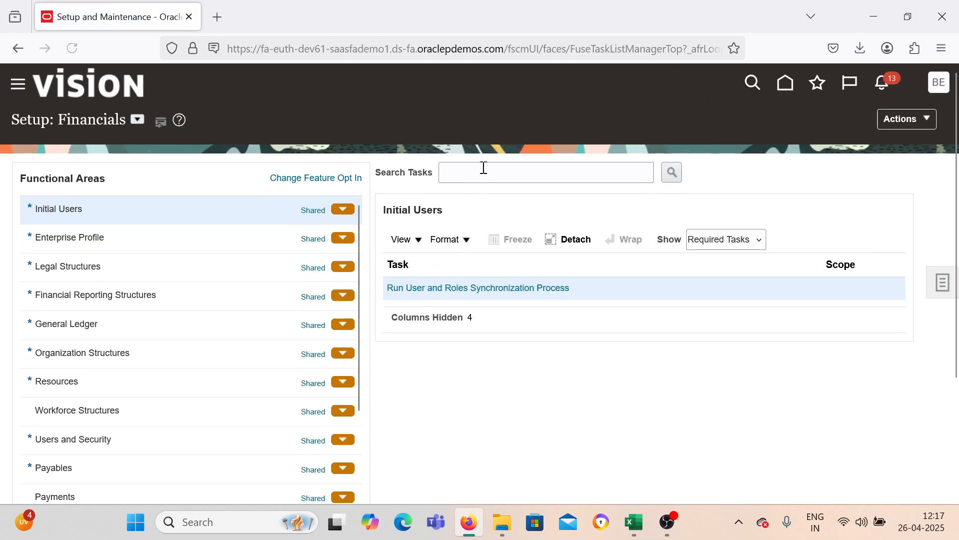
{"action": "left_click", "coordinate": [484, 168]}
{"action": "type", "text": "Manage Bank"}
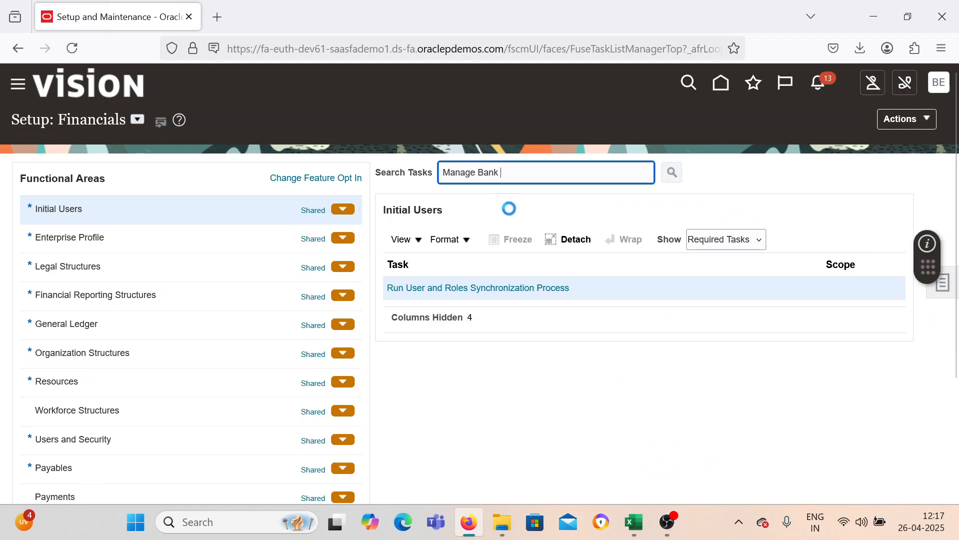
{"action": "key", "text": "Return"}
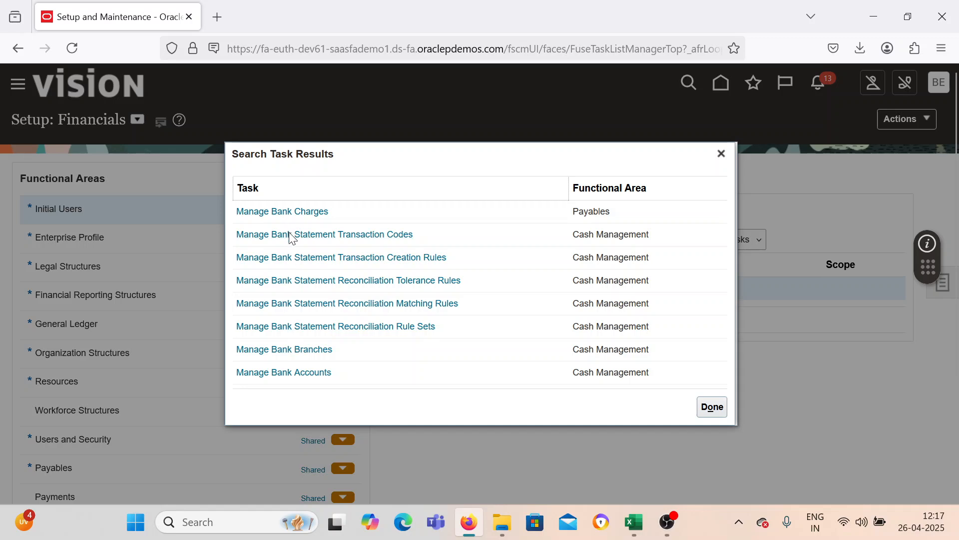
{"action": "left_click", "coordinate": [722, 155]}
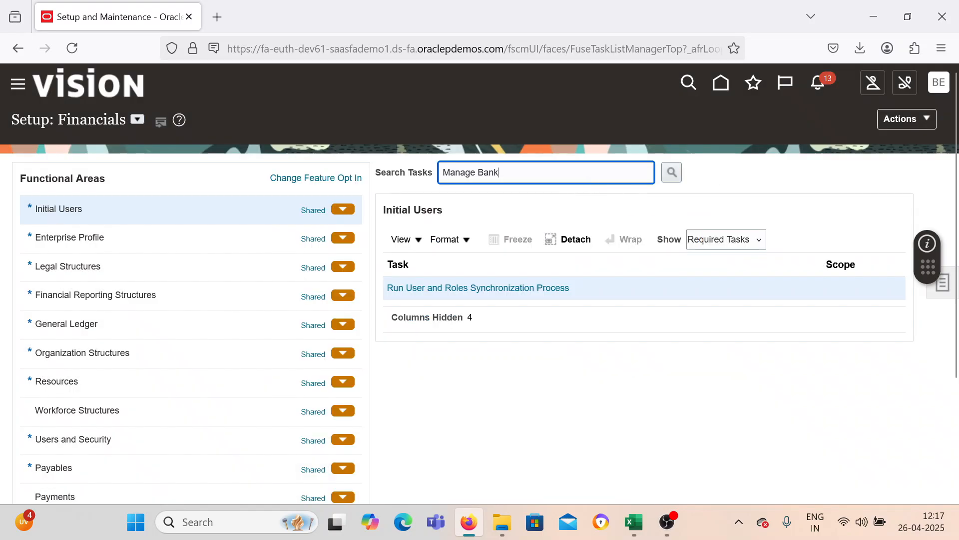
Start a new bank in Manage Banks and set its country to United States by searching for the code US.
{"action": "left_click", "coordinate": [404, 288]}
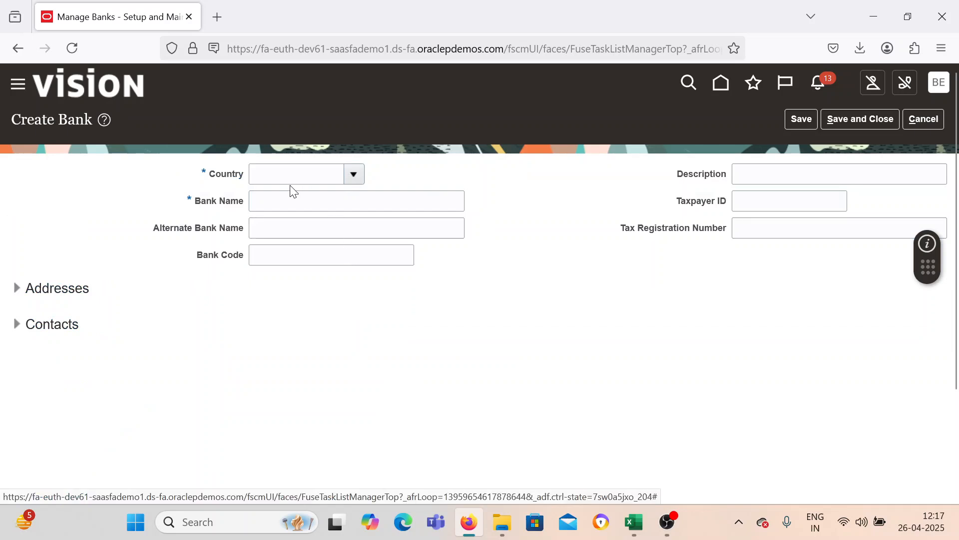
{"action": "left_click", "coordinate": [357, 175]}
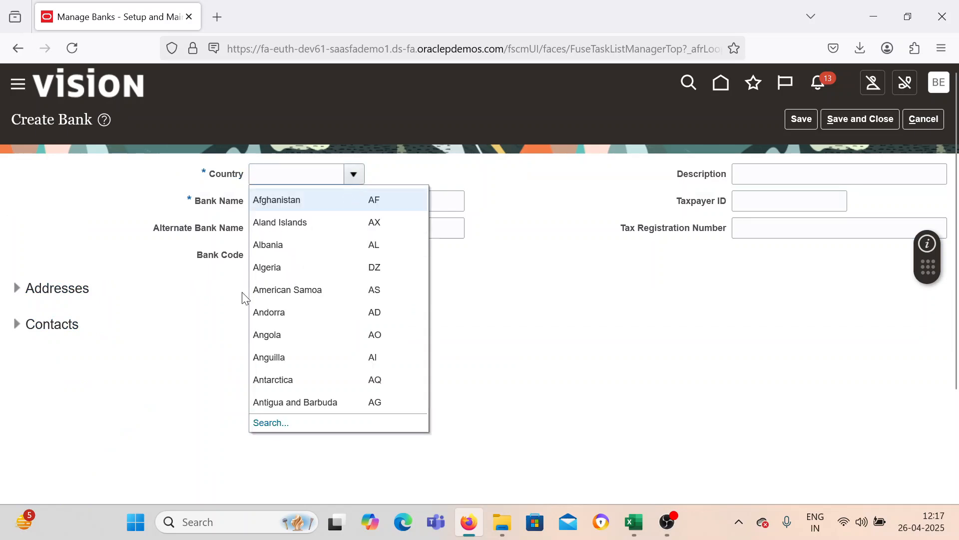
{"action": "left_click", "coordinate": [267, 422]}
{"action": "left_click", "coordinate": [443, 247]}
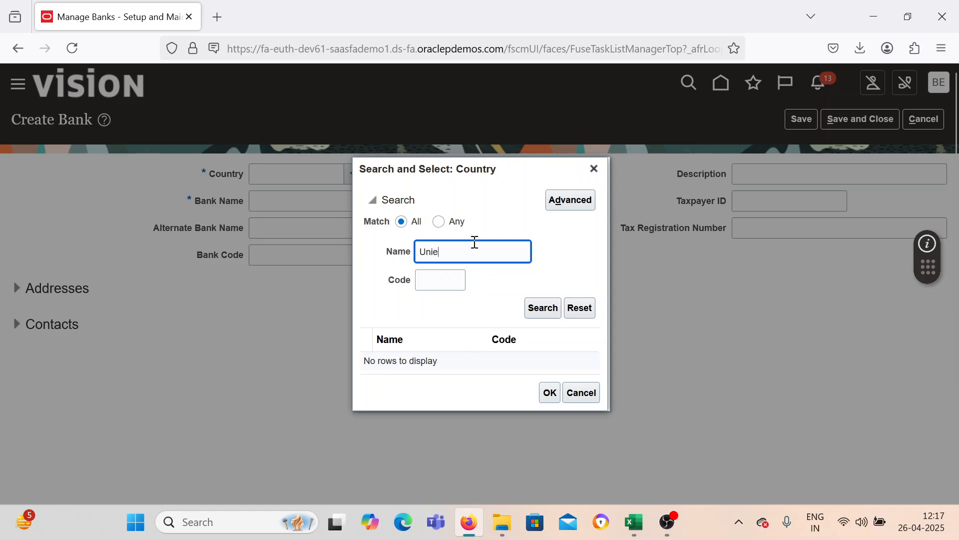
{"action": "key", "text": "BackSpace"}
{"action": "key", "text": "BackSpace"}
{"action": "key", "text": "Tab"}
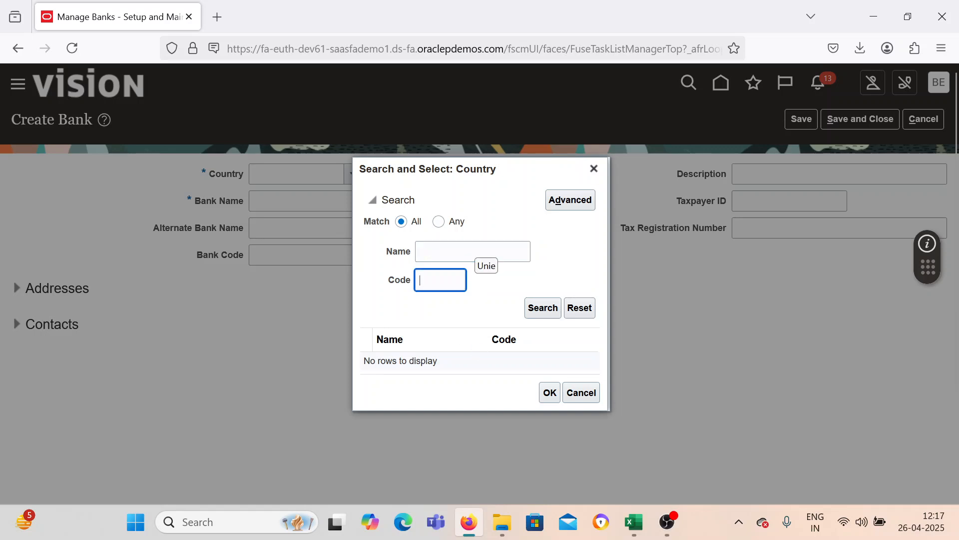
{"action": "left_click", "coordinate": [542, 308]}
{"action": "left_click", "coordinate": [439, 360]}
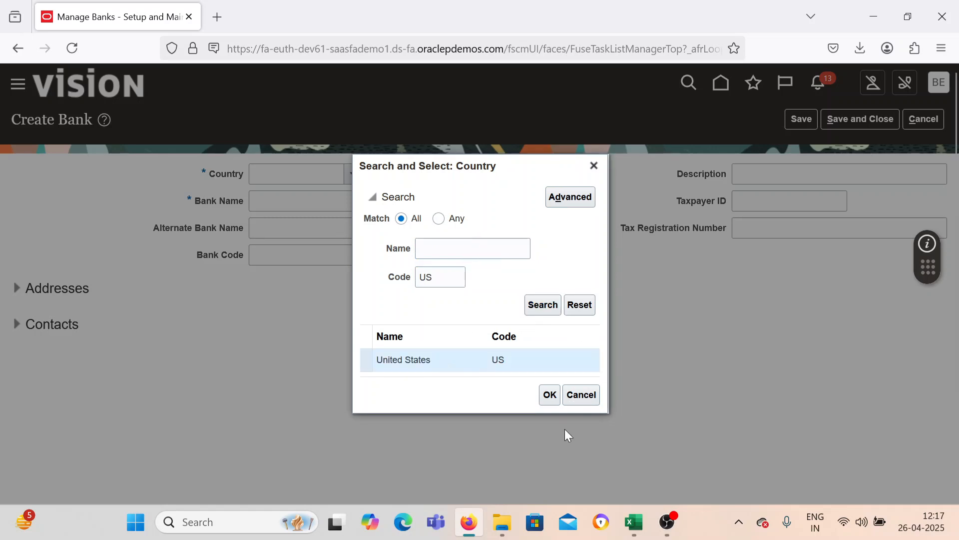
{"action": "left_click", "coordinate": [549, 396]}
Name the bank BEL SBI Branch, leave its bank code empty, then save and close it.
{"action": "left_click", "coordinate": [308, 200]}
{"action": "type", "text": "BEL SBI Branch"}
{"action": "key", "text": "Tab"}
{"action": "key", "text": "Tab"}
{"action": "key", "text": "Tab"}
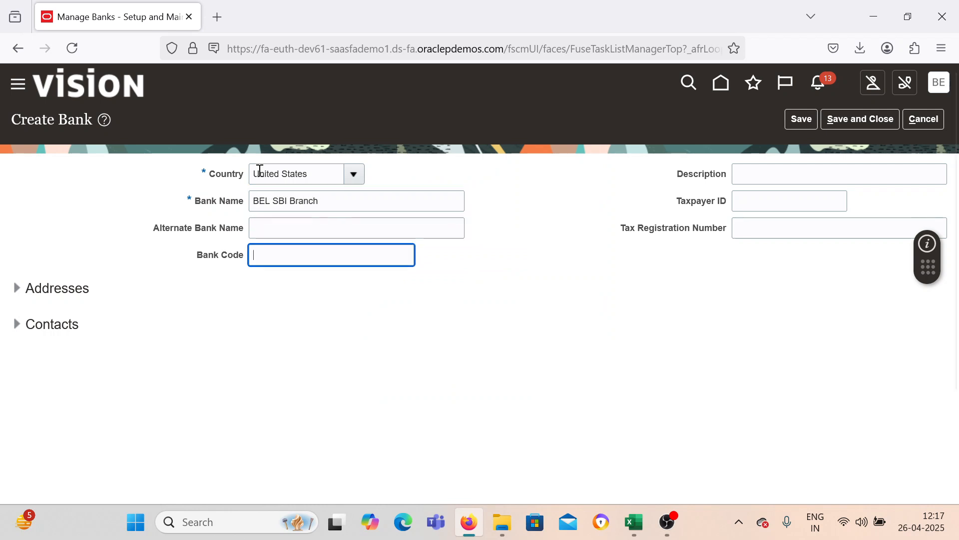
{"action": "left_click", "coordinate": [843, 116]}
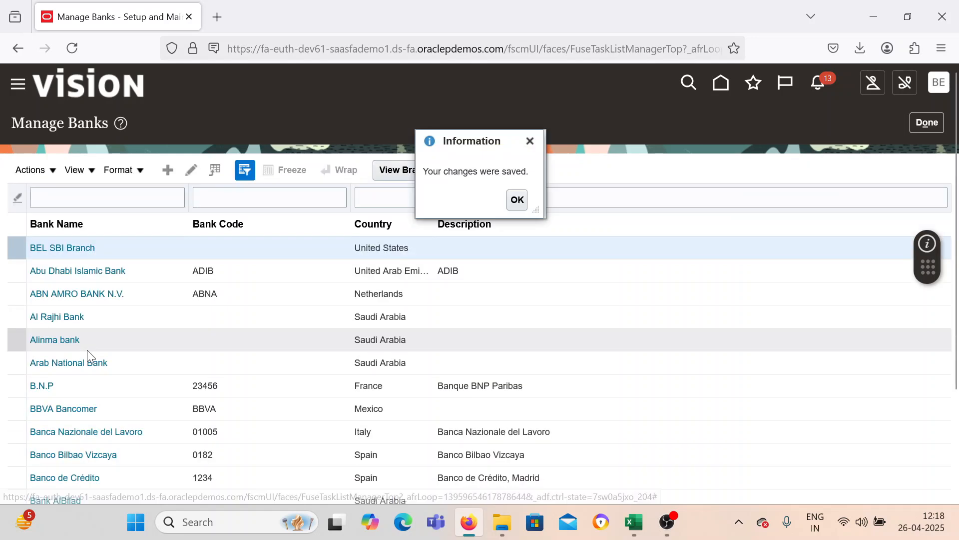
{"action": "left_click", "coordinate": [515, 199]}
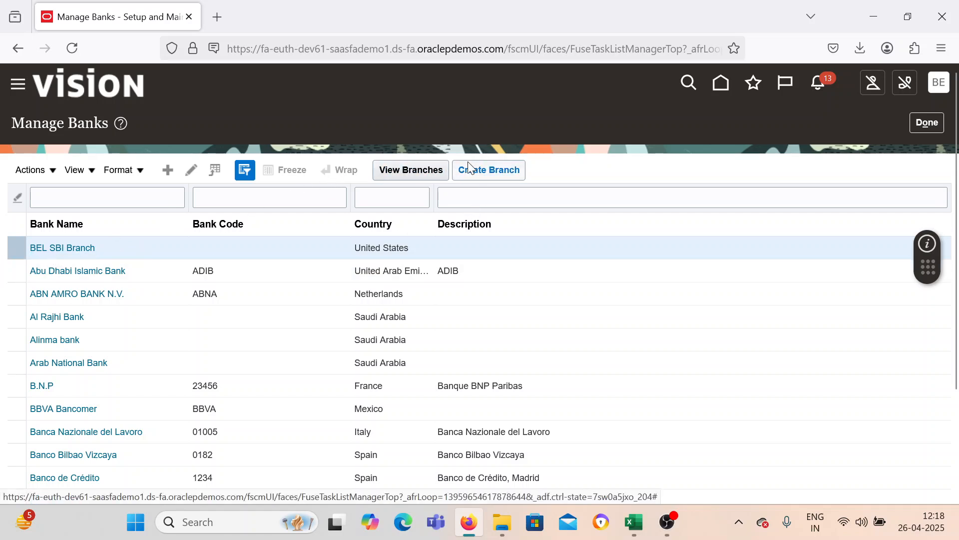
Start a new branch for the BEL SBI Branch bank and name it BEL SBI Branch, leaving the alternate name empty.
{"action": "left_click", "coordinate": [479, 172]}
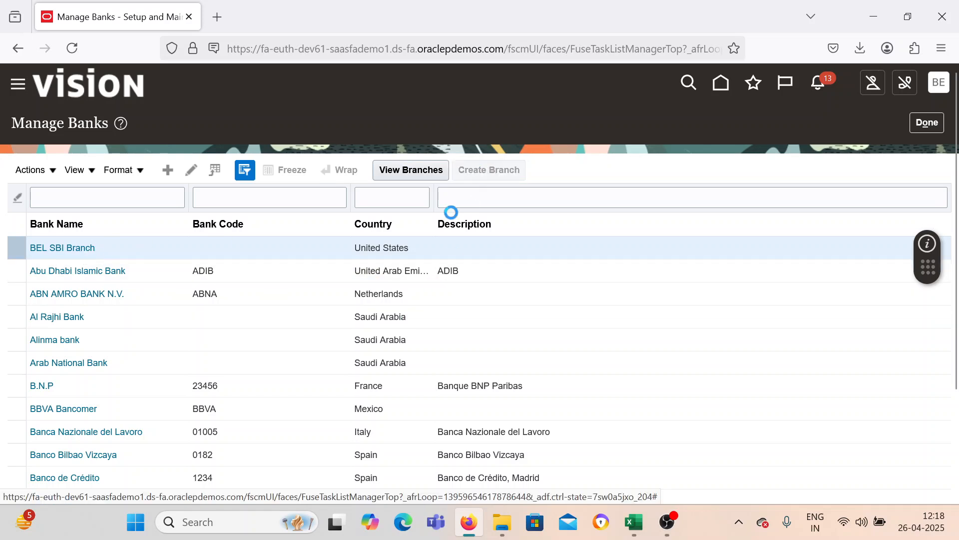
{"action": "left_click", "coordinate": [254, 218]}
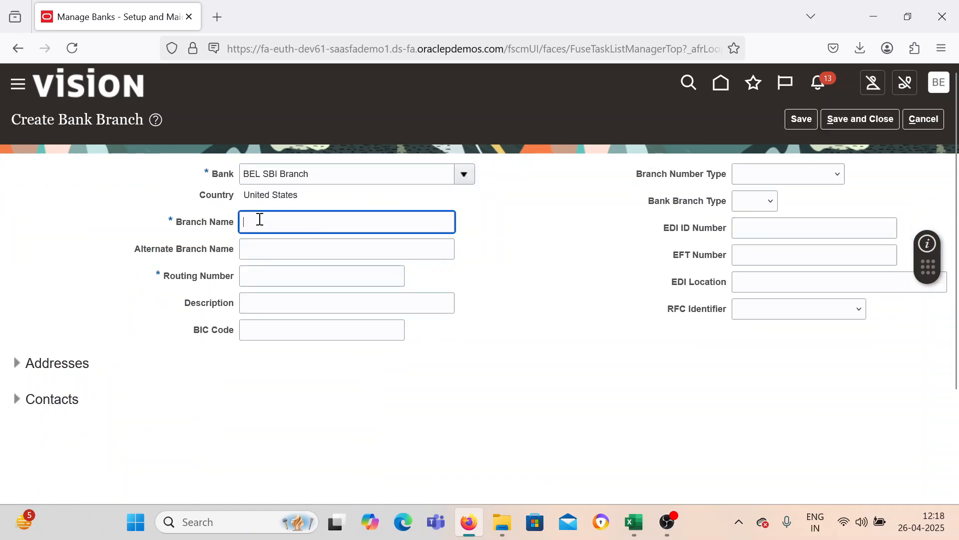
{"action": "type", "text": "BEL Sbir "}
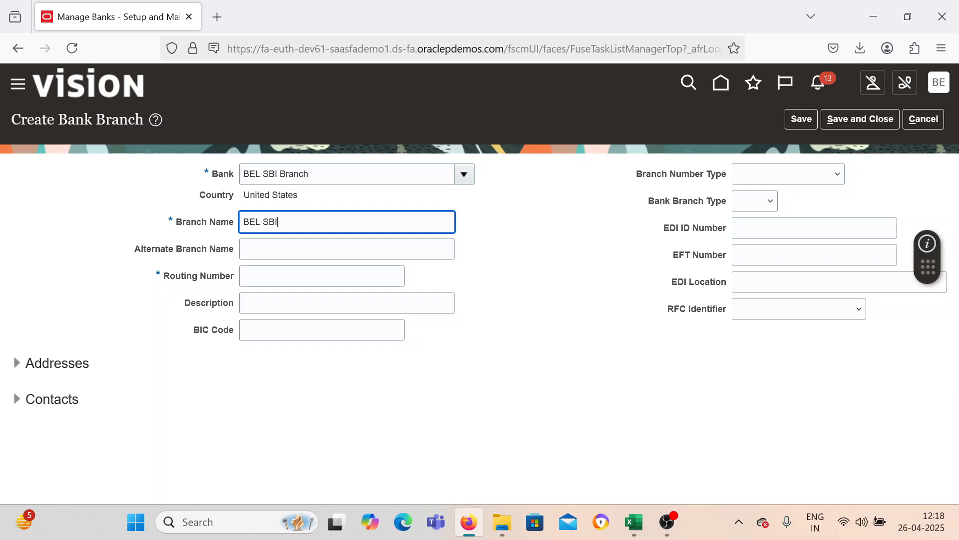
{"action": "type", "text": "anch"}
{"action": "key", "text": "Tab"}
{"action": "key", "text": "Tab"}
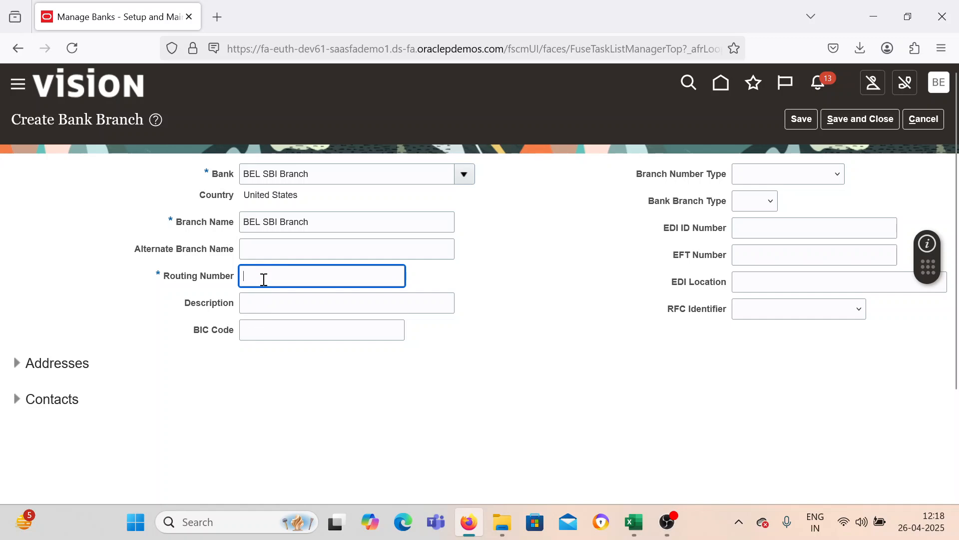
Search the web for "us routing number" in a new browser tab.
{"action": "left_click", "coordinate": [218, 15]}
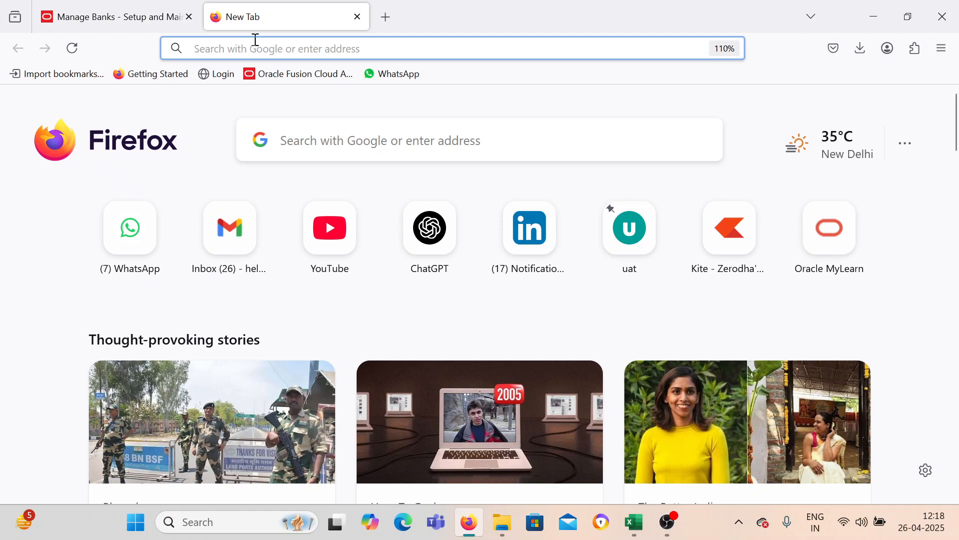
{"action": "type", "text": "US "}
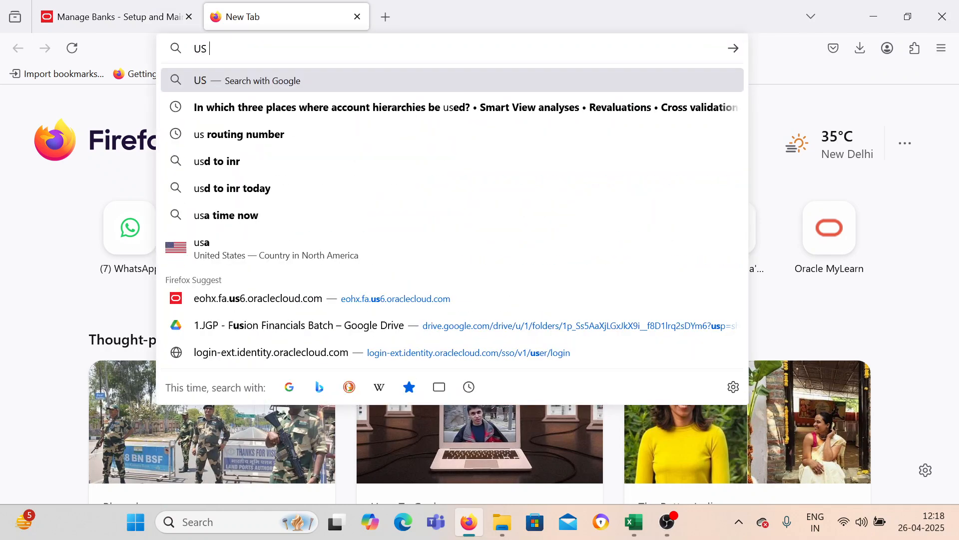
{"action": "type", "text": "Routing"}
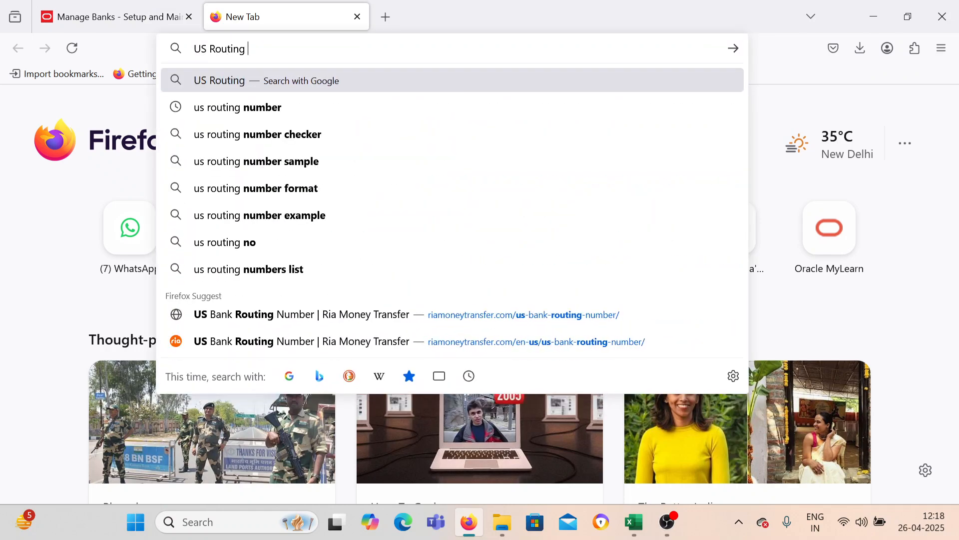
{"action": "left_click", "coordinate": [278, 111]}
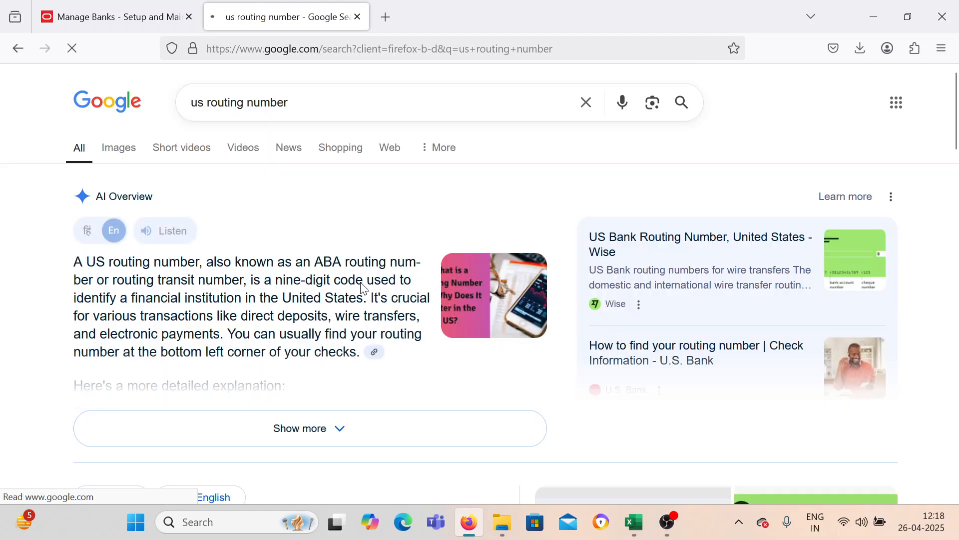
Expand the first related question in the search results and copy the Bank of America routing number from its answer.
{"action": "scroll", "coordinate": [368, 354], "scroll_direction": "down", "scroll_amount": 5}
{"action": "scroll", "coordinate": [368, 354], "scroll_direction": "down", "scroll_amount": 3}
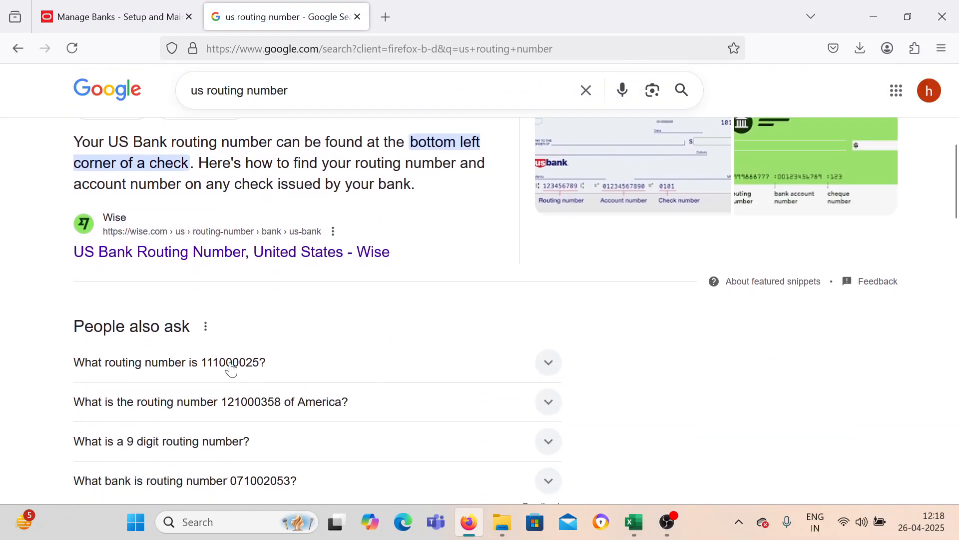
{"action": "left_click", "coordinate": [243, 369]}
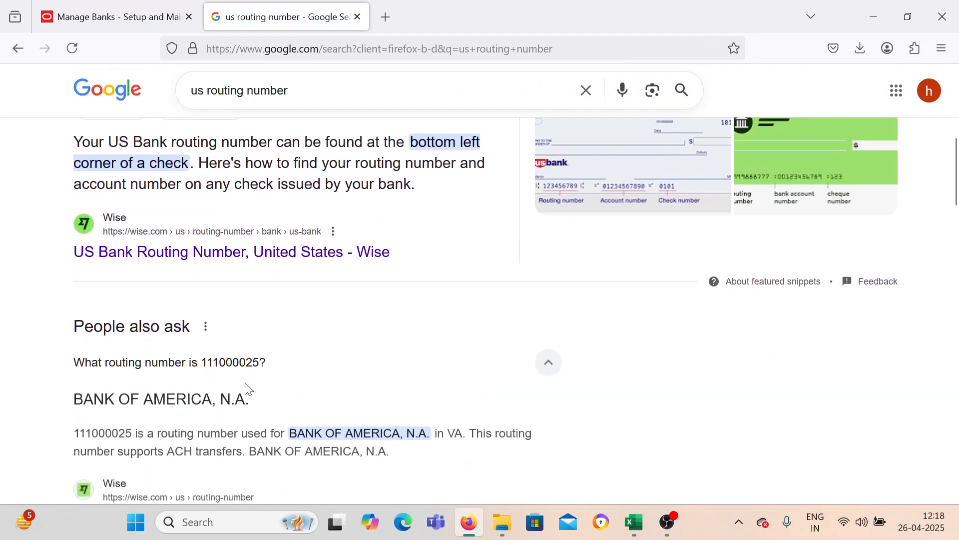
{"action": "scroll", "coordinate": [252, 408], "scroll_direction": "down", "scroll_amount": 2}
{"action": "scroll", "coordinate": [252, 409], "scroll_direction": "down", "scroll_amount": 1}
{"action": "left_click_drag", "start_coordinate": [133, 356], "coordinate": [76, 361]}
{"action": "key", "text": "ctrl+c"}
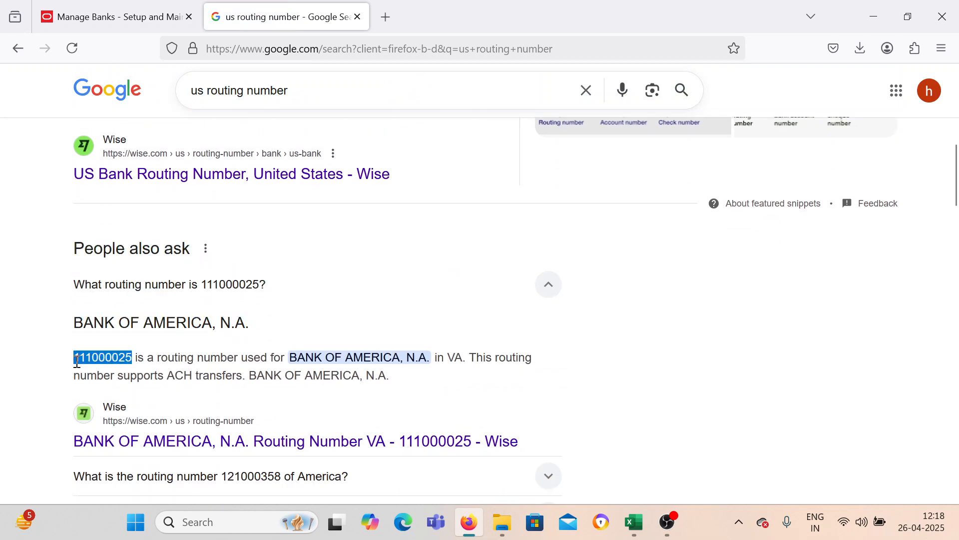
Return to the Create Bank Branch page, paste the copied routing number, then save and close the branch.
{"action": "left_click", "coordinate": [150, 15]}
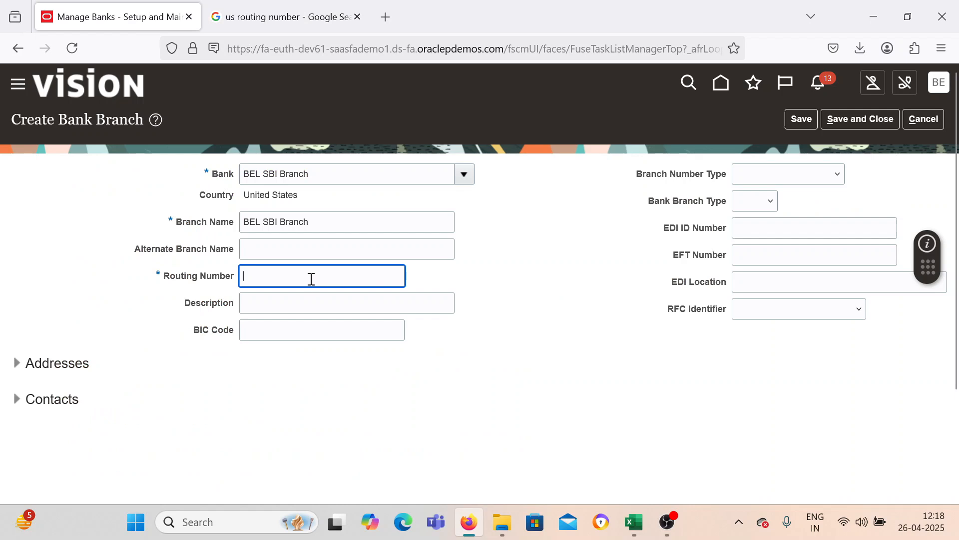
{"action": "key", "text": "ctrl+v"}
{"action": "left_click", "coordinate": [517, 349]}
{"action": "left_click", "coordinate": [860, 119]}
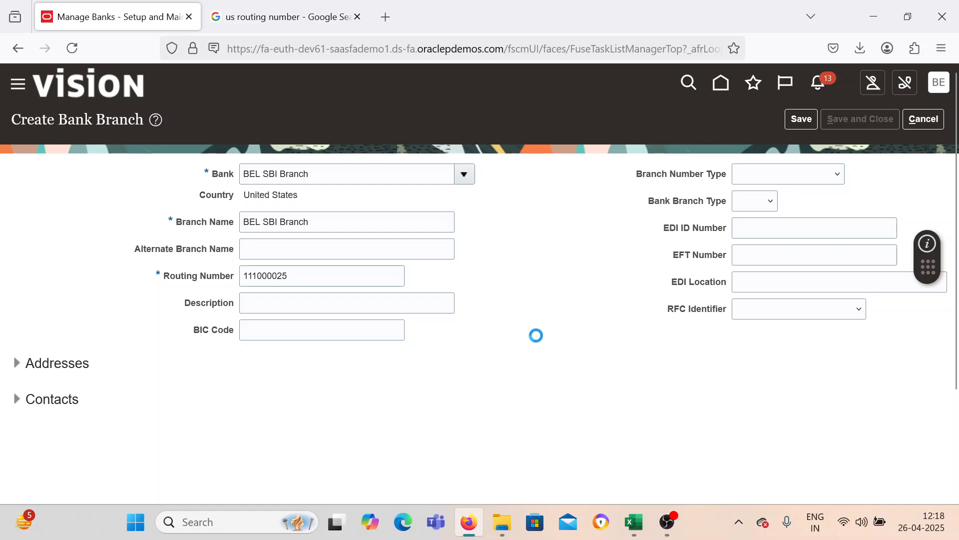
{"action": "left_click", "coordinate": [518, 199]}
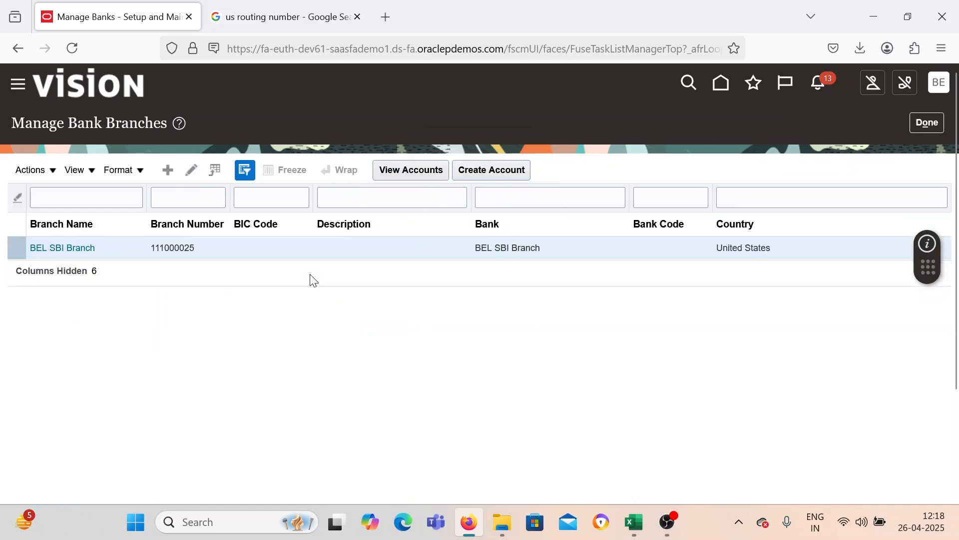
Start a new bank account for the BEL SBI Branch branch and name the account BEL SBI.
{"action": "left_click", "coordinate": [492, 170]}
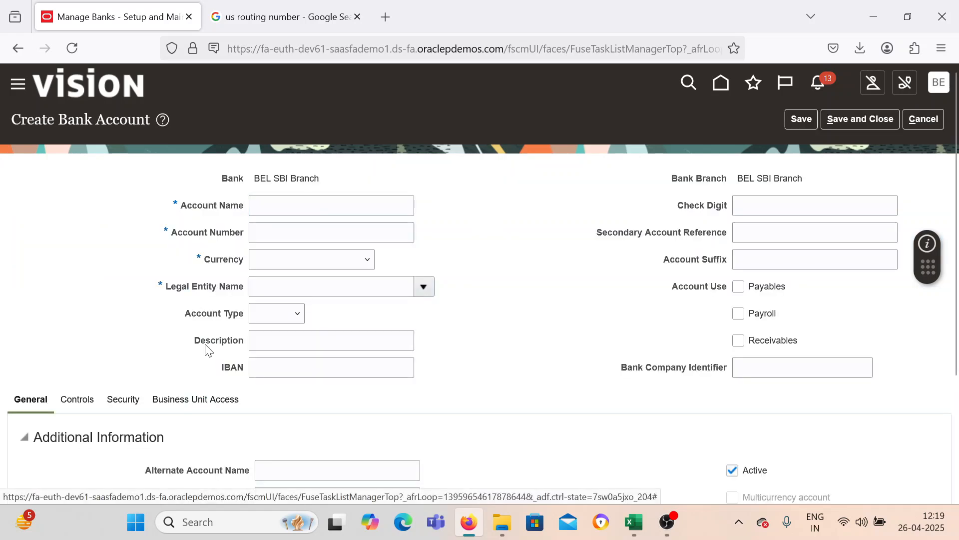
{"action": "left_click", "coordinate": [288, 199]}
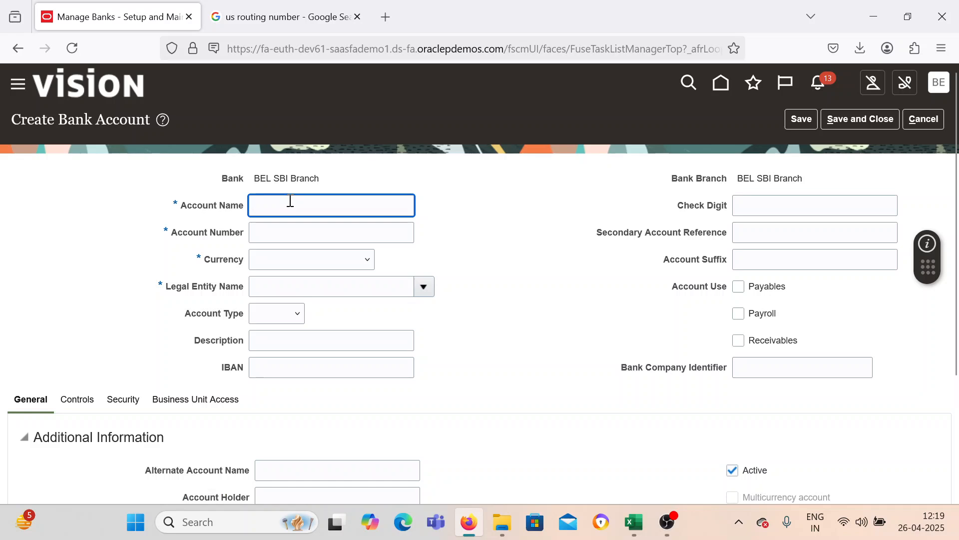
{"action": "type", "text": "BEL SBI"}
{"action": "key", "text": "Tab"}
{"action": "key", "text": "Tab"}
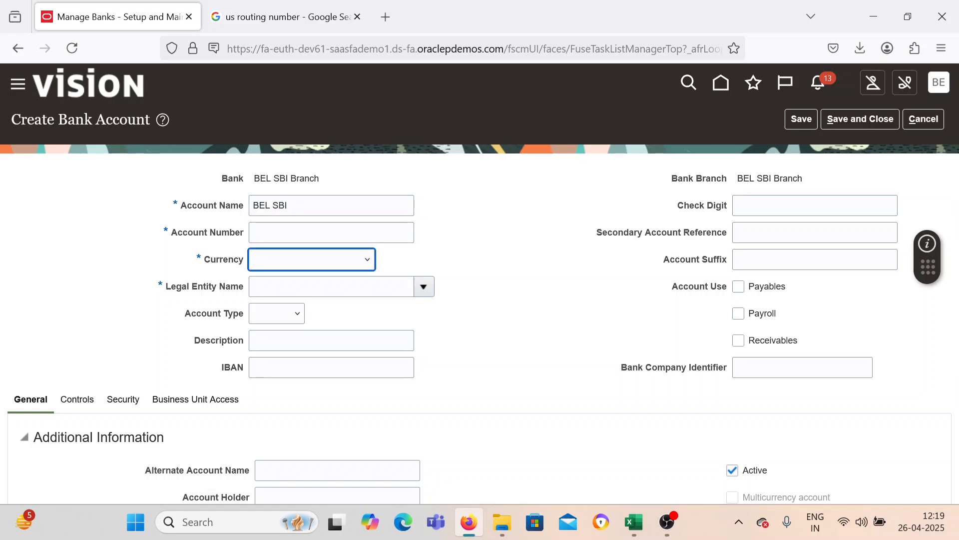
Enter the bank account number and set the account's currency to USD - US Dollar.
{"action": "left_click", "coordinate": [323, 227]}
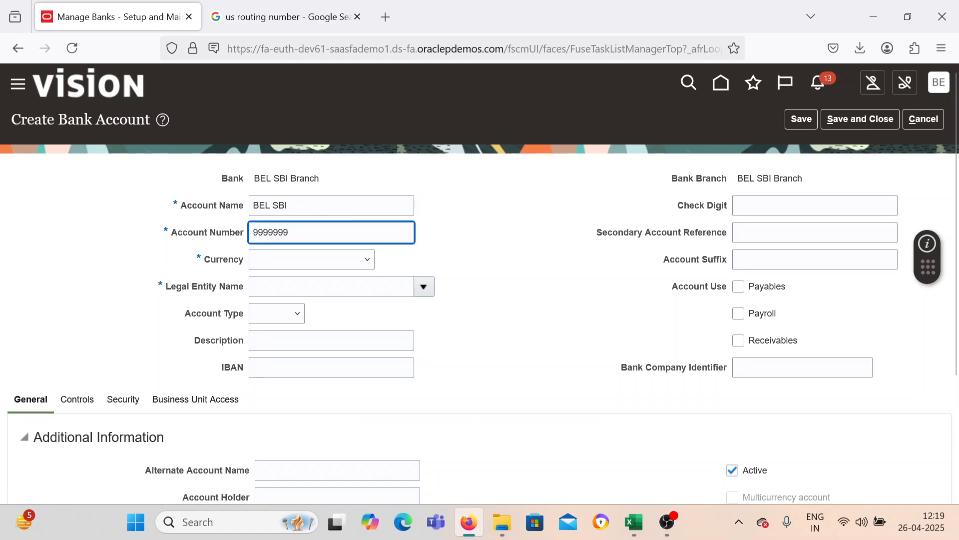
{"action": "key", "text": "Tab"}
{"action": "type", "text": "us"}
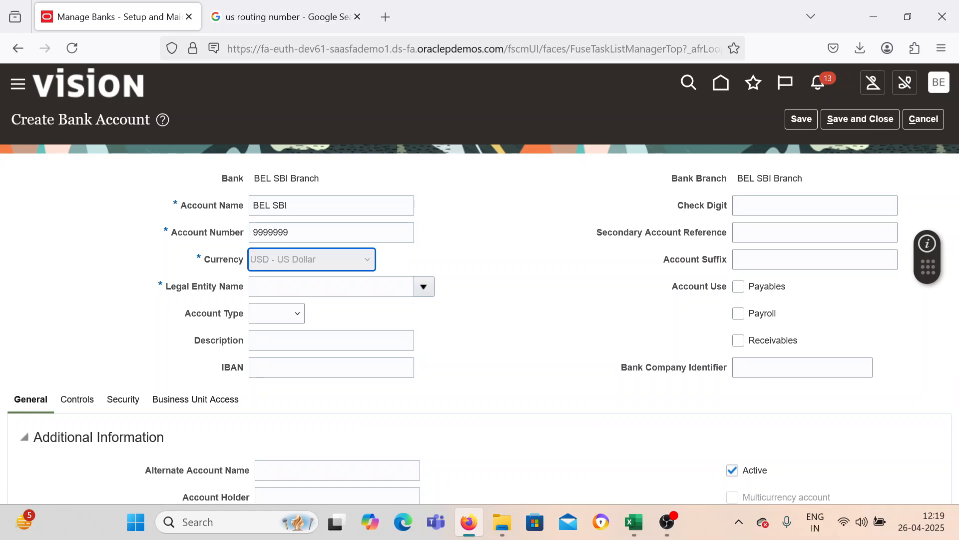
{"action": "key", "text": "Tab"}
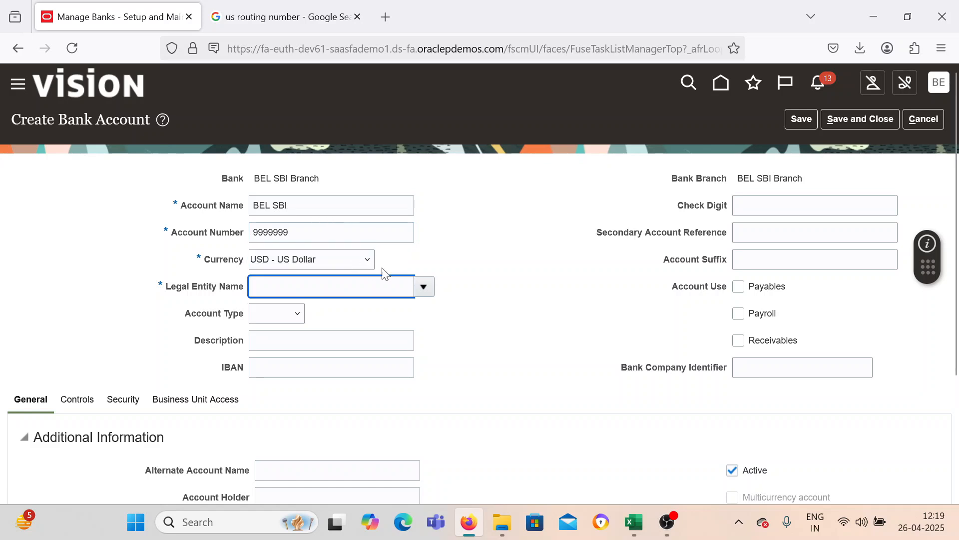
Assign BEL US LEGAL ENTITY as the bank account's legal entity and review the GL accounts and additional information.
{"action": "left_click", "coordinate": [424, 286]}
{"action": "left_click_drag", "start_coordinate": [955, 164], "coordinate": [957, 244]}
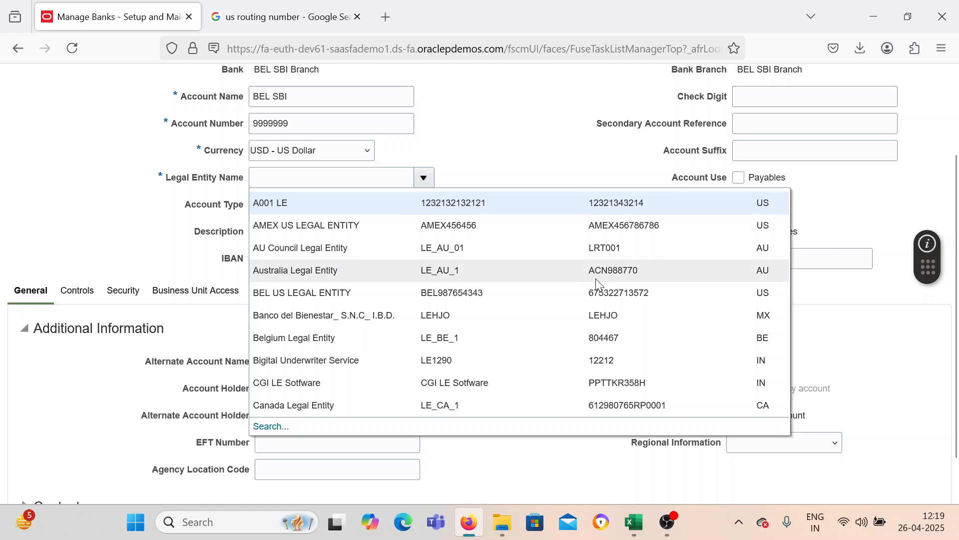
{"action": "left_click", "coordinate": [352, 292]}
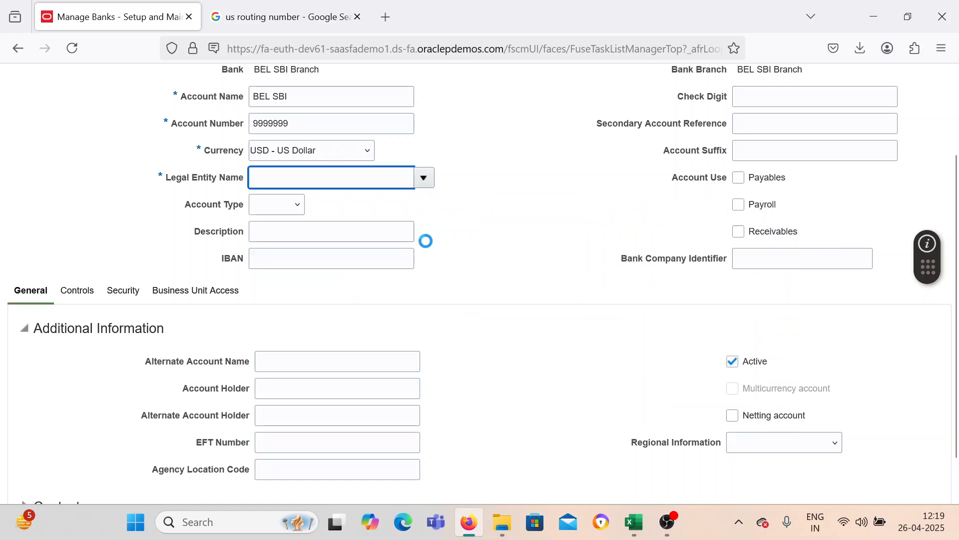
{"action": "left_click", "coordinate": [461, 232]}
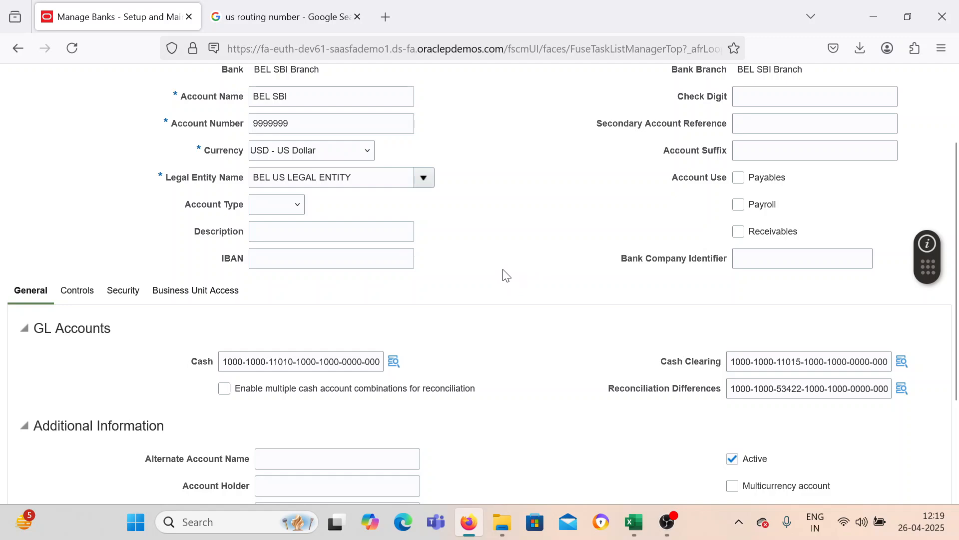
{"action": "scroll", "coordinate": [506, 257], "scroll_direction": "down", "scroll_amount": 2}
{"action": "scroll", "coordinate": [505, 257], "scroll_direction": "down", "scroll_amount": 2}
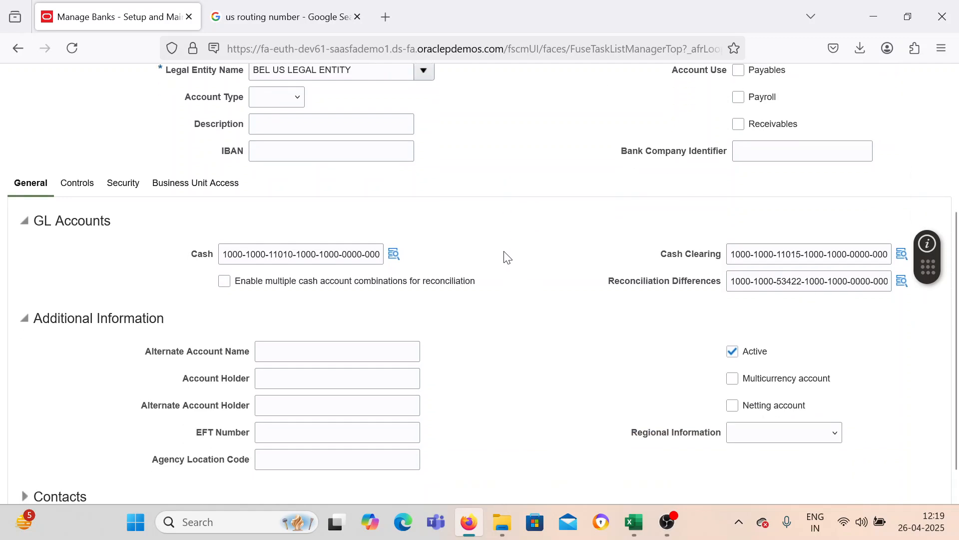
{"action": "scroll", "coordinate": [507, 257], "scroll_direction": "up", "scroll_amount": 6}
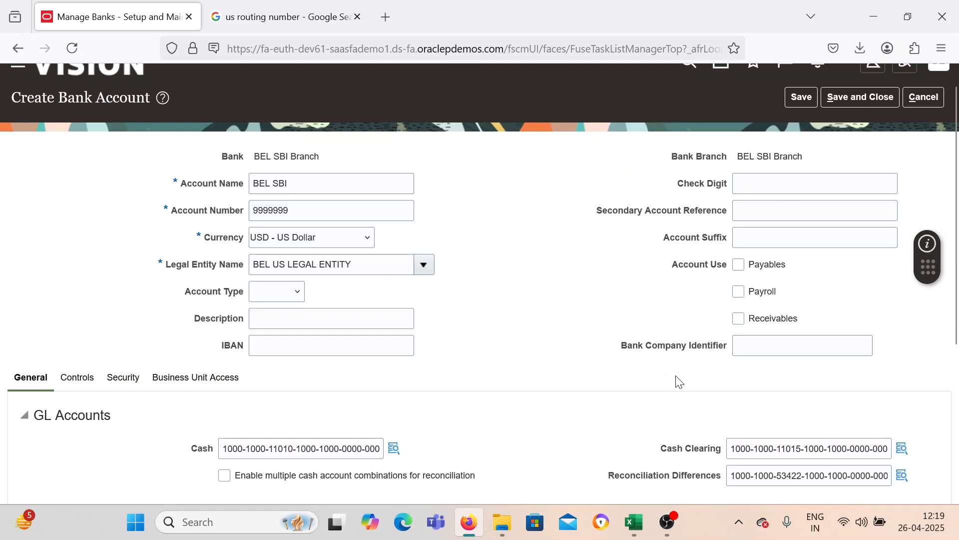
Enable the BEL SBI bank account for Payables and Receivables use.
{"action": "left_click", "coordinate": [738, 265]}
{"action": "left_click", "coordinate": [738, 319]}
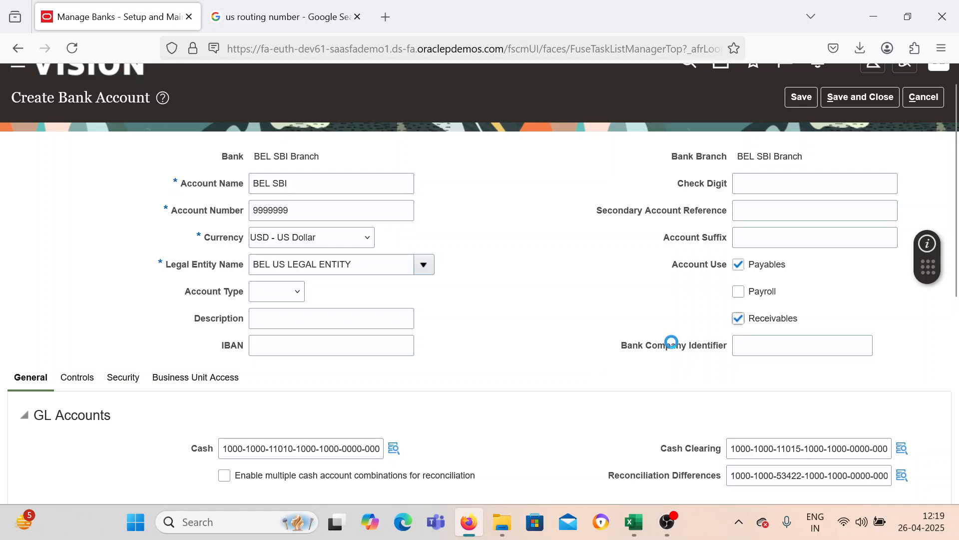
{"action": "scroll", "coordinate": [672, 358], "scroll_direction": "down", "scroll_amount": 5}
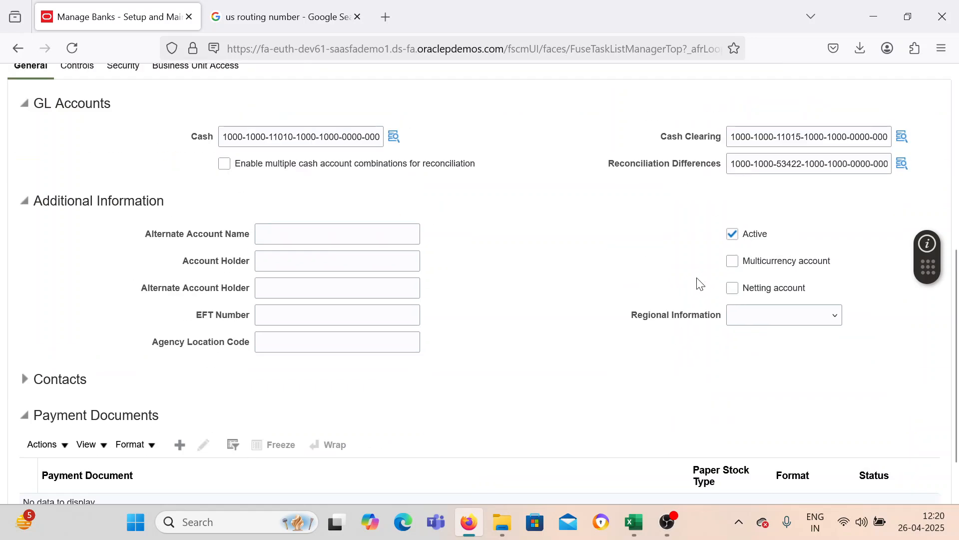
{"action": "scroll", "coordinate": [696, 284], "scroll_direction": "up", "scroll_amount": 3}
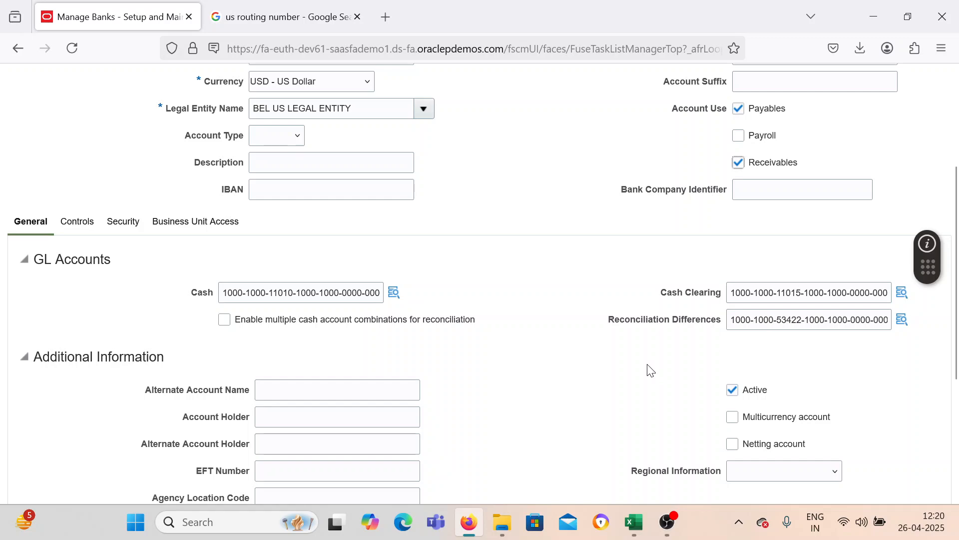
{"action": "scroll", "coordinate": [651, 370], "scroll_direction": "down", "scroll_amount": 3}
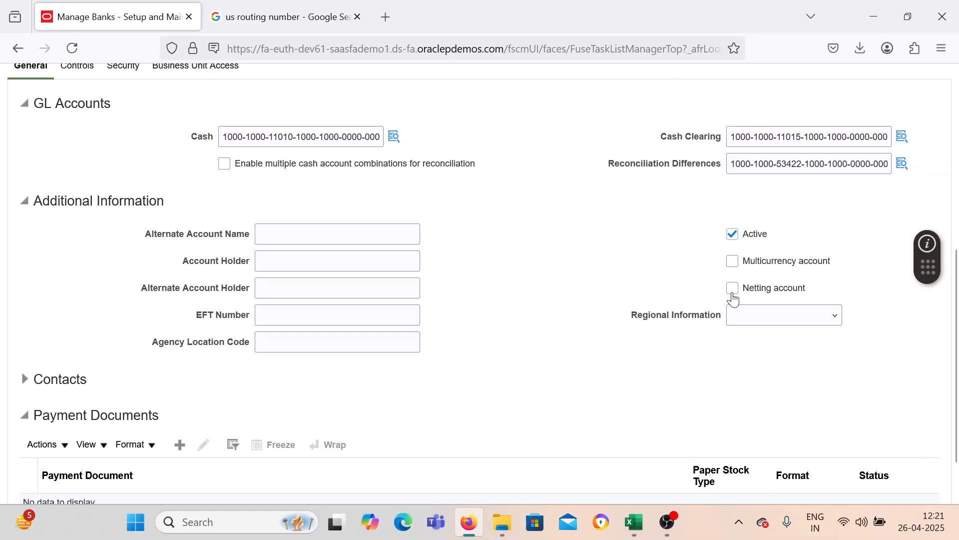
Start a new payment document for the bank account and name it BEL Check.
{"action": "scroll", "coordinate": [578, 340], "scroll_direction": "down", "scroll_amount": 1}
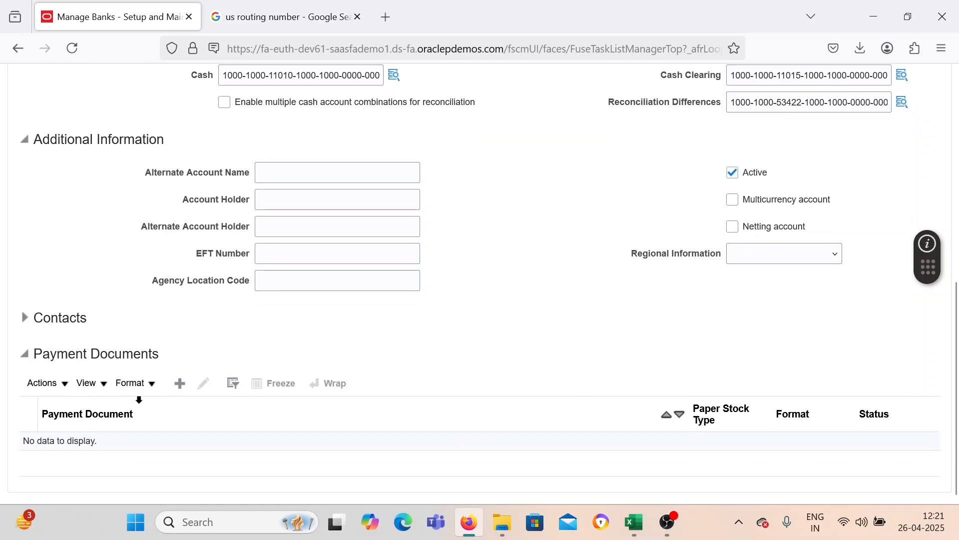
{"action": "left_click", "coordinate": [179, 384]}
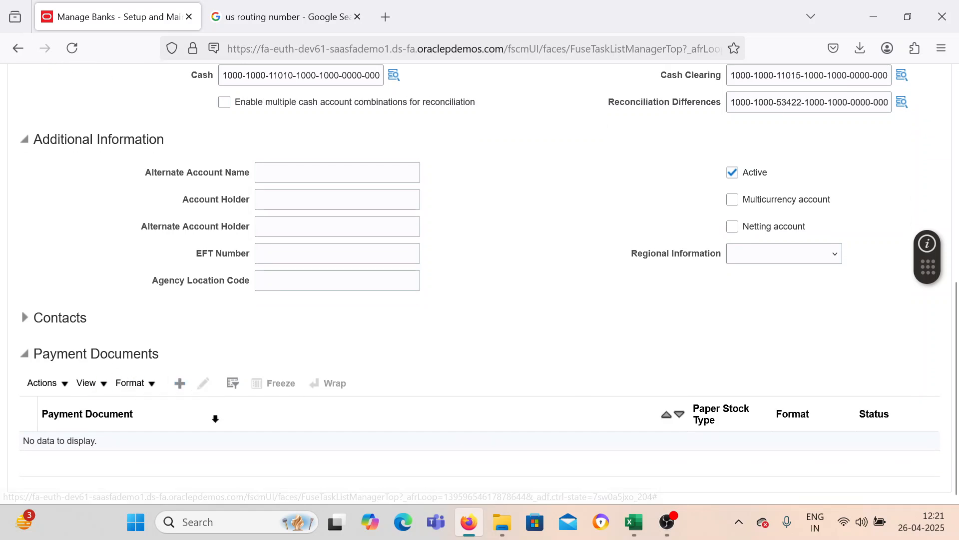
{"action": "type", "text": "BEL"}
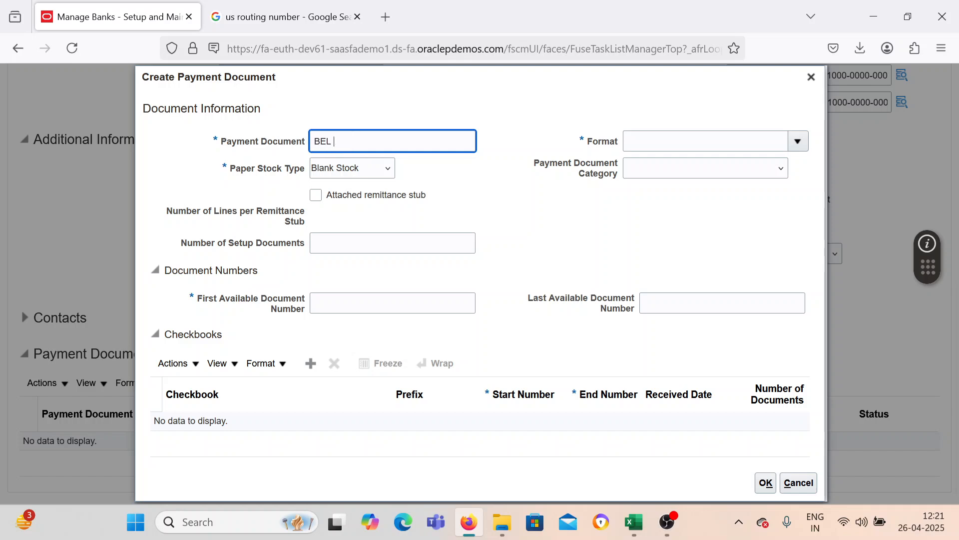
{"action": "type", "text": " Check"}
{"action": "key", "text": "Tab"}
{"action": "key", "text": "Tab"}
{"action": "key", "text": "Tab"}
{"action": "key", "text": "Tab"}
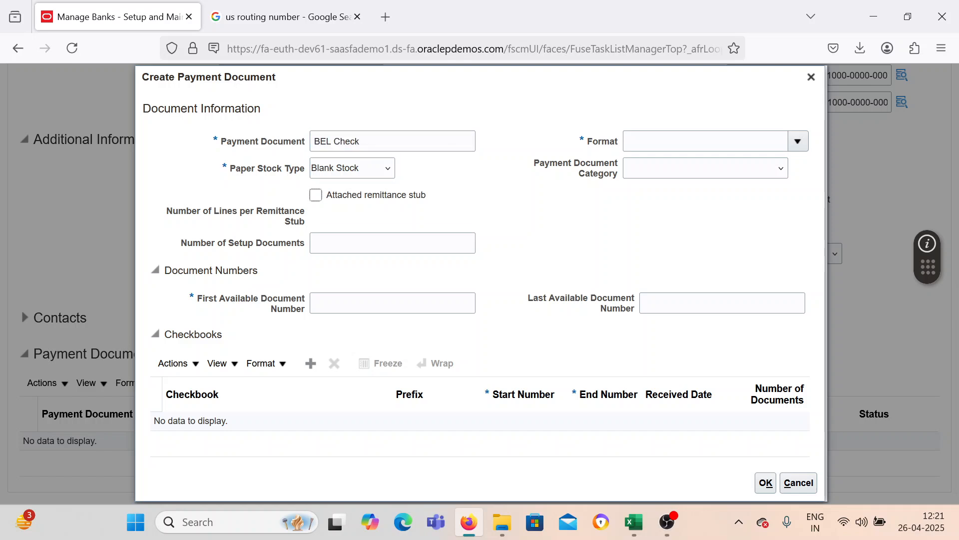
Search the payment document formats for "Stand" and select Standard Check Format.
{"action": "left_click", "coordinate": [798, 143]}
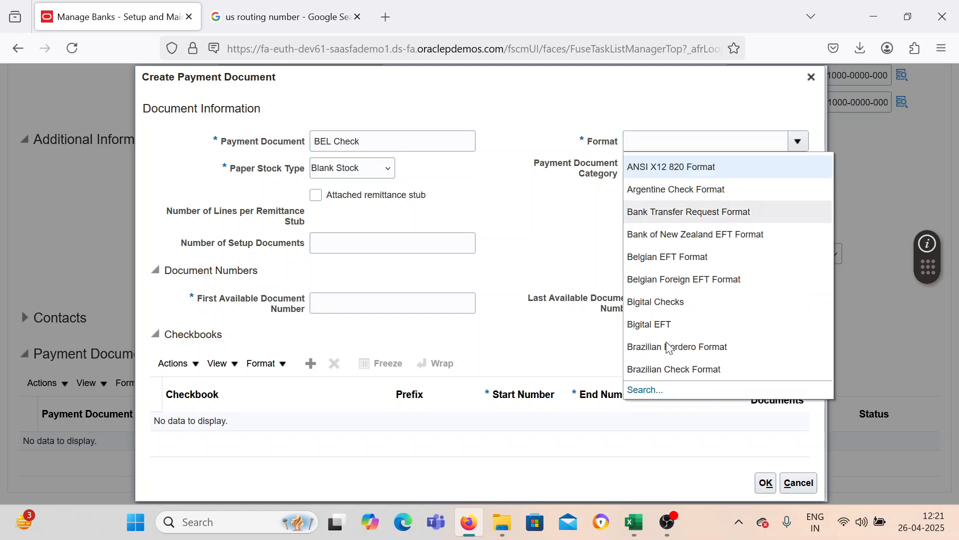
{"action": "left_click", "coordinate": [644, 389]}
{"action": "left_click", "coordinate": [430, 241]}
{"action": "type", "text": "Stand"}
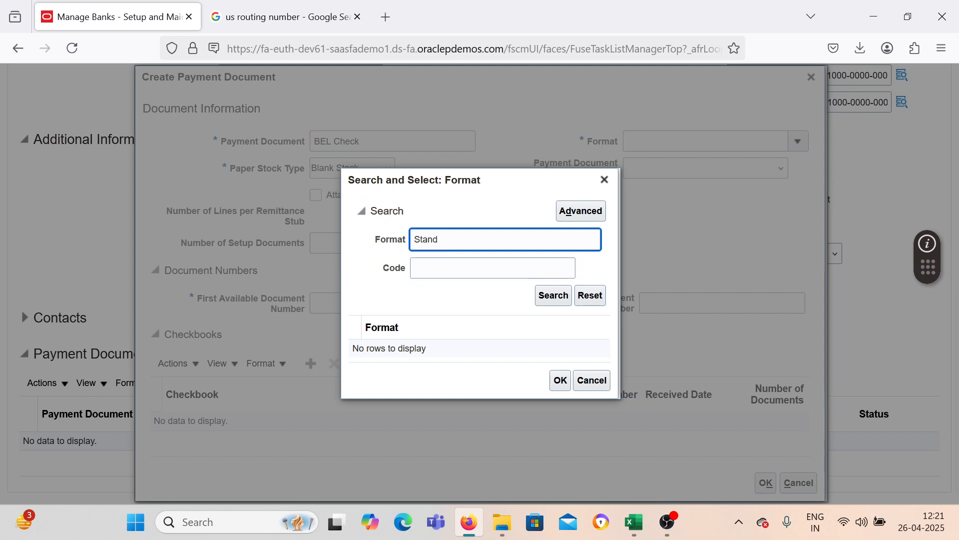
{"action": "key", "text": "Return"}
{"action": "left_click", "coordinate": [464, 312]}
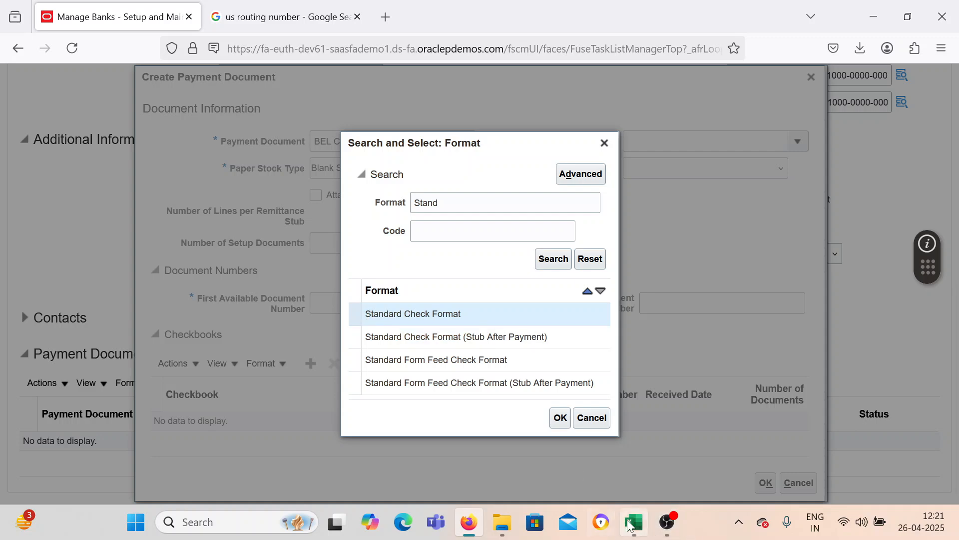
Switch to the Excel checklist to look at the Create Payment Process Profile (PPP) task, and return to Firefox.
{"action": "mouse_move", "coordinate": [633, 522]}
{"action": "mouse_move", "coordinate": [573, 465]}
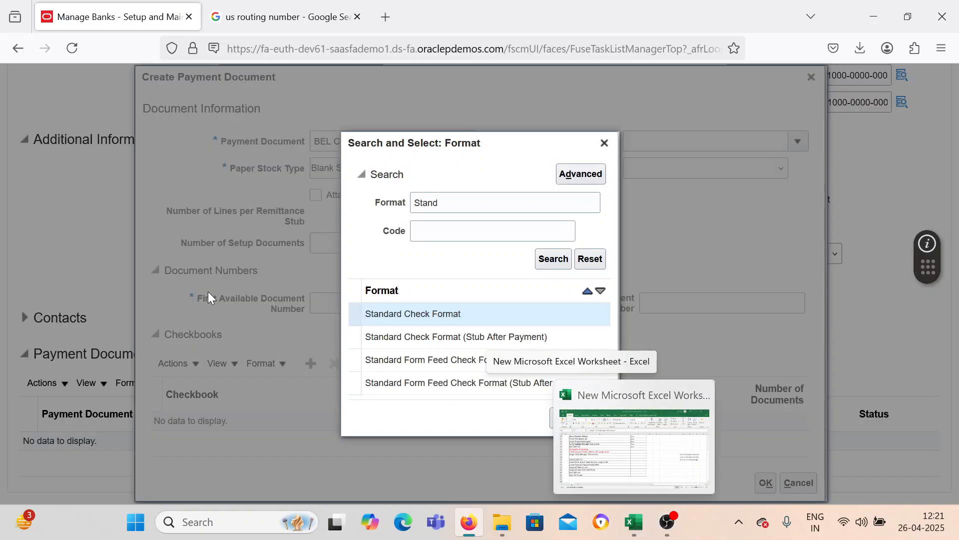
{"action": "left_click", "coordinate": [633, 522]}
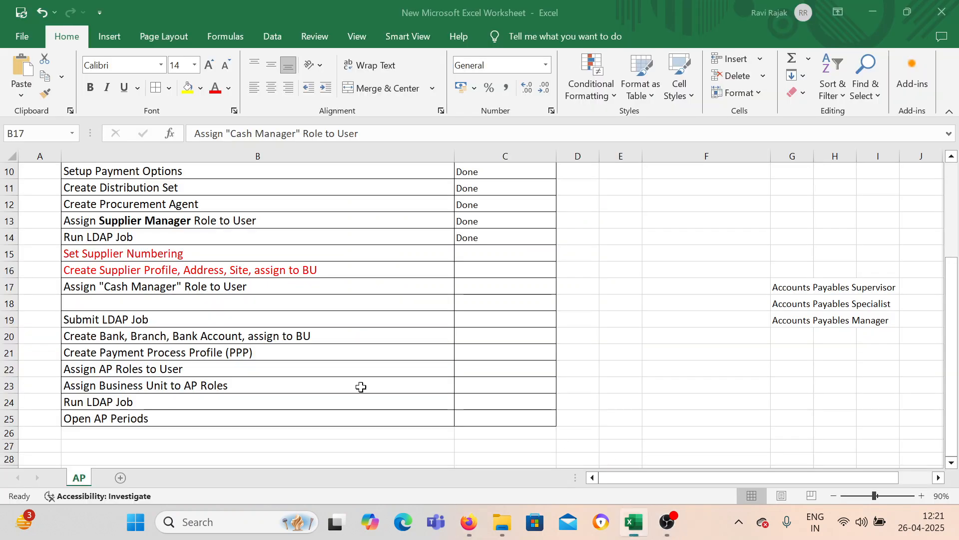
{"action": "left_click", "coordinate": [138, 354]}
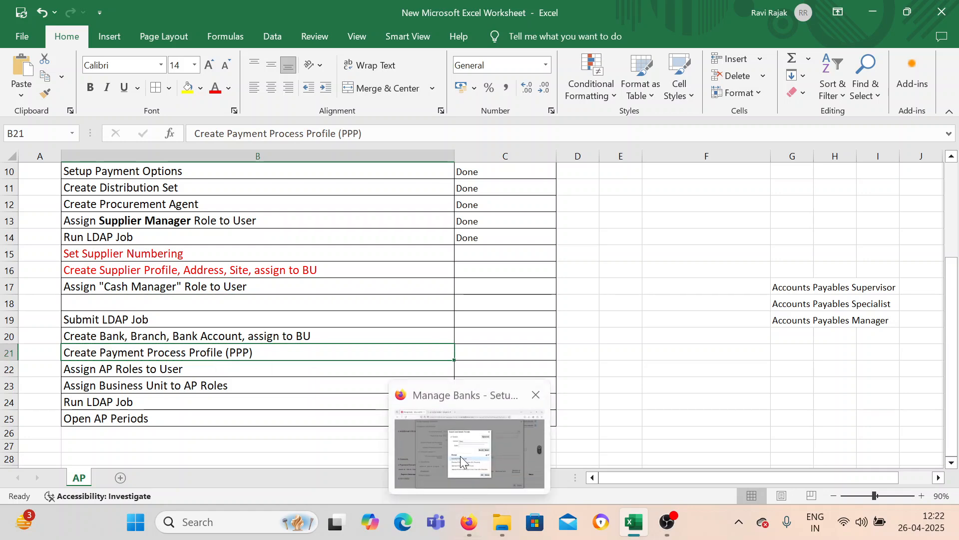
{"action": "left_click", "coordinate": [468, 522]}
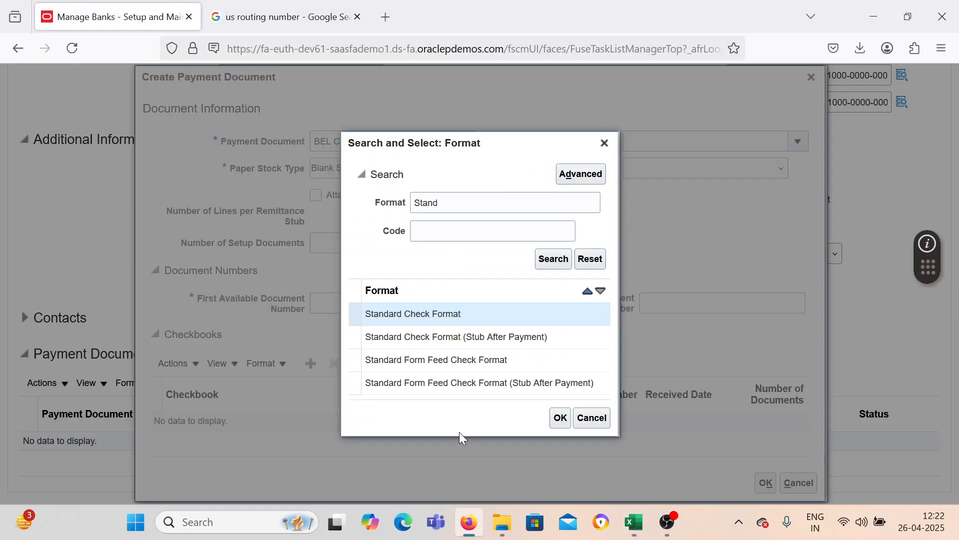
Accept the chosen format and complete the payment document with first available number 1 and last available number 999999.
{"action": "left_click", "coordinate": [560, 417]}
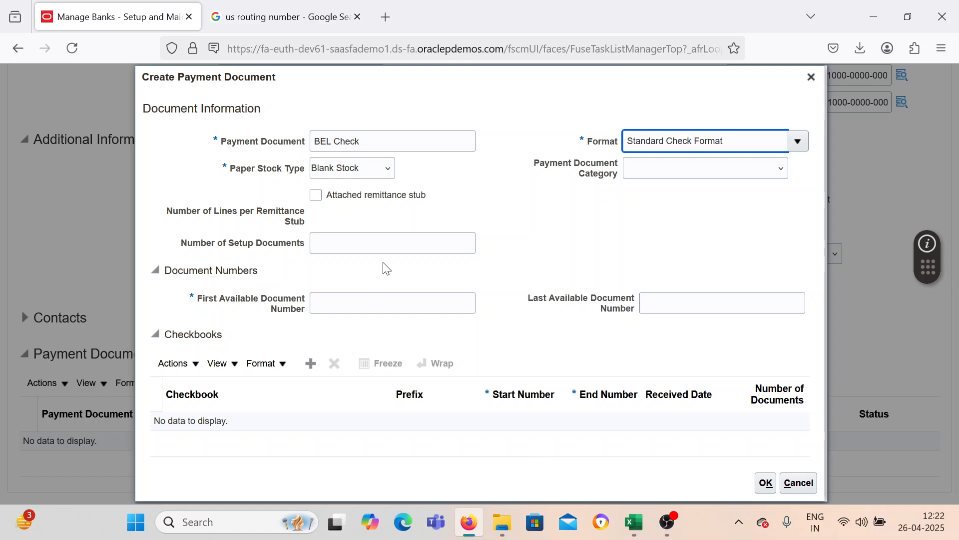
{"action": "left_click", "coordinate": [353, 304]}
{"action": "type", "text": "0"}
{"action": "key", "text": "BackSpace"}
{"action": "type", "text": "1"}
{"action": "key", "text": "Tab"}
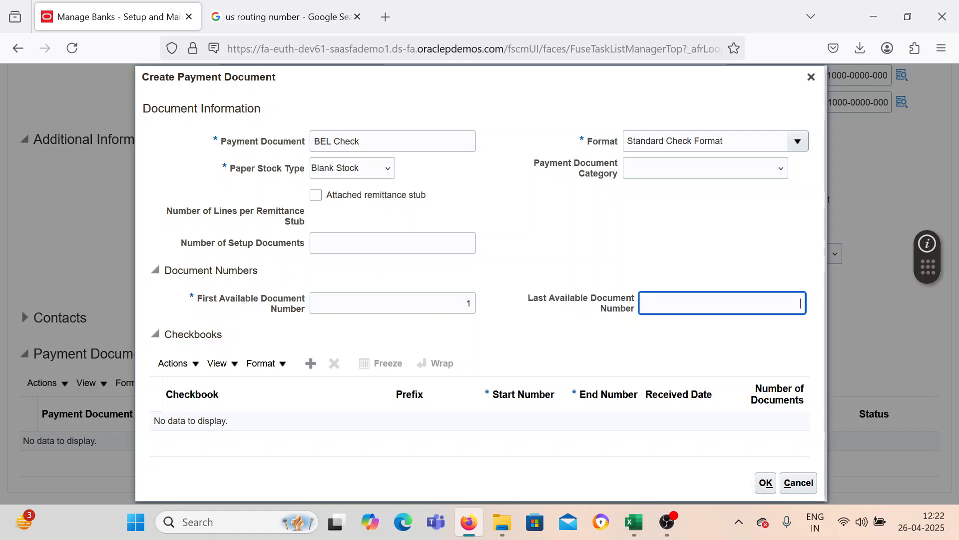
{"action": "type", "text": "o999999"}
{"action": "left_click", "coordinate": [771, 300]}
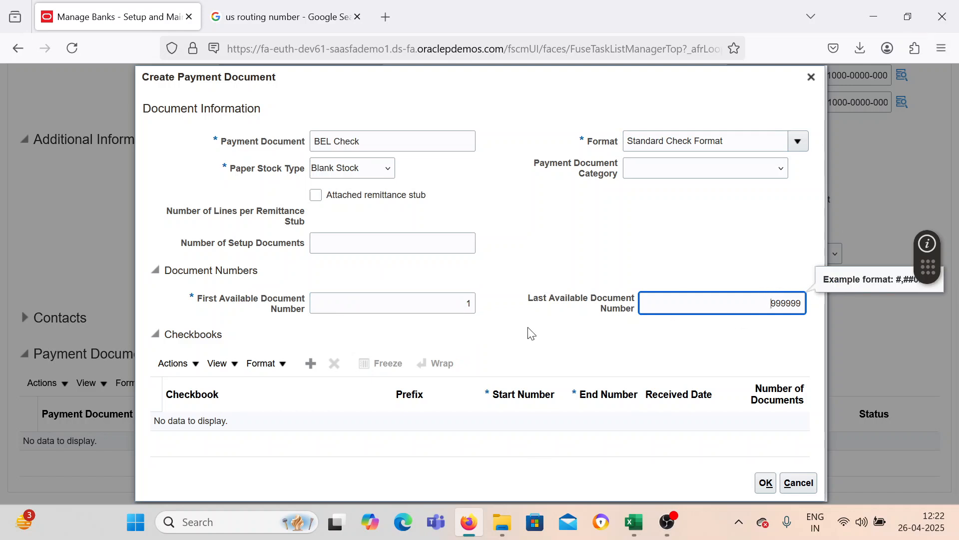
{"action": "left_click", "coordinate": [533, 350]}
{"action": "left_click", "coordinate": [765, 483]}
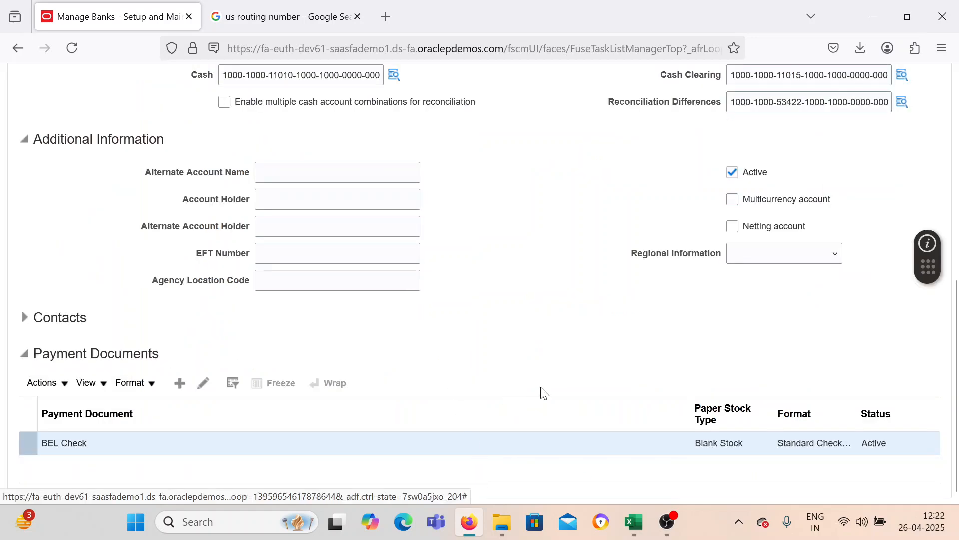
Examine the bank account's cash management, payables and receivables controls and its security settings.
{"action": "scroll", "coordinate": [554, 368], "scroll_direction": "up", "scroll_amount": 10}
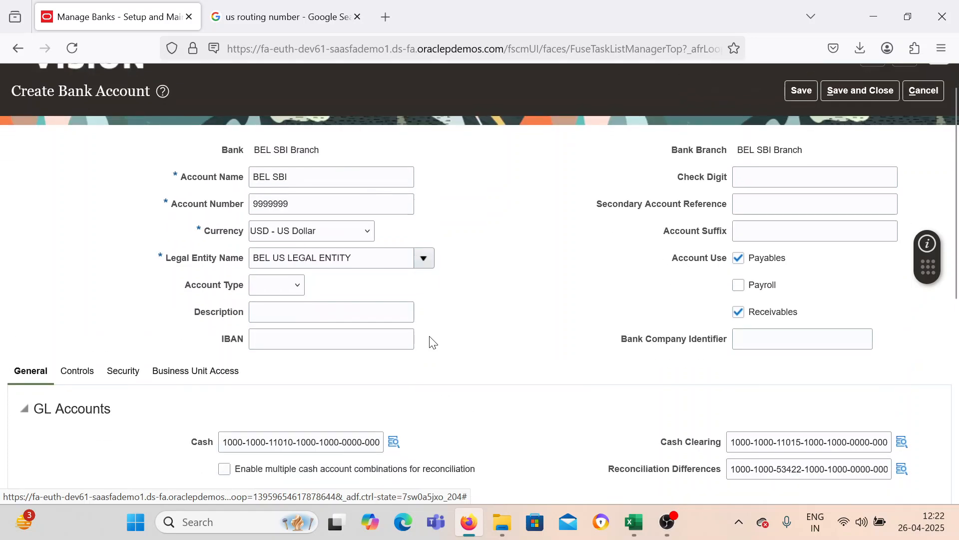
{"action": "scroll", "coordinate": [433, 343], "scroll_direction": "down", "scroll_amount": 3}
{"action": "left_click", "coordinate": [77, 243]}
{"action": "scroll", "coordinate": [168, 354], "scroll_direction": "down", "scroll_amount": 5}
{"action": "scroll", "coordinate": [198, 184], "scroll_direction": "up", "scroll_amount": 2}
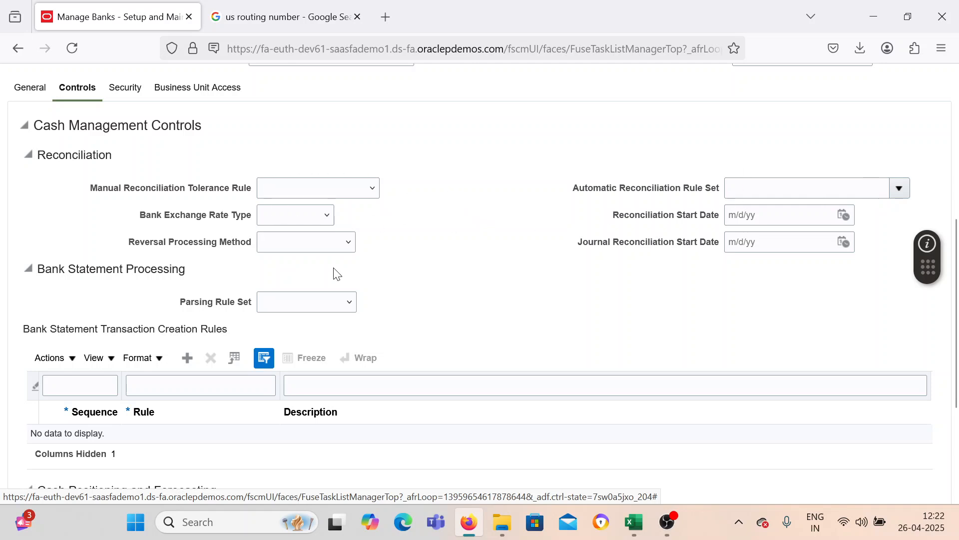
{"action": "scroll", "coordinate": [337, 273], "scroll_direction": "down", "scroll_amount": 2}
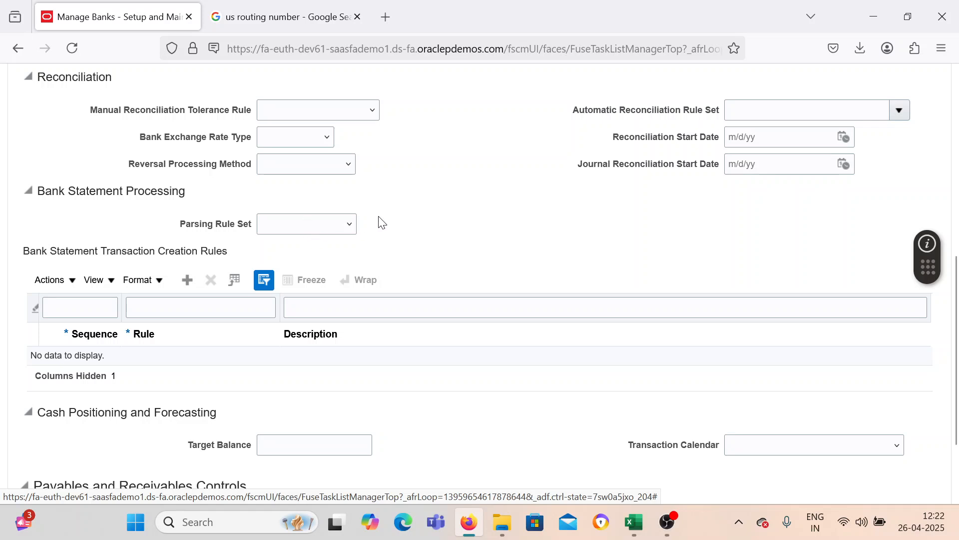
{"action": "scroll", "coordinate": [422, 214], "scroll_direction": "down", "scroll_amount": 3}
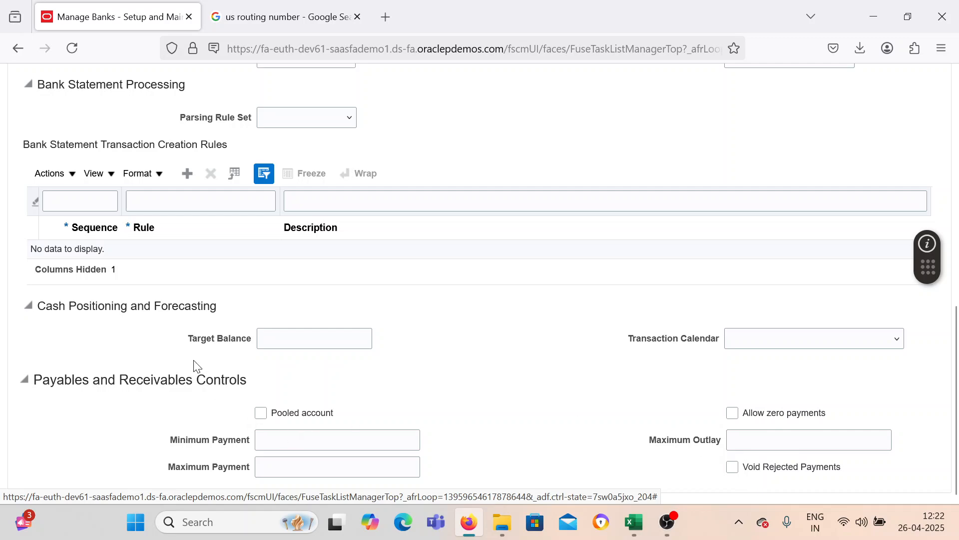
{"action": "scroll", "coordinate": [192, 360], "scroll_direction": "up", "scroll_amount": 4}
{"action": "scroll", "coordinate": [190, 355], "scroll_direction": "down", "scroll_amount": 2}
{"action": "scroll", "coordinate": [135, 345], "scroll_direction": "up", "scroll_amount": 6}
{"action": "left_click", "coordinate": [125, 216]}
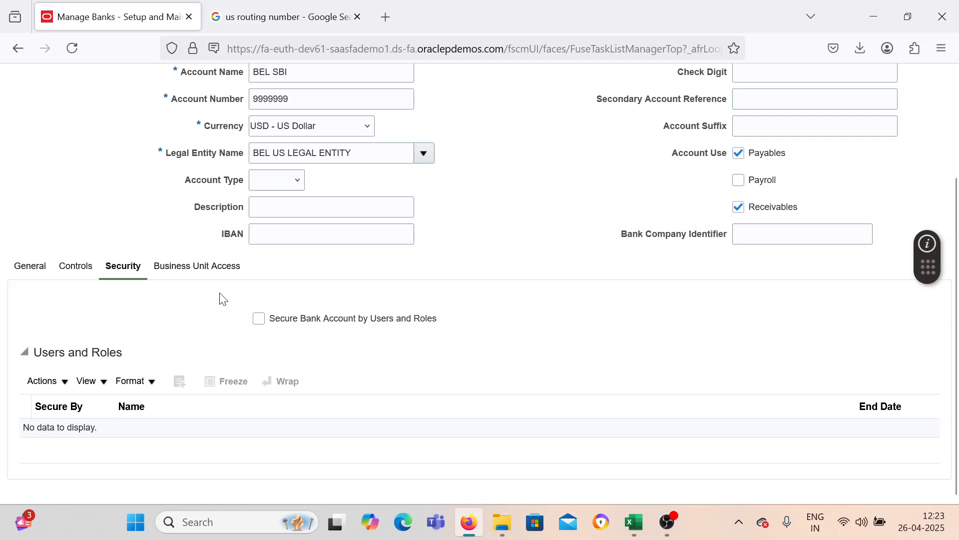
Grant BEL US 1 BUSINESS UNIT access to the bank account, keeping the default GL accounts.
{"action": "left_click", "coordinate": [221, 273]}
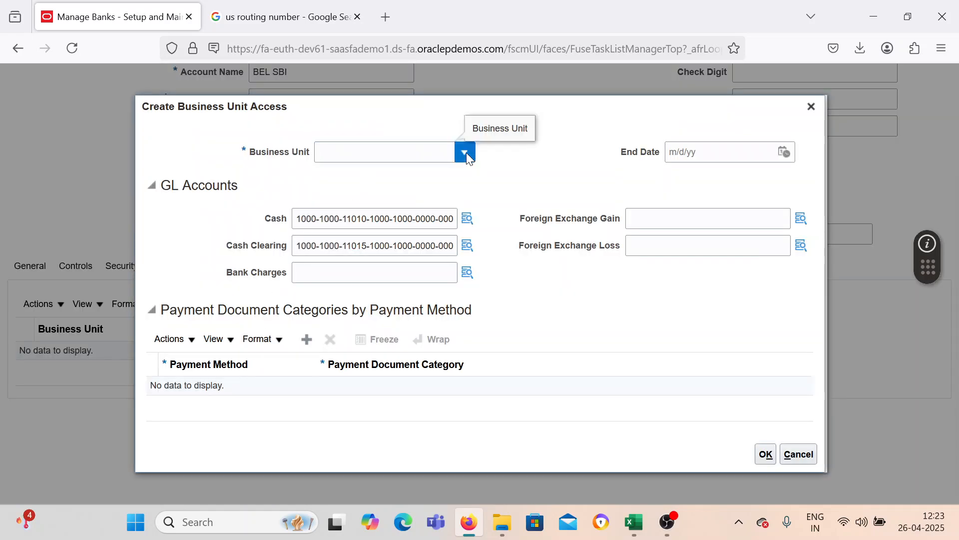
{"action": "left_click", "coordinate": [465, 152]}
{"action": "left_click", "coordinate": [442, 178]}
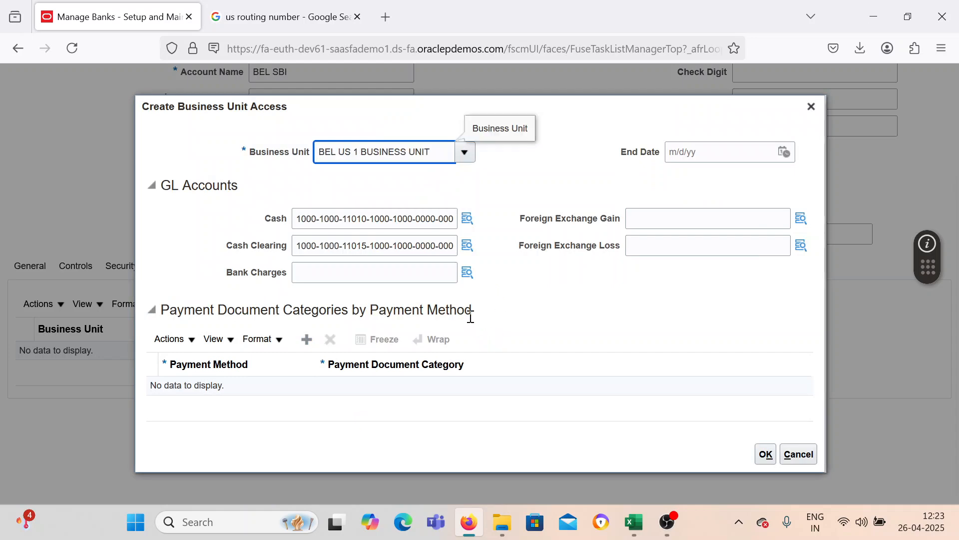
{"action": "left_click", "coordinate": [766, 454]}
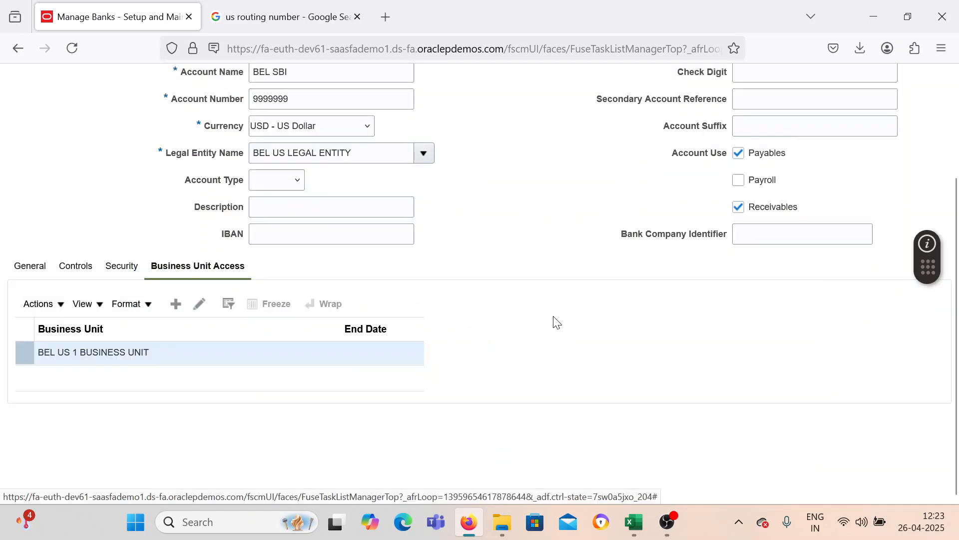
Save and close the bank account, and leave the branch list to return to Manage Banks.
{"action": "scroll", "coordinate": [555, 322], "scroll_direction": "up", "scroll_amount": 3}
{"action": "left_click", "coordinate": [875, 120]}
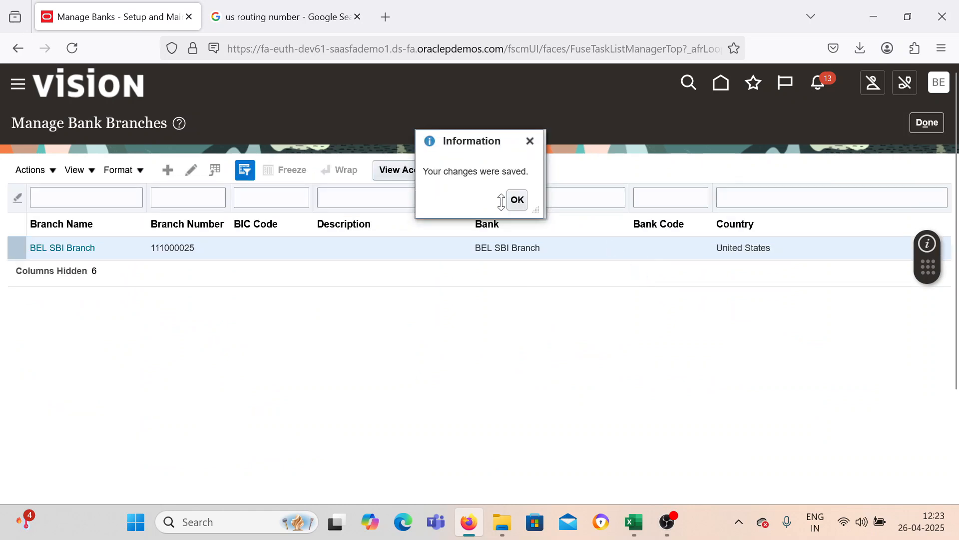
{"action": "left_click", "coordinate": [517, 200]}
{"action": "left_click", "coordinate": [921, 125]}
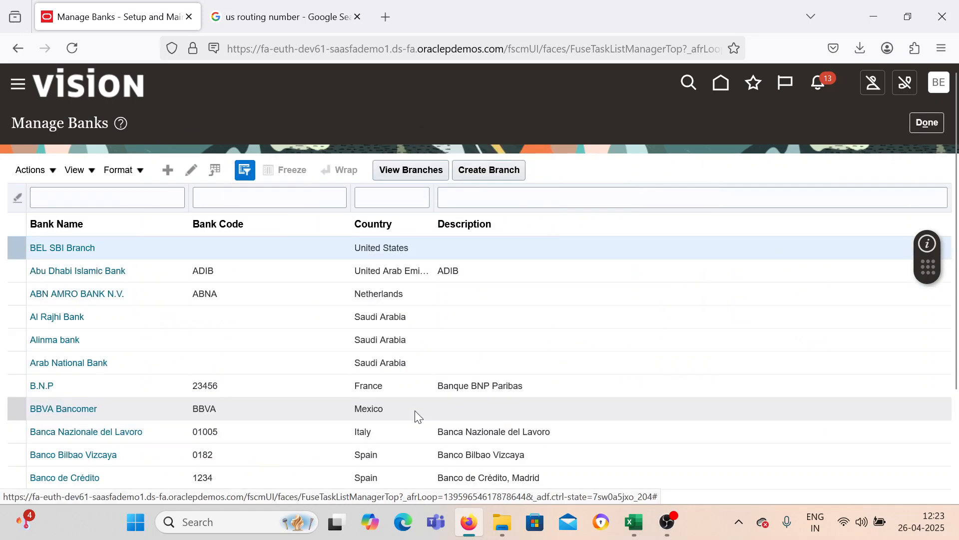
Switch to the Excel checklist and mark "Create Bank, Branch, Bank Account, assign to BU" as Done in C20.
{"action": "left_click", "coordinate": [634, 522]}
{"action": "left_click", "coordinate": [192, 335]}
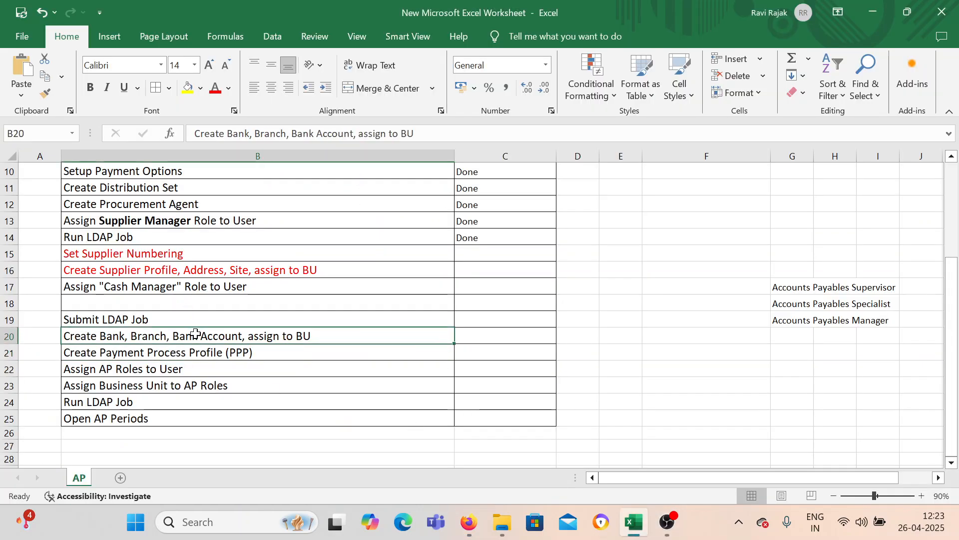
{"action": "left_click", "coordinate": [497, 338]}
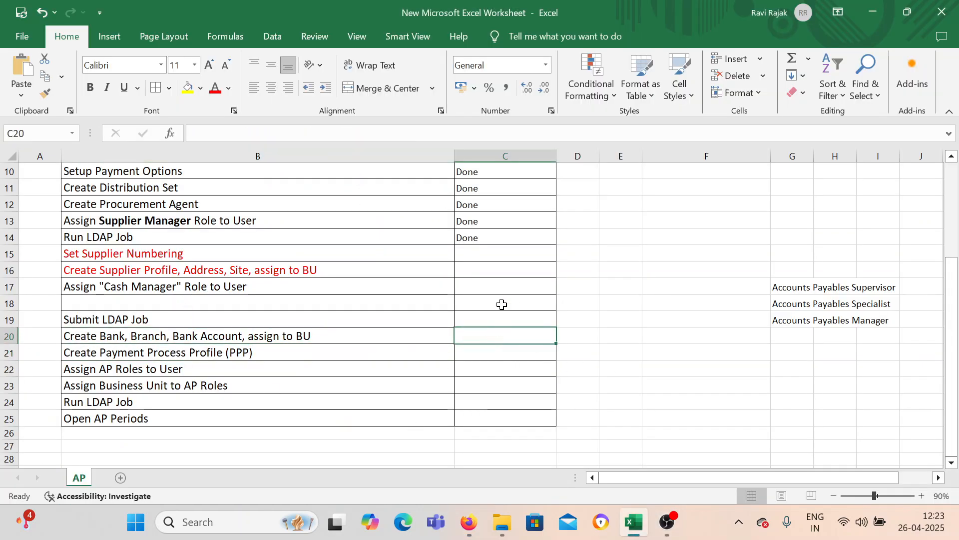
{"action": "type", "text": "Done"}
{"action": "key", "text": "Return"}
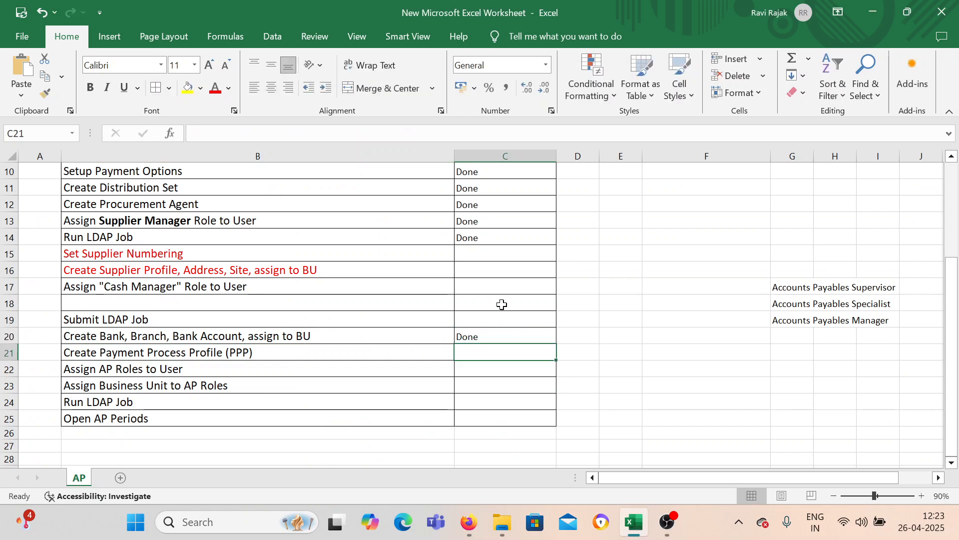
Select the Create Payment Process Profile (PPP) task and review the surrounding checklist tasks.
{"action": "left_click", "coordinate": [220, 342]}
{"action": "left_click", "coordinate": [216, 351]}
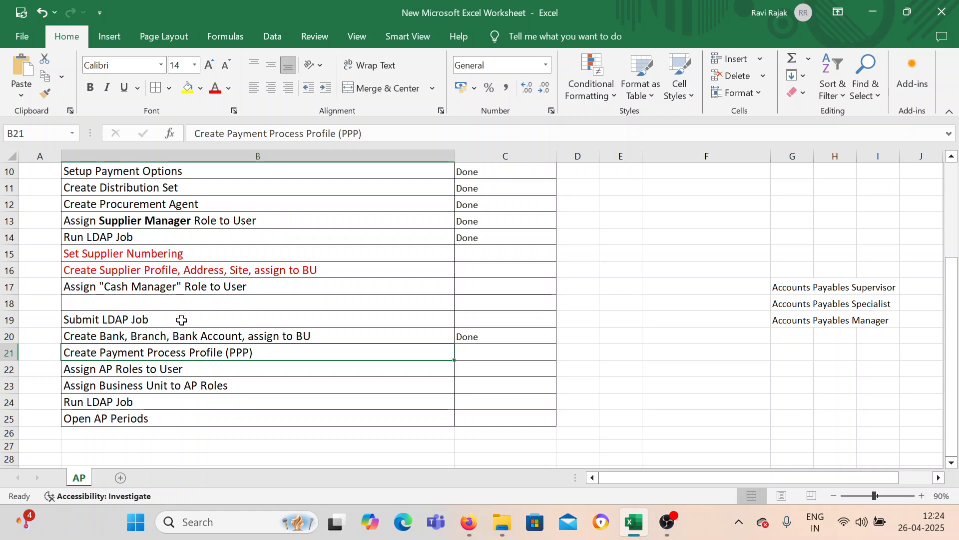
{"action": "scroll", "coordinate": [338, 317], "scroll_direction": "up", "scroll_amount": 3}
{"action": "scroll", "coordinate": [292, 386], "scroll_direction": "down", "scroll_amount": 1}
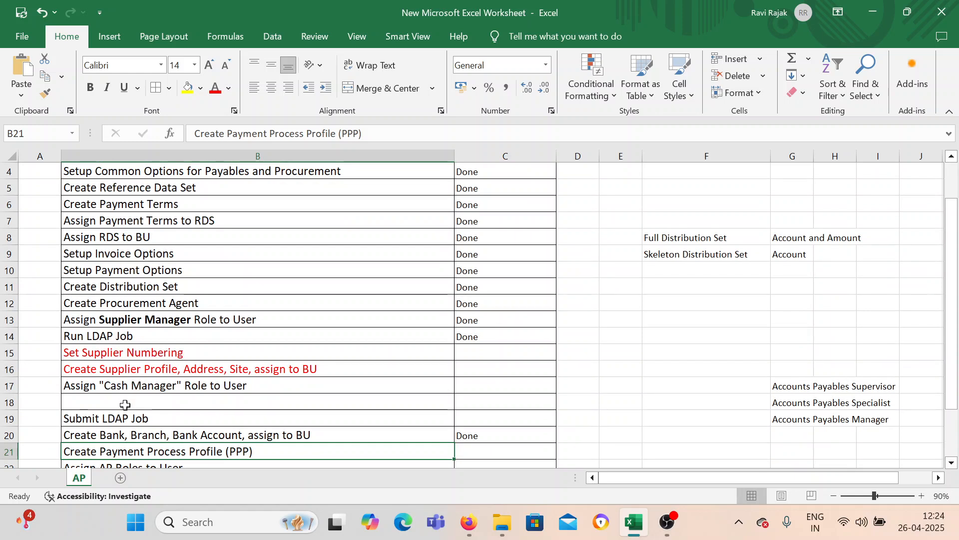
{"action": "scroll", "coordinate": [129, 451], "scroll_direction": "down", "scroll_amount": 1}
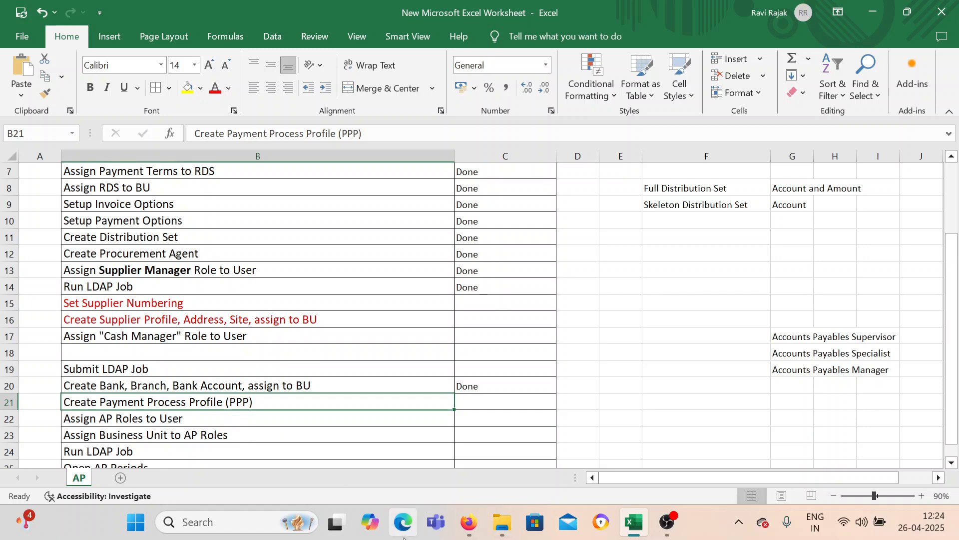
Switch to Firefox, search the setup tasks for "Manage Payment" and open the Manage Payment Process Profiles task.
{"action": "left_click", "coordinate": [469, 522]}
{"action": "double_click", "coordinate": [481, 175]}
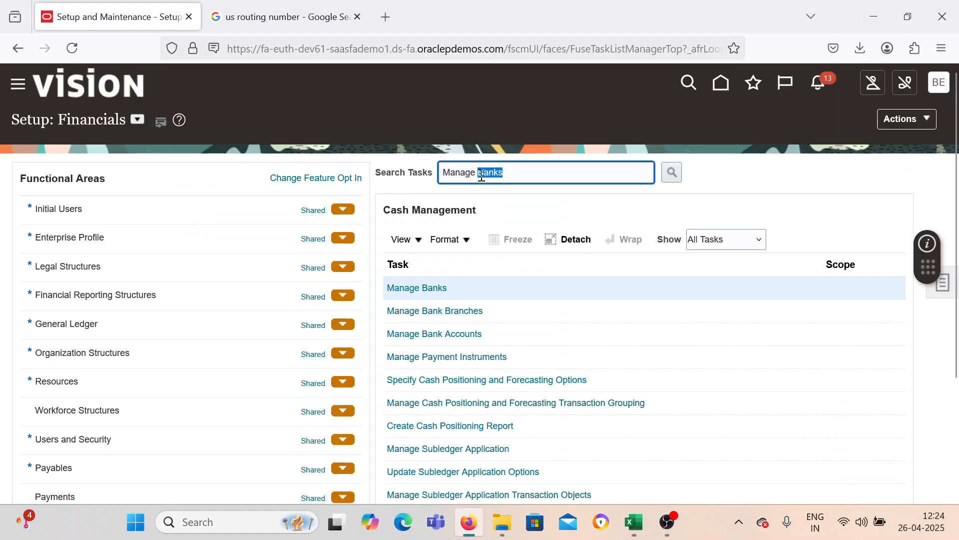
{"action": "type", "text": "OPament"}
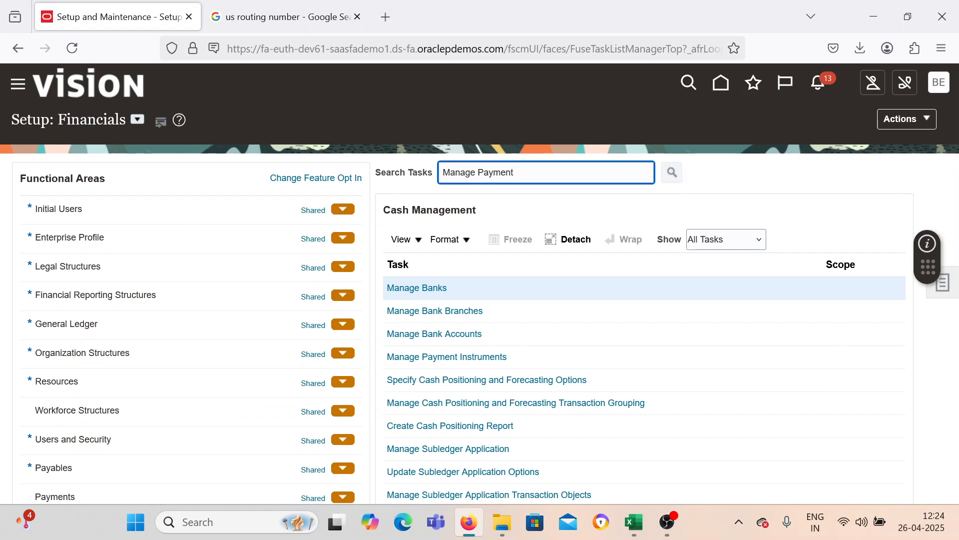
{"action": "left_click", "coordinate": [671, 173]}
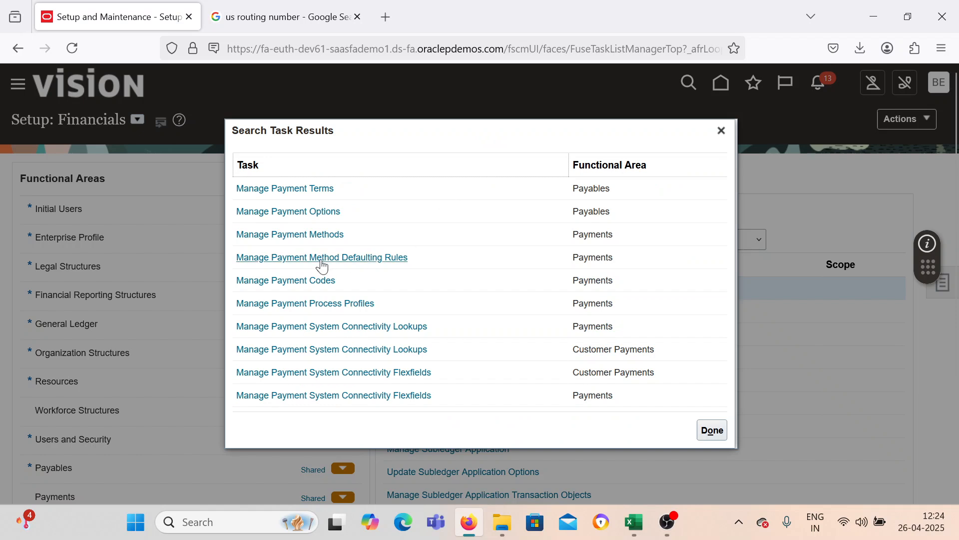
{"action": "left_click", "coordinate": [352, 304]}
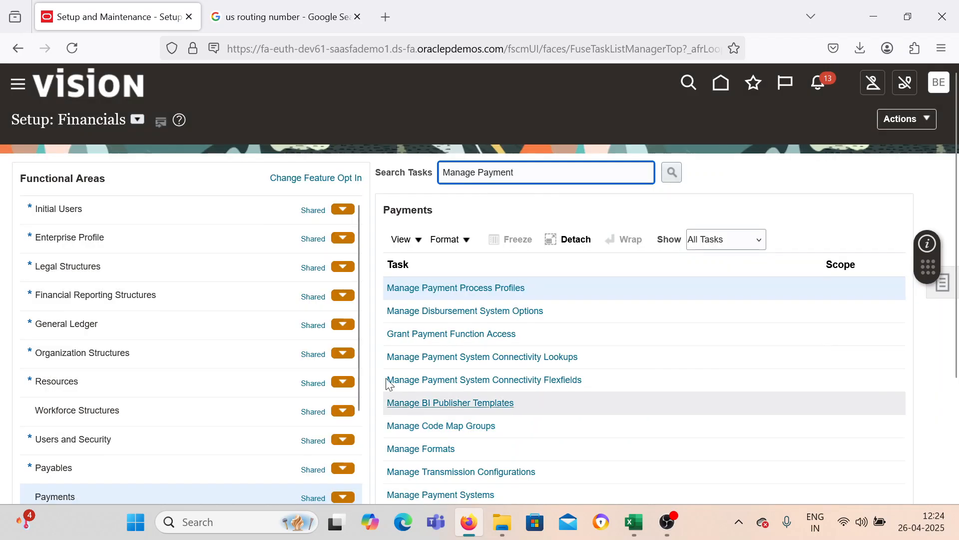
{"action": "left_click", "coordinate": [429, 288]}
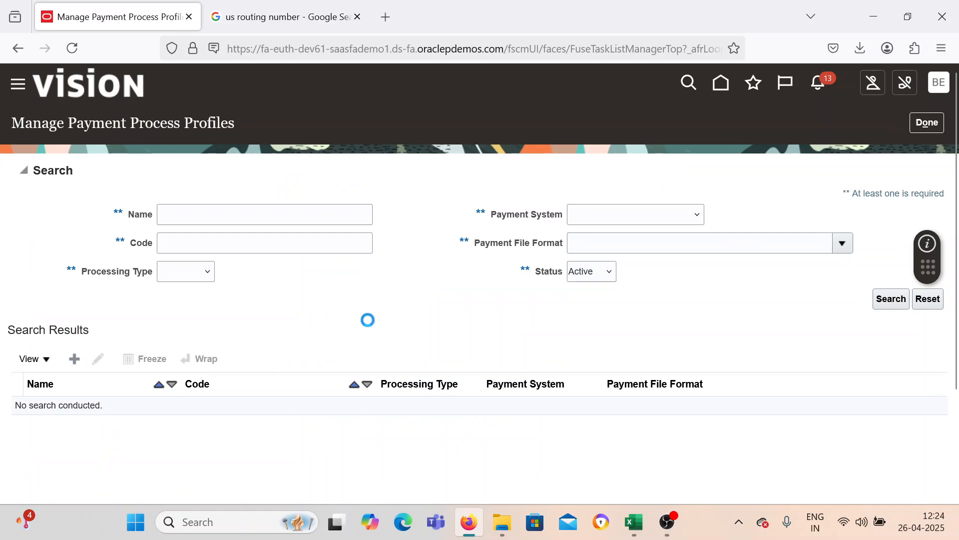
Start a new payment process profile with BEL PPP as both its name and code.
{"action": "scroll", "coordinate": [356, 377], "scroll_direction": "down", "scroll_amount": 3}
{"action": "scroll", "coordinate": [299, 250], "scroll_direction": "up", "scroll_amount": 3}
{"action": "left_click", "coordinate": [257, 178]}
{"action": "type", "text": "BEL PPP"}
{"action": "key", "text": "Tab"}
{"action": "key", "text": "Tab"}
{"action": "key", "text": "Tab"}
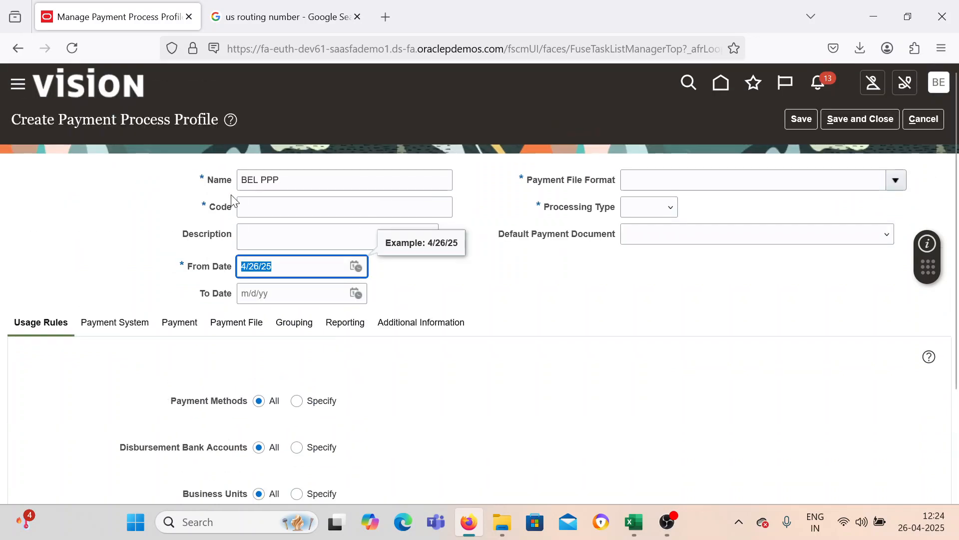
{"action": "left_click", "coordinate": [329, 177]}
{"action": "triple_click", "coordinate": [324, 177]}
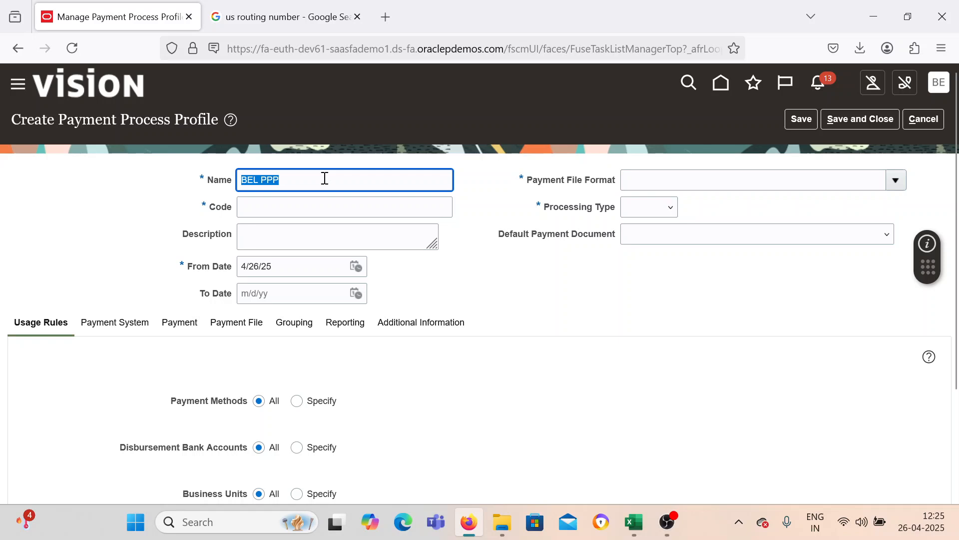
{"action": "key", "text": "ctrl+c"}
{"action": "left_click", "coordinate": [304, 201]}
{"action": "key", "text": "ctrl+v"}
Set the profile's payment file format to Standard Check Format and its processing type to Printed.
{"action": "left_click", "coordinate": [896, 180]}
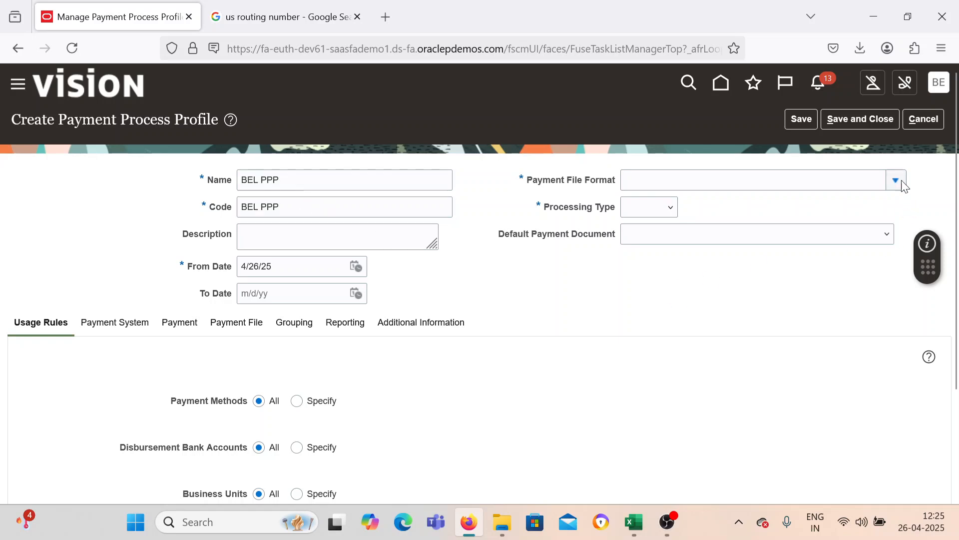
{"action": "left_click", "coordinate": [560, 427]}
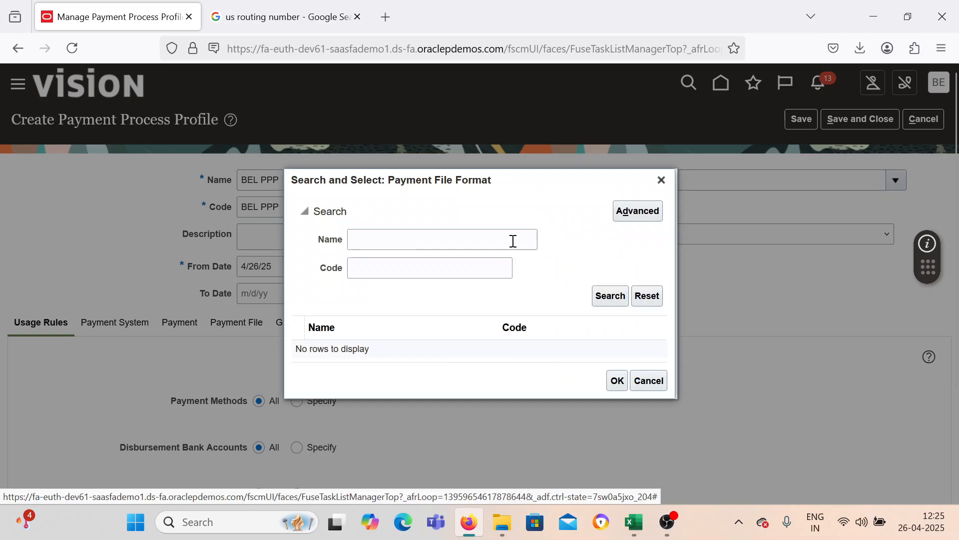
{"action": "left_click", "coordinate": [480, 237]}
{"action": "type", "text": "Stand"}
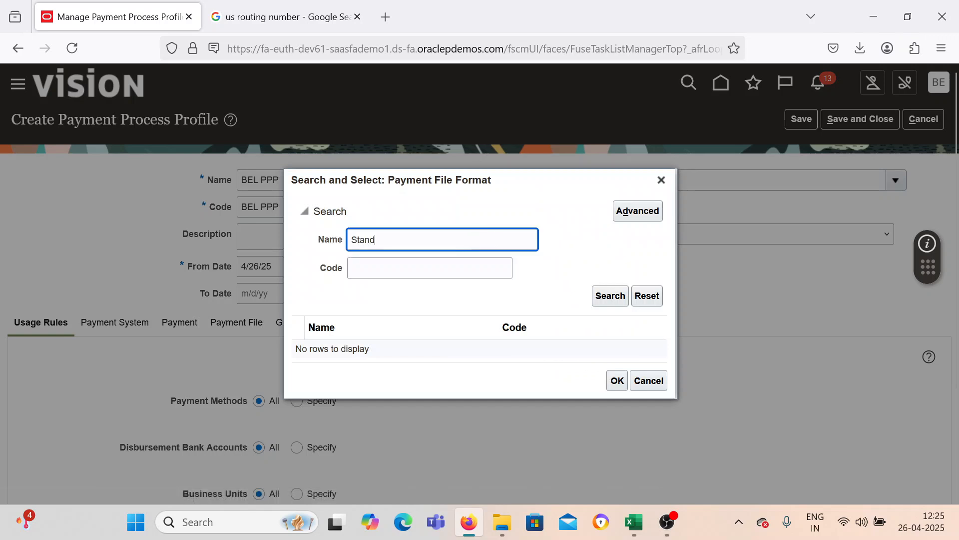
{"action": "key", "text": "Return"}
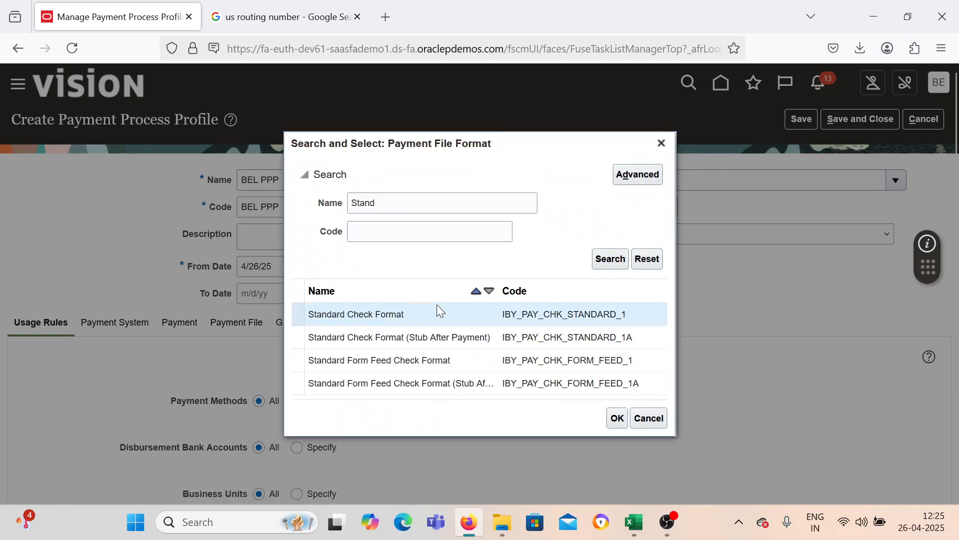
{"action": "left_click", "coordinate": [611, 420]}
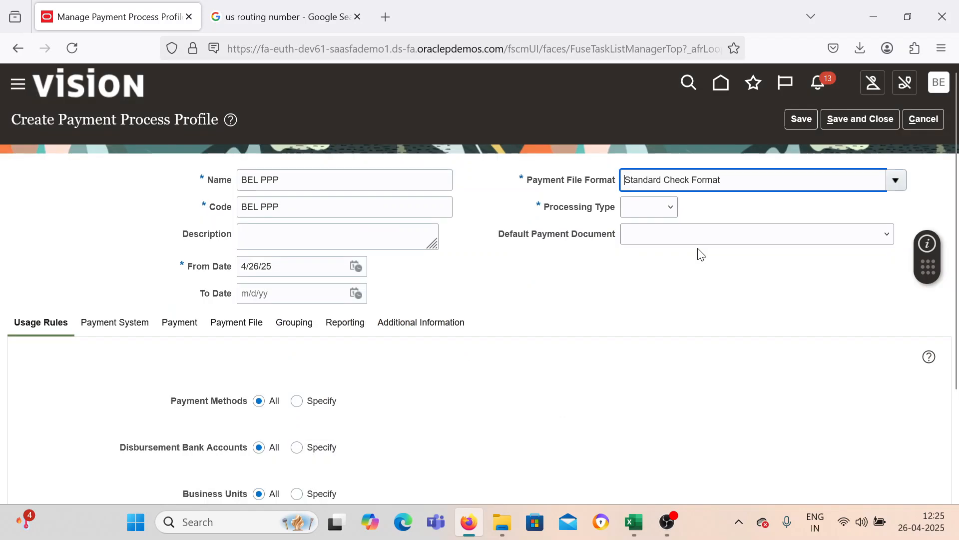
{"action": "left_click", "coordinate": [648, 208]}
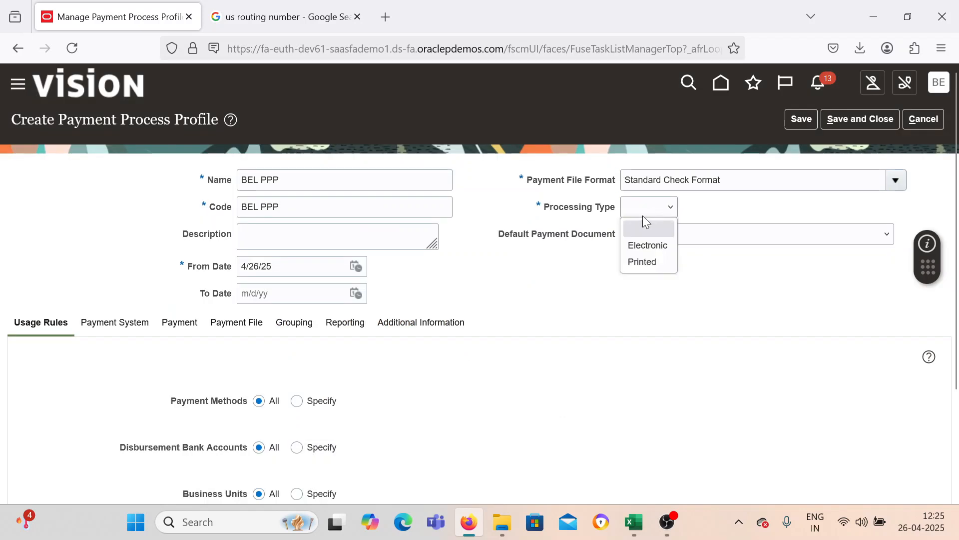
{"action": "left_click", "coordinate": [643, 262]}
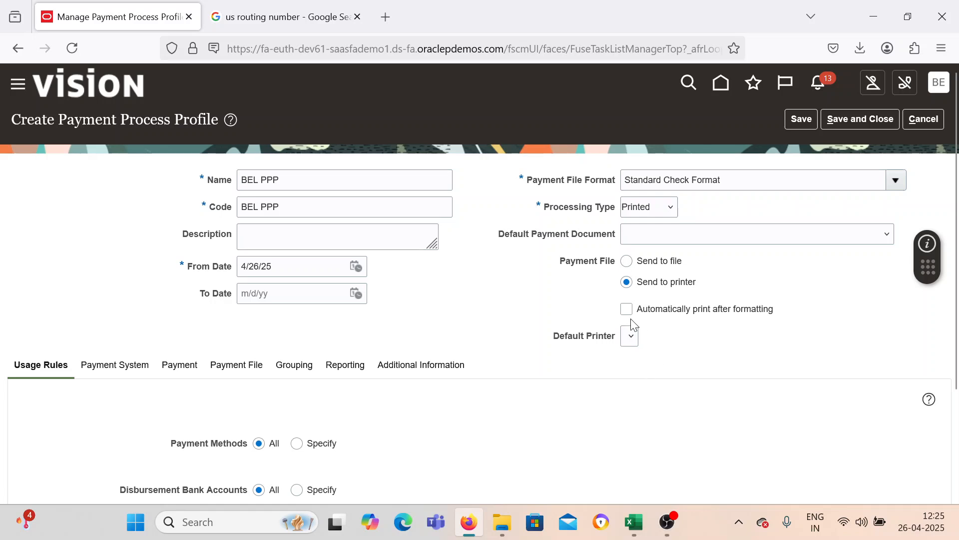
Review the profile's usage rules, payment system, payment, payment file, grouping, reporting and additional information settings.
{"action": "scroll", "coordinate": [634, 324], "scroll_direction": "down", "scroll_amount": 3}
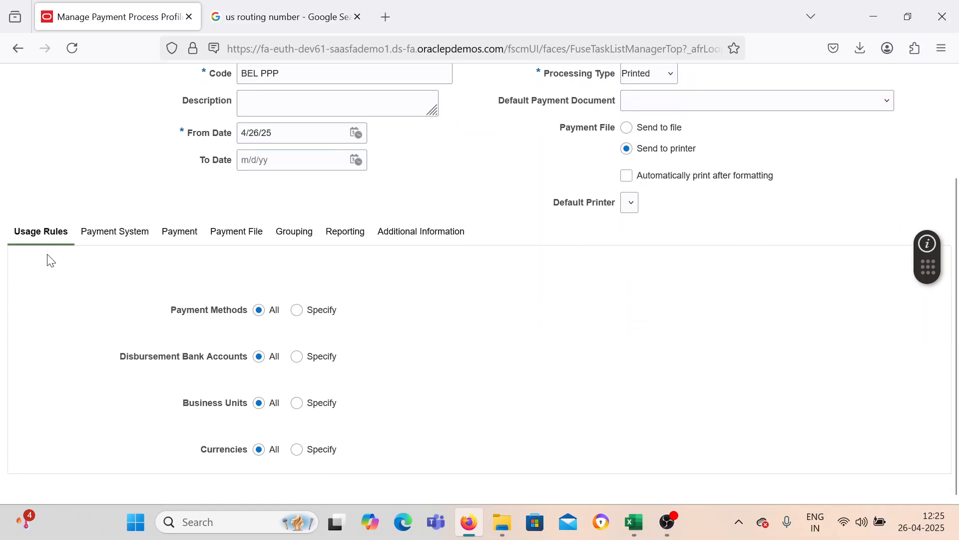
{"action": "left_click", "coordinate": [96, 245]}
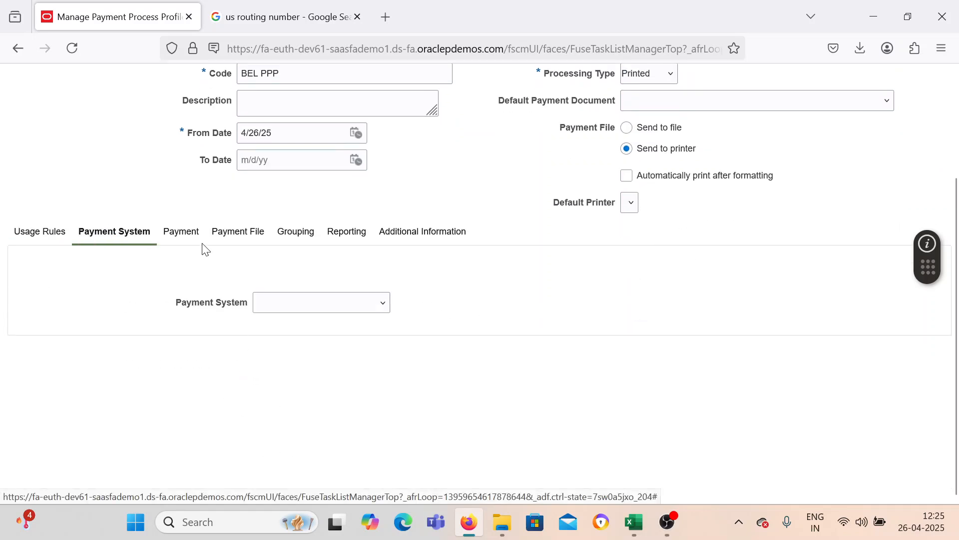
{"action": "left_click", "coordinate": [284, 298]}
{"action": "left_click", "coordinate": [295, 303]}
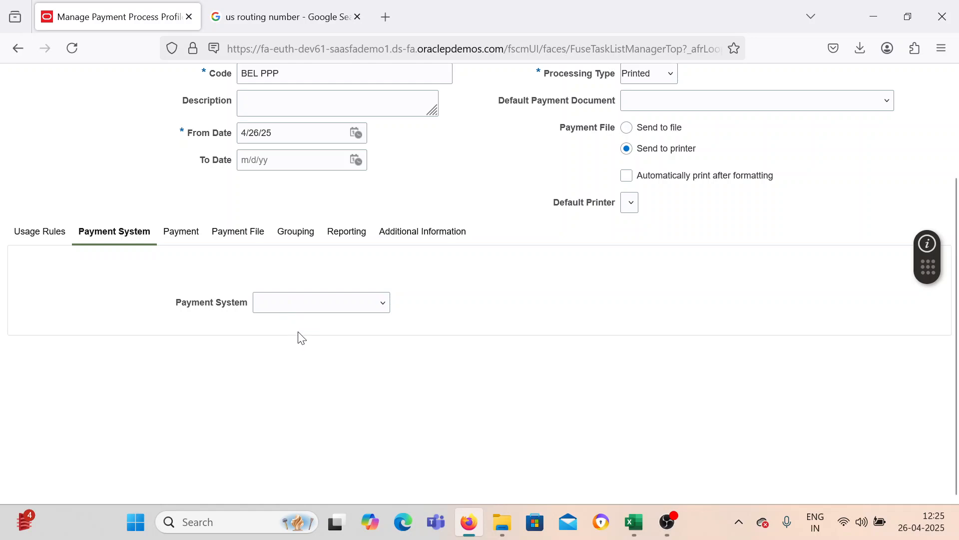
{"action": "left_click", "coordinate": [181, 233]}
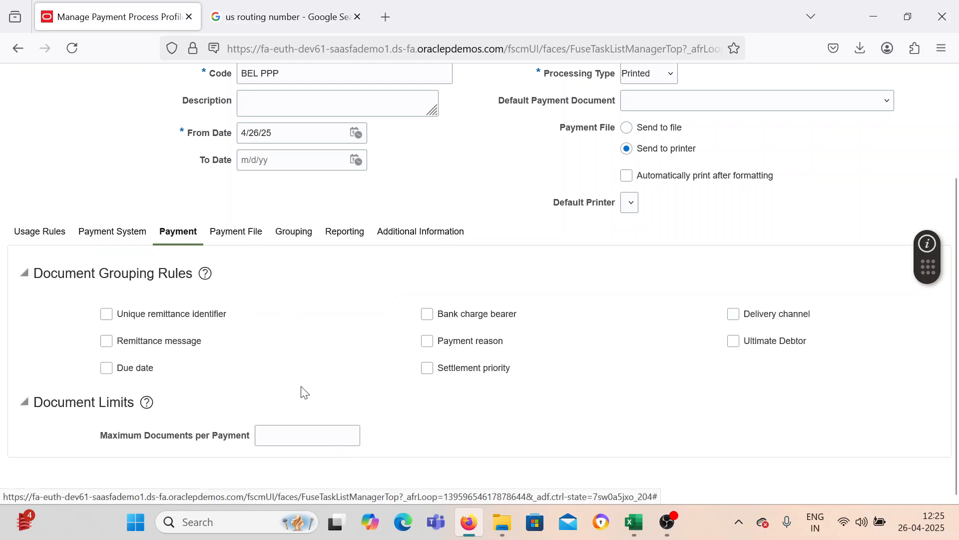
{"action": "left_click", "coordinate": [252, 231]}
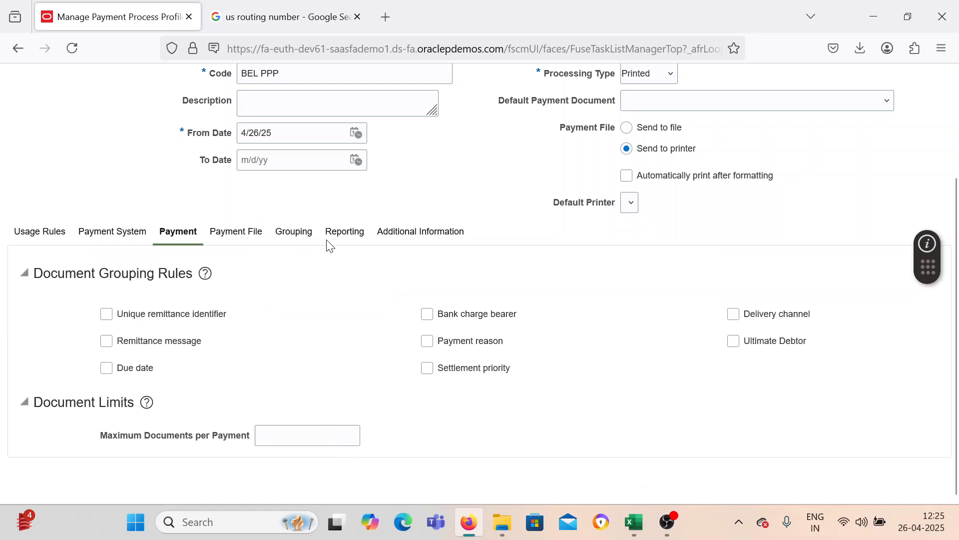
{"action": "scroll", "coordinate": [482, 350], "scroll_direction": "down", "scroll_amount": 3}
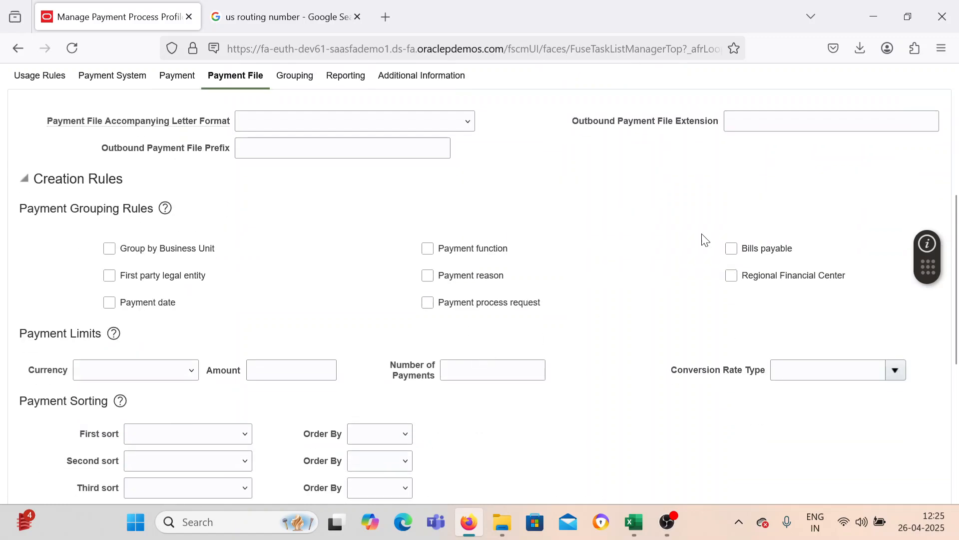
{"action": "scroll", "coordinate": [320, 450], "scroll_direction": "down", "scroll_amount": 5}
{"action": "scroll", "coordinate": [393, 390], "scroll_direction": "up", "scroll_amount": 4}
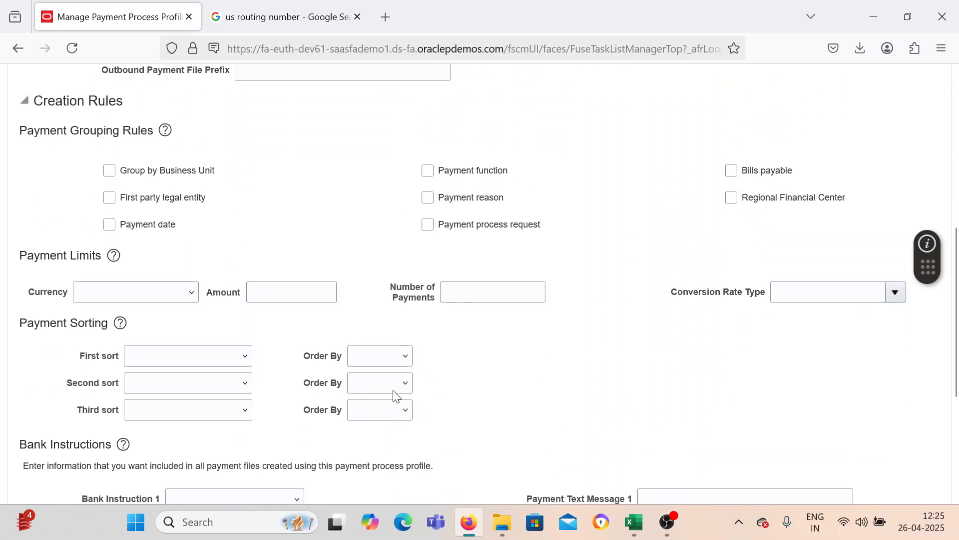
{"action": "scroll", "coordinate": [304, 293], "scroll_direction": "up", "scroll_amount": 2}
{"action": "scroll", "coordinate": [304, 293], "scroll_direction": "down", "scroll_amount": 7}
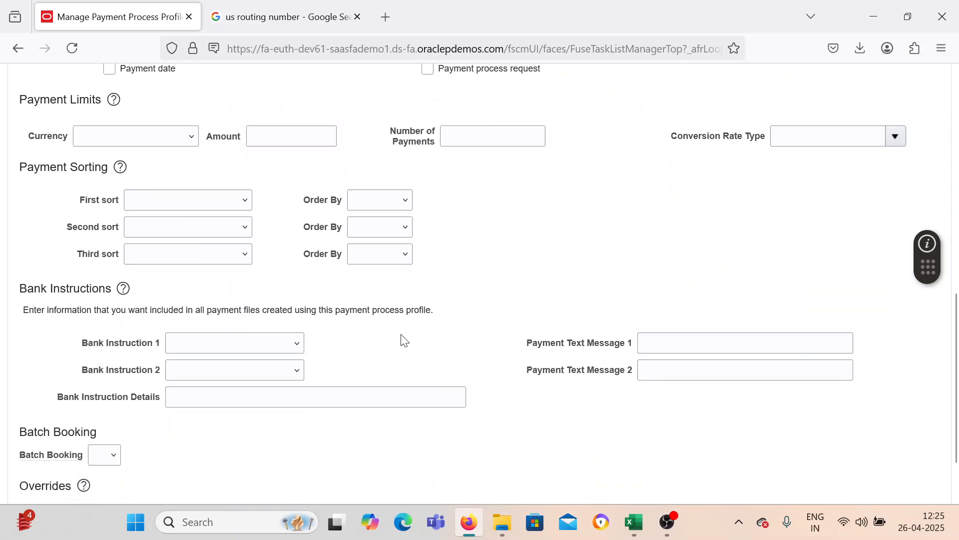
{"action": "scroll", "coordinate": [402, 338], "scroll_direction": "up", "scroll_amount": 3}
{"action": "scroll", "coordinate": [405, 340], "scroll_direction": "up", "scroll_amount": 5}
{"action": "left_click", "coordinate": [295, 233]}
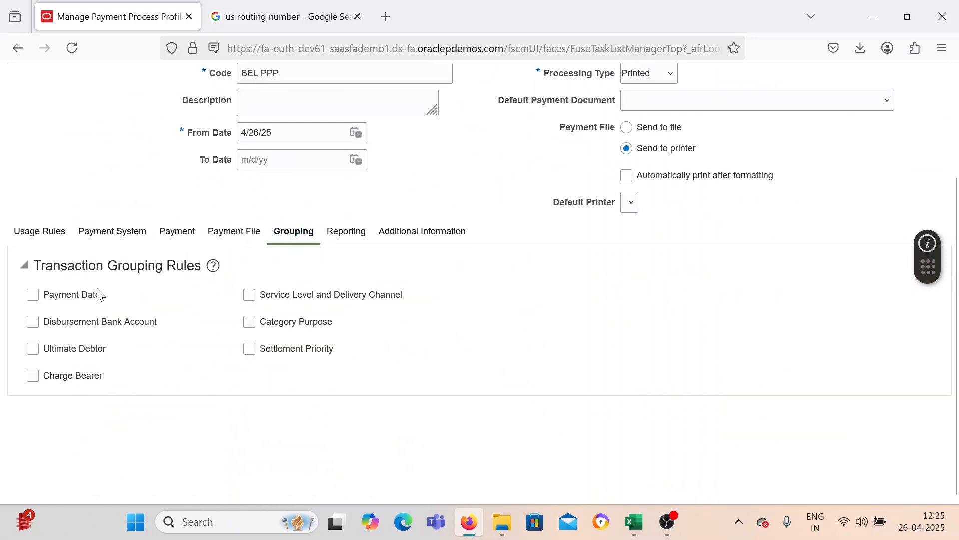
{"action": "left_click", "coordinate": [345, 233]}
{"action": "left_click", "coordinate": [399, 233]}
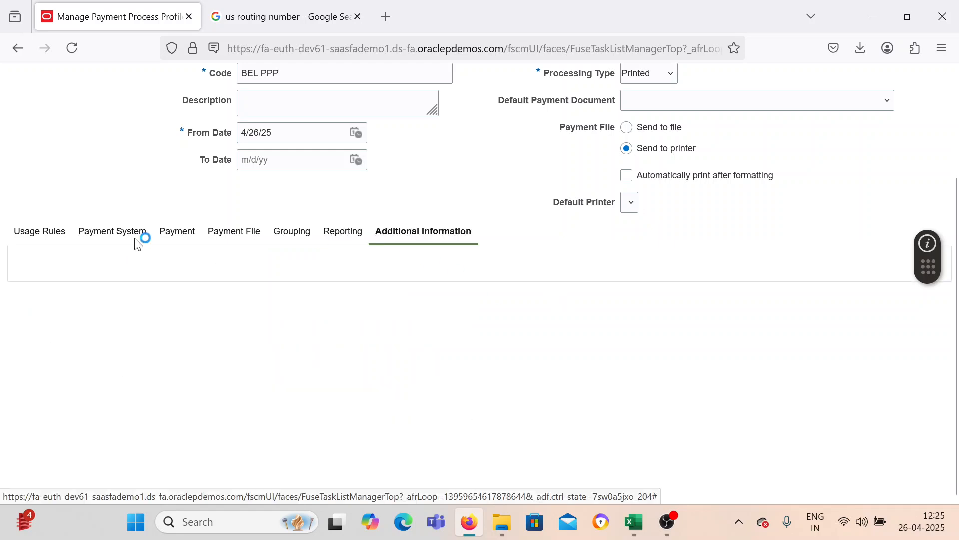
{"action": "left_click", "coordinate": [48, 234]}
Save and close the BEL PPP payment process profile, returning to the Financials setup page.
{"action": "scroll", "coordinate": [324, 144], "scroll_direction": "up", "scroll_amount": 3}
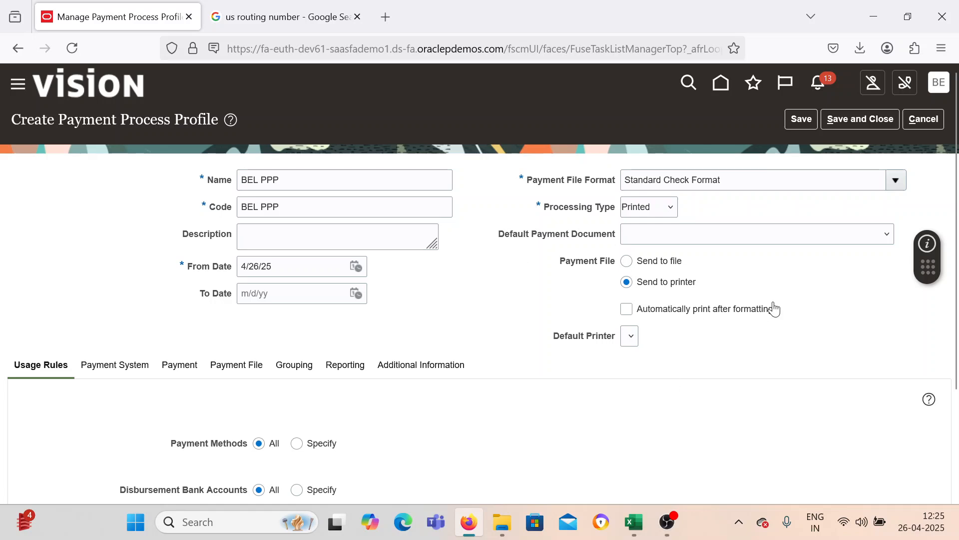
{"action": "left_click", "coordinate": [849, 123]}
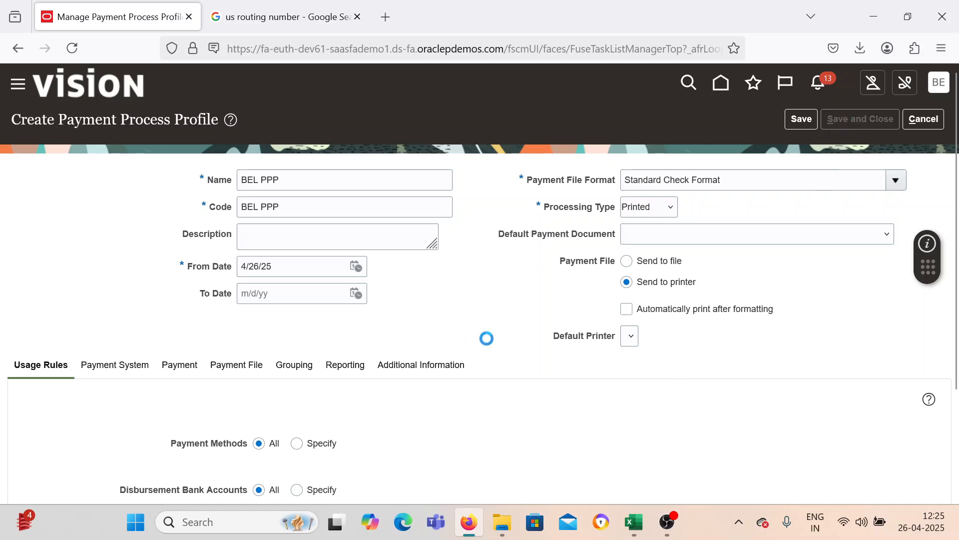
{"action": "left_click", "coordinate": [557, 200]}
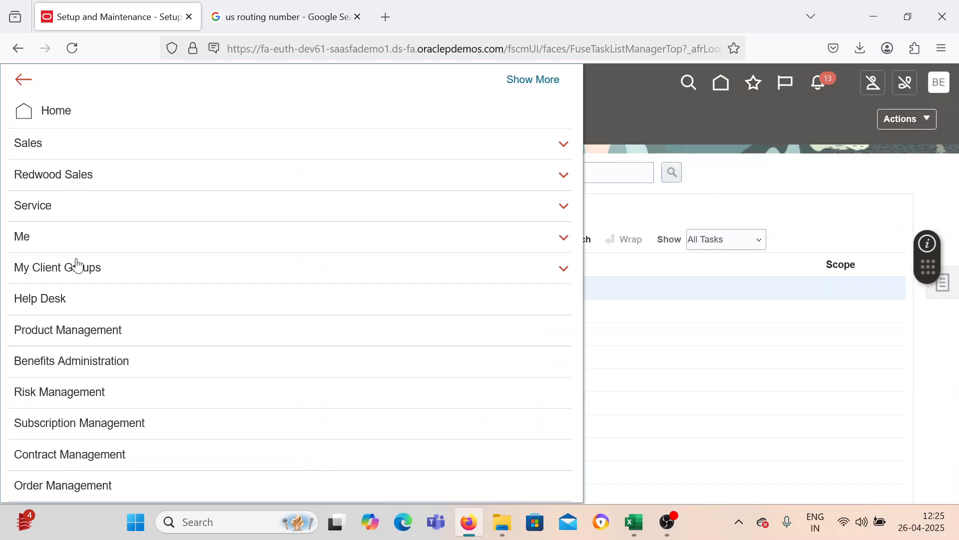
{"action": "scroll", "coordinate": [93, 320], "scroll_direction": "down", "scroll_amount": 8}
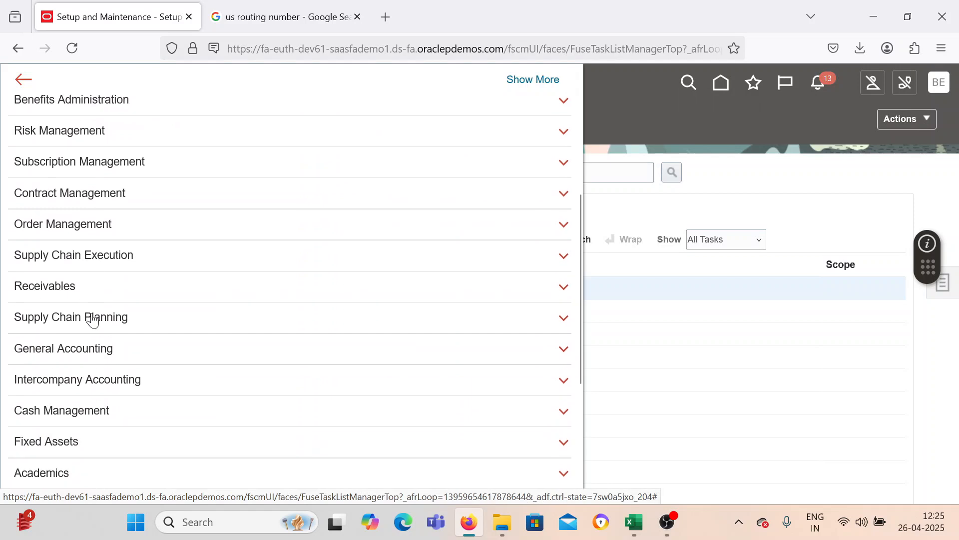
{"action": "scroll", "coordinate": [92, 320], "scroll_direction": "down", "scroll_amount": 3}
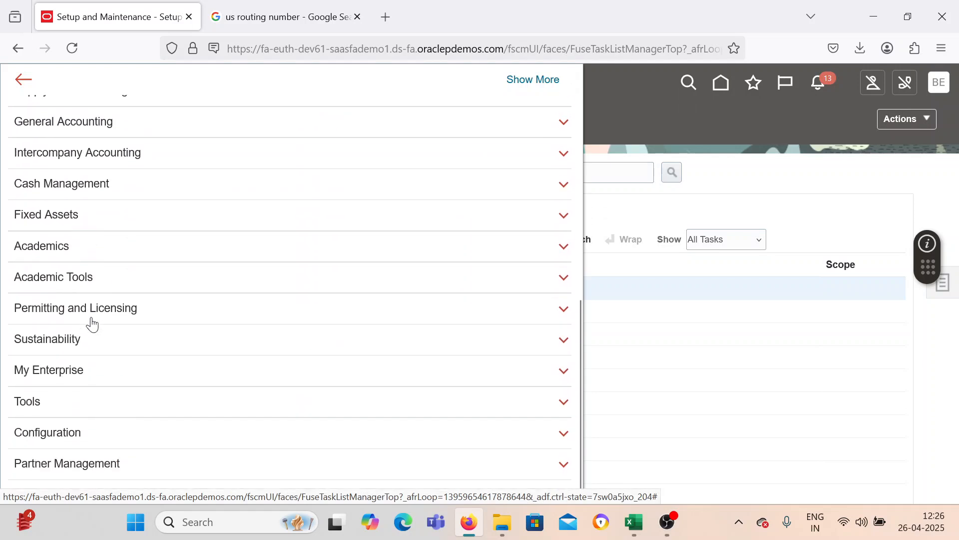
{"action": "scroll", "coordinate": [93, 330], "scroll_direction": "up", "scroll_amount": 10}
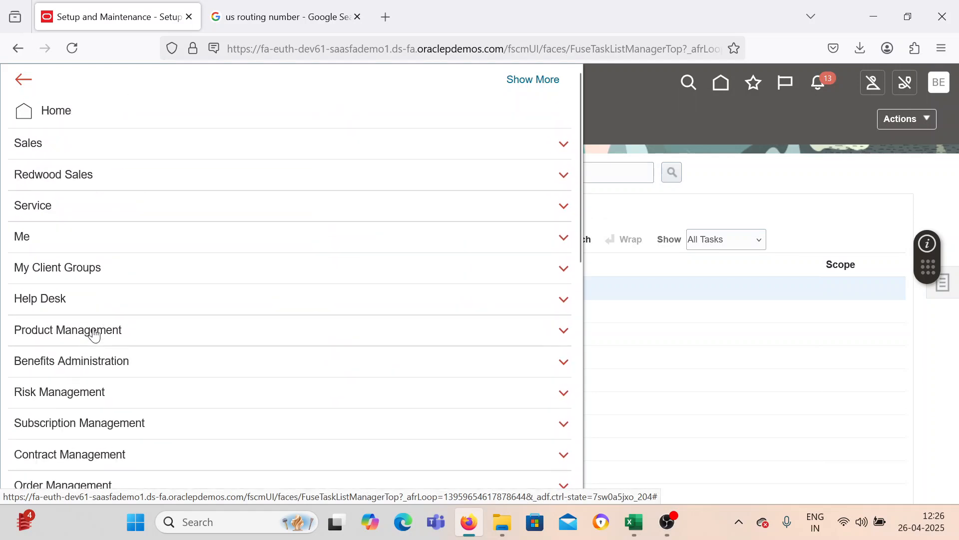
{"action": "left_click", "coordinate": [933, 375]}
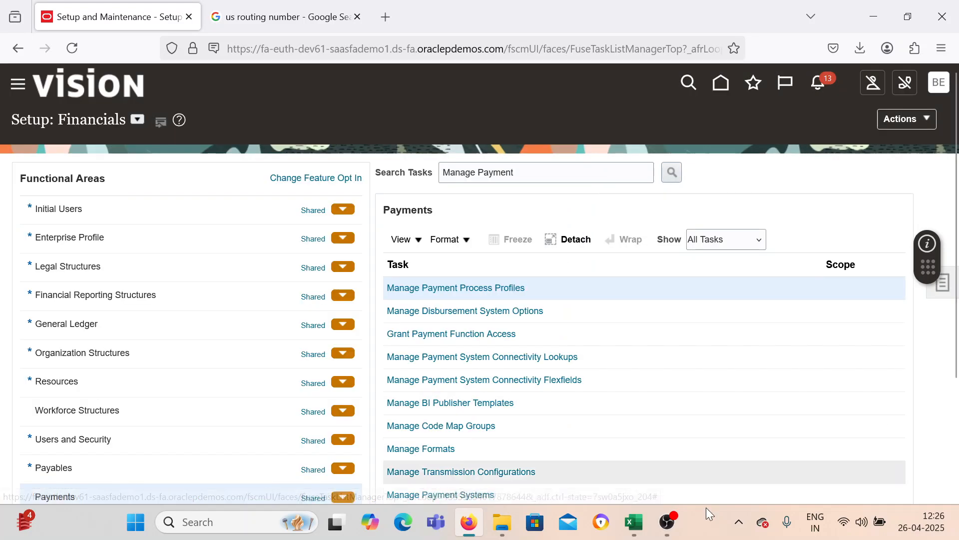
Switch to the Excel checklist and mark "Create Payment Process Profile (PPP)" as Done in C21 by filling down from C20.
{"action": "left_click", "coordinate": [634, 522]}
{"action": "left_click", "coordinate": [469, 389]}
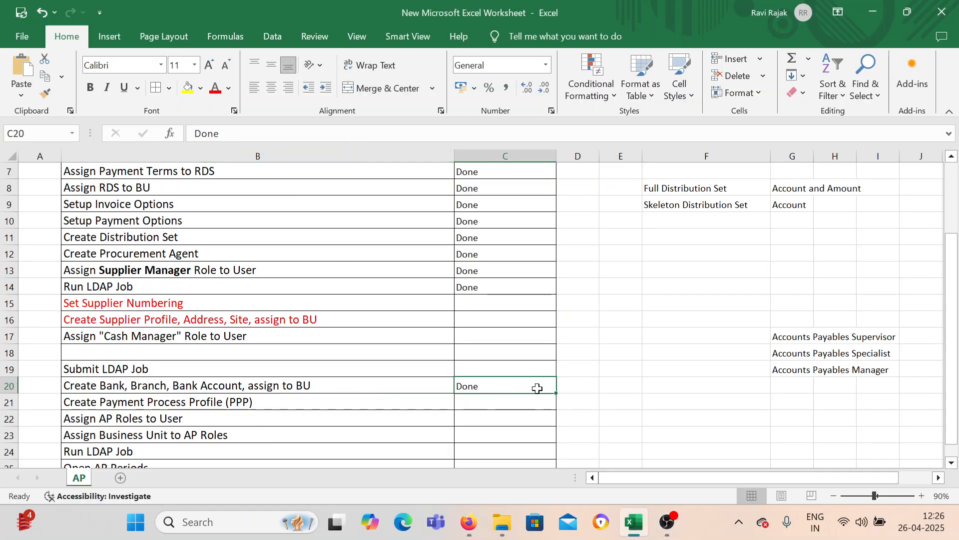
{"action": "left_click_drag", "start_coordinate": [559, 397], "coordinate": [560, 407]}
Widen column G to fit the role names for the Assign AP Roles to User task, and select the roles in G17:G19.
{"action": "scroll", "coordinate": [218, 343], "scroll_direction": "down", "scroll_amount": 2}
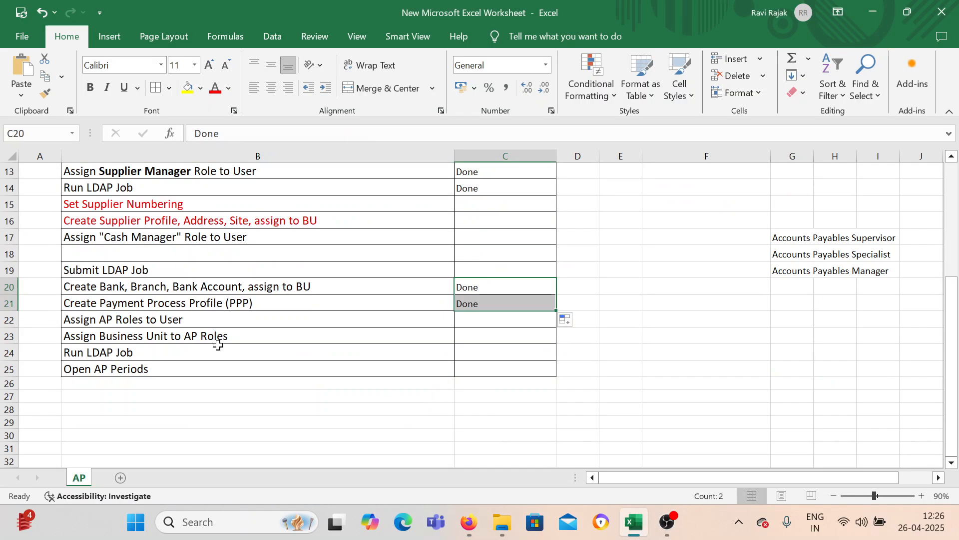
{"action": "left_click", "coordinate": [159, 313]}
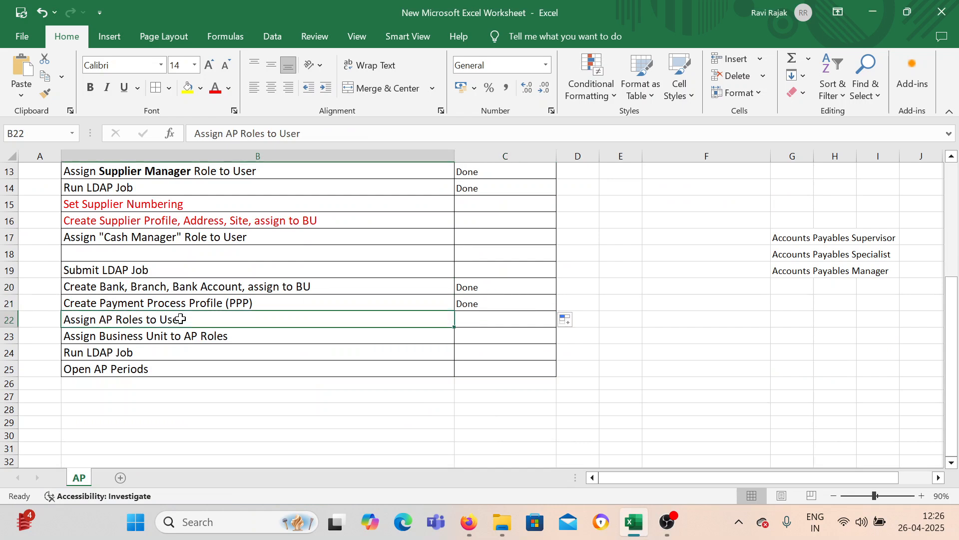
{"action": "left_click_drag", "start_coordinate": [814, 156], "coordinate": [903, 165]}
{"action": "left_click_drag", "start_coordinate": [825, 238], "coordinate": [811, 283]}
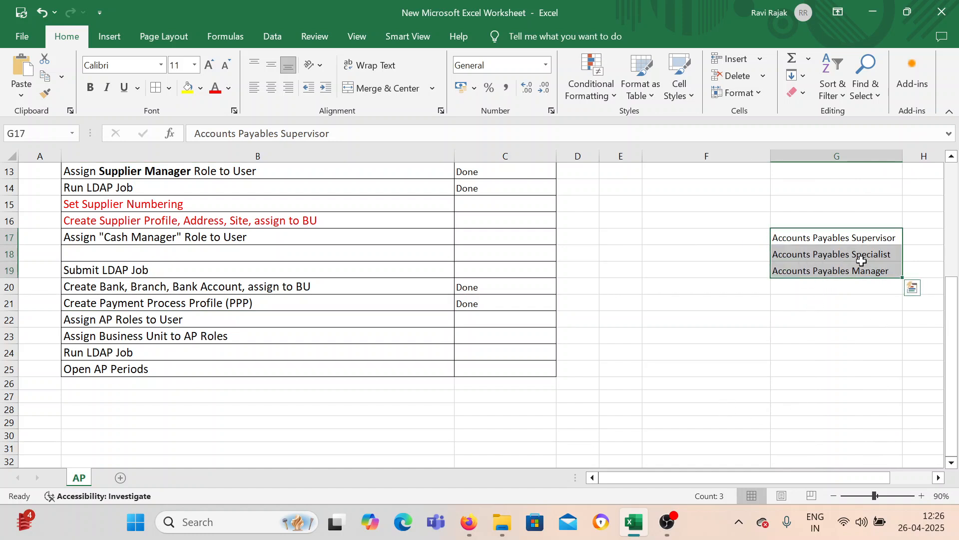
Review the Accounts Payables role names in G17:G19 and the business unit and LDAP tasks in B23:B24 of the checklist.
{"action": "left_click", "coordinate": [817, 334]}
{"action": "left_click", "coordinate": [822, 253]}
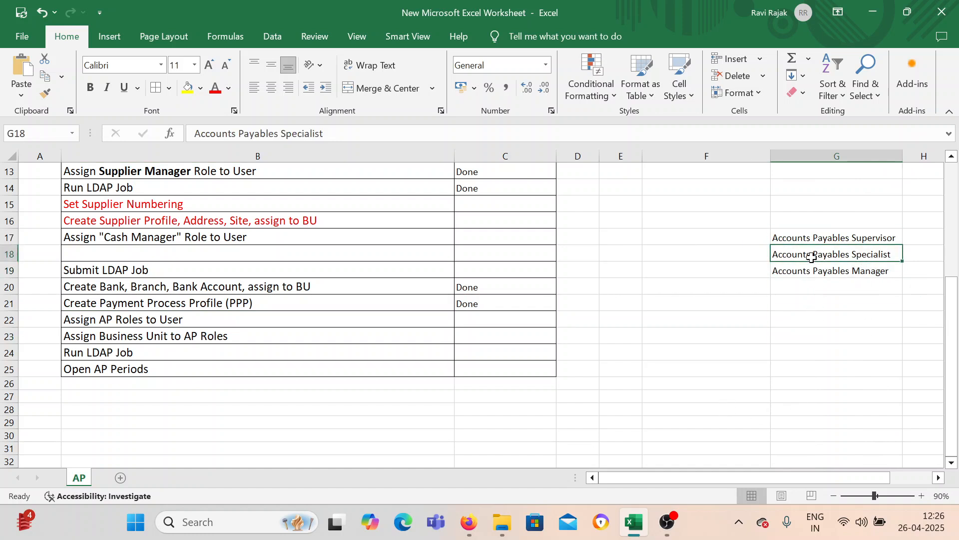
{"action": "left_click_drag", "start_coordinate": [820, 234], "coordinate": [826, 269]}
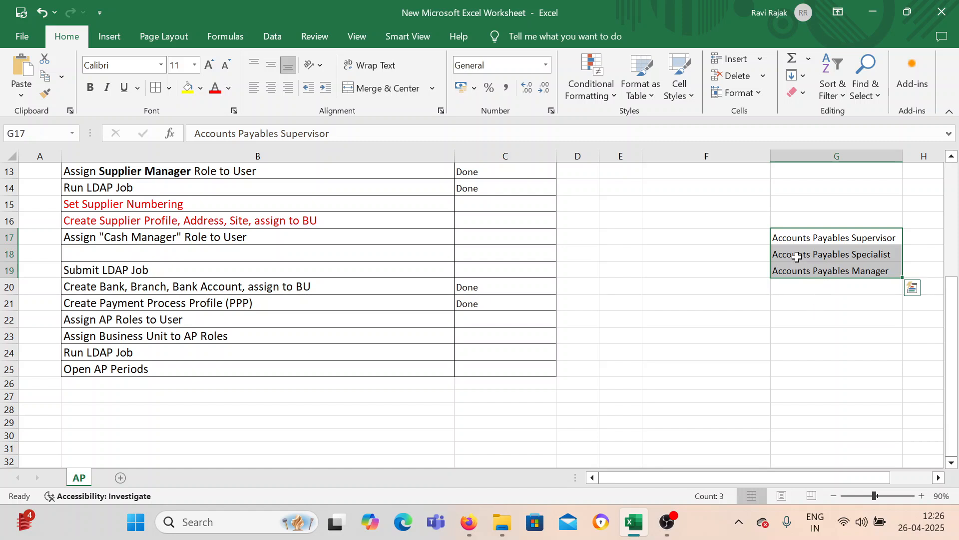
{"action": "left_click", "coordinate": [171, 337]}
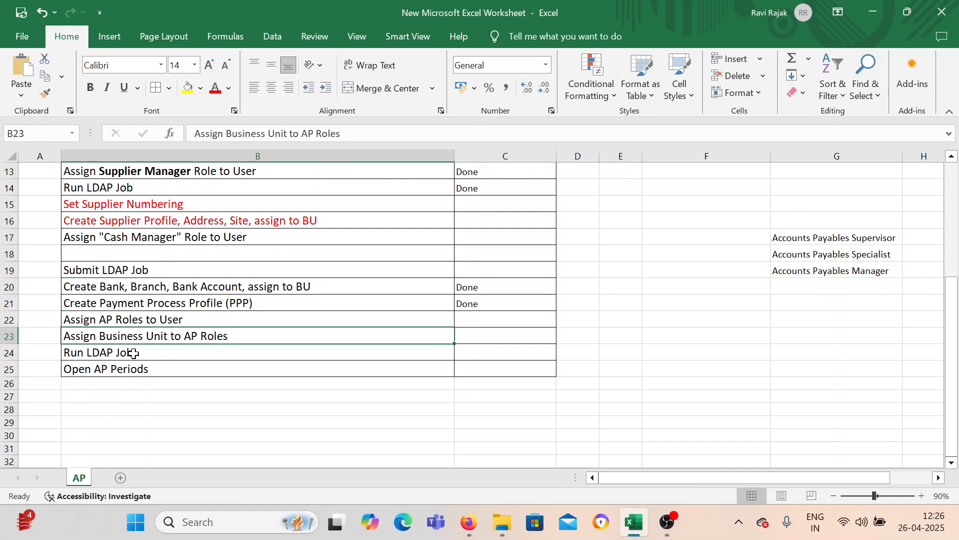
{"action": "left_click", "coordinate": [79, 352]}
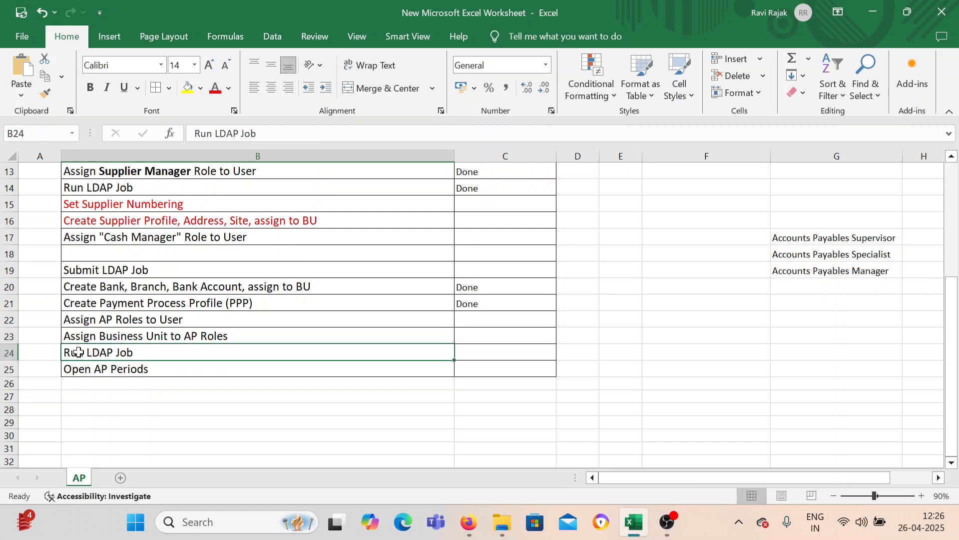
Switch to the browser, open the Security Console and close the Google routing number search page.
{"action": "left_click", "coordinate": [470, 522]}
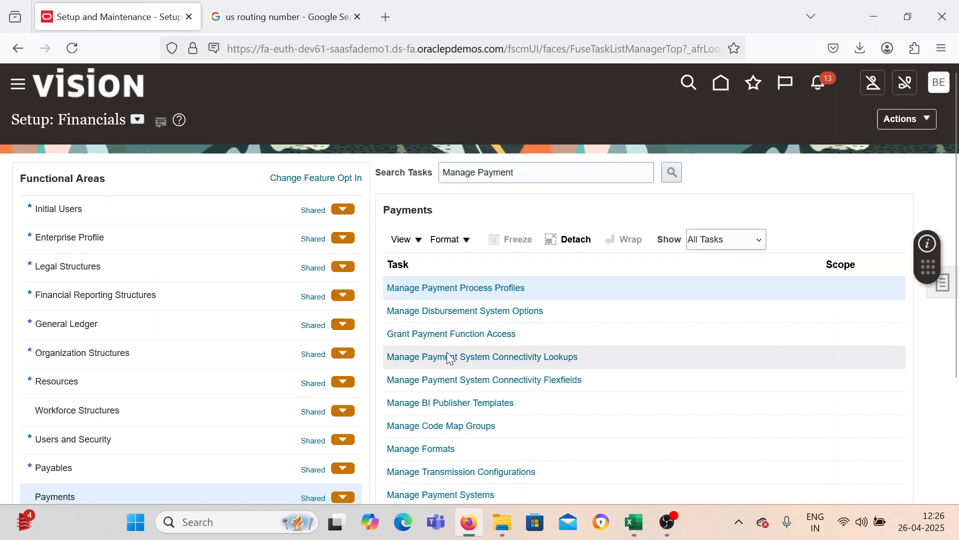
{"action": "left_click", "coordinate": [19, 84]}
{"action": "scroll", "coordinate": [181, 320], "scroll_direction": "down", "scroll_amount": 10}
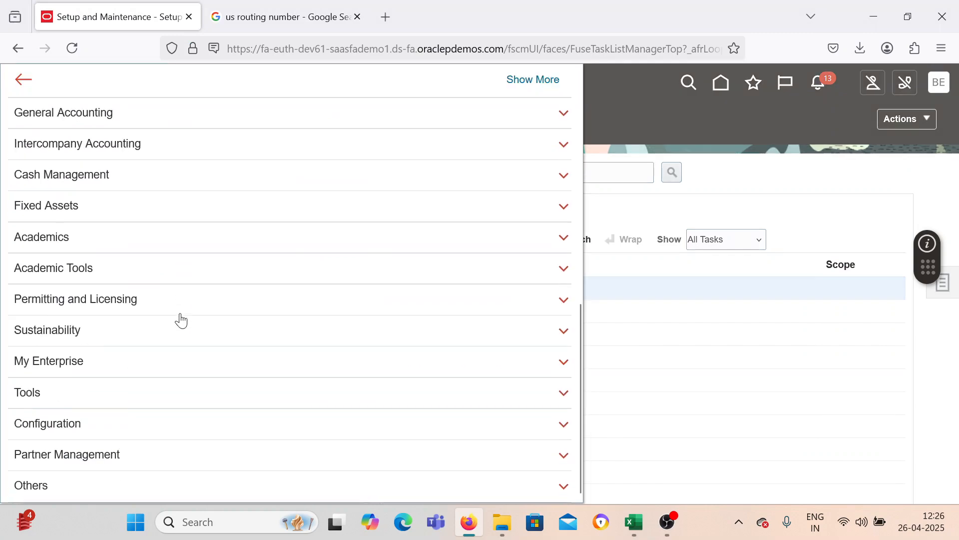
{"action": "left_click", "coordinate": [143, 397]}
{"action": "scroll", "coordinate": [145, 394], "scroll_direction": "down", "scroll_amount": 3}
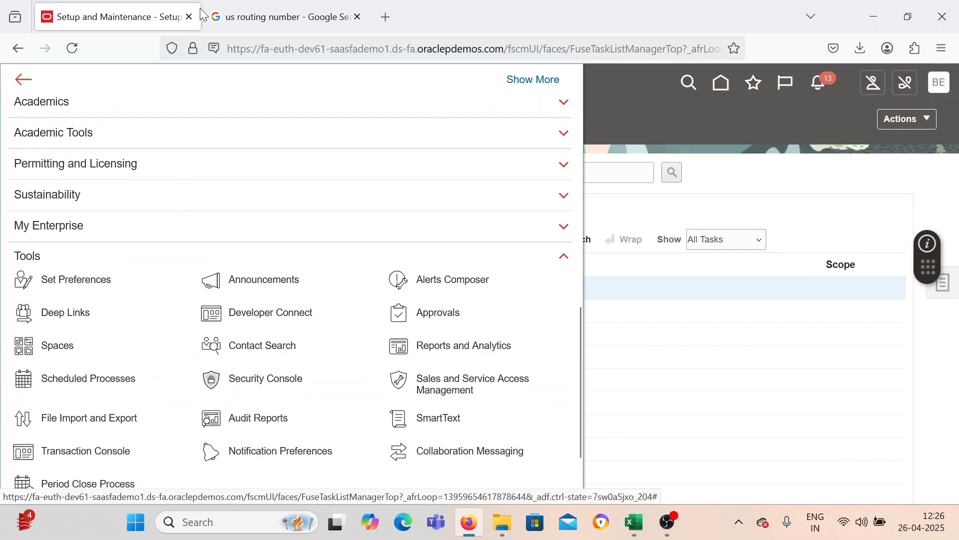
{"action": "left_click", "coordinate": [300, 15]}
{"action": "left_click", "coordinate": [358, 16]}
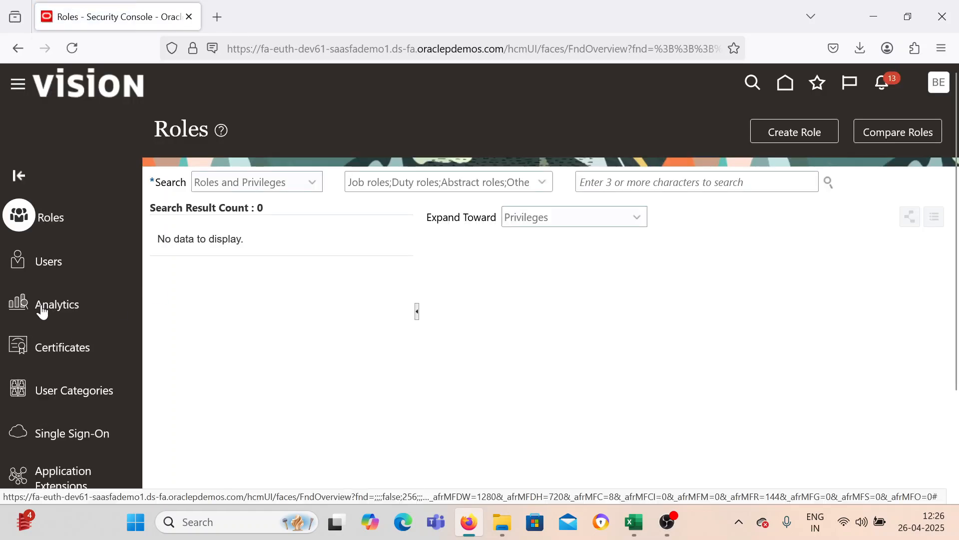
Search the user accounts for BEL and open the BEL account details.
{"action": "left_click", "coordinate": [50, 262]}
{"action": "left_click", "coordinate": [552, 175]}
{"action": "type", "text": "BEL"}
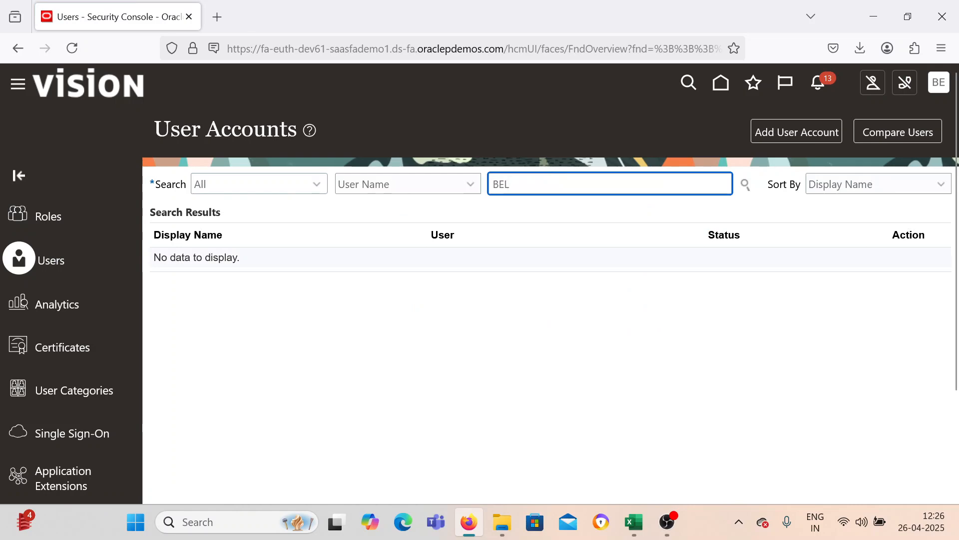
{"action": "key", "text": "Return"}
{"action": "left_click", "coordinate": [500, 270]}
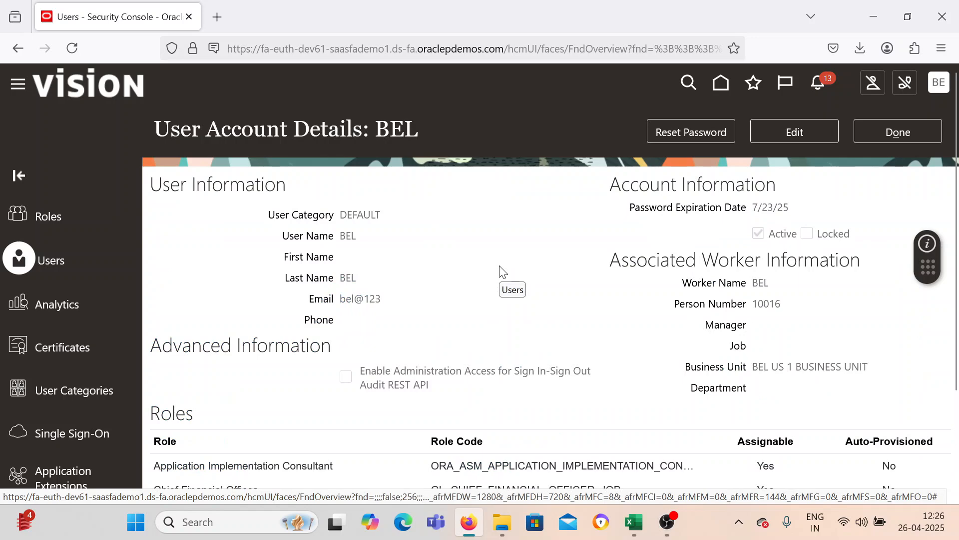
Edit the BEL account and add the Accounts Payable Manager role with code ORA_AP_ACCOUNTS_PAYABLE_MANAGER_JOB.
{"action": "scroll", "coordinate": [505, 265], "scroll_direction": "down", "scroll_amount": 3}
{"action": "scroll", "coordinate": [505, 265], "scroll_direction": "up", "scroll_amount": 3}
{"action": "left_click", "coordinate": [771, 132]}
{"action": "scroll", "coordinate": [729, 250], "scroll_direction": "down", "scroll_amount": 5}
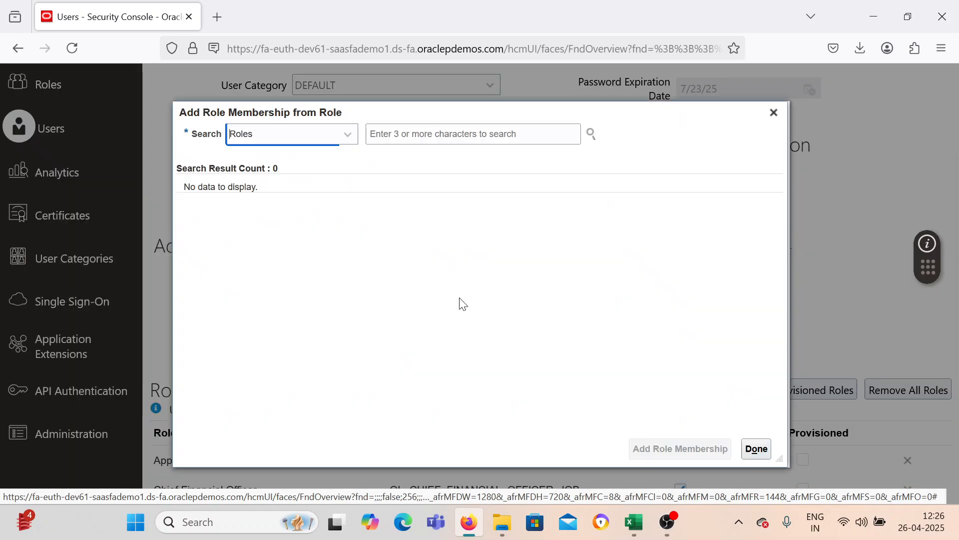
{"action": "left_click", "coordinate": [433, 137]}
{"action": "type", "text": "Accounts "}
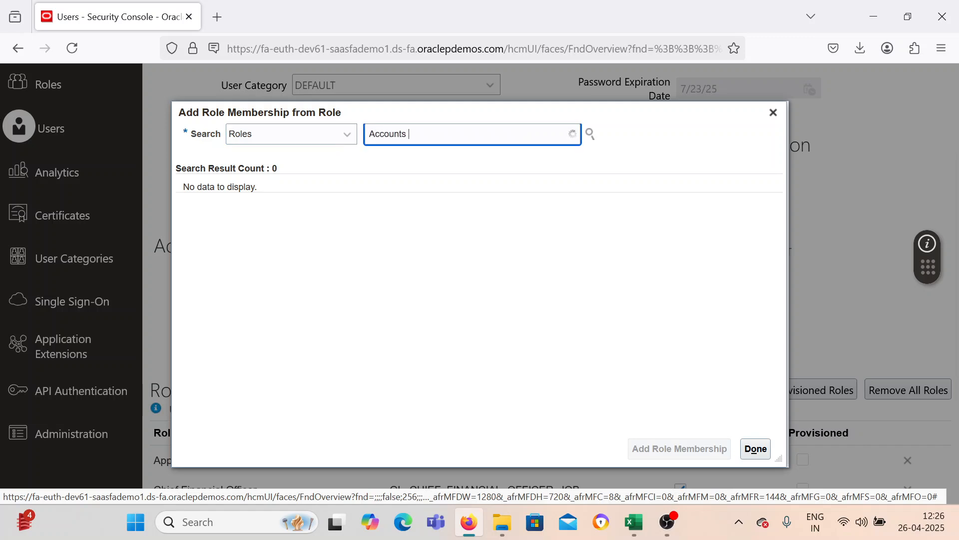
{"action": "type", "text": "P"}
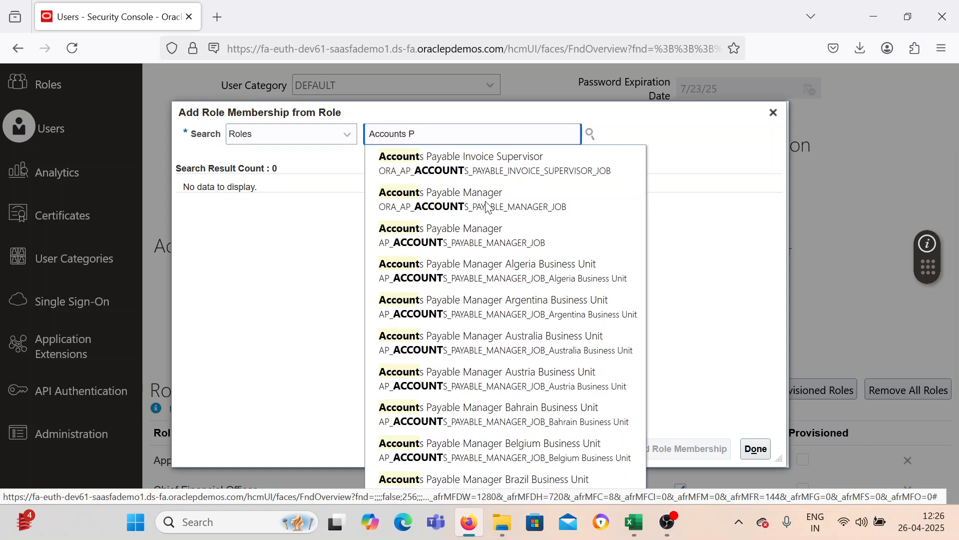
{"action": "left_click", "coordinate": [457, 206]}
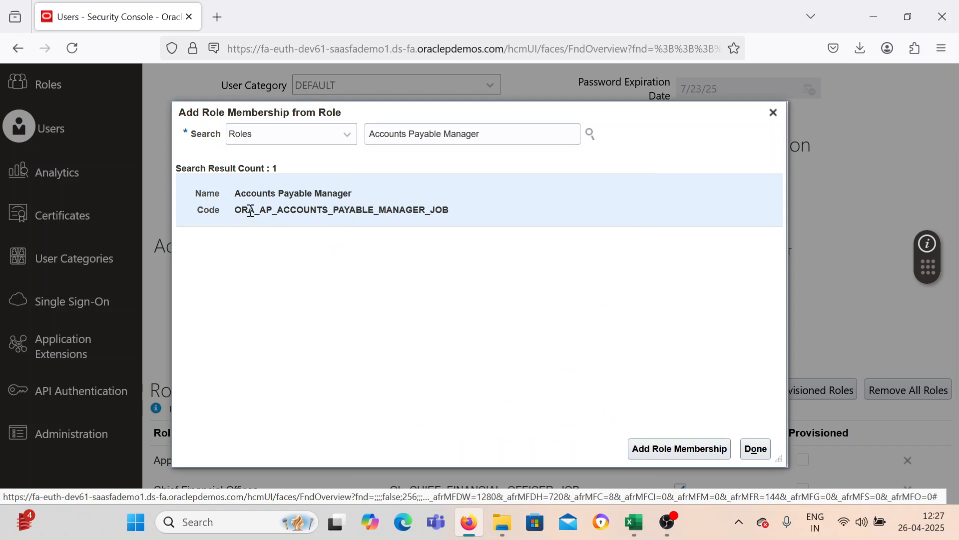
{"action": "left_click", "coordinate": [670, 448]}
Add the Accounts Payable Supervisor role with code ORA_AP_ACCOUNTS_PAYABLE_SUPERVISOR_JOB to the BEL user.
{"action": "left_click_drag", "start_coordinate": [490, 135], "coordinate": [432, 138]}
{"action": "type", "text": "Sup"}
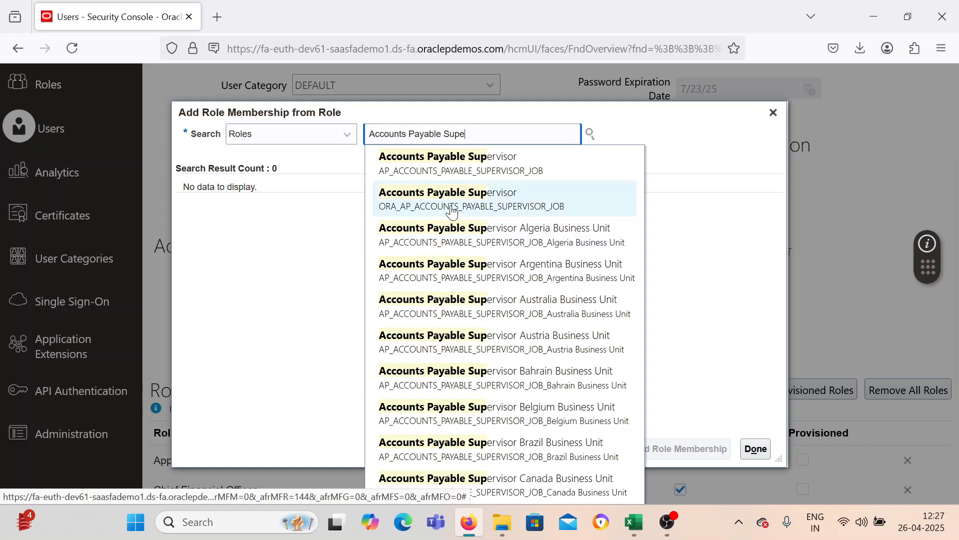
{"action": "left_click", "coordinate": [453, 211]}
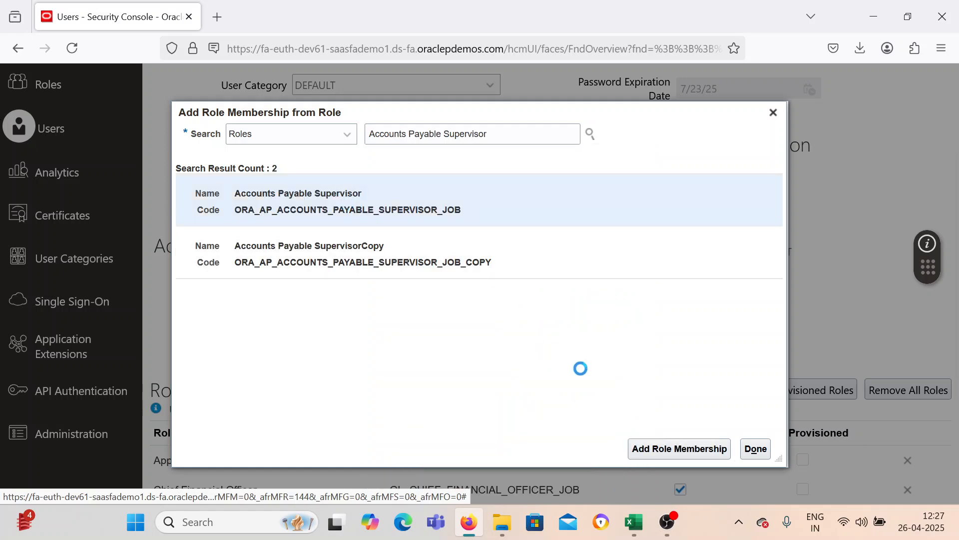
{"action": "left_click", "coordinate": [666, 448]}
Add the Accounts Payable Specialist role with code ORA_AP_ACCOUNTS_PAYABLE_SPECIALIST_JOB to the BEL user and finish the role assignment.
{"action": "left_click_drag", "start_coordinate": [507, 137], "coordinate": [456, 140]}
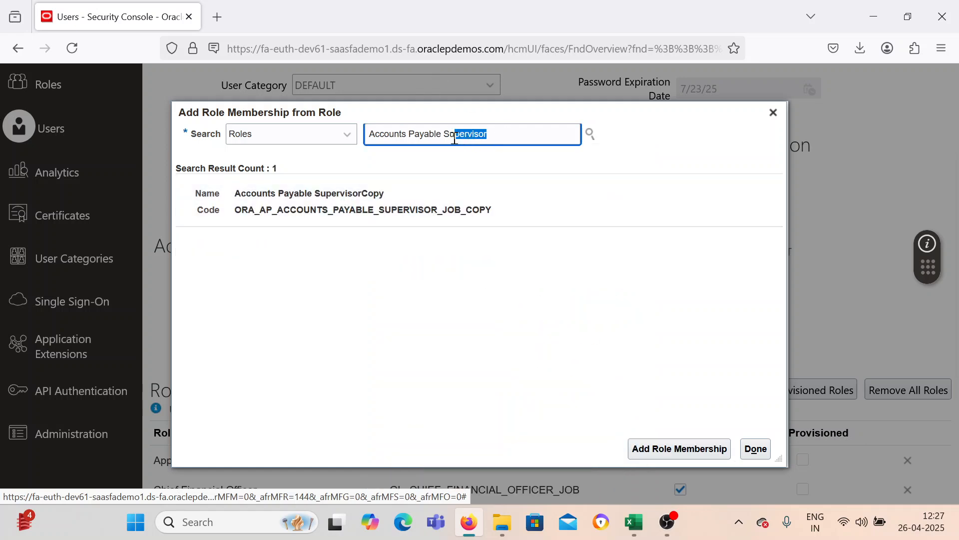
{"action": "type", "text": "pe"}
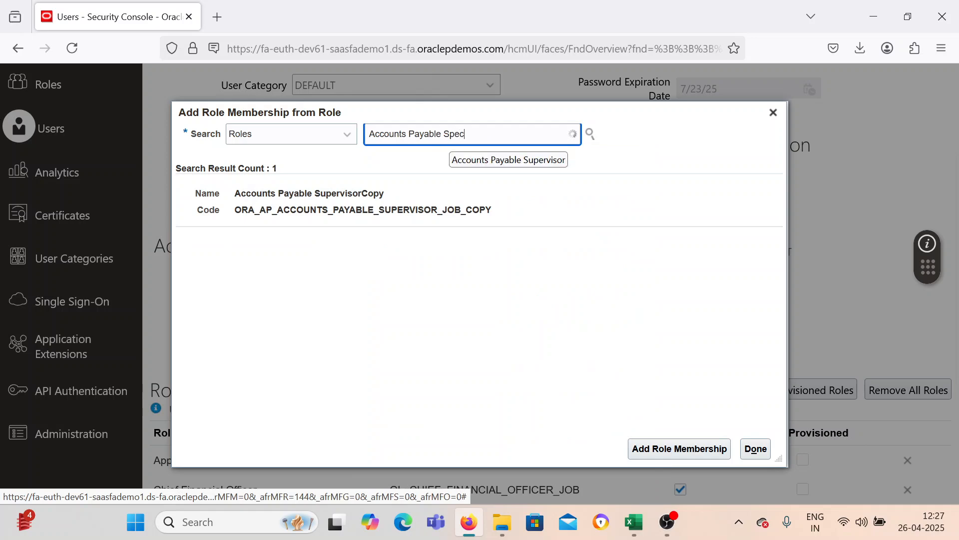
{"action": "type", "text": "cialist"}
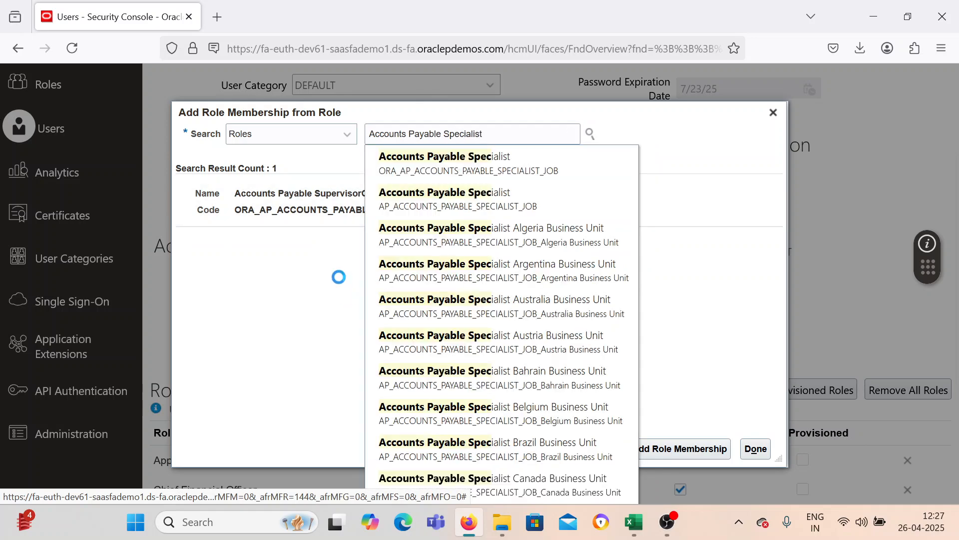
{"action": "key", "text": "Return"}
{"action": "left_click", "coordinate": [654, 449]}
{"action": "left_click", "coordinate": [753, 449]}
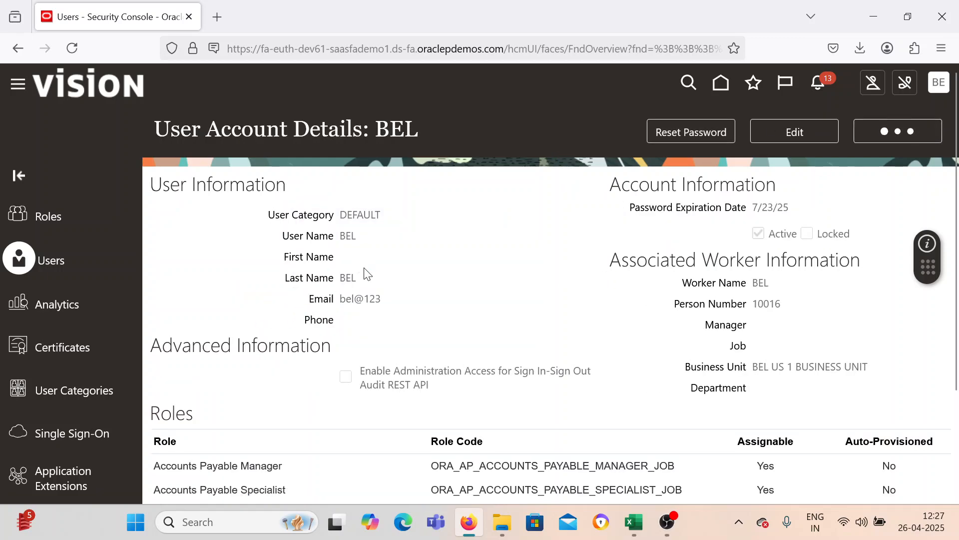
Go to Setup and Maintenance, search the tasks for "Manage data access For Us" and open Manage Data Access for Users.
{"action": "left_click", "coordinate": [937, 91]}
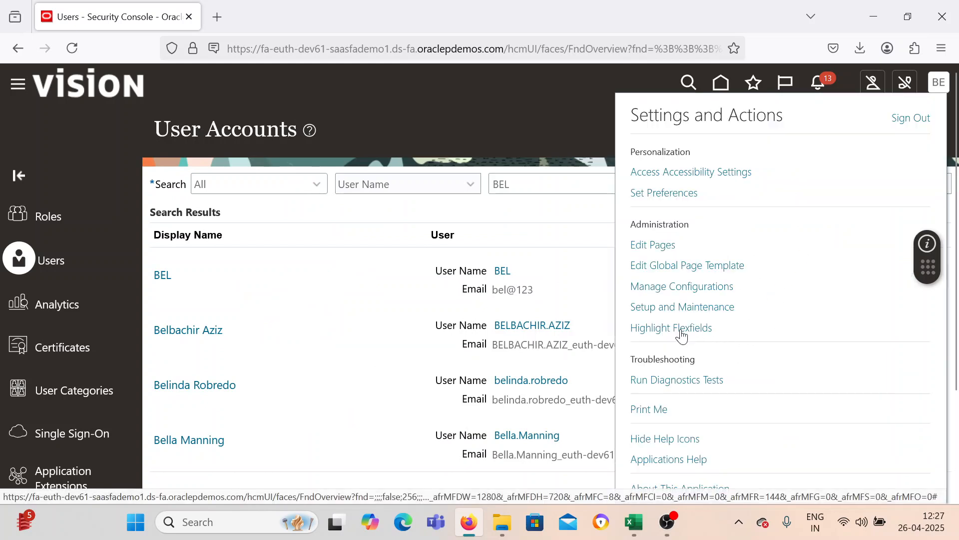
{"action": "left_click", "coordinate": [682, 306]}
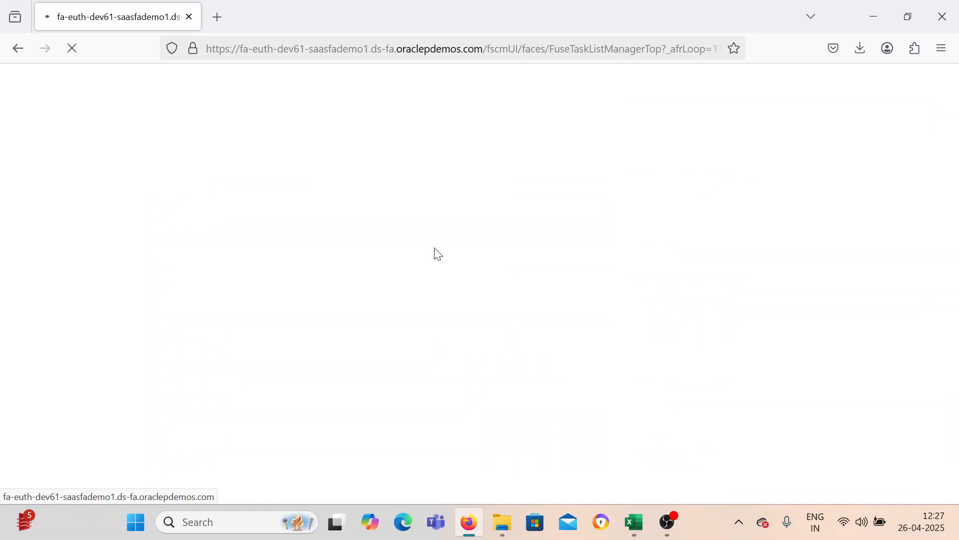
{"action": "left_click", "coordinate": [468, 177]}
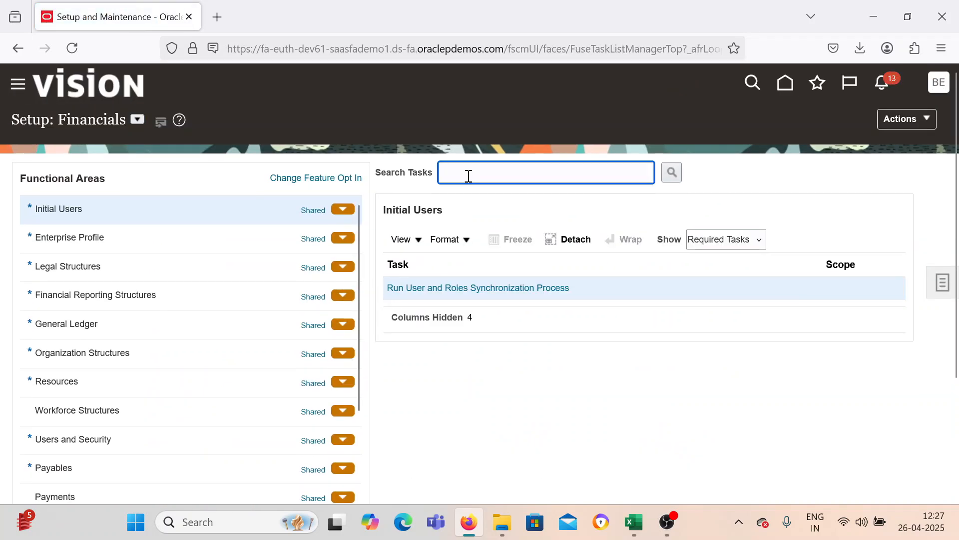
{"action": "type", "text": "Manage Ac"}
{"action": "key", "text": "BackSpace"}
{"action": "key", "text": "BackSpace"}
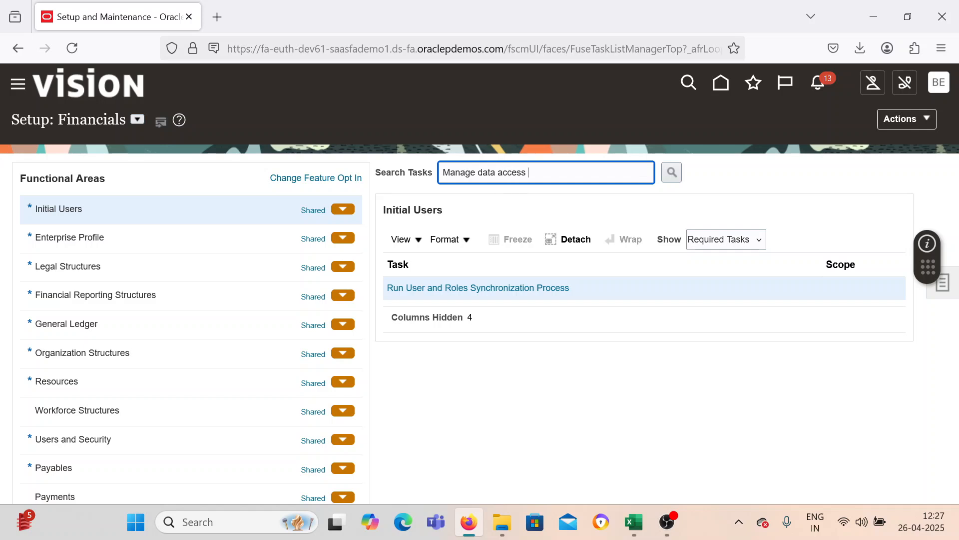
{"action": "type", "text": "s"}
{"action": "key", "text": "Return"}
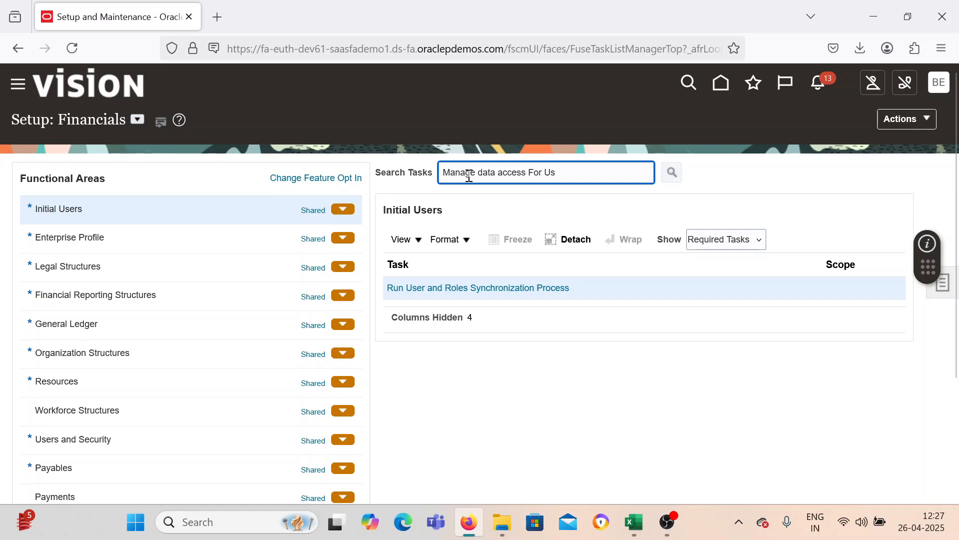
{"action": "left_click", "coordinate": [435, 472]}
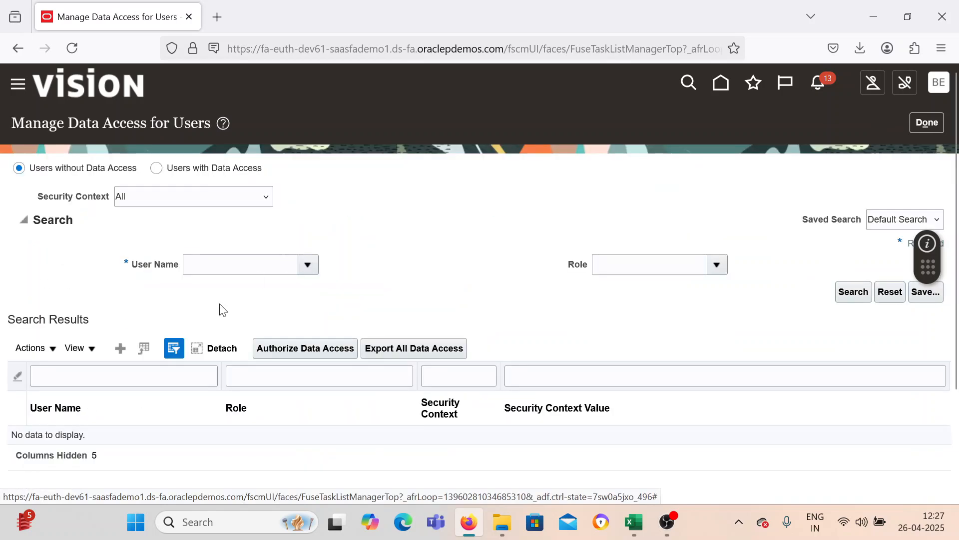
Create a data access row giving user BEL the Accounts Payable Manager role for business unit BEL US 1 BUSINESS UNIT.
{"action": "scroll", "coordinate": [223, 306], "scroll_direction": "down", "scroll_amount": 3}
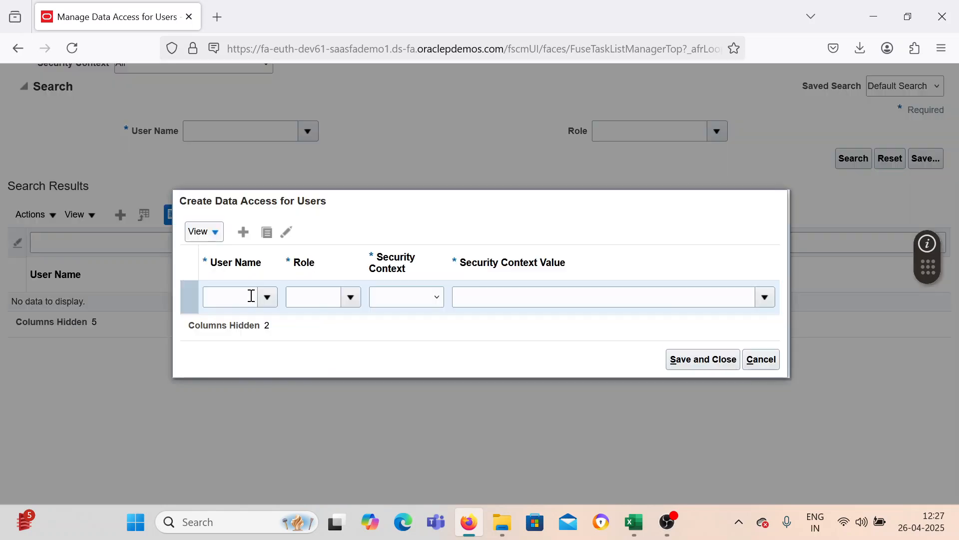
{"action": "left_click", "coordinate": [246, 295]}
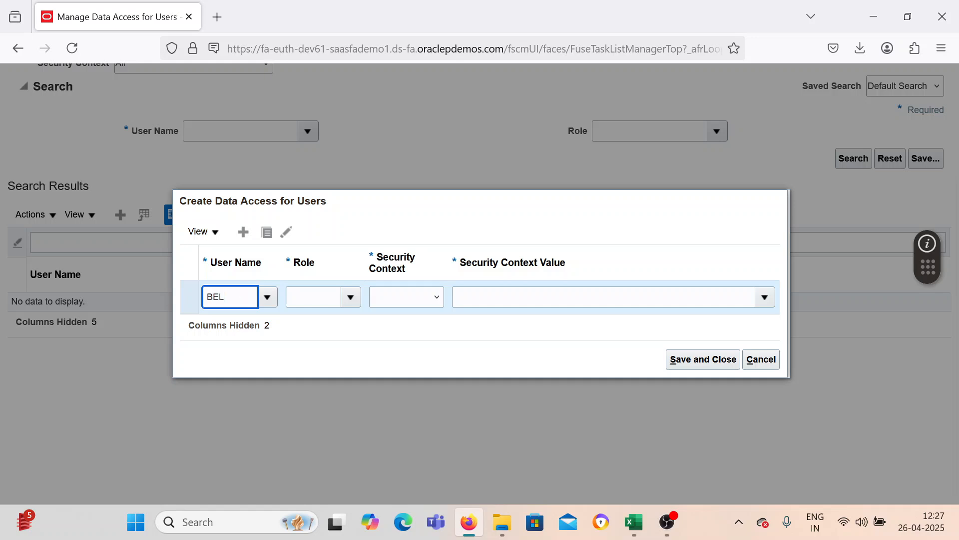
{"action": "left_click", "coordinate": [297, 297]}
{"action": "type", "text": "Acc"}
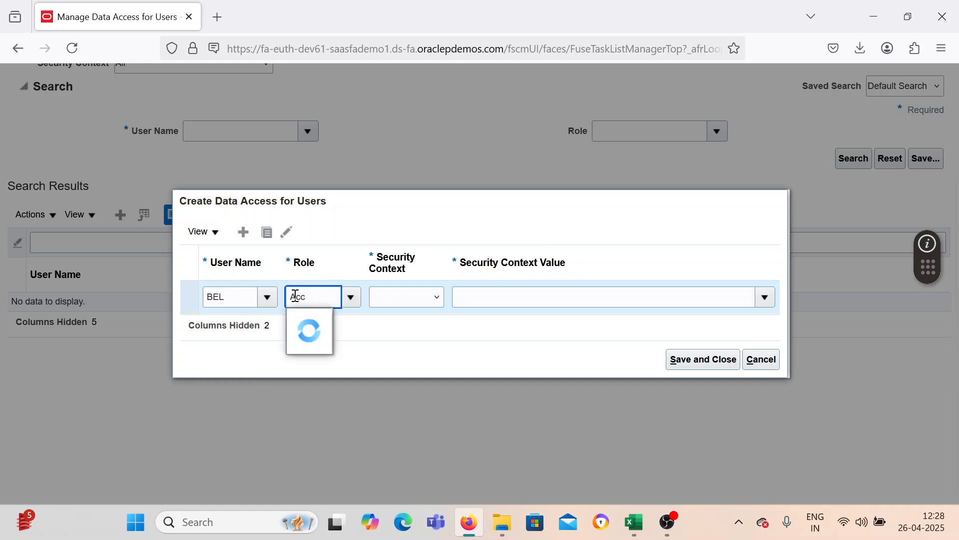
{"action": "left_click", "coordinate": [323, 323]}
{"action": "left_click", "coordinate": [395, 299]}
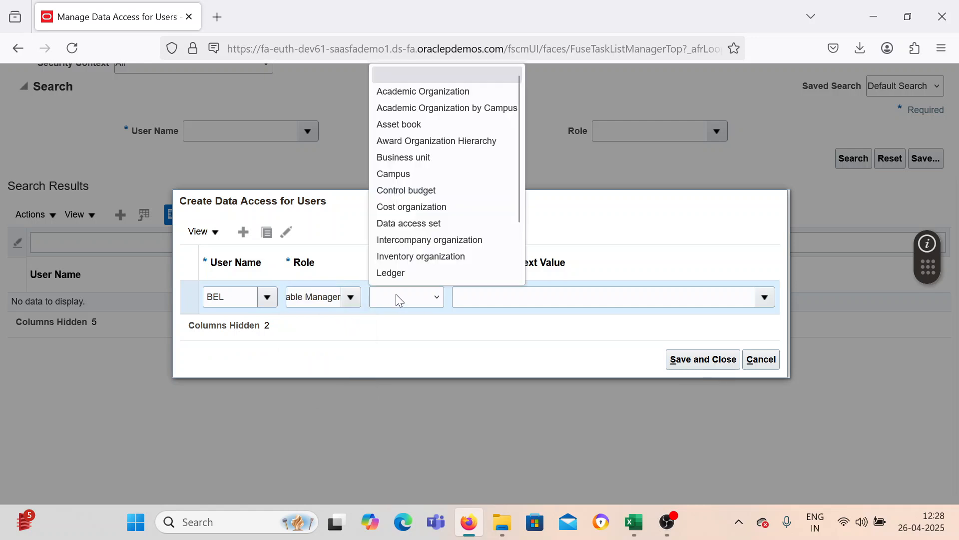
{"action": "left_click", "coordinate": [399, 300]}
{"action": "left_click", "coordinate": [422, 336]}
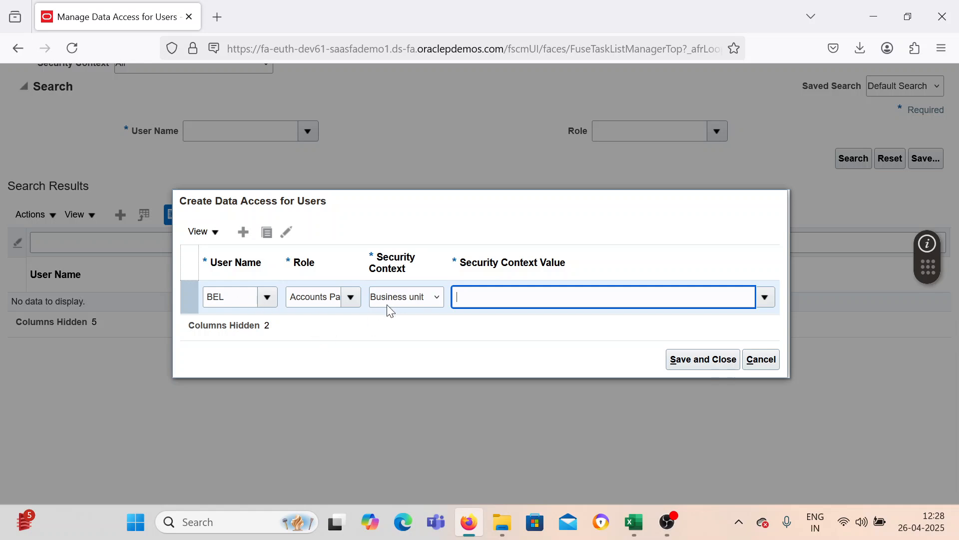
{"action": "left_click", "coordinate": [499, 299]}
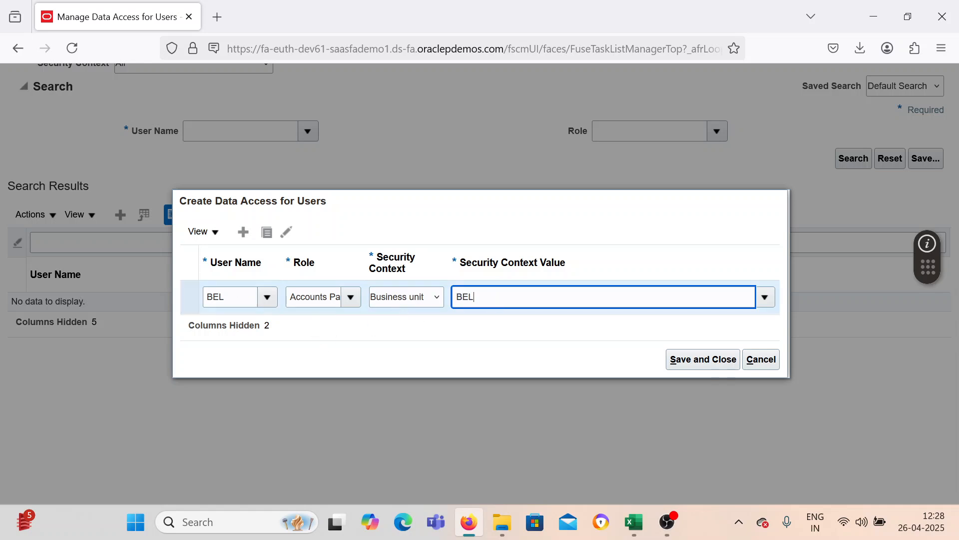
{"action": "left_click", "coordinate": [502, 323]}
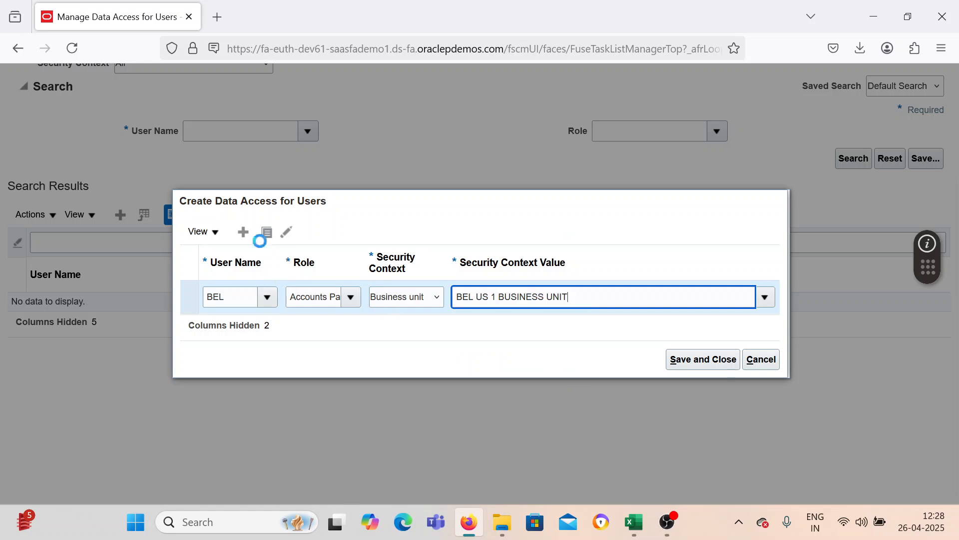
Add a data access row giving user BEL the Accounts Payable Specialist role for business unit BEL US 1 BUSINESS UNIT.
{"action": "left_click", "coordinate": [243, 232]}
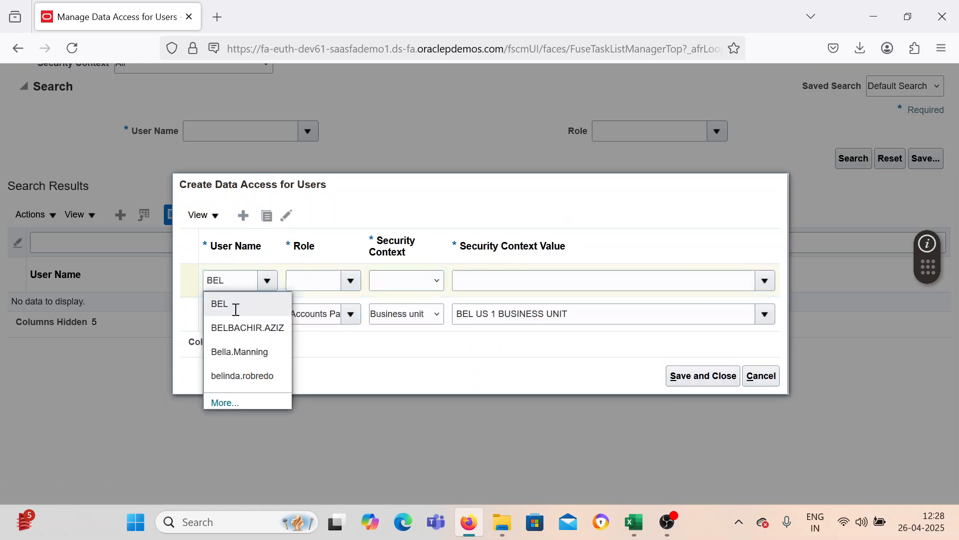
{"action": "left_click", "coordinate": [310, 280]}
{"action": "type", "text": "Acc"}
{"action": "left_click", "coordinate": [323, 328]}
{"action": "left_click", "coordinate": [409, 281]}
{"action": "left_click", "coordinate": [409, 283]}
{"action": "left_click", "coordinate": [415, 315]}
{"action": "left_click", "coordinate": [499, 282]}
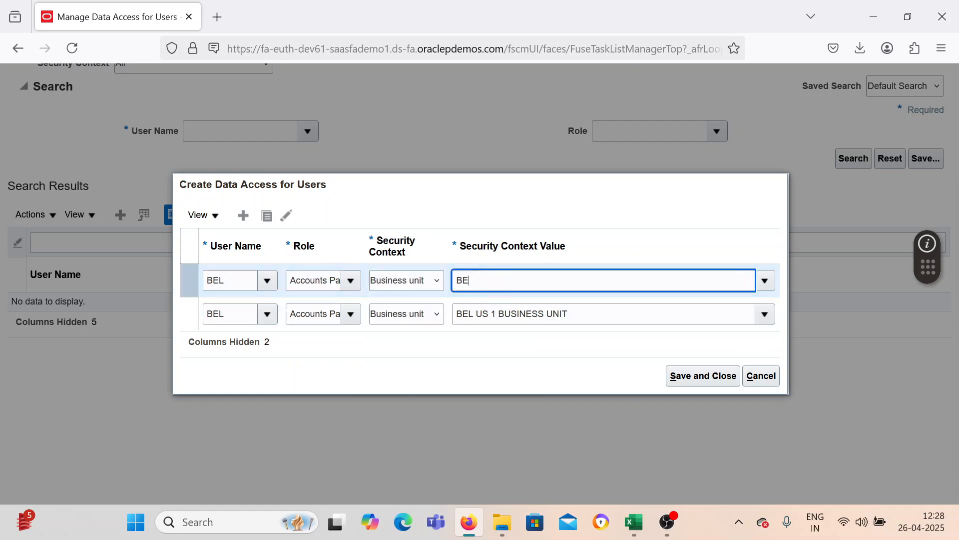
{"action": "type", "text": "BEL"}
{"action": "left_click", "coordinate": [499, 302]}
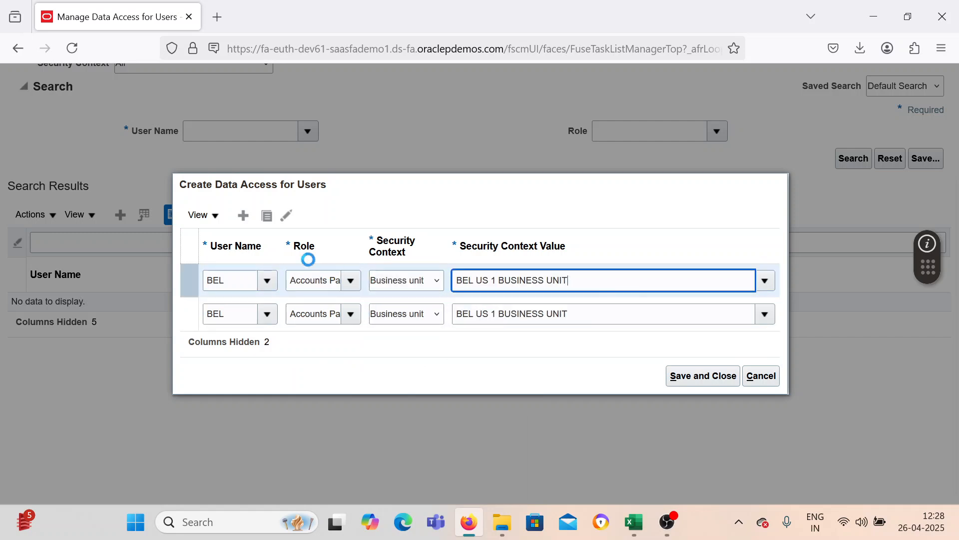
Add a row giving BEL the Accounts Payable Supervisor role for business unit BEL US 1 BUSINESS UNIT, then save all rows and finish the task.
{"action": "left_click", "coordinate": [244, 222]}
{"action": "left_click", "coordinate": [239, 270]}
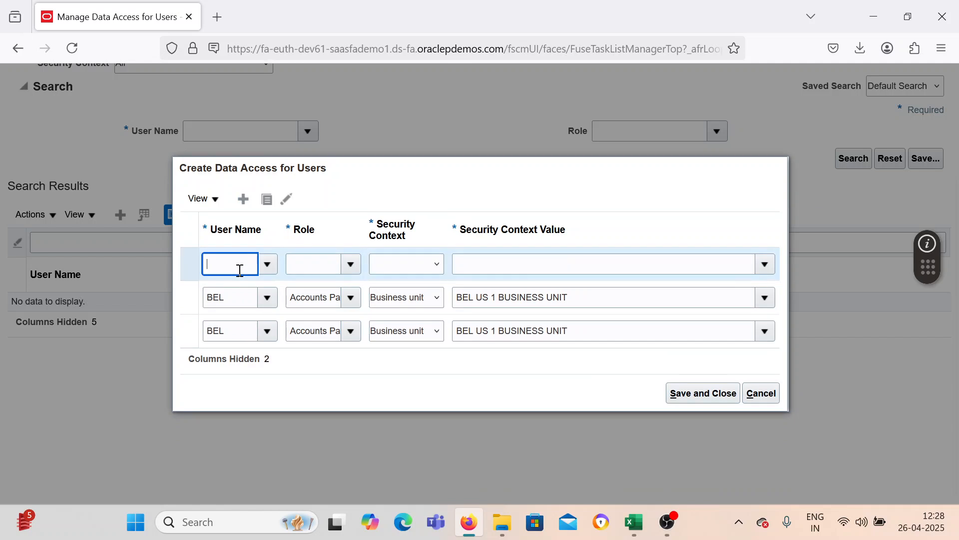
{"action": "type", "text": "BE"}
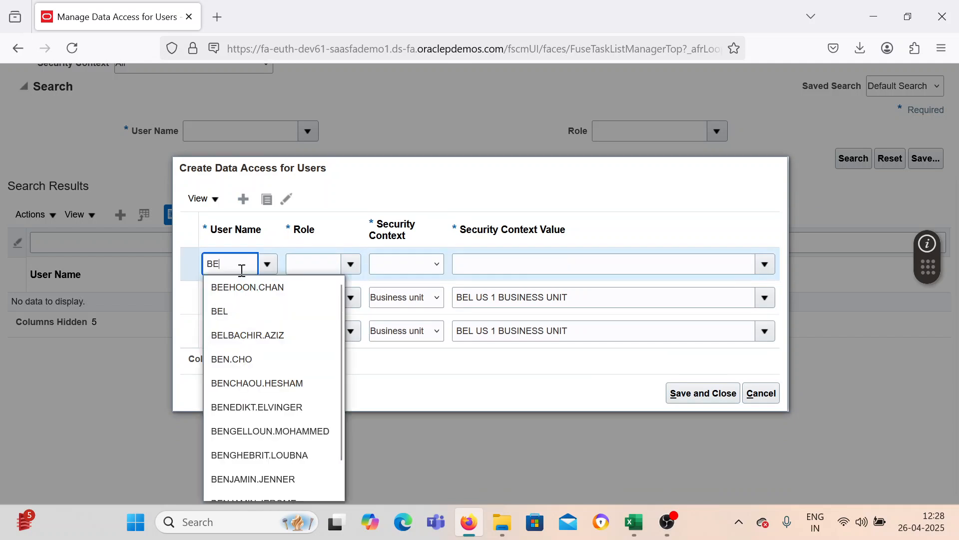
{"action": "type", "text": "L"}
{"action": "left_click", "coordinate": [299, 259]}
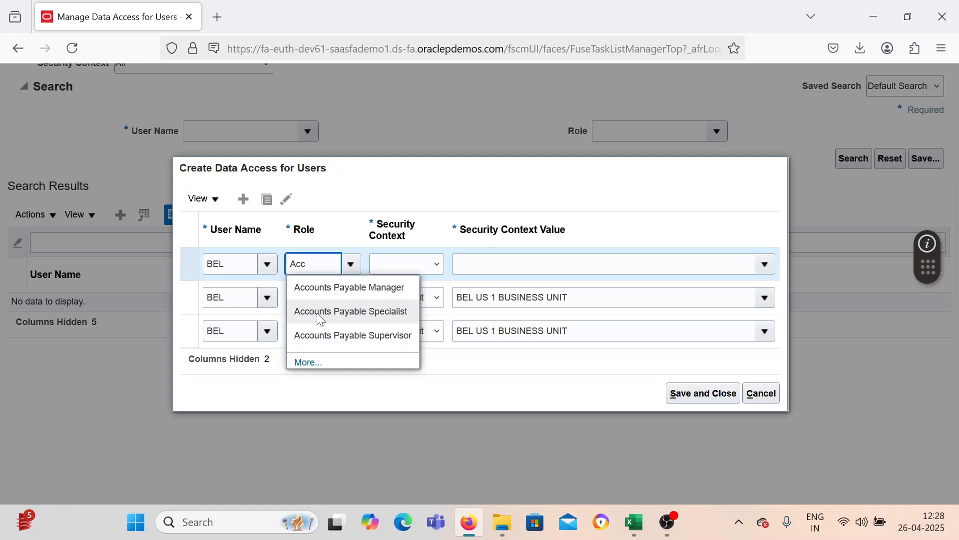
{"action": "left_click", "coordinate": [330, 336]}
{"action": "left_click", "coordinate": [413, 270]}
{"action": "left_click", "coordinate": [400, 300]}
{"action": "left_click", "coordinate": [472, 270]}
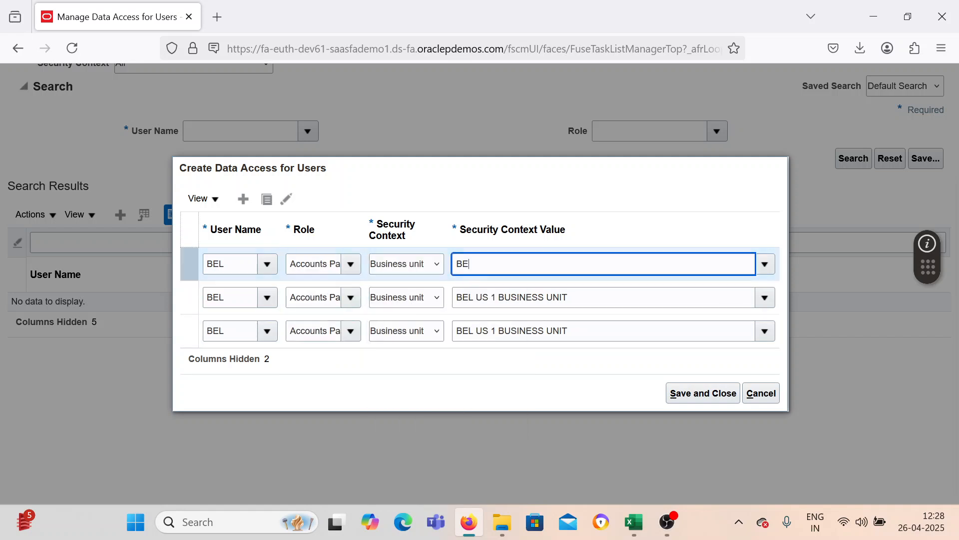
{"action": "left_click", "coordinate": [499, 287]}
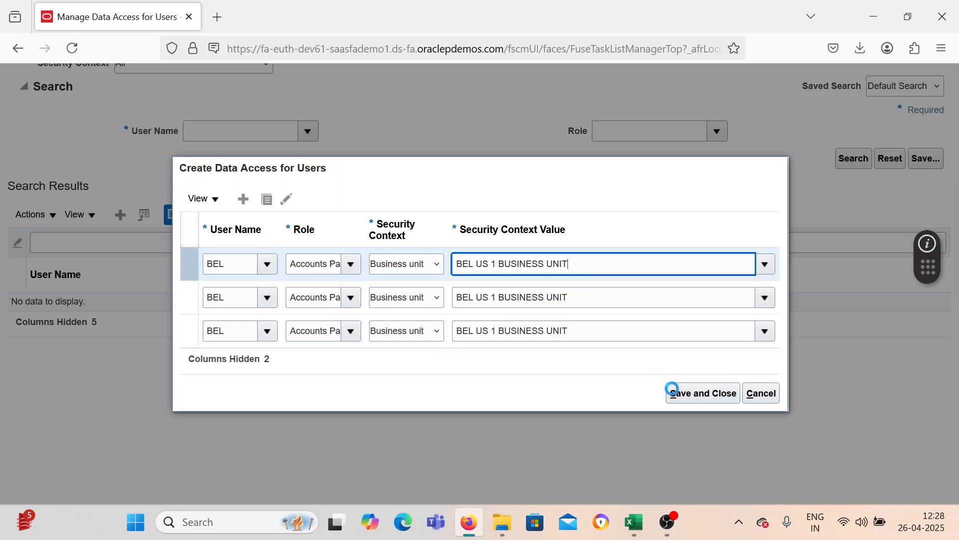
{"action": "left_click", "coordinate": [705, 394]}
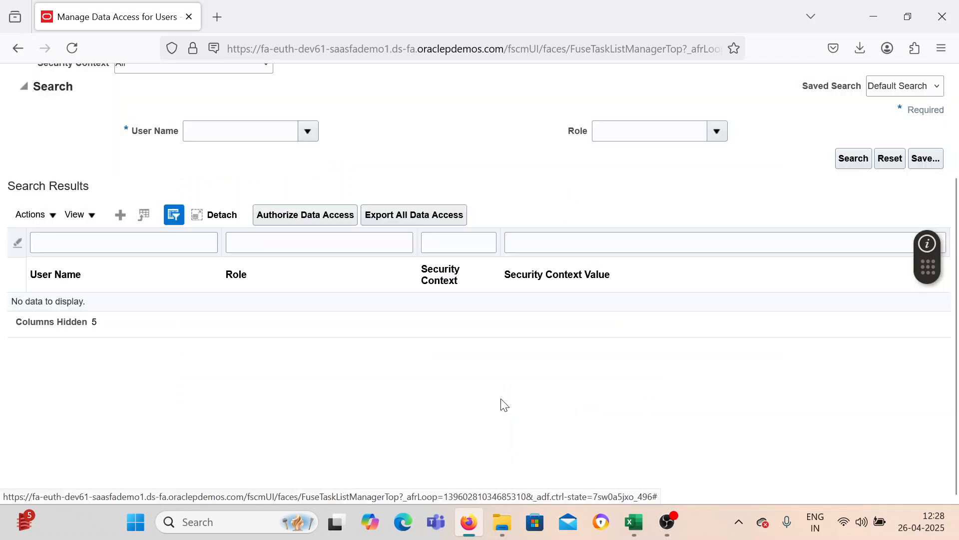
{"action": "scroll", "coordinate": [501, 404], "scroll_direction": "up", "scroll_amount": 3}
{"action": "left_click", "coordinate": [923, 129]}
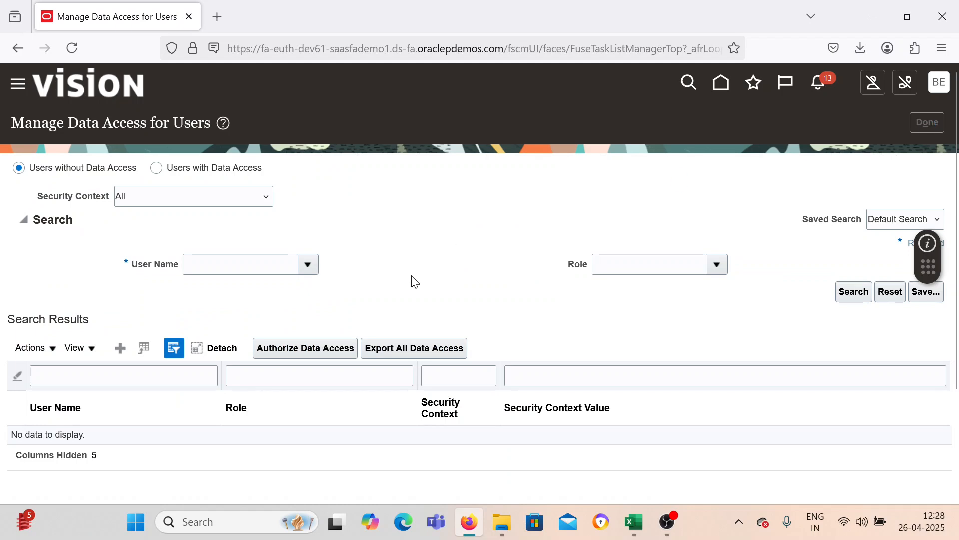
Submit the Run User and Roles Synchronization Process task from the Initial Users functional area.
{"action": "left_click", "coordinate": [88, 207]}
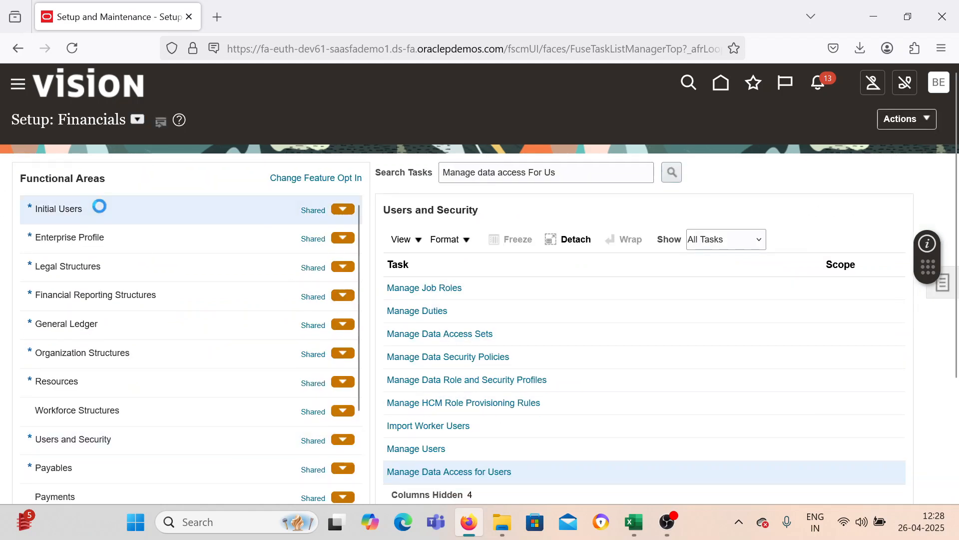
{"action": "left_click", "coordinate": [438, 293]}
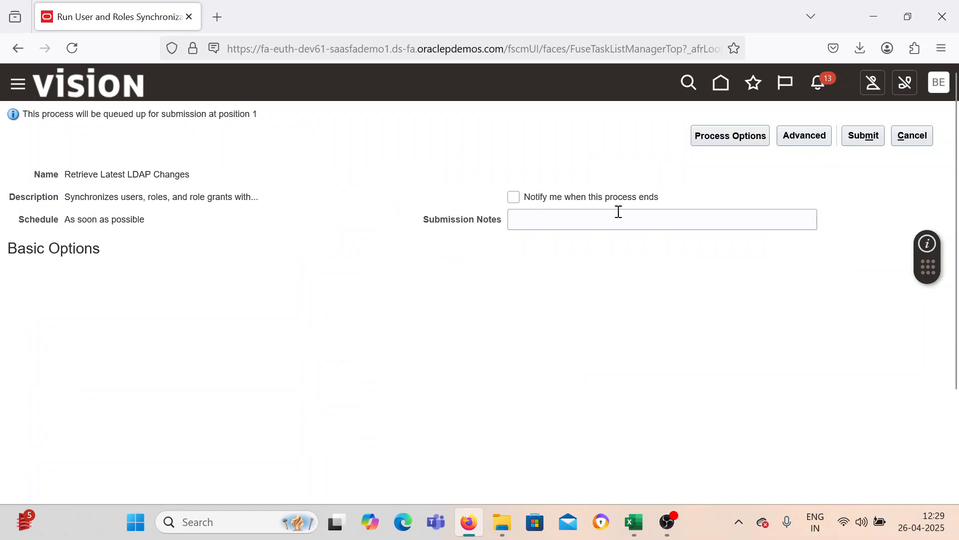
{"action": "left_click", "coordinate": [849, 143]}
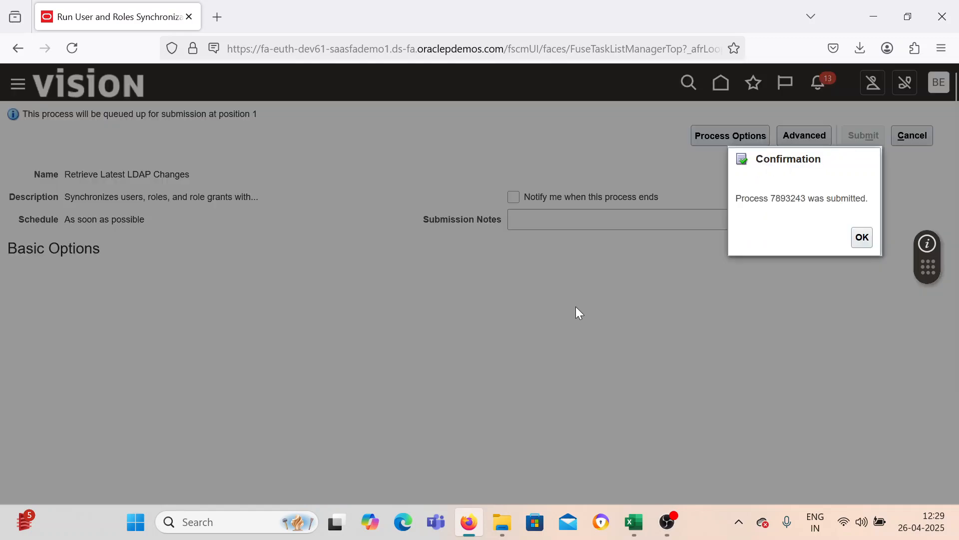
{"action": "left_click", "coordinate": [862, 239]}
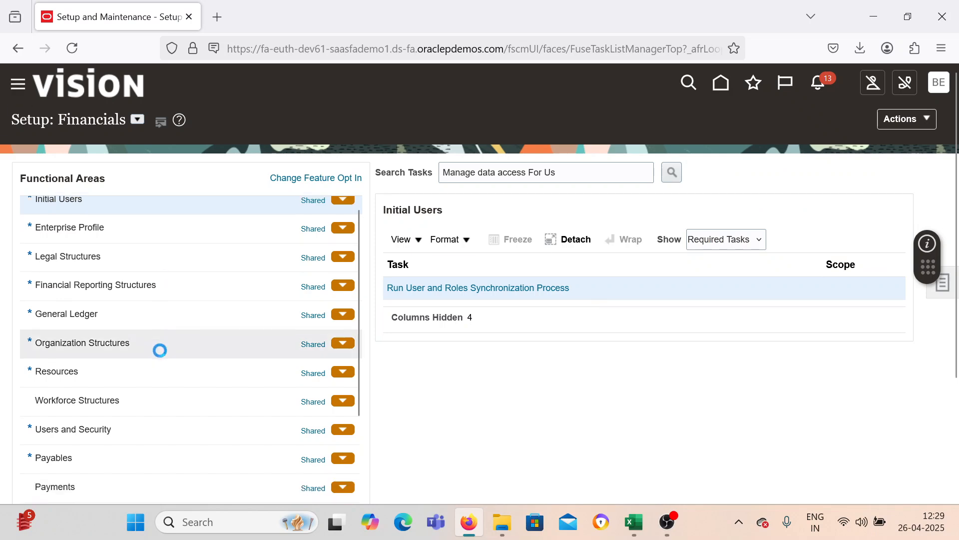
{"action": "scroll", "coordinate": [180, 409], "scroll_direction": "down", "scroll_amount": 3}
{"action": "scroll", "coordinate": [182, 439], "scroll_direction": "down", "scroll_amount": 10}
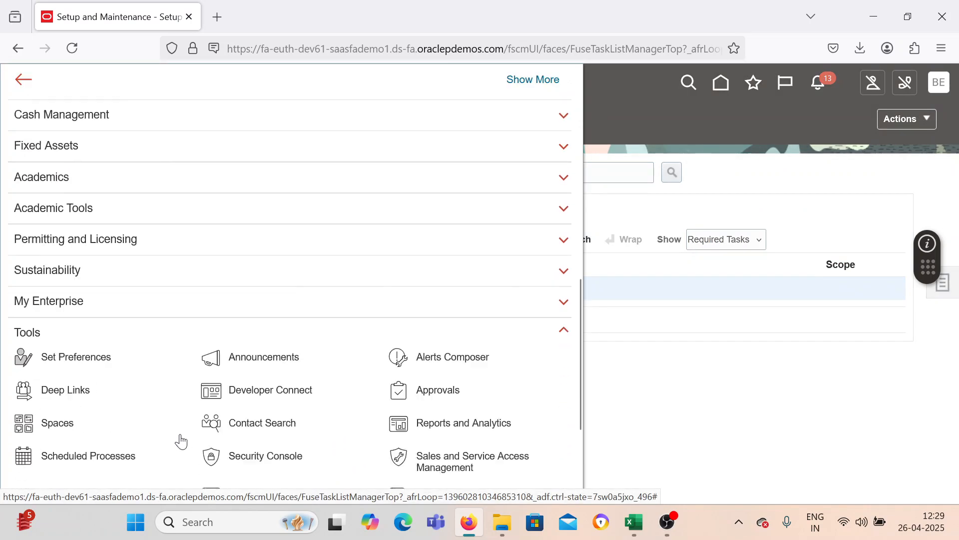
{"action": "left_click", "coordinate": [223, 300]}
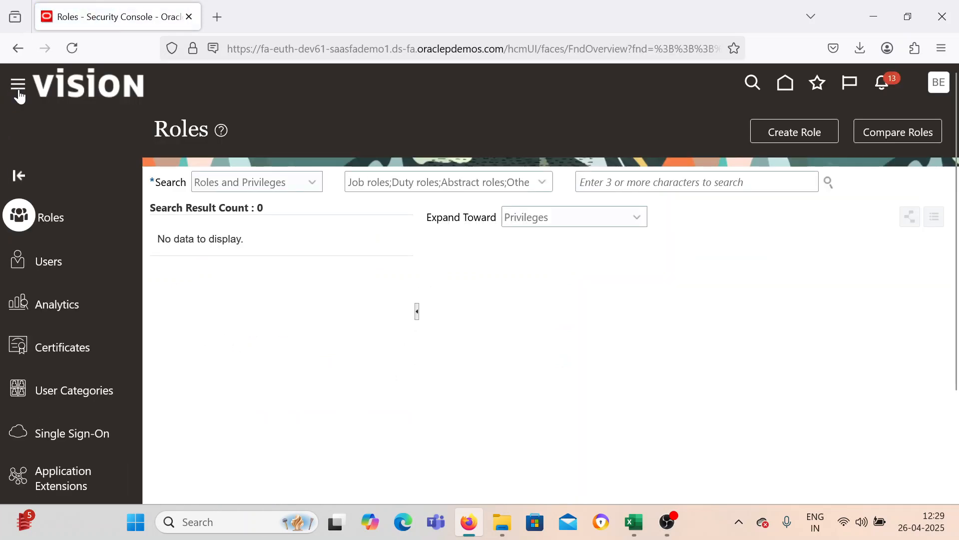
Open Scheduled Processes and check the status of the Retrieve Latest LDAP Changes process.
{"action": "left_click", "coordinate": [19, 94]}
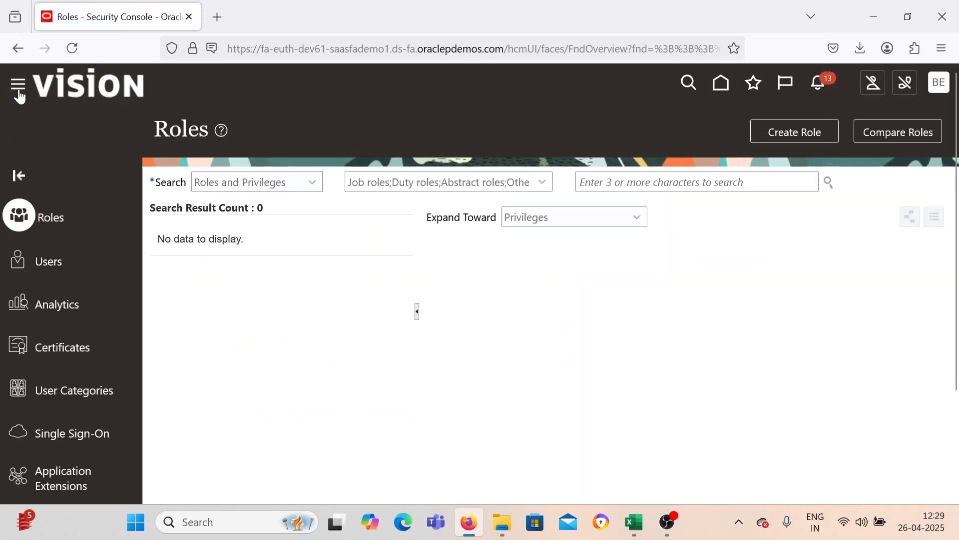
{"action": "scroll", "coordinate": [269, 363], "scroll_direction": "down", "scroll_amount": 10}
{"action": "scroll", "coordinate": [266, 372], "scroll_direction": "down", "scroll_amount": 5}
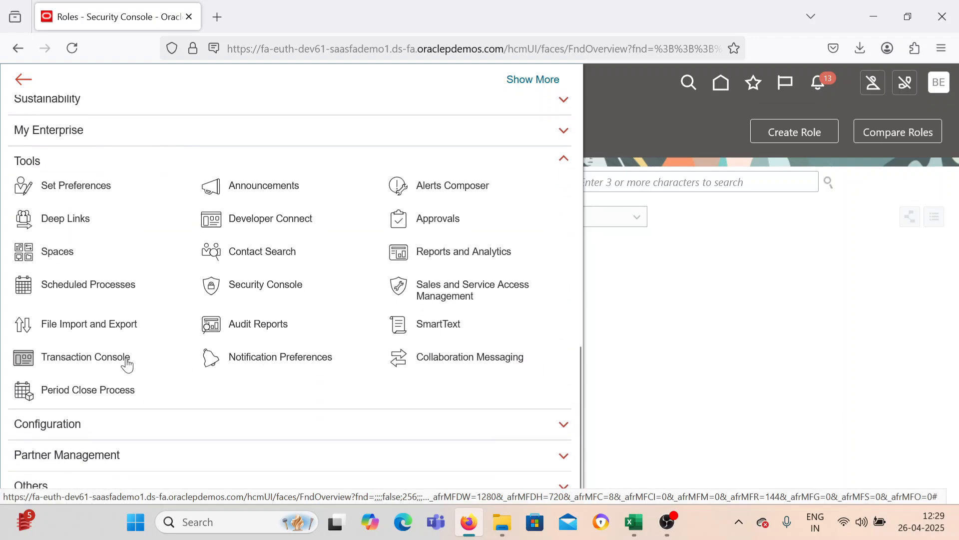
{"action": "left_click", "coordinate": [424, 343]}
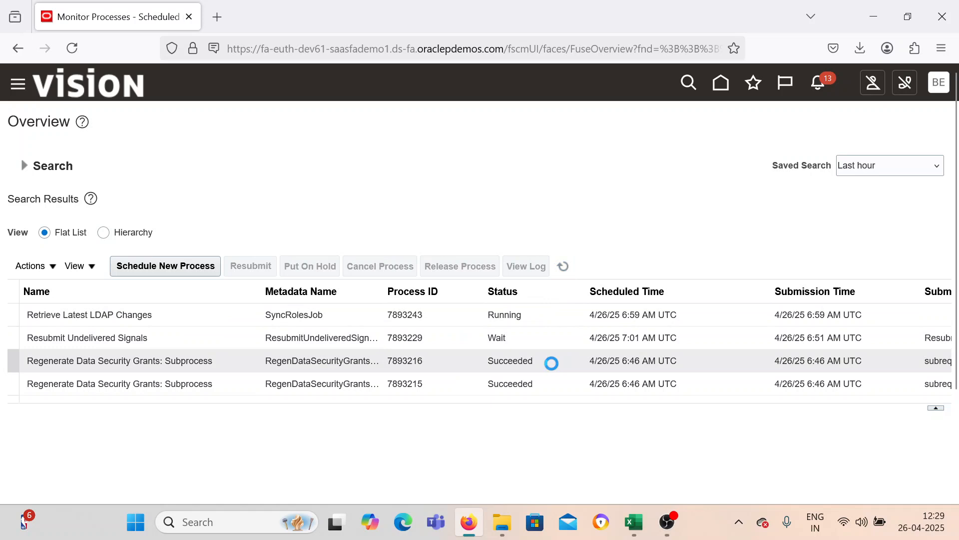
Sign out, confirm the Single Sign-Off and sign back in as user BEL with the saved credentials.
{"action": "left_click", "coordinate": [940, 82]}
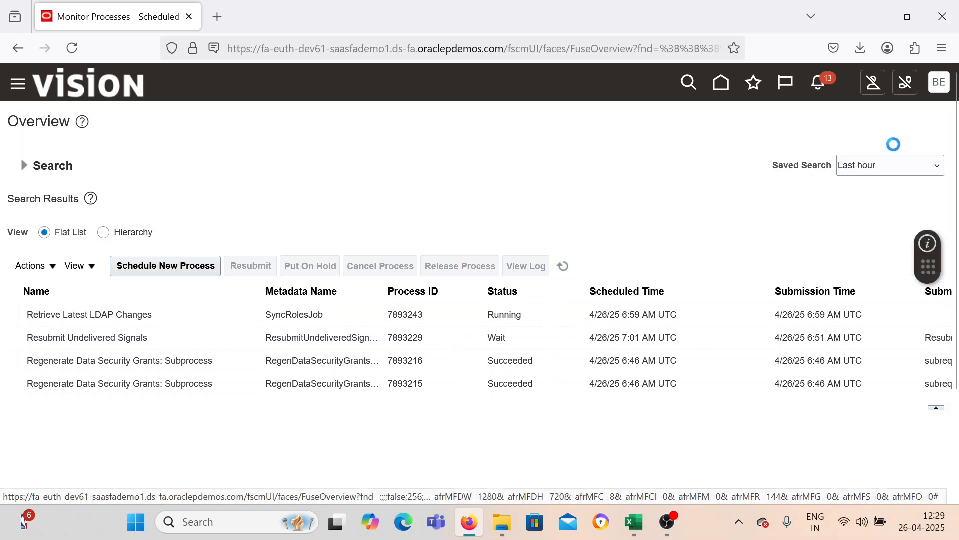
{"action": "left_click", "coordinate": [899, 118]}
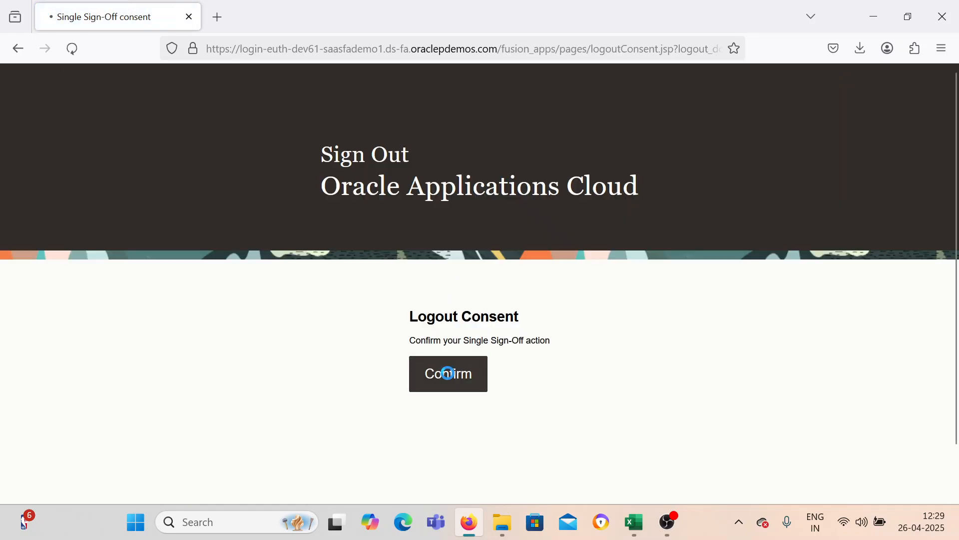
{"action": "left_click", "coordinate": [443, 375]}
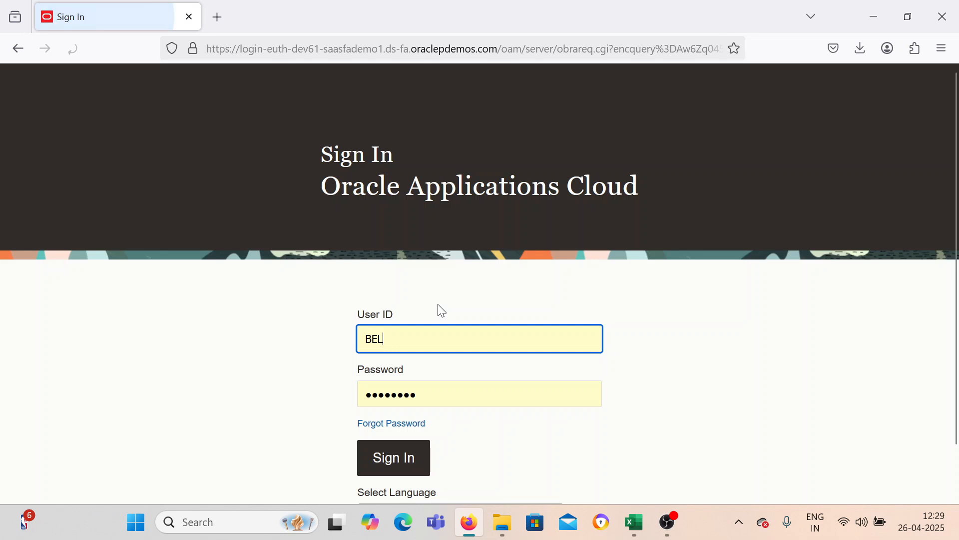
{"action": "left_click", "coordinate": [393, 458]}
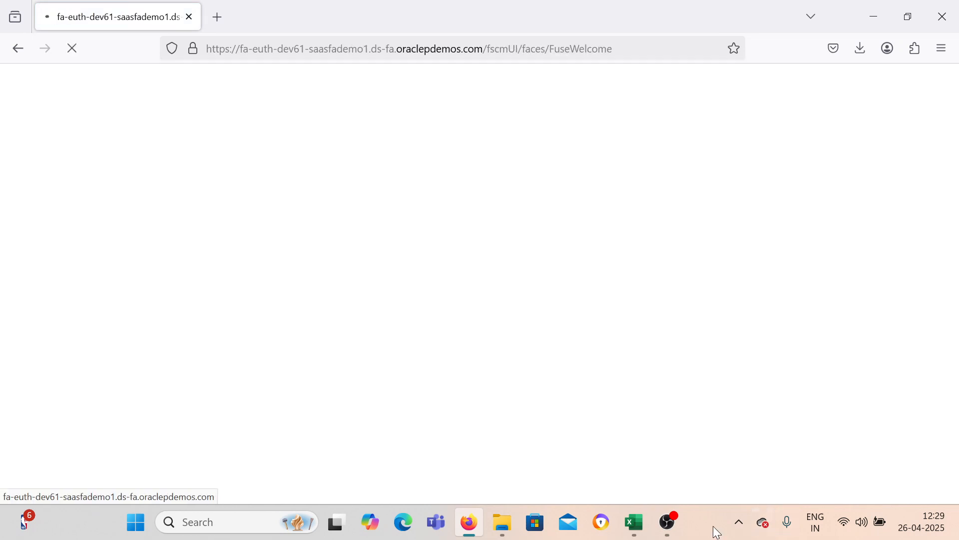
{"action": "mouse_move", "coordinate": [658, 523]}
{"action": "left_click", "coordinate": [667, 522]}
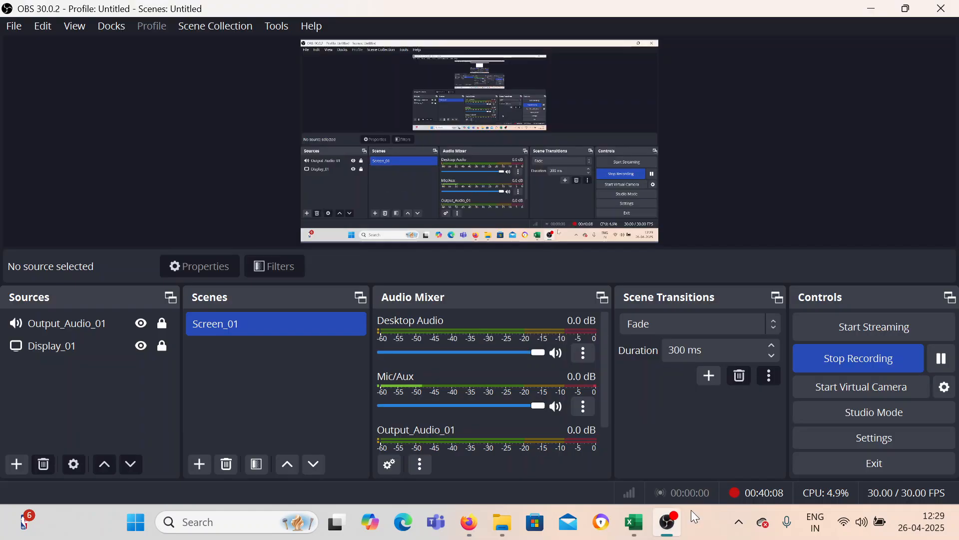
{"action": "mouse_move", "coordinate": [672, 533]}
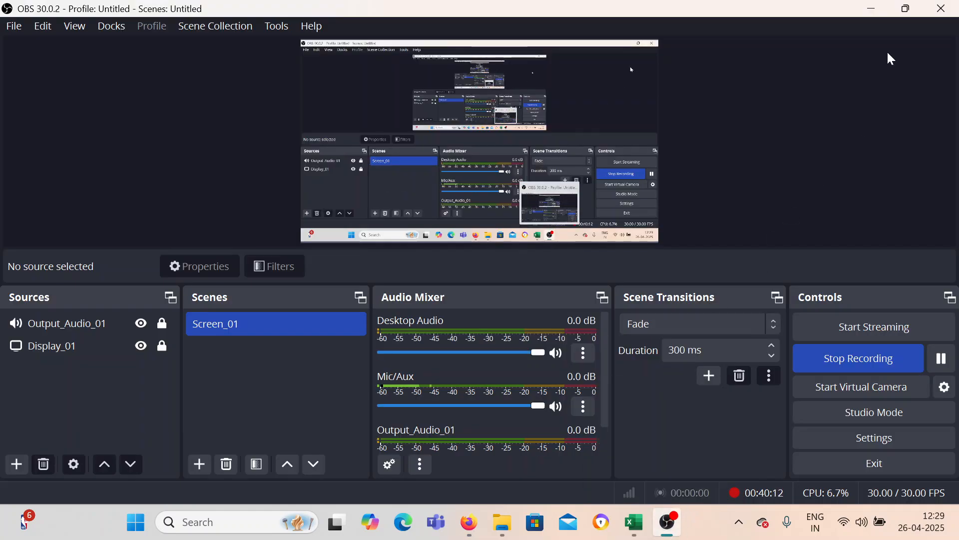
{"action": "left_click", "coordinate": [871, 9]}
Open the Suppliers work area under Procurement.
{"action": "left_click", "coordinate": [21, 102]}
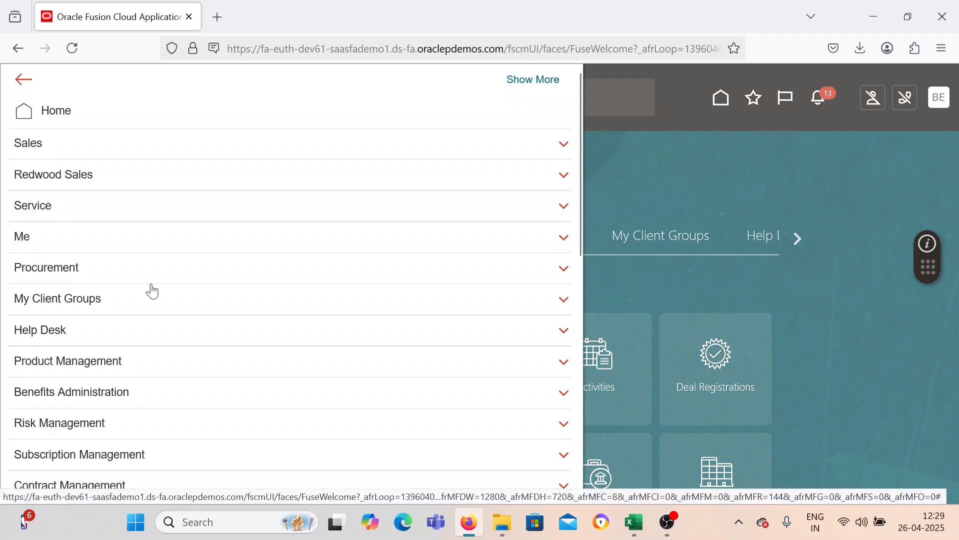
{"action": "left_click", "coordinate": [36, 275]}
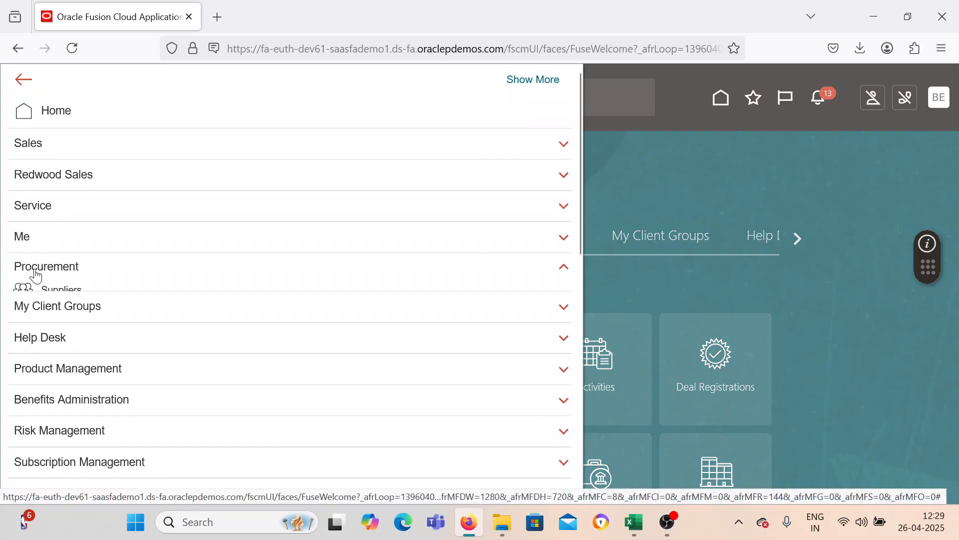
{"action": "left_click", "coordinate": [26, 290]}
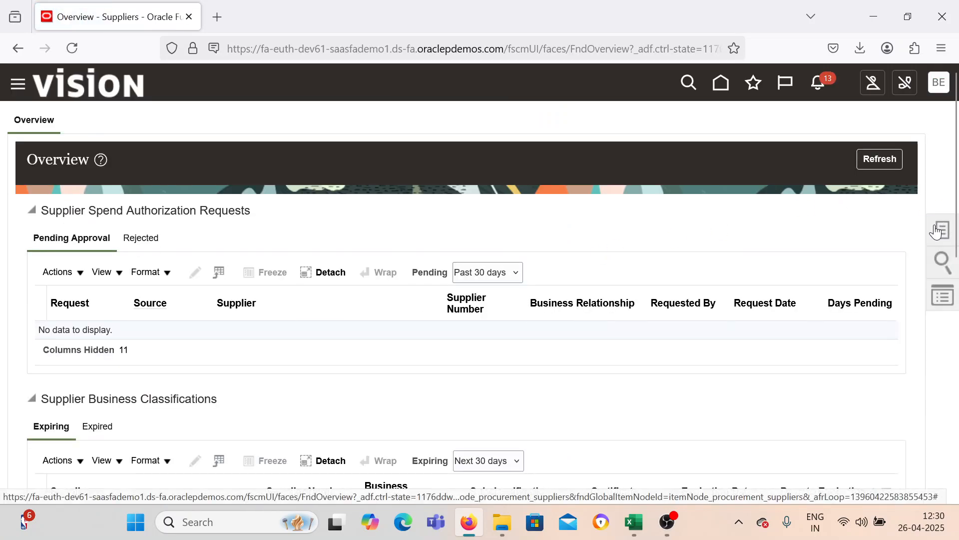
Create the supplier "BEL Supplier" with business relationship Spend Authorized and tax organization type Corporation.
{"action": "left_click", "coordinate": [937, 232]}
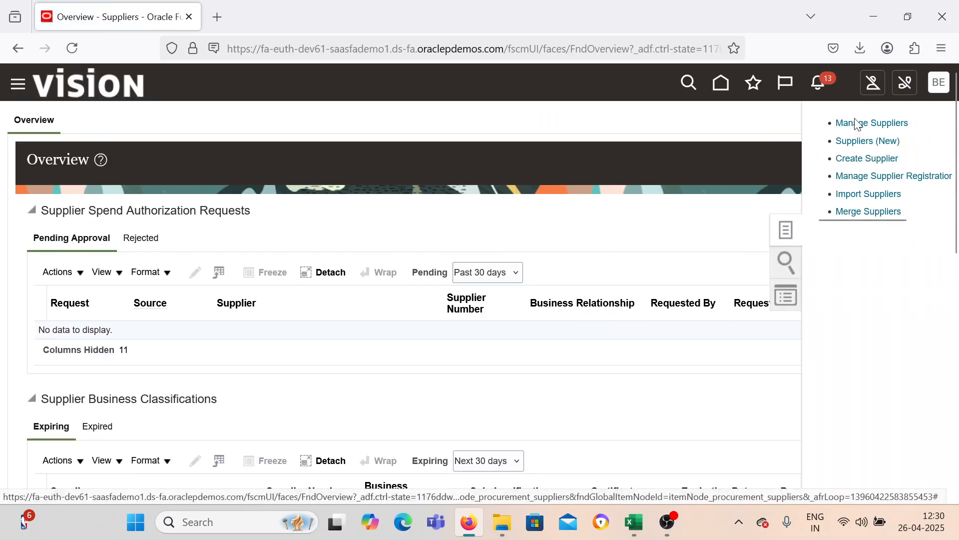
{"action": "left_click", "coordinate": [866, 159]}
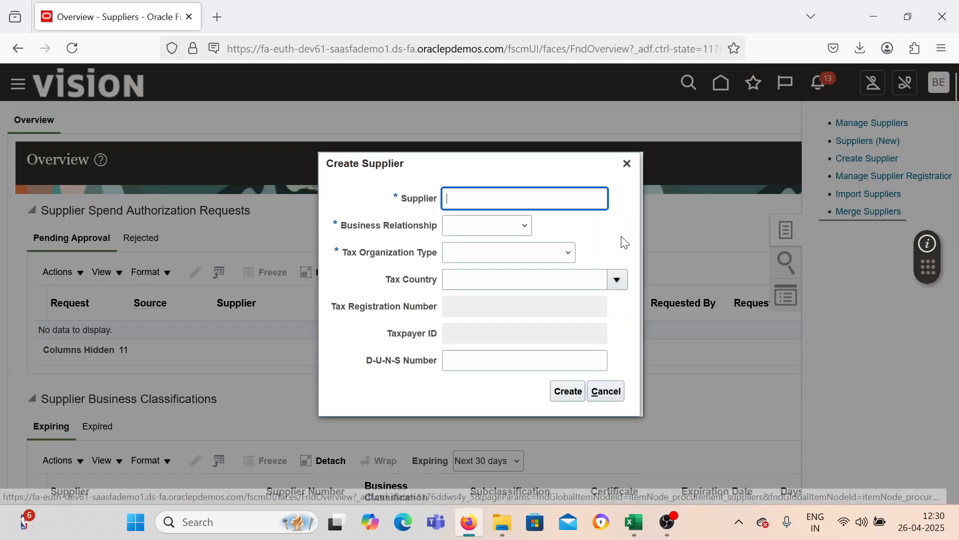
{"action": "type", "text": "BEL "}
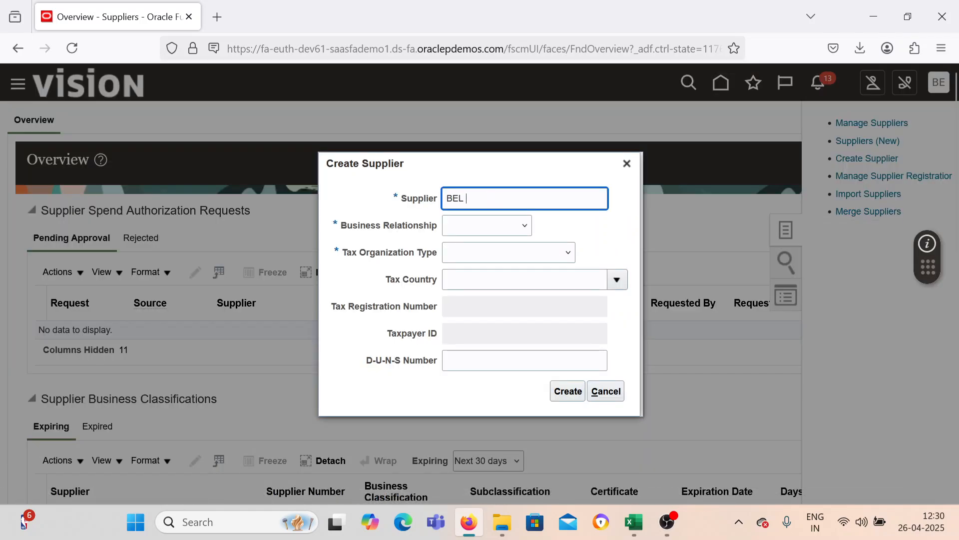
{"action": "type", "text": "Supplier"}
{"action": "key", "text": "Tab"}
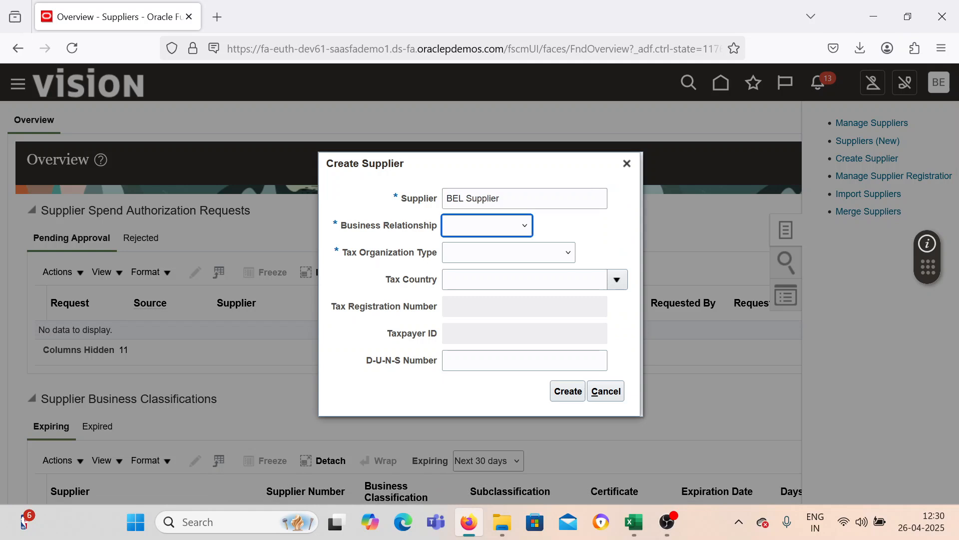
{"action": "left_click", "coordinate": [456, 231]}
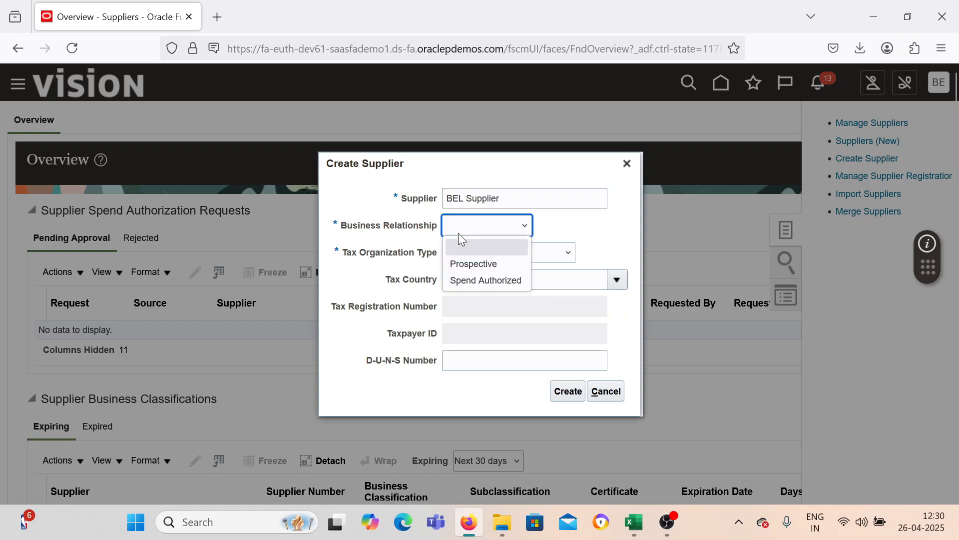
{"action": "left_click", "coordinate": [494, 283]}
{"action": "left_click", "coordinate": [495, 253]}
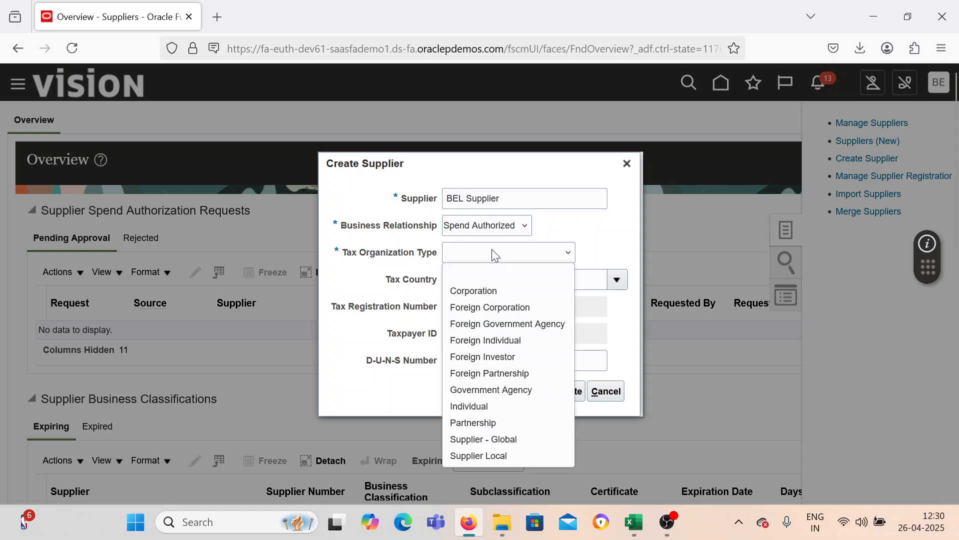
{"action": "left_click", "coordinate": [492, 291]}
{"action": "left_click", "coordinate": [562, 391]}
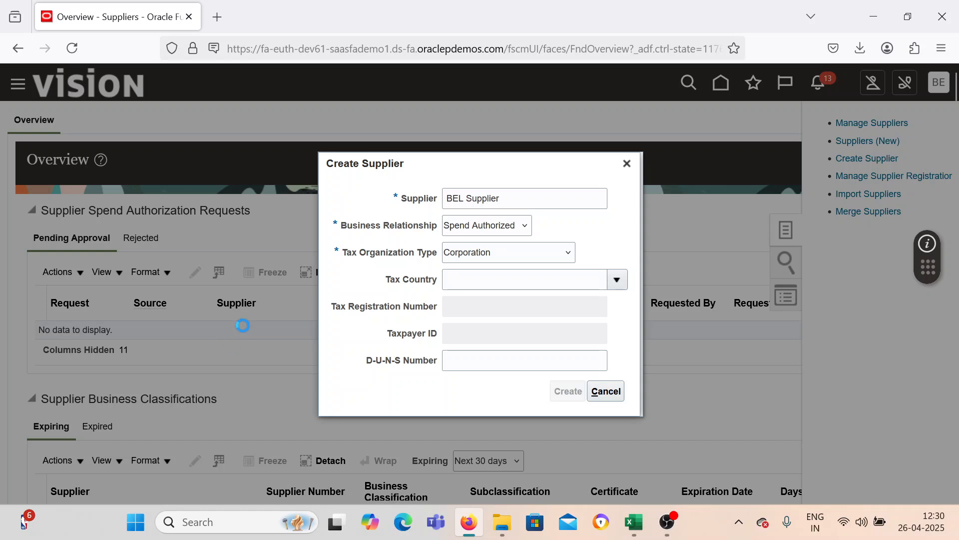
Look over the supplier's profile and open a new address entry for BEL Supplier.
{"action": "scroll", "coordinate": [181, 333], "scroll_direction": "down", "scroll_amount": 6}
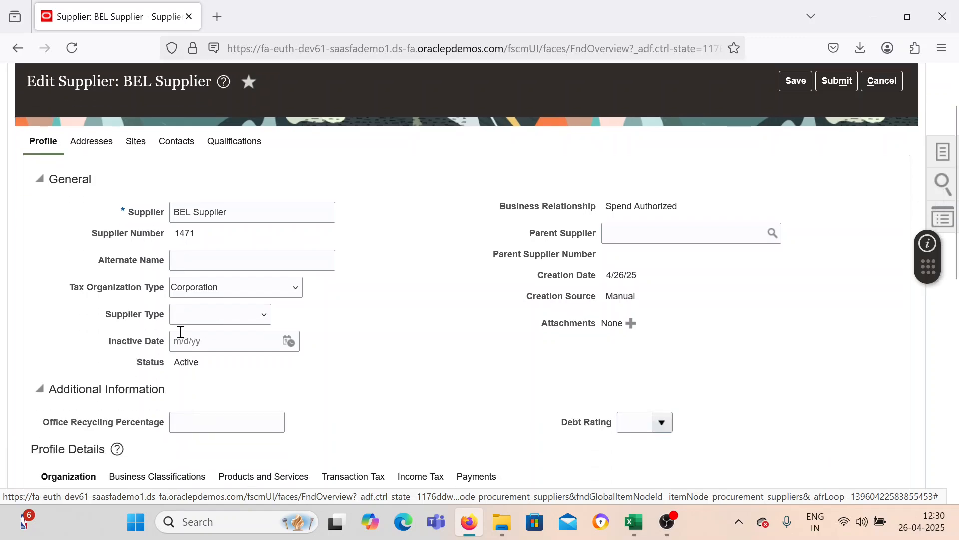
{"action": "scroll", "coordinate": [184, 333], "scroll_direction": "down", "scroll_amount": 5}
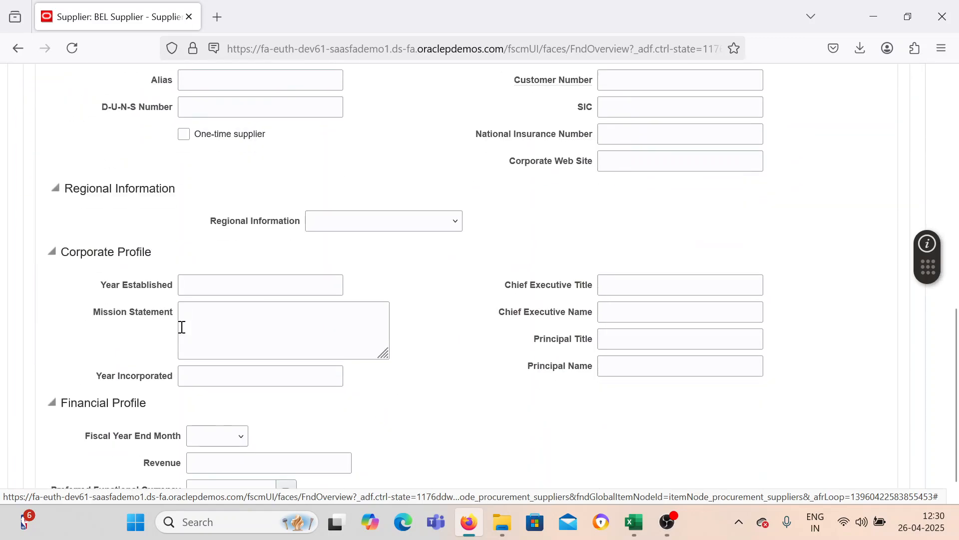
{"action": "scroll", "coordinate": [184, 333], "scroll_direction": "up", "scroll_amount": 8}
{"action": "scroll", "coordinate": [184, 333], "scroll_direction": "up", "scroll_amount": 4}
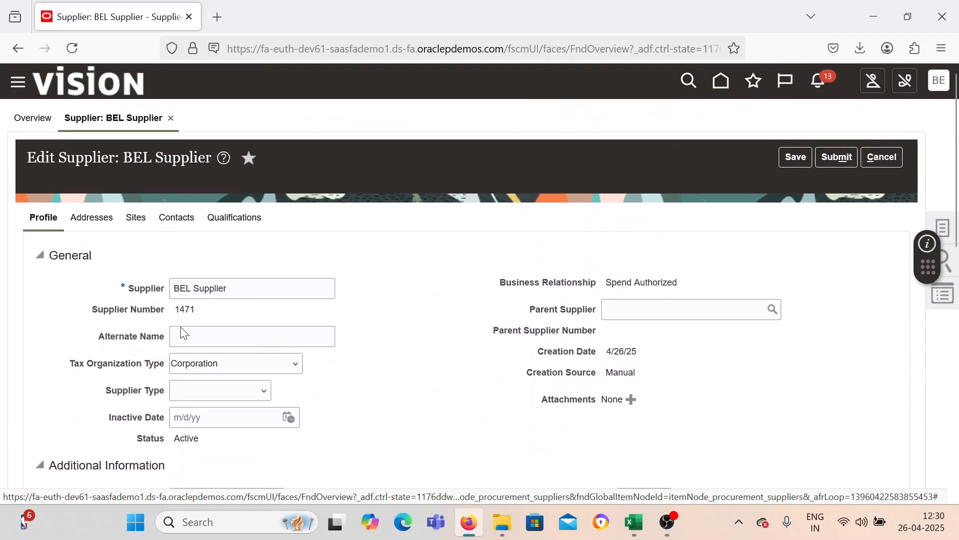
{"action": "left_click", "coordinate": [90, 223]}
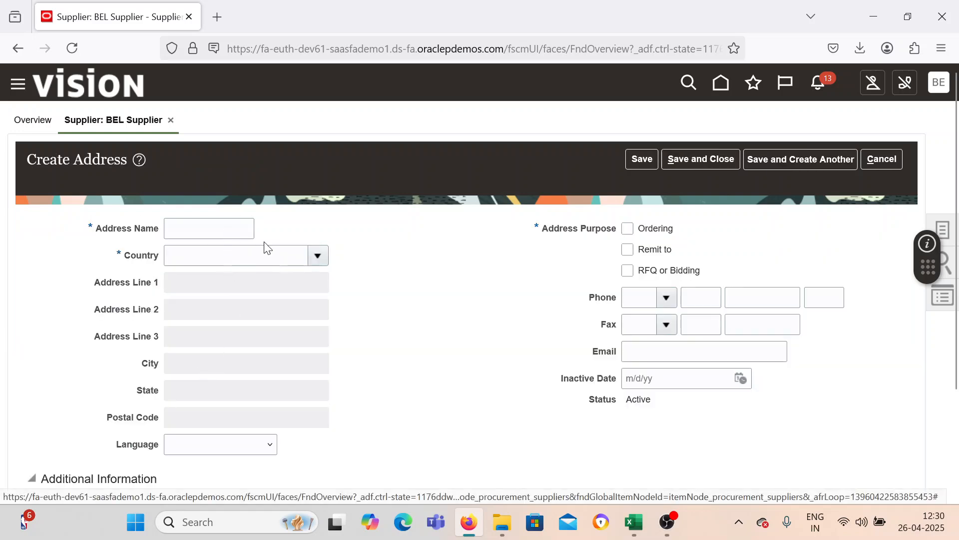
Set the address country to United States by searching for the country code US.
{"action": "left_click", "coordinate": [207, 229]}
{"action": "left_click", "coordinate": [318, 257]}
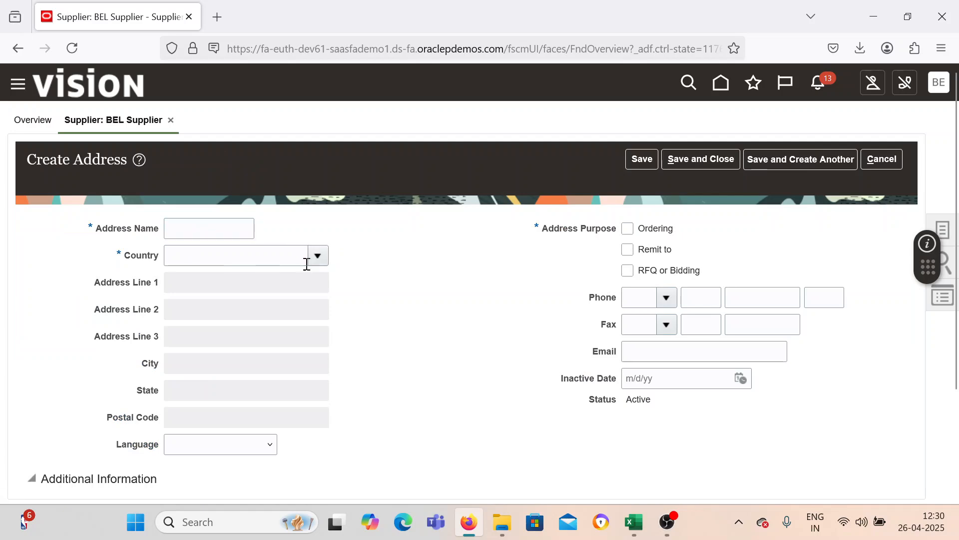
{"action": "scroll", "coordinate": [216, 435], "scroll_direction": "down", "scroll_amount": 2}
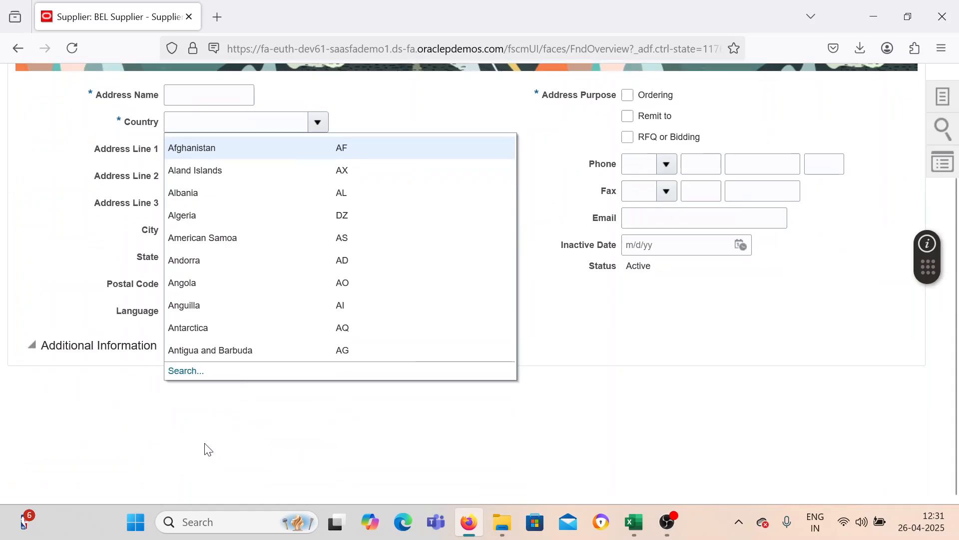
{"action": "left_click", "coordinate": [190, 374]}
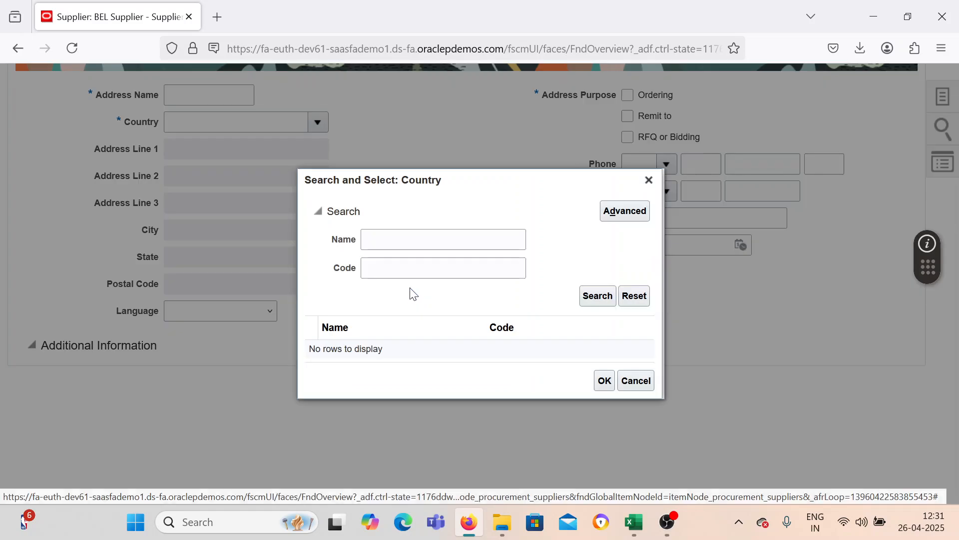
{"action": "left_click", "coordinate": [408, 263]}
{"action": "type", "text": "U"}
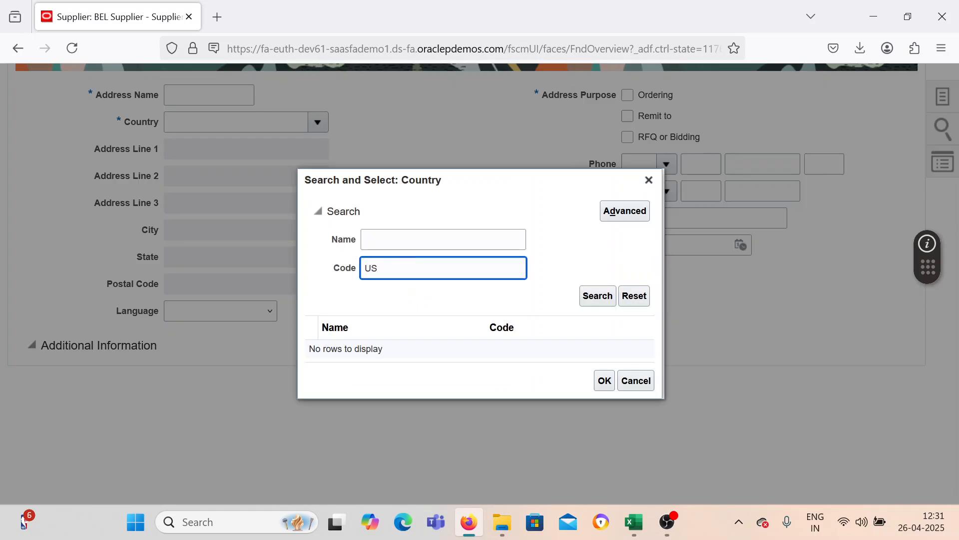
{"action": "type", "text": "S"}
{"action": "key", "text": "Return"}
{"action": "left_click", "coordinate": [467, 352]}
{"action": "left_click", "coordinate": [603, 382]}
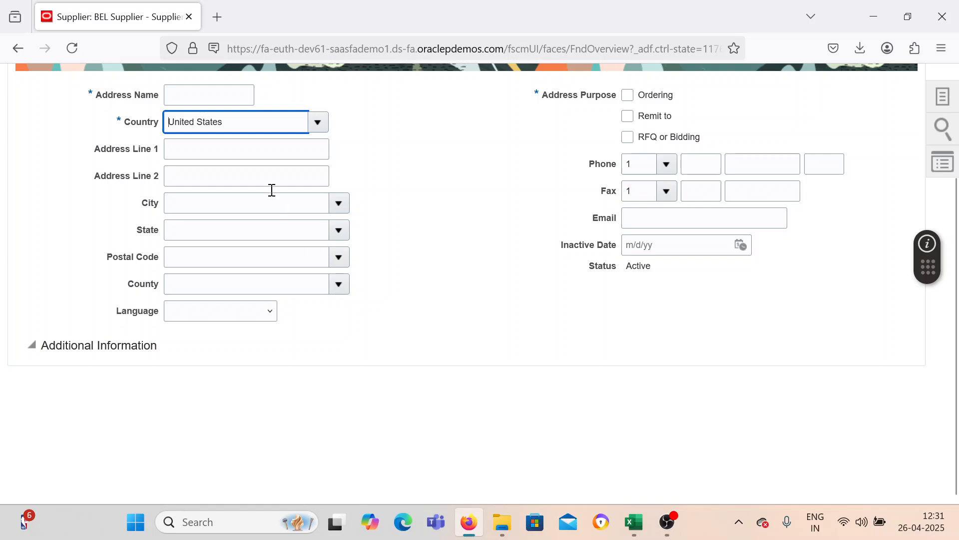
{"action": "left_click", "coordinate": [338, 231]}
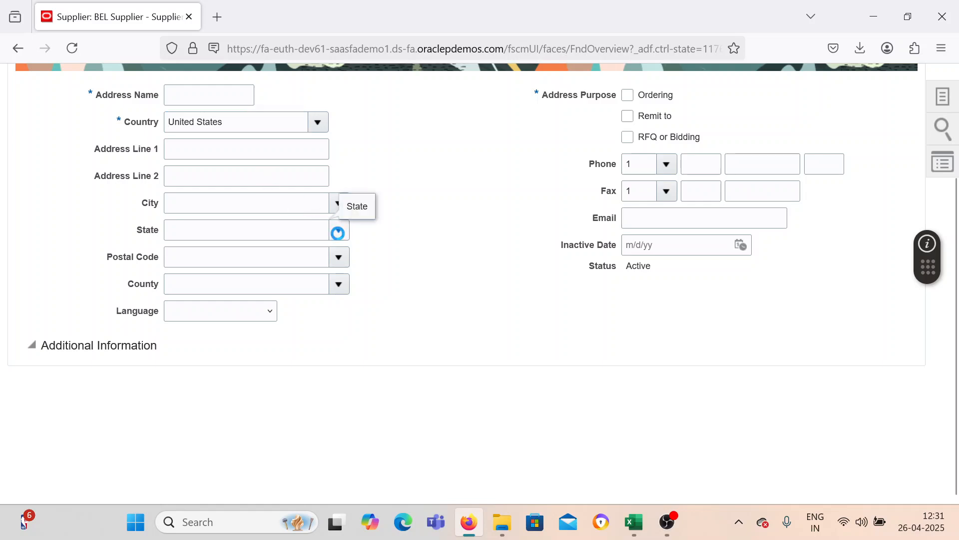
{"action": "left_click", "coordinate": [172, 478]}
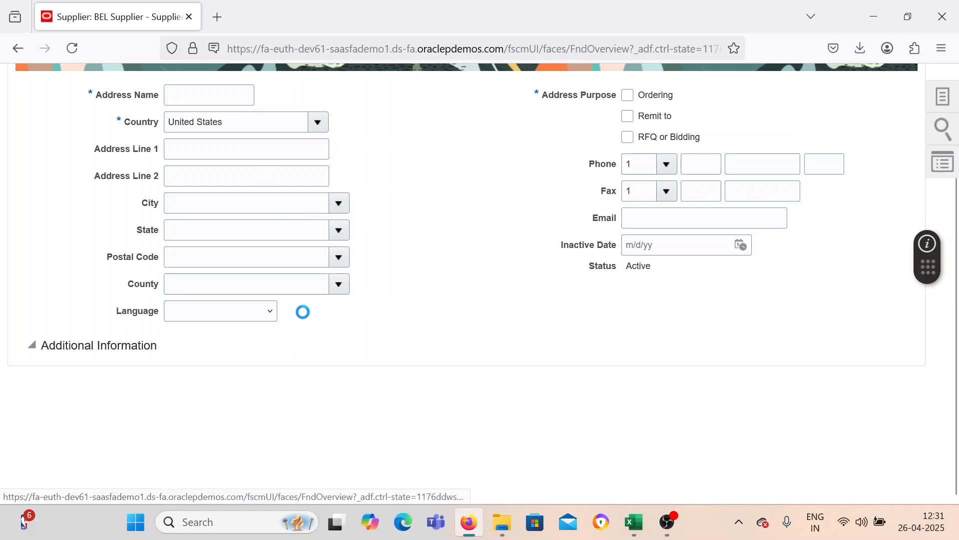
{"action": "left_click", "coordinate": [453, 239]}
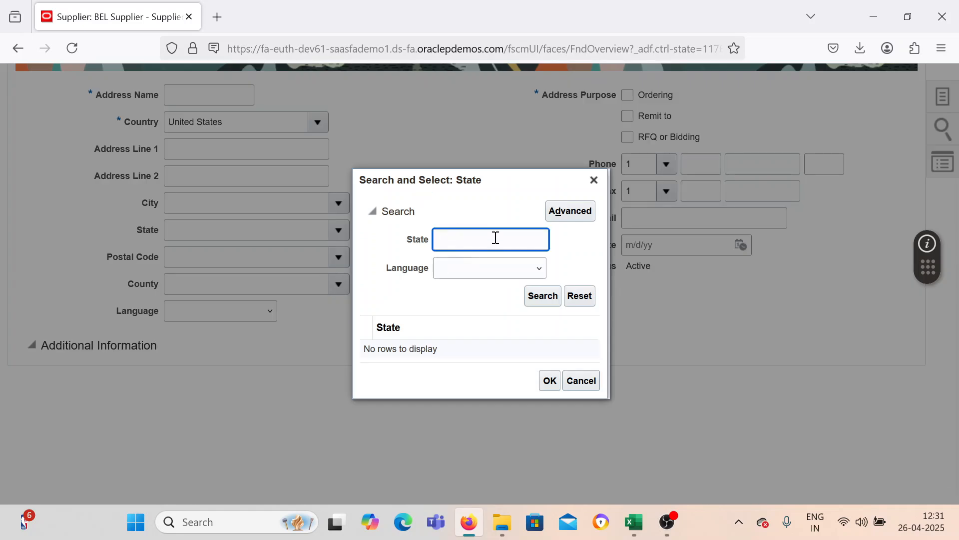
{"action": "left_click", "coordinate": [594, 180]}
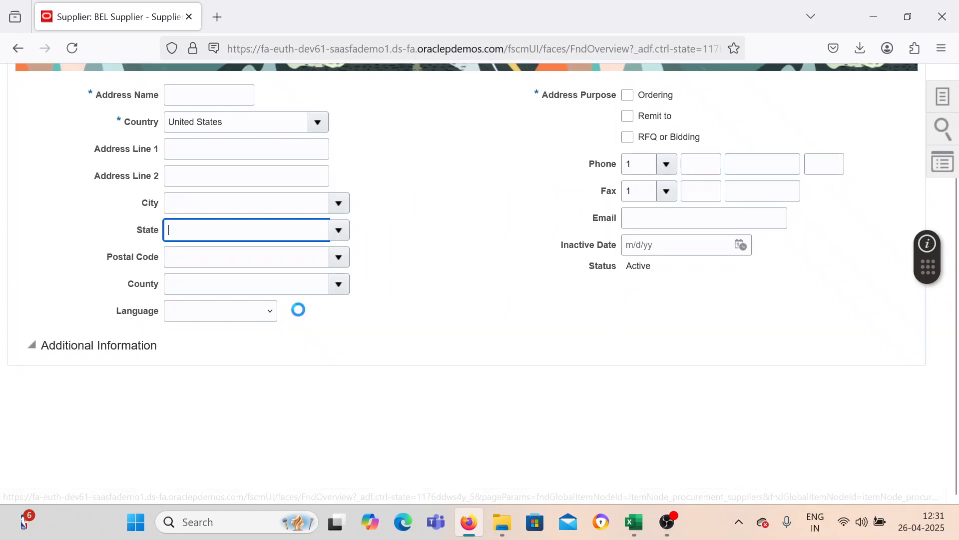
Choose postal code 00544 for Holtsville in Suffolk county for the new address.
{"action": "left_click", "coordinate": [345, 261]}
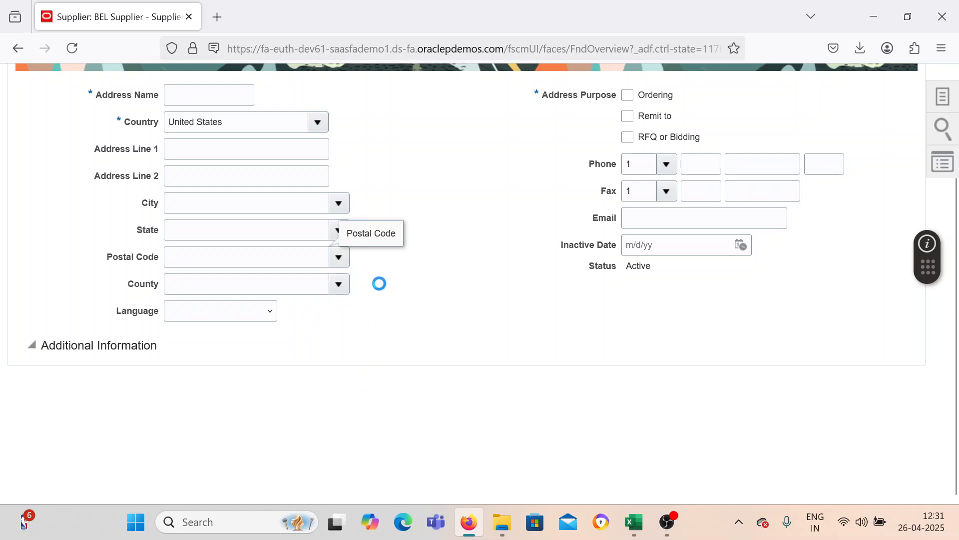
{"action": "left_click", "coordinate": [250, 343]}
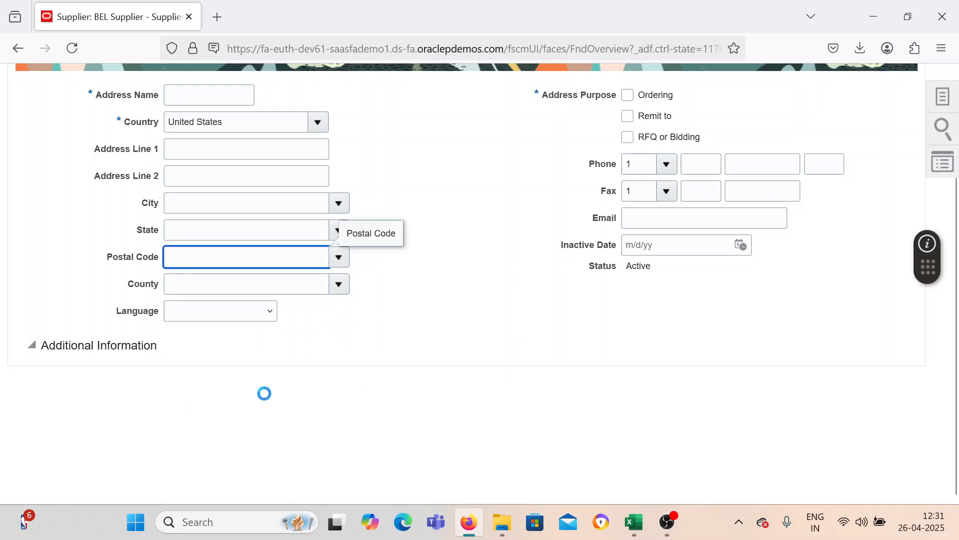
{"action": "scroll", "coordinate": [262, 397], "scroll_direction": "up", "scroll_amount": 1}
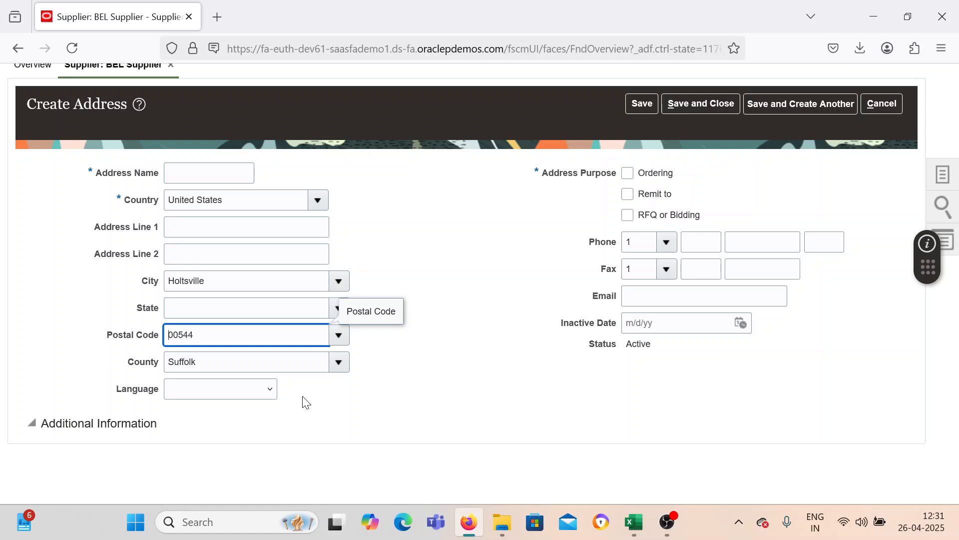
Copy the city name Holtsville into the address name.
{"action": "left_click", "coordinate": [195, 280]}
{"action": "double_click", "coordinate": [194, 280]}
{"action": "key", "text": "ctrl+c"}
{"action": "left_click", "coordinate": [197, 176]}
{"action": "key", "text": "ctrl+v"}
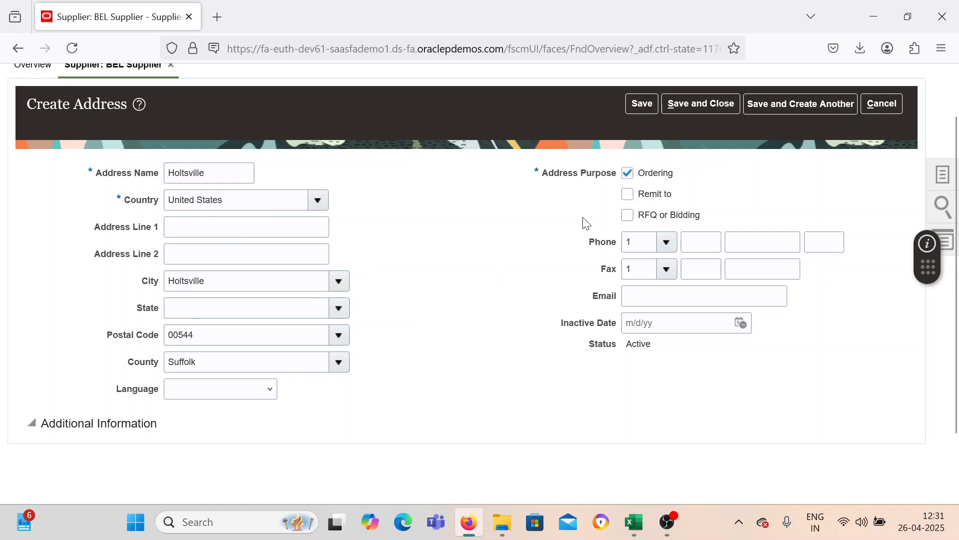
Assign the Ordering and Remit to purposes to the address, then save and close it.
{"action": "left_click", "coordinate": [628, 194]}
{"action": "scroll", "coordinate": [537, 238], "scroll_direction": "down", "scroll_amount": 2}
{"action": "scroll", "coordinate": [537, 241], "scroll_direction": "up", "scroll_amount": 3}
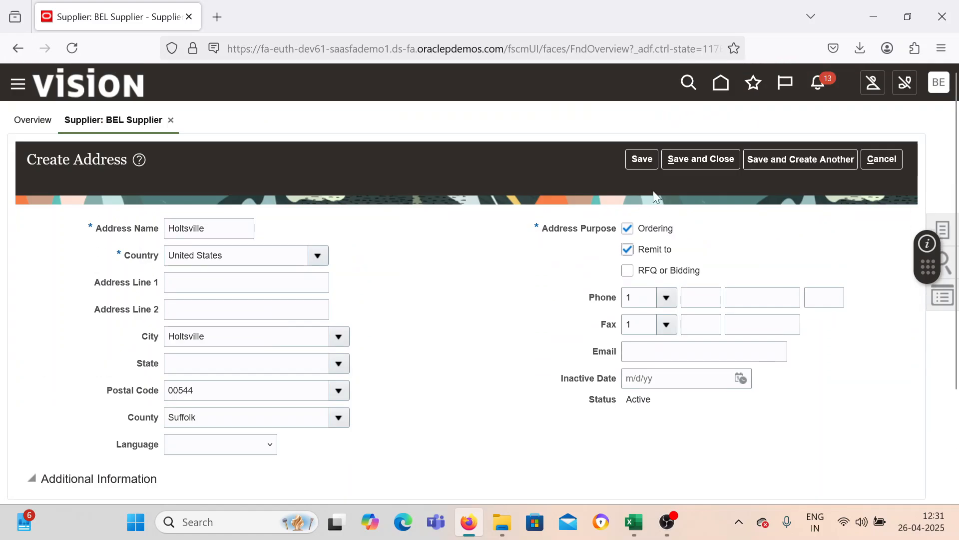
{"action": "left_click", "coordinate": [700, 159]}
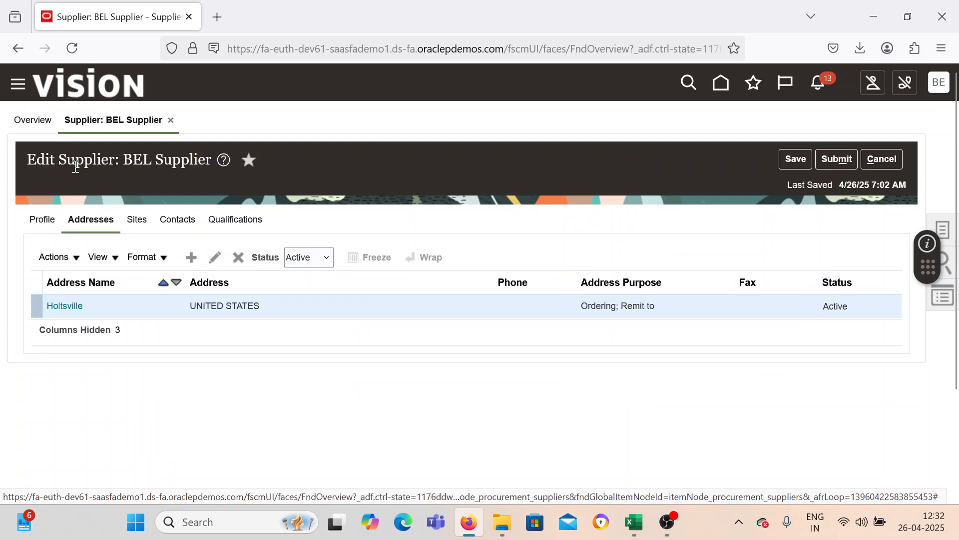
View the supplier's sites, then leave supplier editing and confirm the cancellation.
{"action": "left_click", "coordinate": [143, 220]}
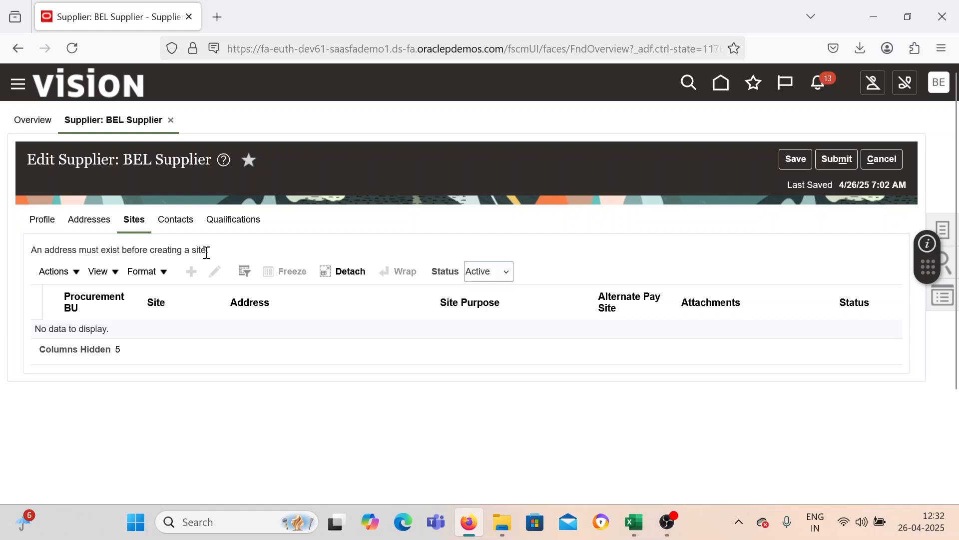
{"action": "left_click", "coordinate": [885, 168]}
{"action": "left_click", "coordinate": [620, 305]}
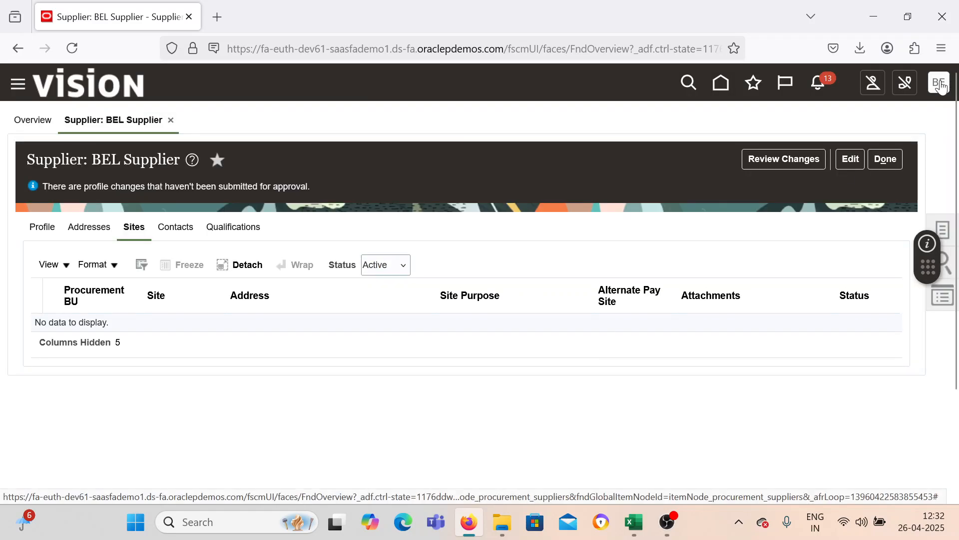
Go to the offerings in Setup and Maintenance and open the opt-in features of the Procurement offering.
{"action": "left_click", "coordinate": [940, 84]}
{"action": "left_click", "coordinate": [706, 307]}
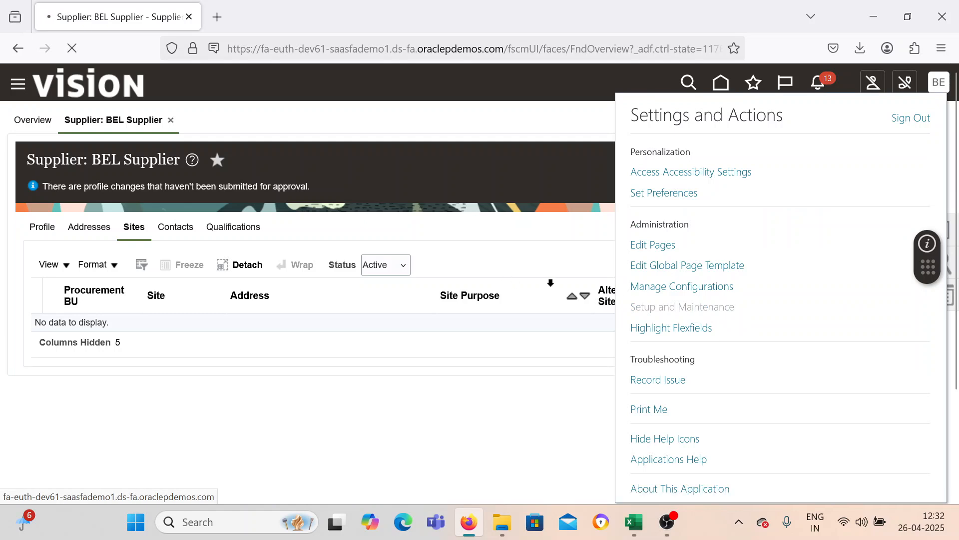
{"action": "left_click", "coordinate": [897, 118]}
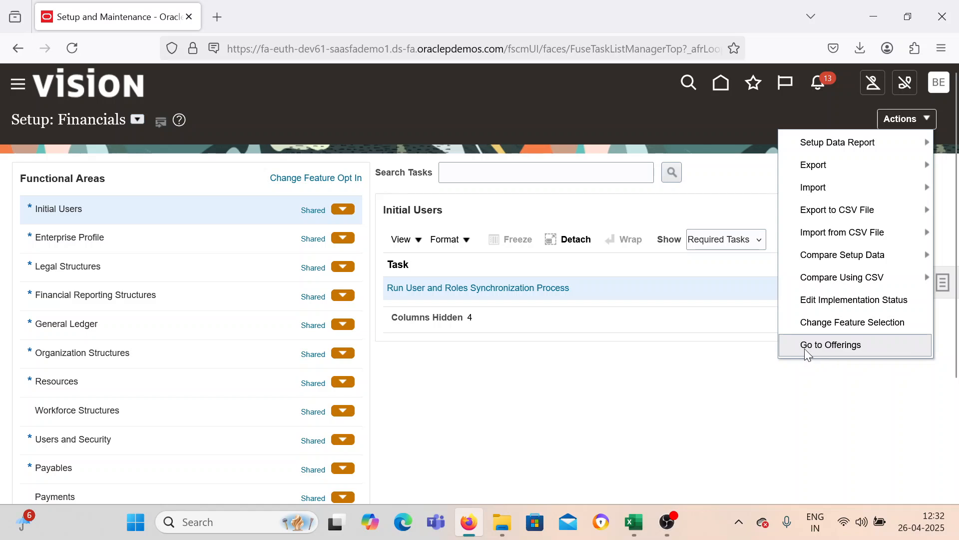
{"action": "left_click", "coordinate": [841, 353]}
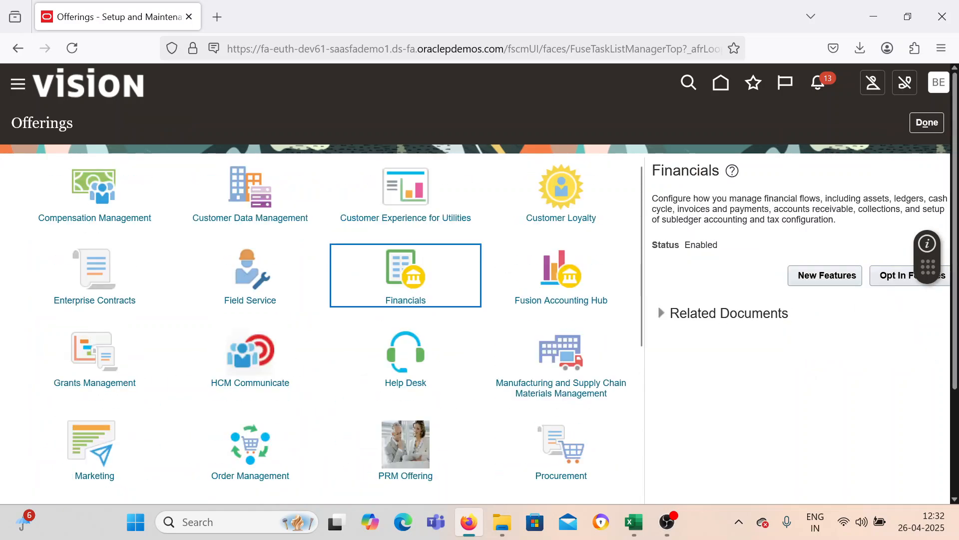
{"action": "scroll", "coordinate": [500, 392], "scroll_direction": "down", "scroll_amount": 3}
{"action": "left_click", "coordinate": [553, 330]}
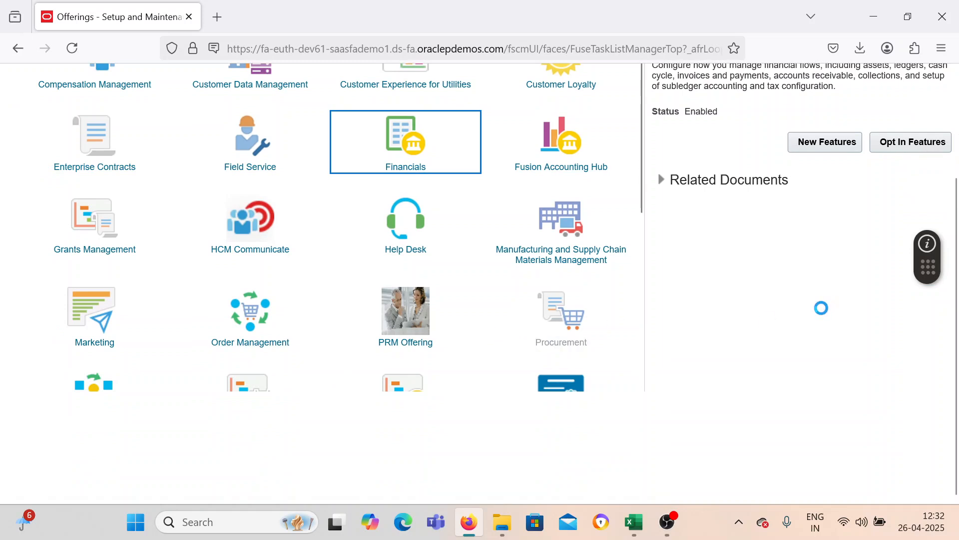
{"action": "left_click", "coordinate": [913, 132]}
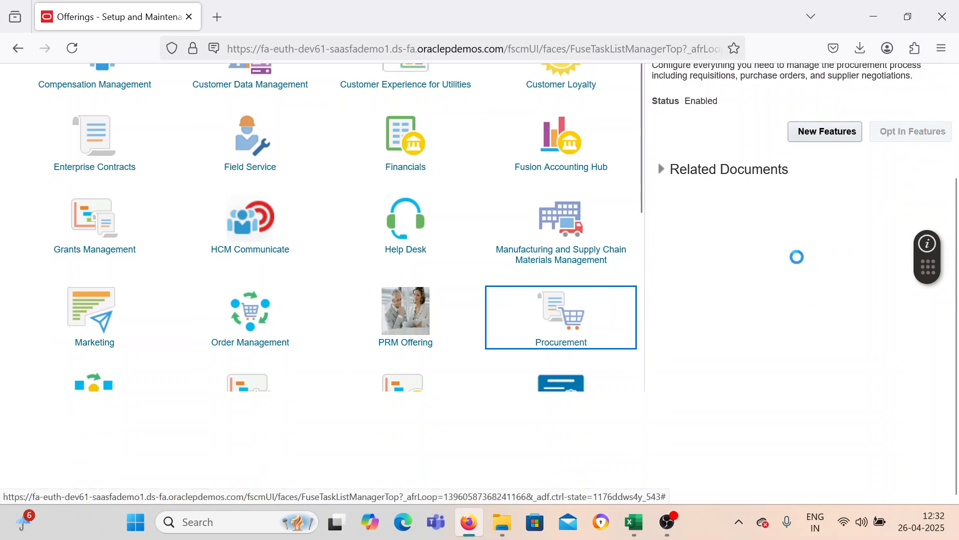
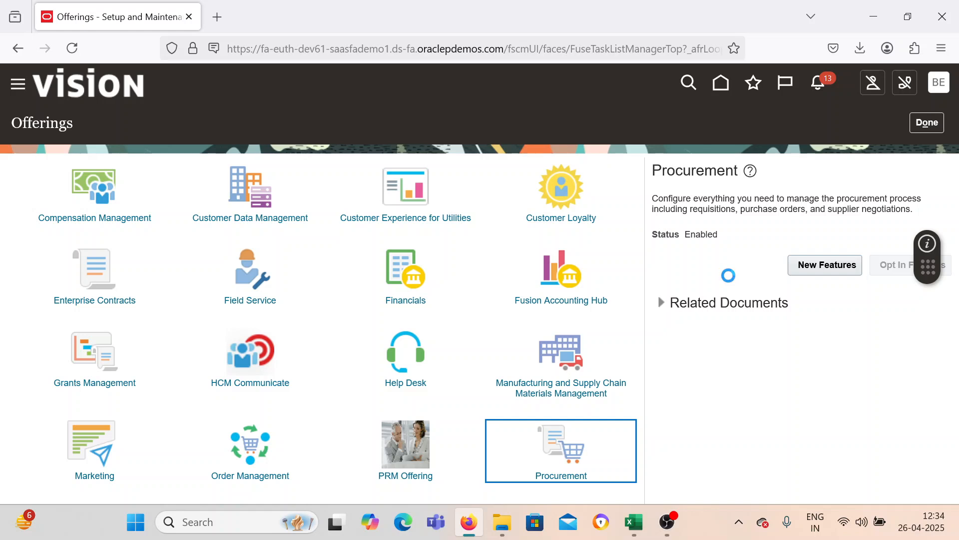
{"action": "left_click", "coordinate": [667, 522]}
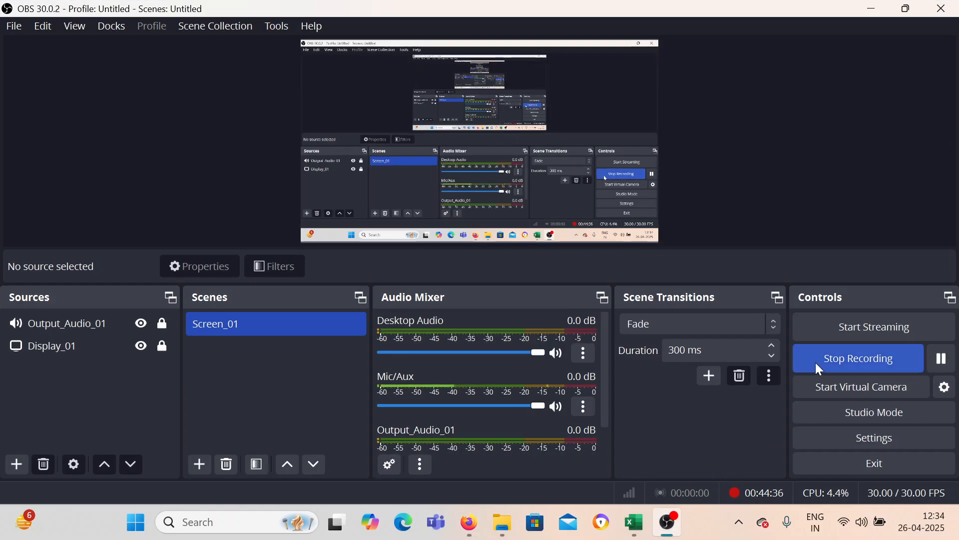
{"action": "left_click", "coordinate": [948, 363]}
{"action": "left_click", "coordinate": [944, 360]}
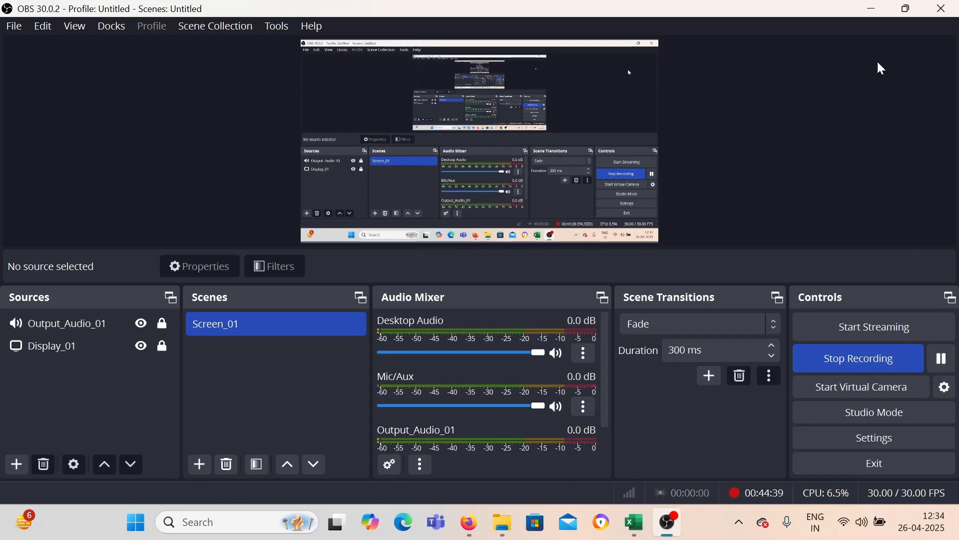
{"action": "left_click", "coordinate": [872, 10]}
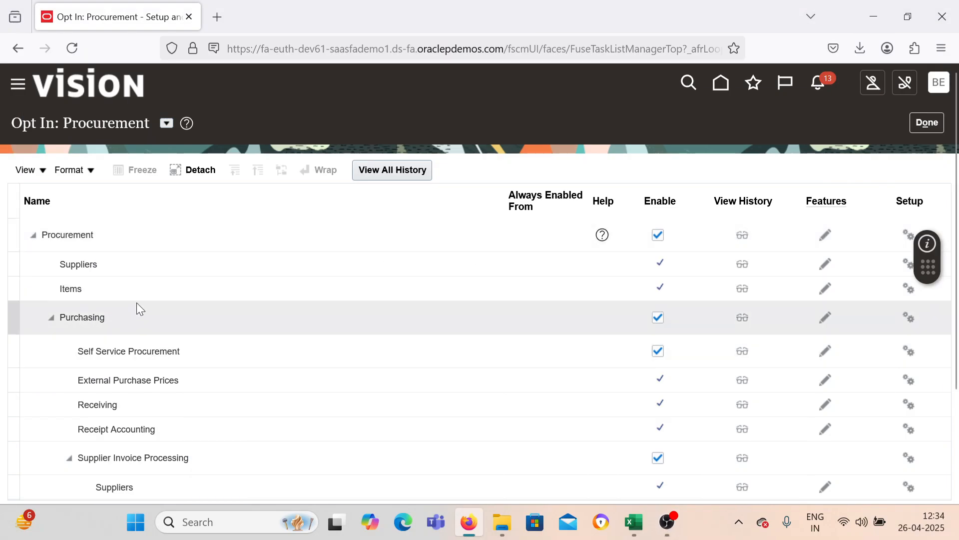
Open the features of the Suppliers functional area, directly under Procurement, for editing.
{"action": "left_click", "coordinate": [118, 260]}
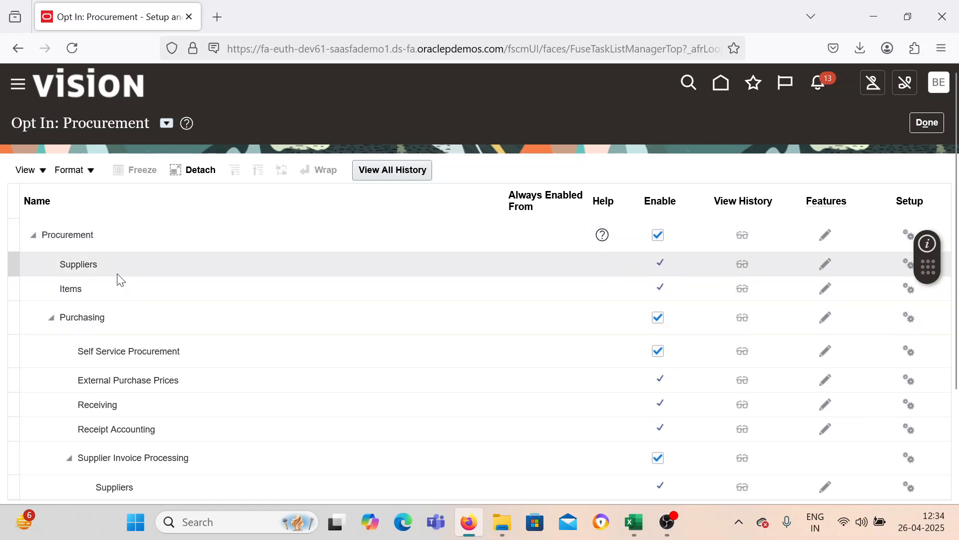
{"action": "left_click", "coordinate": [126, 270]}
{"action": "left_click", "coordinate": [825, 263]}
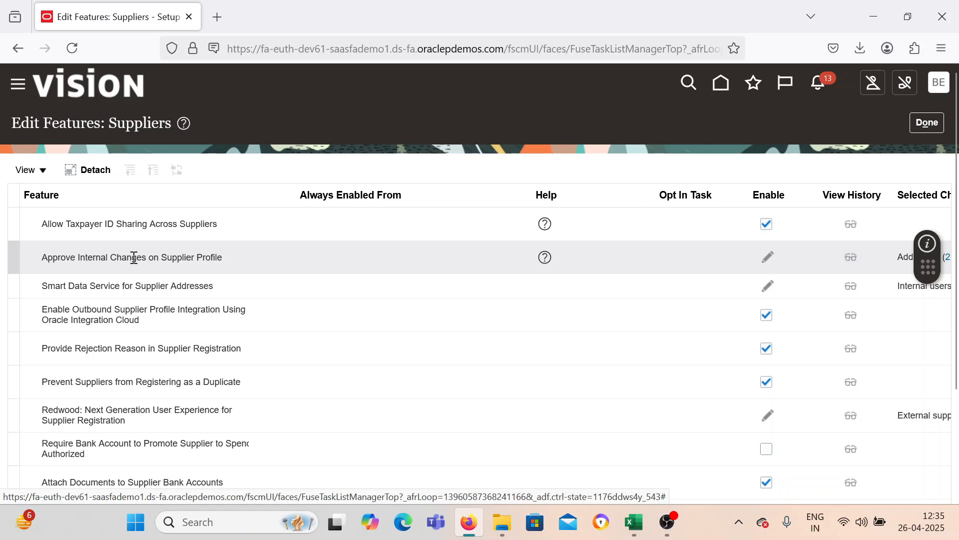
Disable Addresses, Bank accounts, and Organization details and income tax for Approve Internal Changes on Supplier Profile, and save the feature.
{"action": "left_click", "coordinate": [768, 257]}
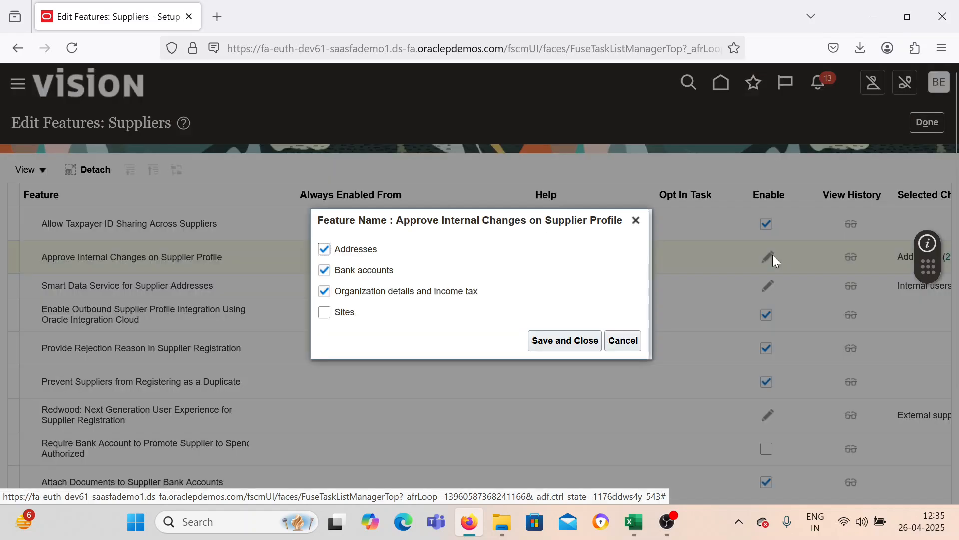
{"action": "left_click", "coordinate": [324, 250]}
{"action": "left_click", "coordinate": [325, 274]}
{"action": "left_click", "coordinate": [324, 292]}
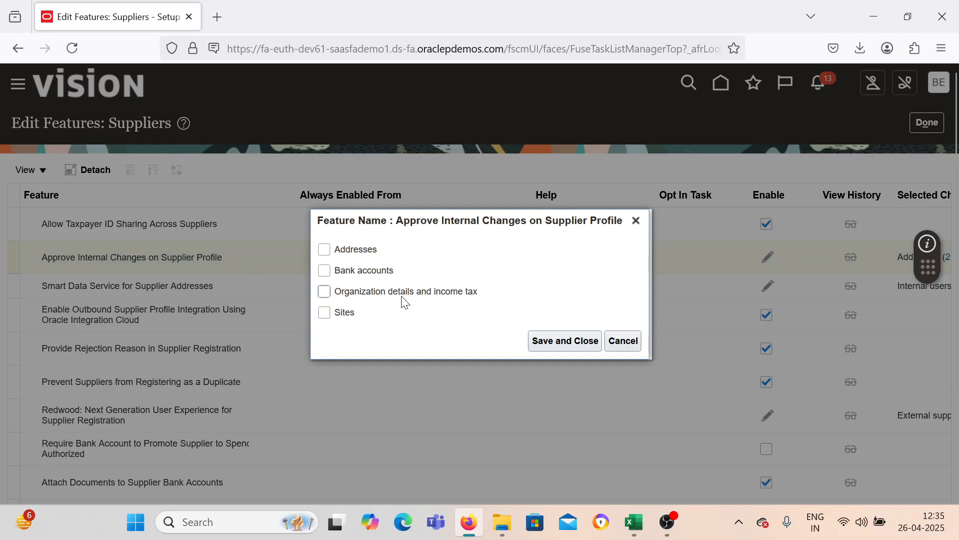
{"action": "left_click", "coordinate": [563, 342]}
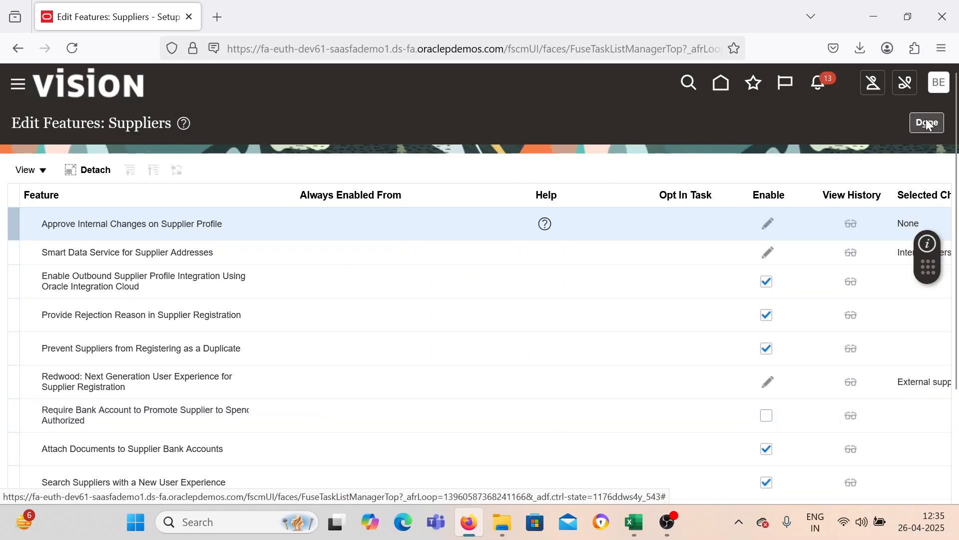
Finish editing the Suppliers features and return to the Procurement opt-in page.
{"action": "left_click", "coordinate": [927, 123]}
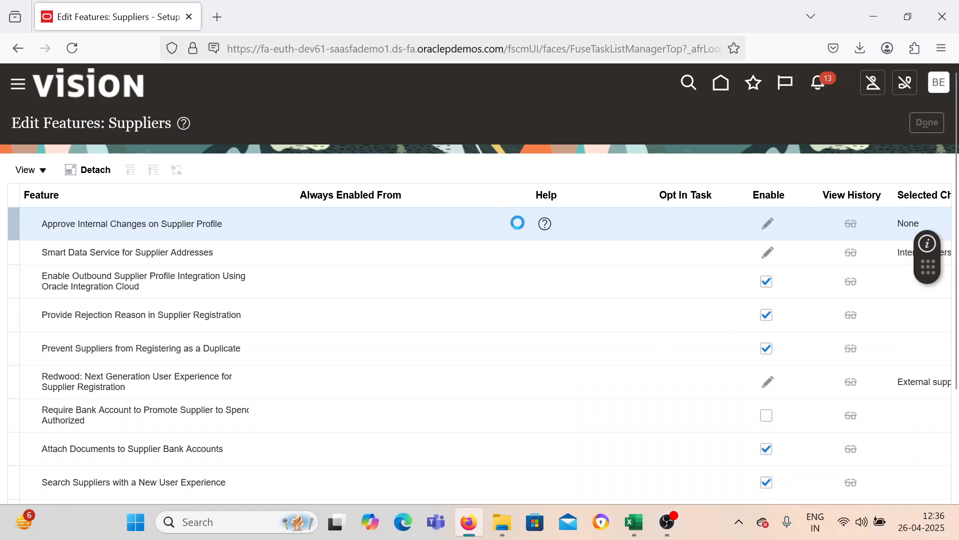
{"action": "left_click", "coordinate": [667, 522]}
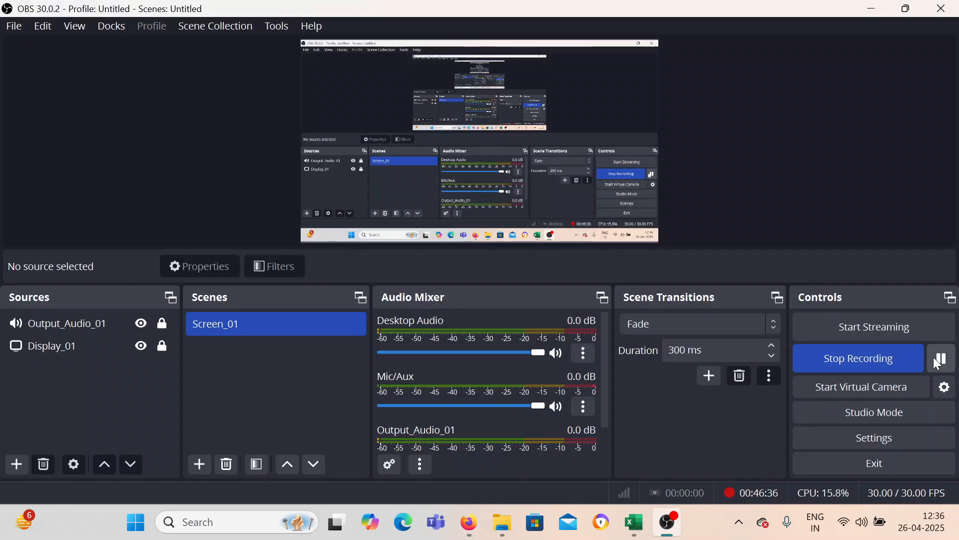
{"action": "left_click", "coordinate": [873, 6]}
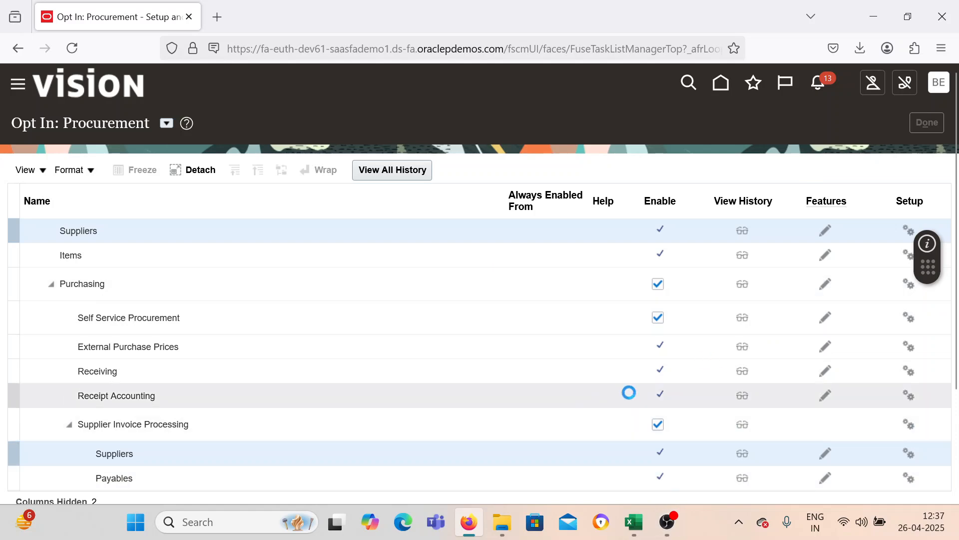
{"action": "mouse_move", "coordinate": [681, 531]}
{"action": "left_click", "coordinate": [697, 432]}
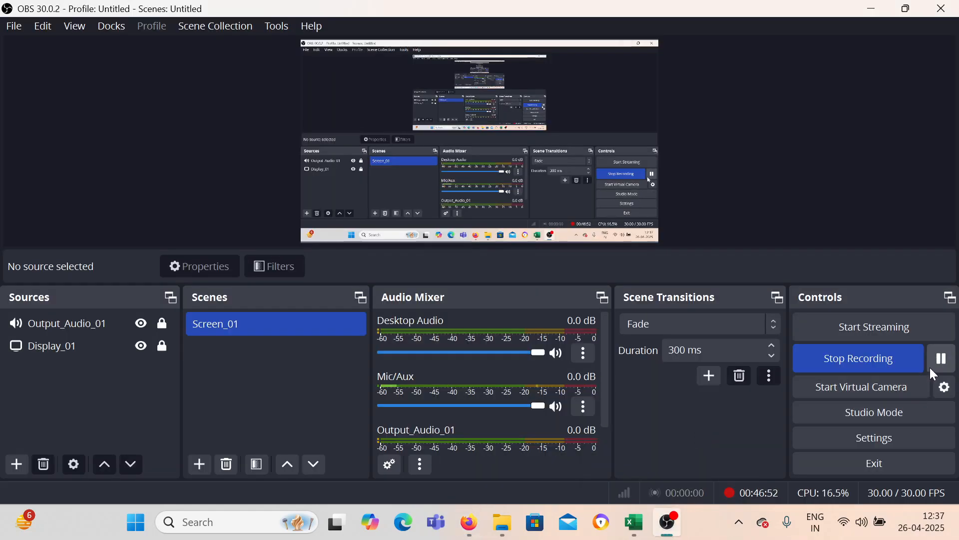
{"action": "left_click", "coordinate": [871, 8]}
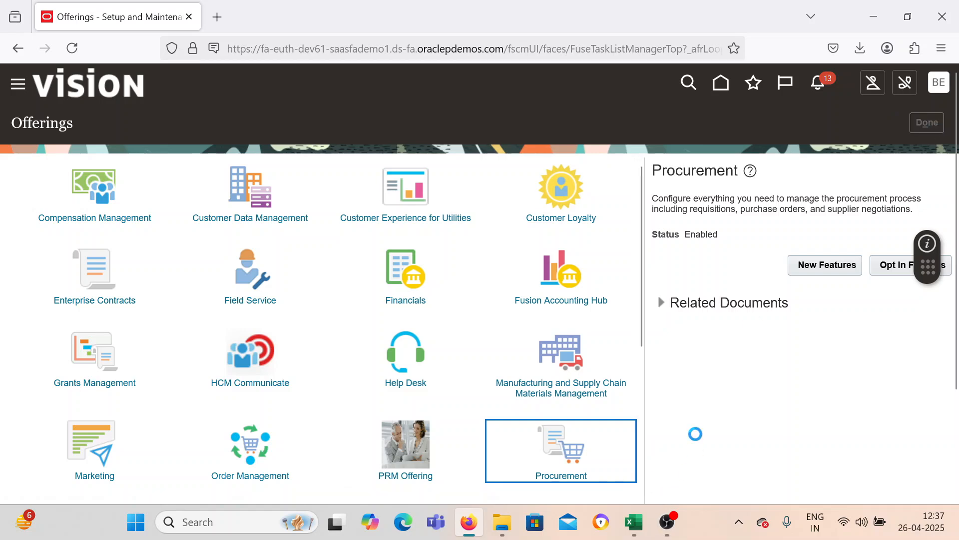
{"action": "mouse_move", "coordinate": [667, 521]}
{"action": "left_click", "coordinate": [694, 440]}
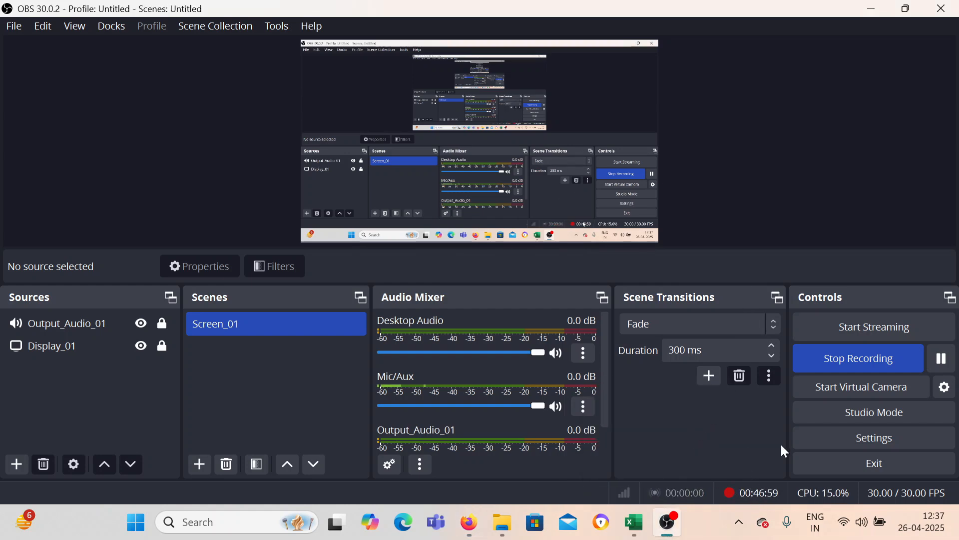
{"action": "left_click", "coordinate": [872, 7]}
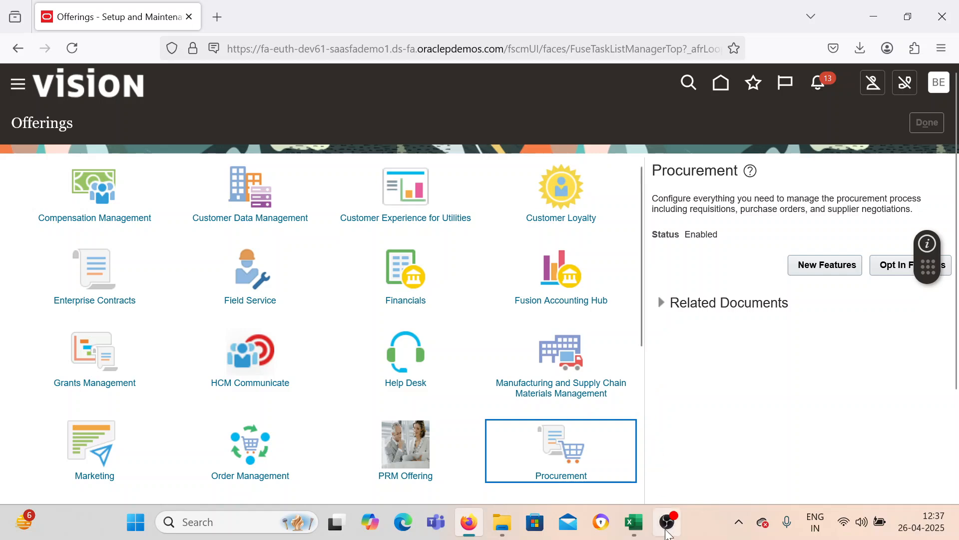
{"action": "mouse_move", "coordinate": [673, 524]}
{"action": "left_click", "coordinate": [682, 466]}
{"action": "left_click", "coordinate": [942, 358]}
{"action": "left_click", "coordinate": [869, 5]}
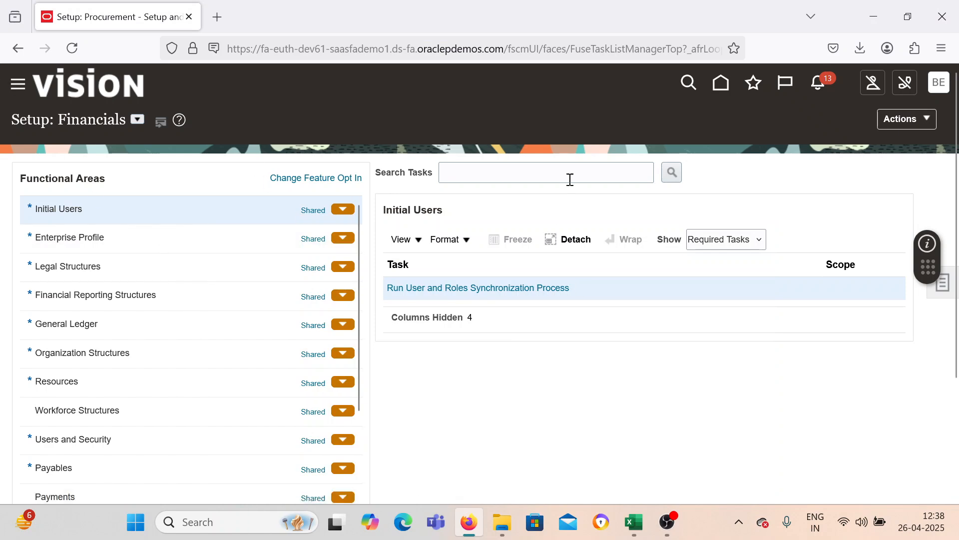
Go to the Suppliers work area under Procurement and open the Manage Suppliers task.
{"action": "left_click", "coordinate": [15, 86]}
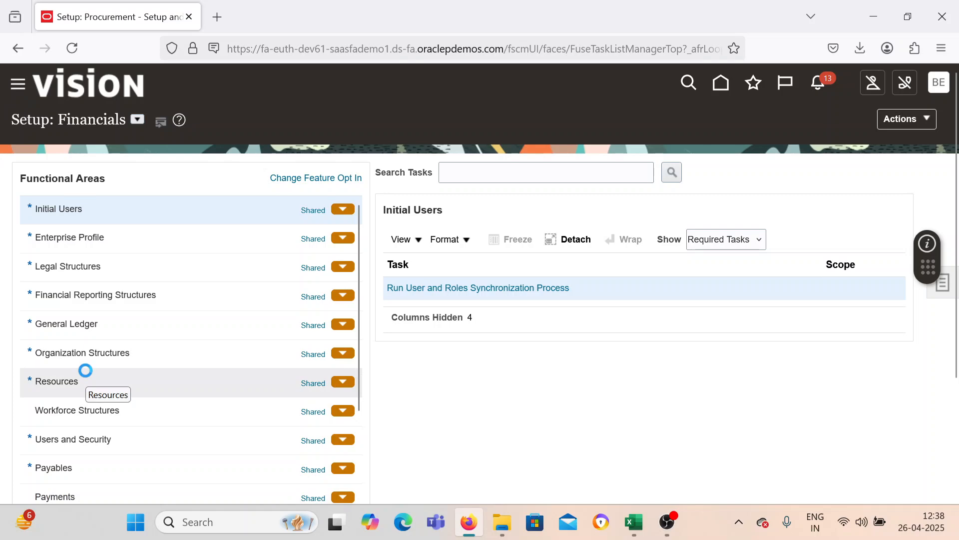
{"action": "scroll", "coordinate": [90, 371], "scroll_direction": "down", "scroll_amount": 7}
{"action": "scroll", "coordinate": [96, 371], "scroll_direction": "up", "scroll_amount": 6}
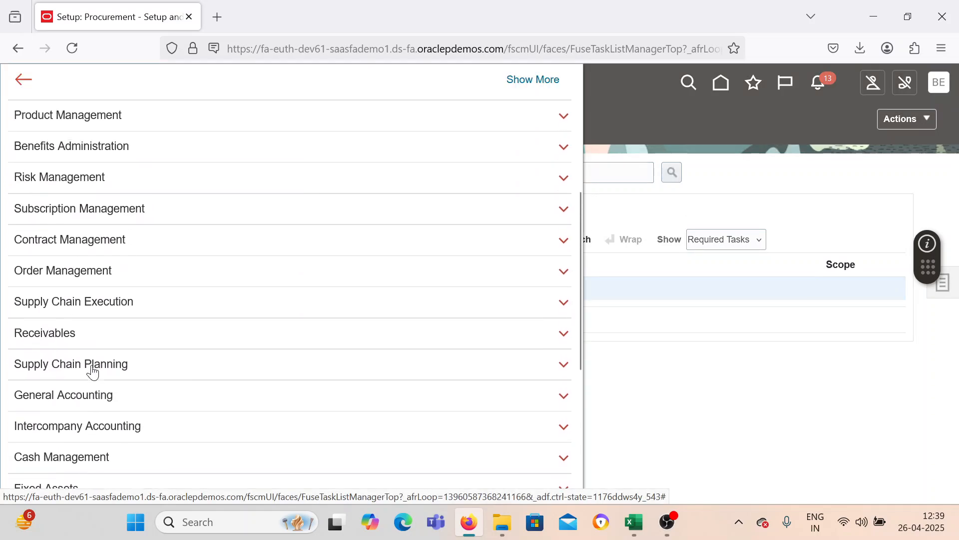
{"action": "left_click", "coordinate": [24, 234]}
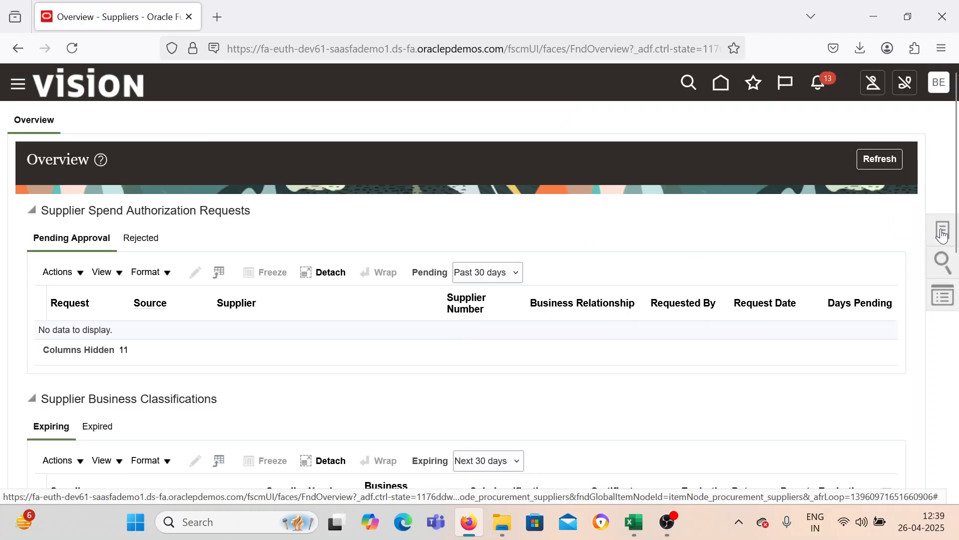
{"action": "left_click", "coordinate": [943, 227]}
{"action": "left_click", "coordinate": [868, 141]}
Search the suppliers for the keyword BEL and open BEL Supplier for editing.
{"action": "left_click", "coordinate": [368, 250]}
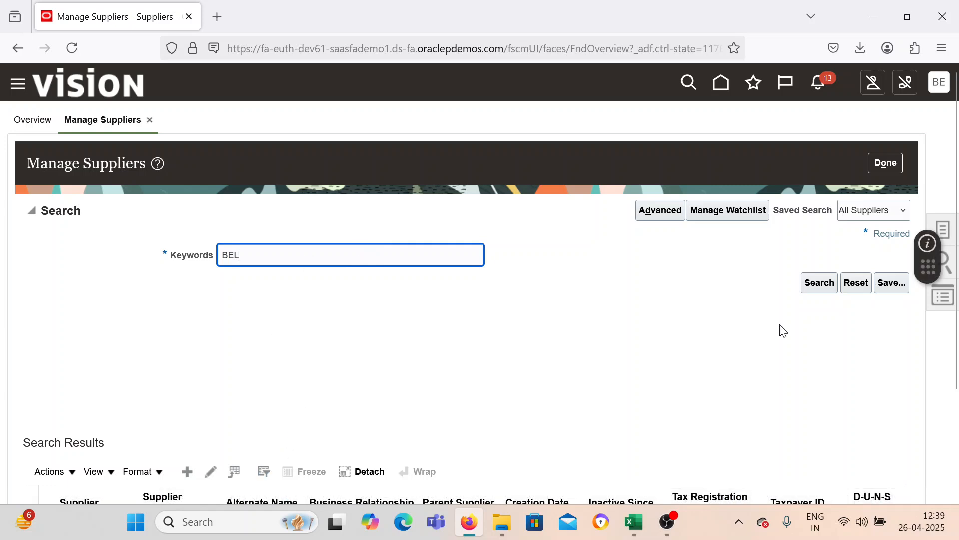
{"action": "left_click", "coordinate": [819, 281]}
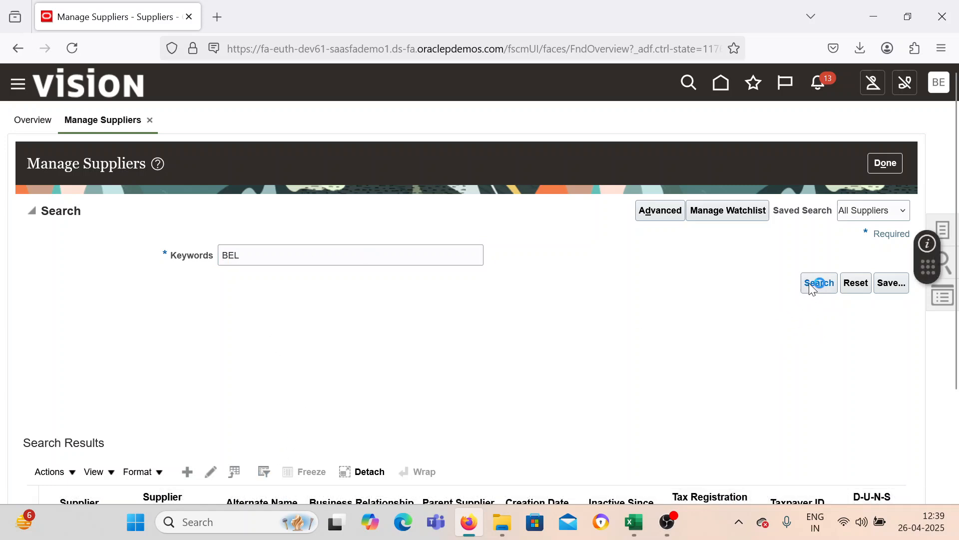
{"action": "scroll", "coordinate": [751, 371], "scroll_direction": "down", "scroll_amount": 3}
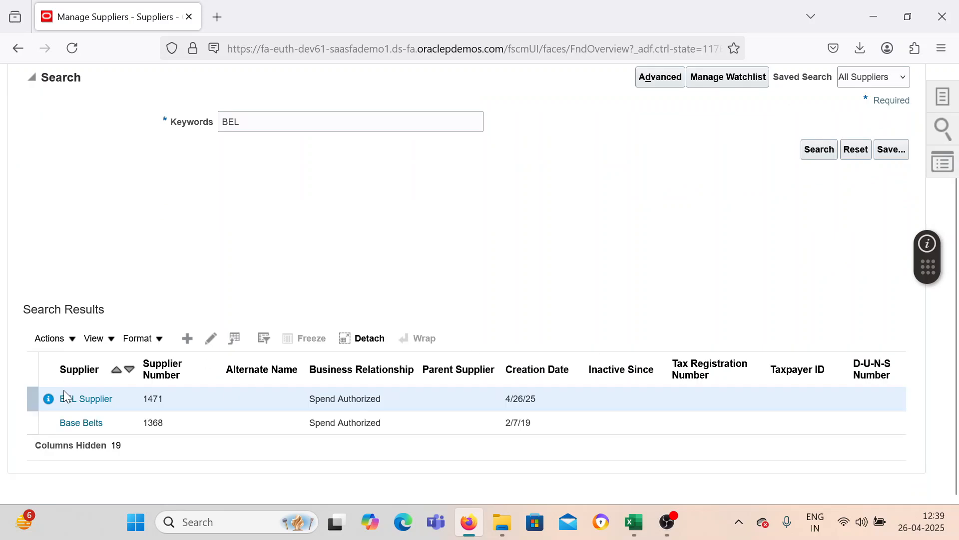
{"action": "left_click", "coordinate": [211, 341]}
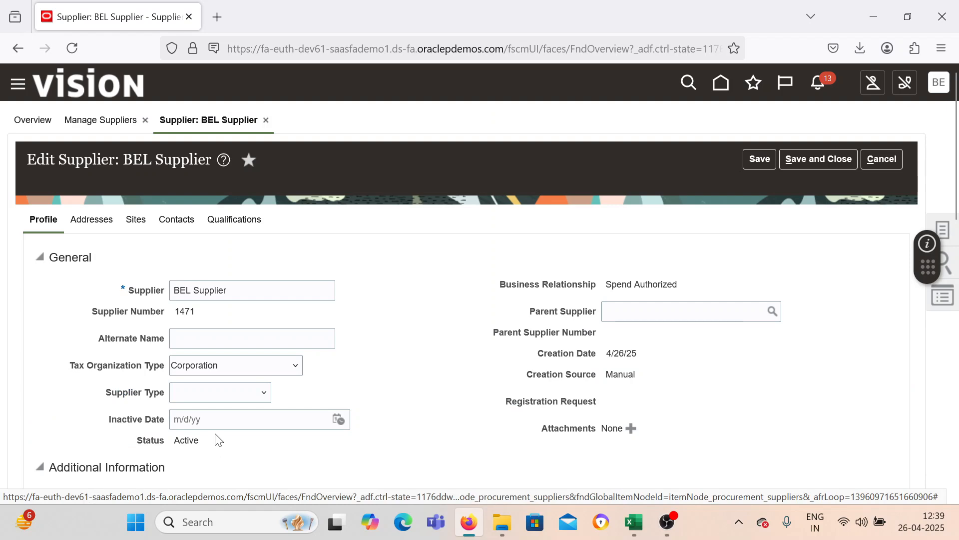
Start a new address for BEL Supplier and set its country to United States by searching for code US.
{"action": "scroll", "coordinate": [215, 437], "scroll_direction": "down", "scroll_amount": 5}
{"action": "scroll", "coordinate": [215, 433], "scroll_direction": "up", "scroll_amount": 5}
{"action": "left_click", "coordinate": [101, 229]}
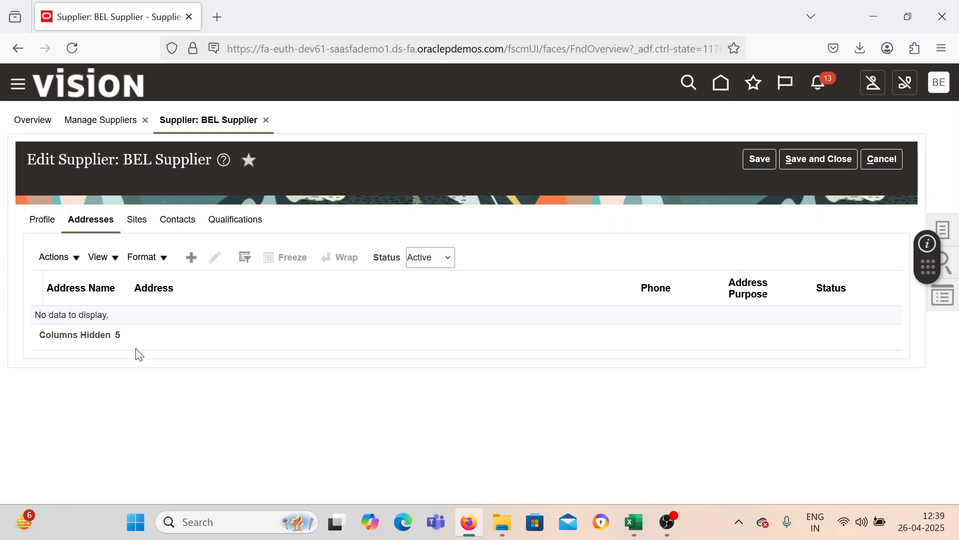
{"action": "left_click", "coordinate": [192, 258]}
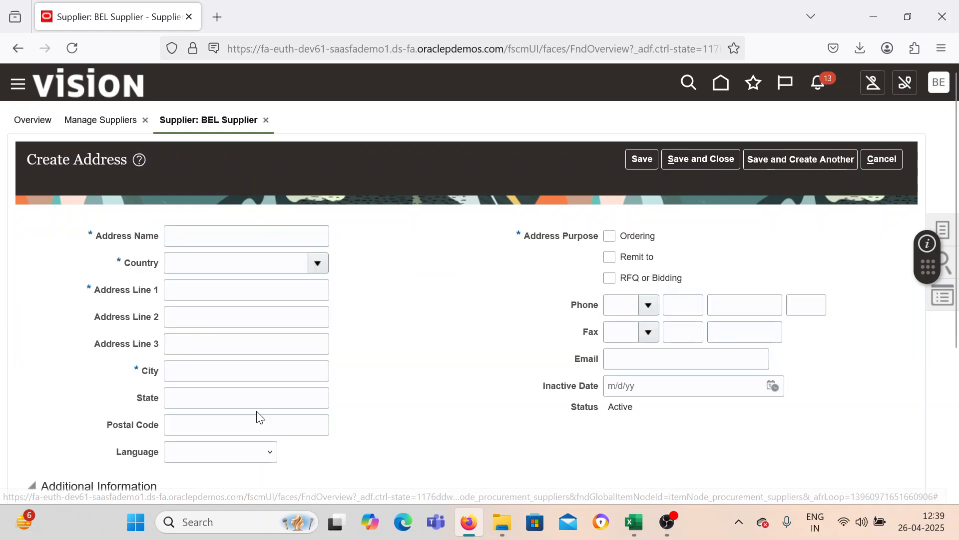
{"action": "left_click", "coordinate": [321, 265]}
{"action": "scroll", "coordinate": [632, 362], "scroll_direction": "down", "scroll_amount": 3}
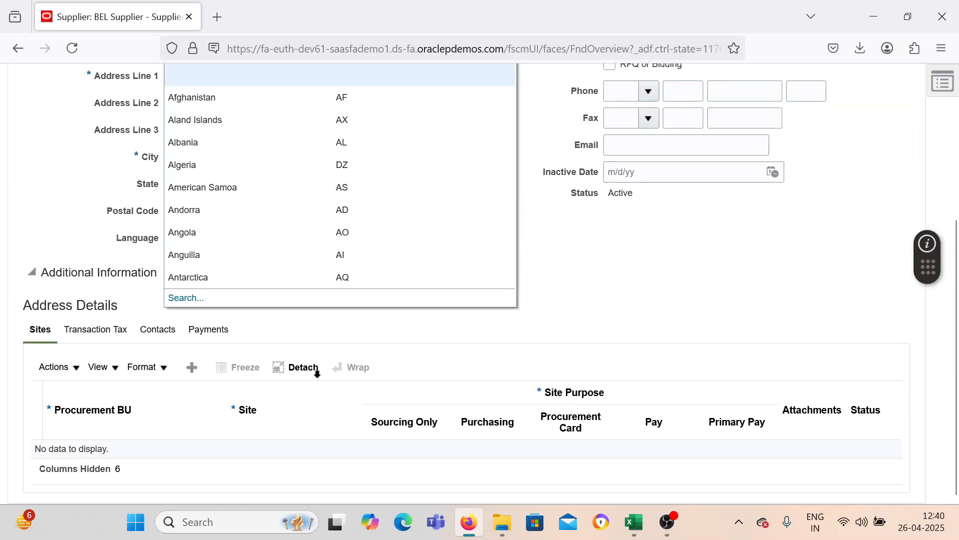
{"action": "left_click", "coordinate": [186, 298]}
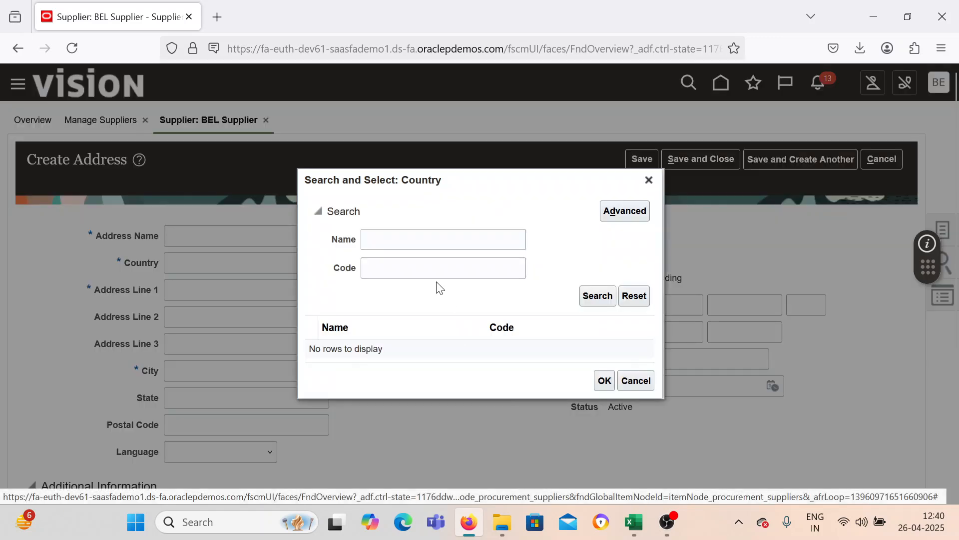
{"action": "left_click", "coordinate": [433, 265]}
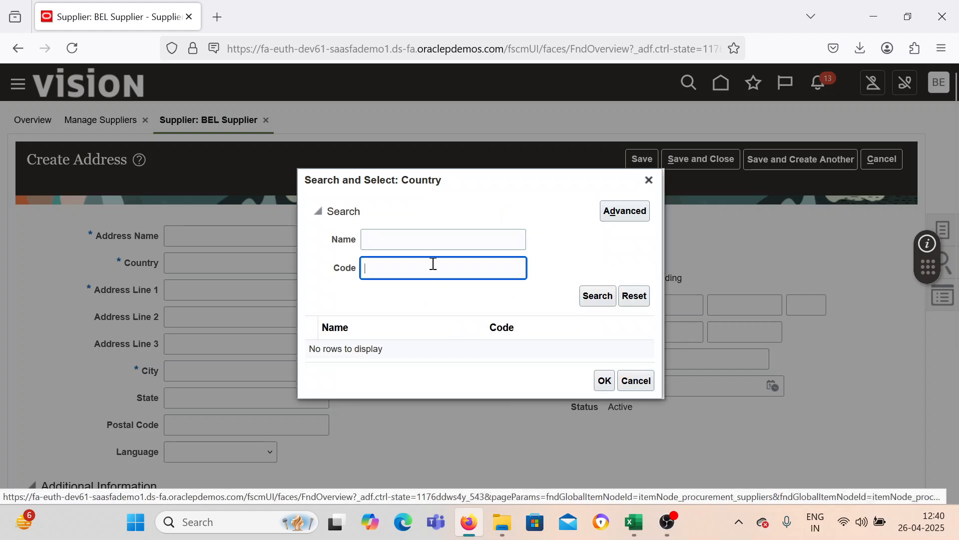
{"action": "type", "text": "US"}
{"action": "key", "text": "Return"}
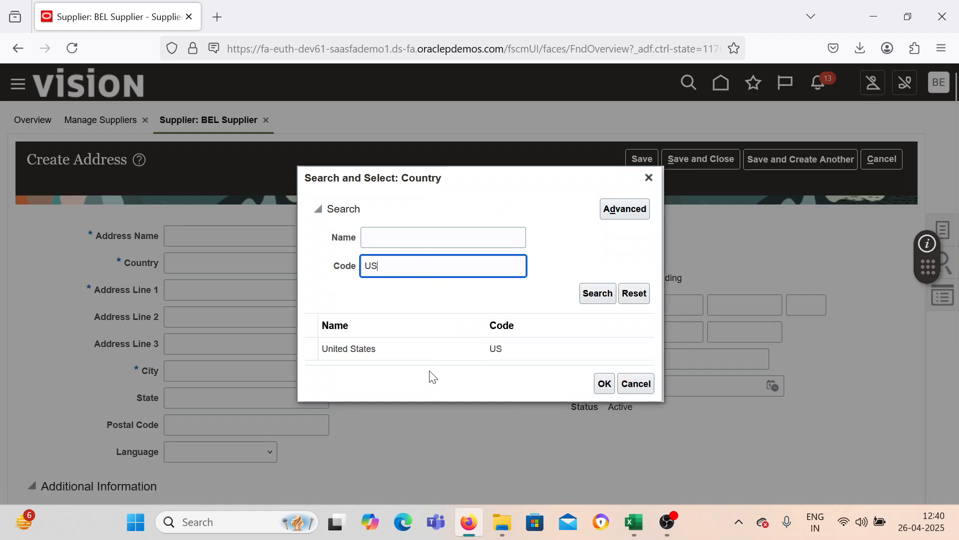
{"action": "left_click", "coordinate": [604, 385]}
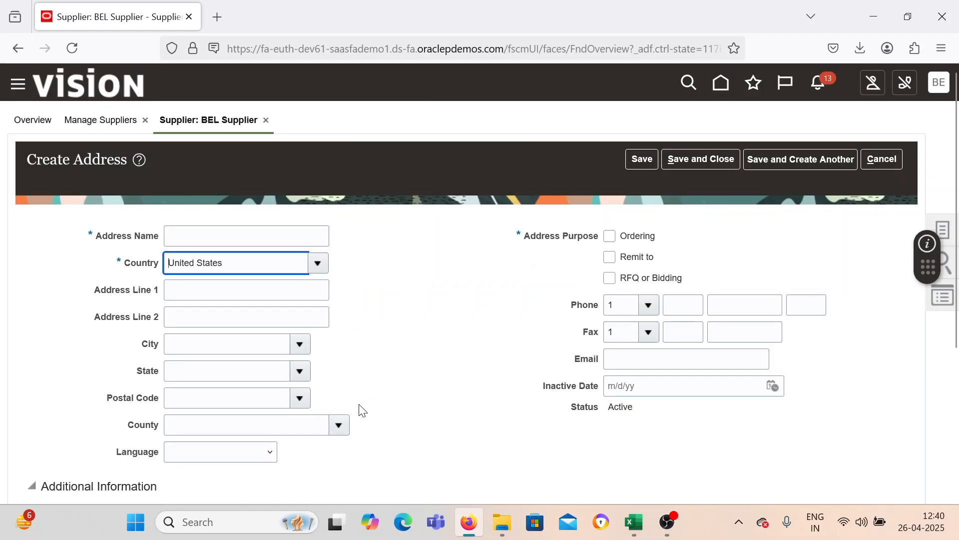
Choose the postal code for Adjuntas, Puerto Rico, and name the address Adjuntas.
{"action": "left_click", "coordinate": [300, 398]}
{"action": "left_click", "coordinate": [288, 288]}
{"action": "double_click", "coordinate": [200, 338]}
{"action": "key", "text": "ctrl+c"}
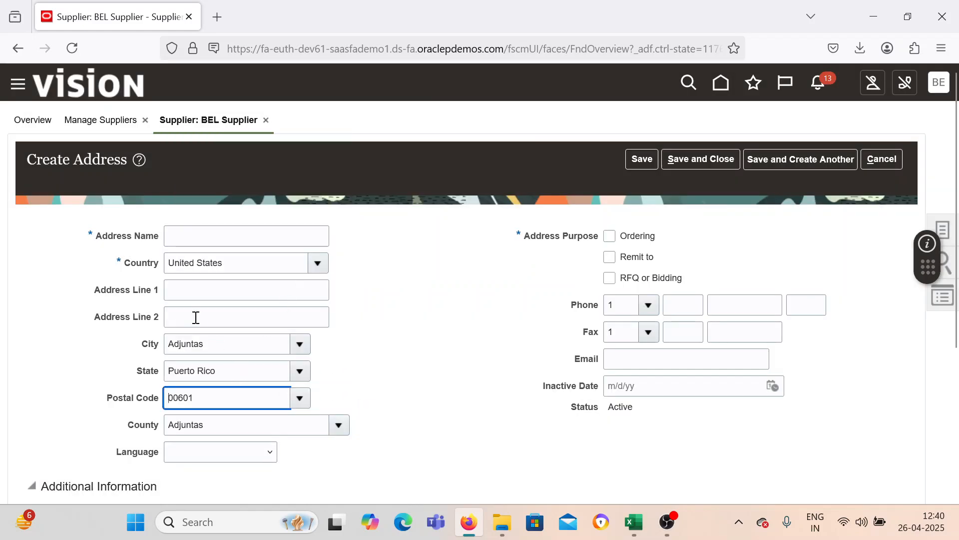
{"action": "left_click", "coordinate": [218, 232]}
{"action": "key", "text": "ctrl+v"}
{"action": "left_click", "coordinate": [477, 283]}
Set the address purposes to Ordering and Remit to, then save and close the address and acknowledge the confirmation.
{"action": "left_click", "coordinate": [610, 235]}
{"action": "left_click", "coordinate": [610, 257]}
{"action": "scroll", "coordinate": [467, 354], "scroll_direction": "down", "scroll_amount": 4}
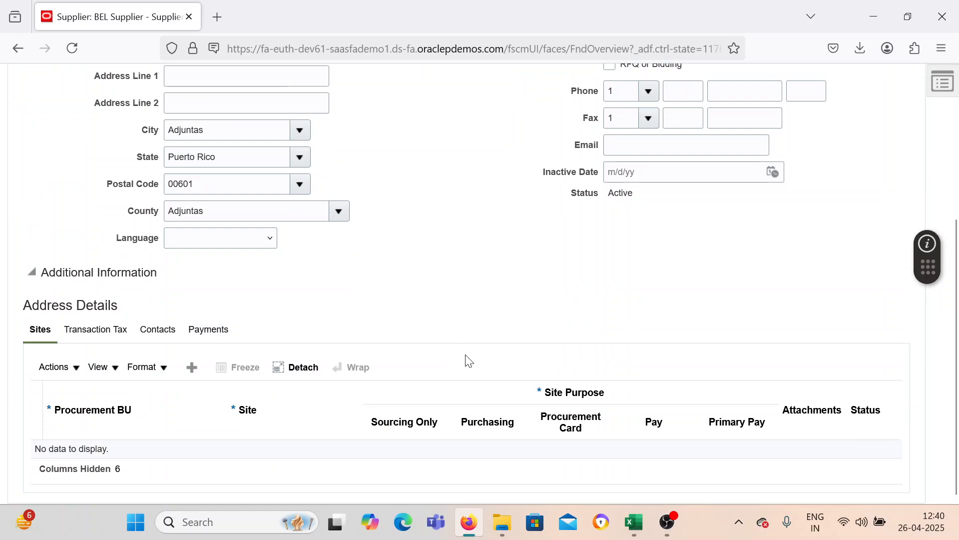
{"action": "scroll", "coordinate": [467, 360], "scroll_direction": "up", "scroll_amount": 5}
{"action": "left_click", "coordinate": [700, 158]}
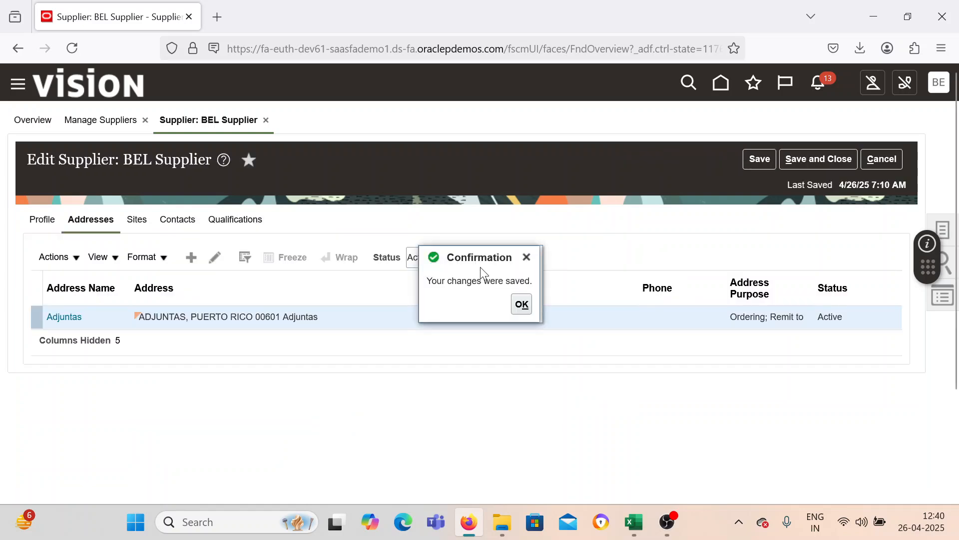
{"action": "left_click", "coordinate": [521, 306]}
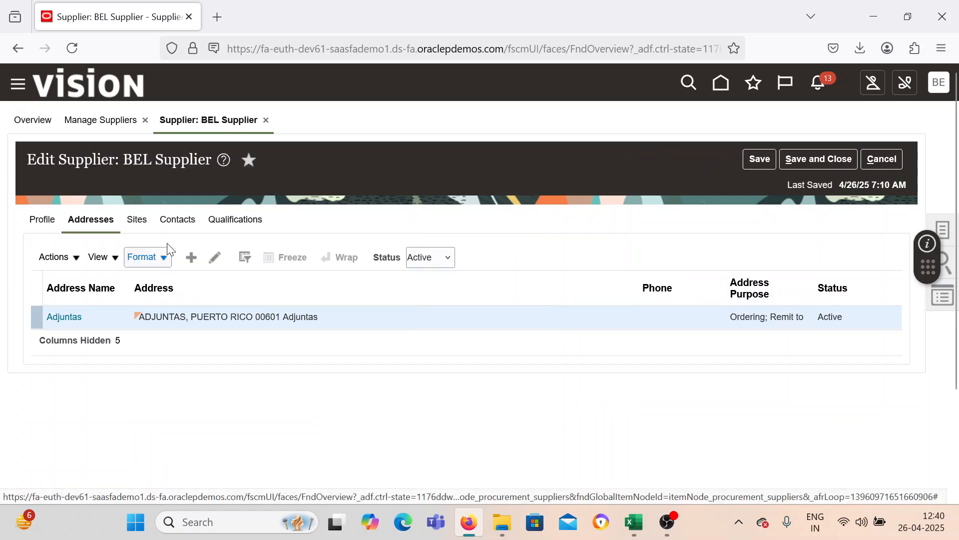
Create a supplier site in BEL US 1 BUSINESS UNIT using the Adjuntas address, and save it.
{"action": "left_click", "coordinate": [137, 222]}
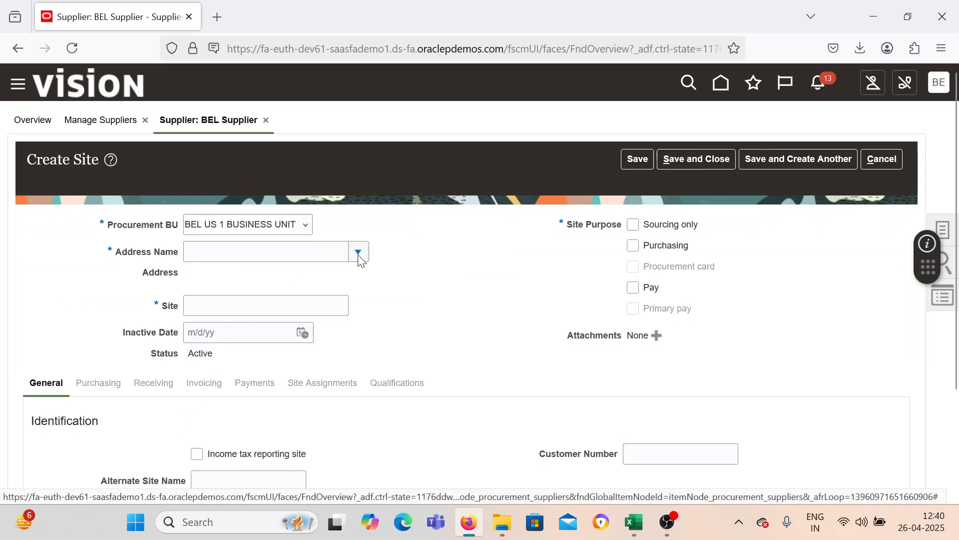
{"action": "left_click", "coordinate": [358, 251]}
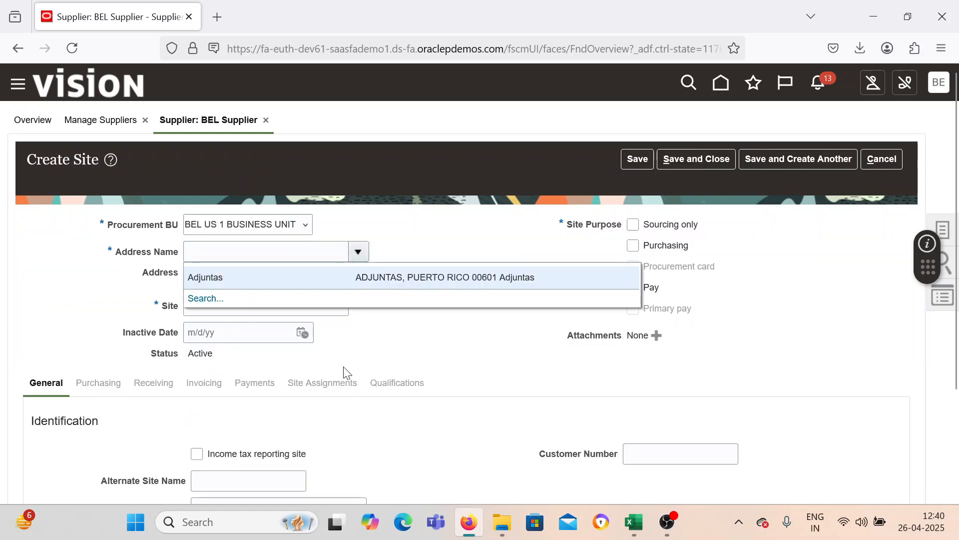
{"action": "left_click", "coordinate": [308, 278]}
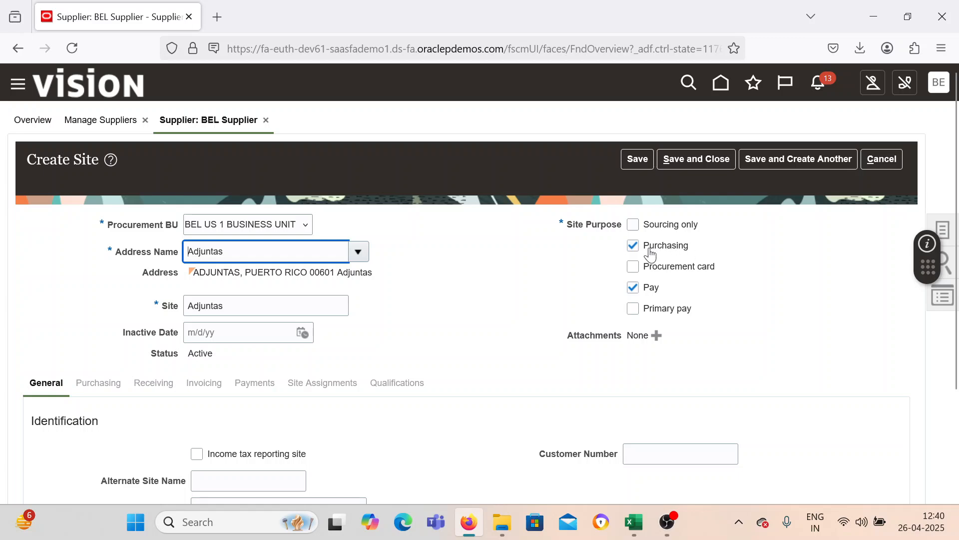
{"action": "scroll", "coordinate": [649, 307], "scroll_direction": "down", "scroll_amount": 3}
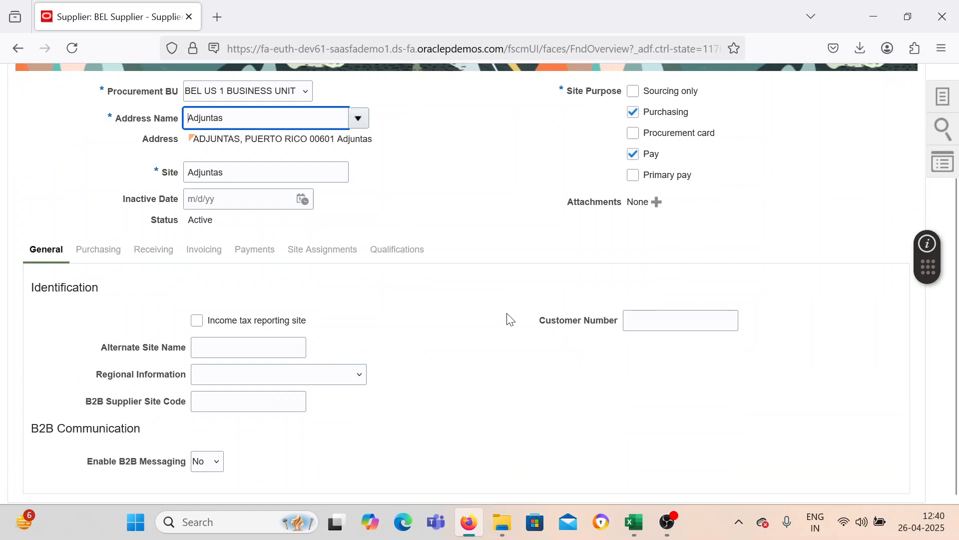
{"action": "scroll", "coordinate": [545, 300], "scroll_direction": "up", "scroll_amount": 3}
{"action": "left_click", "coordinate": [647, 169]}
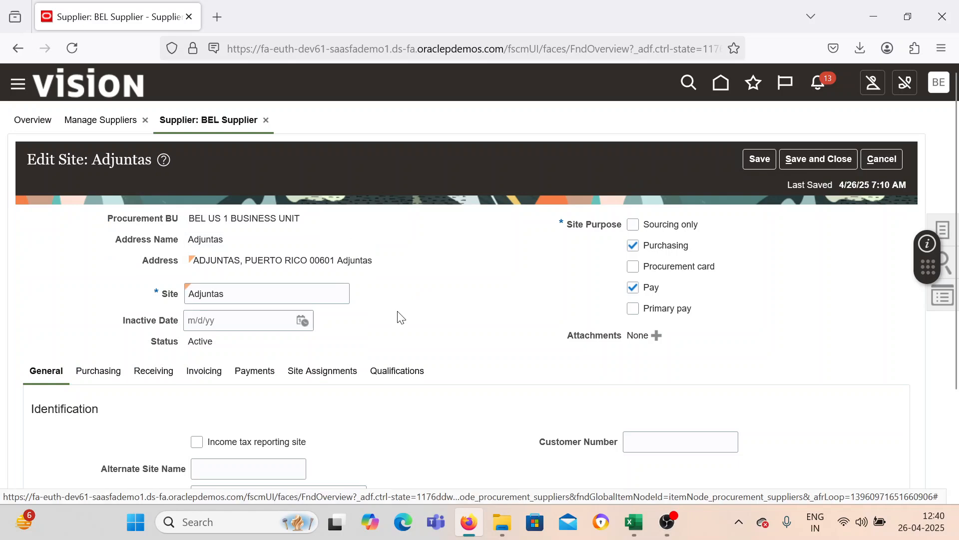
In the site's invoicing controls, set the invoice currency to US Dollar and choose a payment currency.
{"action": "left_click", "coordinate": [205, 371]}
{"action": "scroll", "coordinate": [253, 380], "scroll_direction": "down", "scroll_amount": 3}
{"action": "left_click", "coordinate": [368, 310]}
{"action": "left_click", "coordinate": [289, 357]}
{"action": "left_click", "coordinate": [798, 309]}
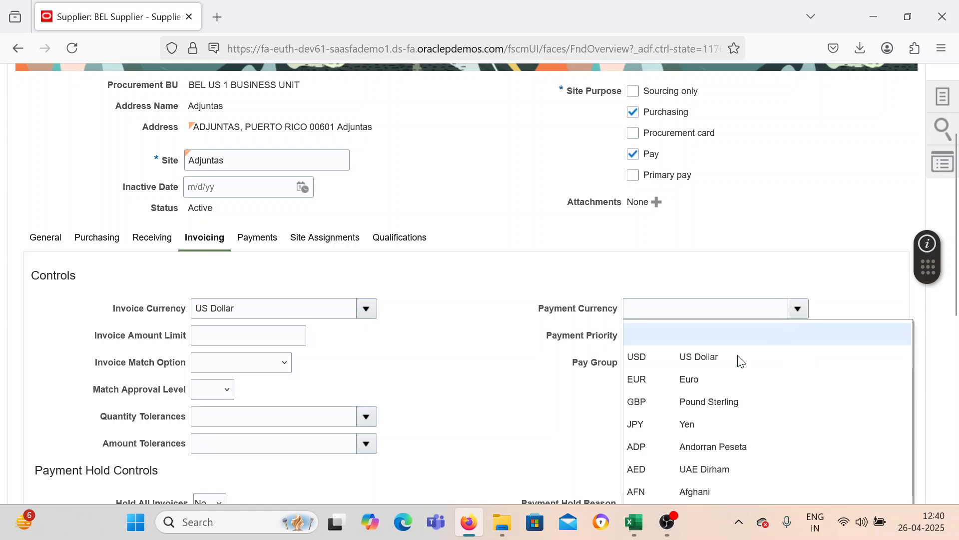
{"action": "left_click", "coordinate": [662, 372]}
Make Check the default payment method of the Adjuntas site.
{"action": "left_click", "coordinate": [257, 240]}
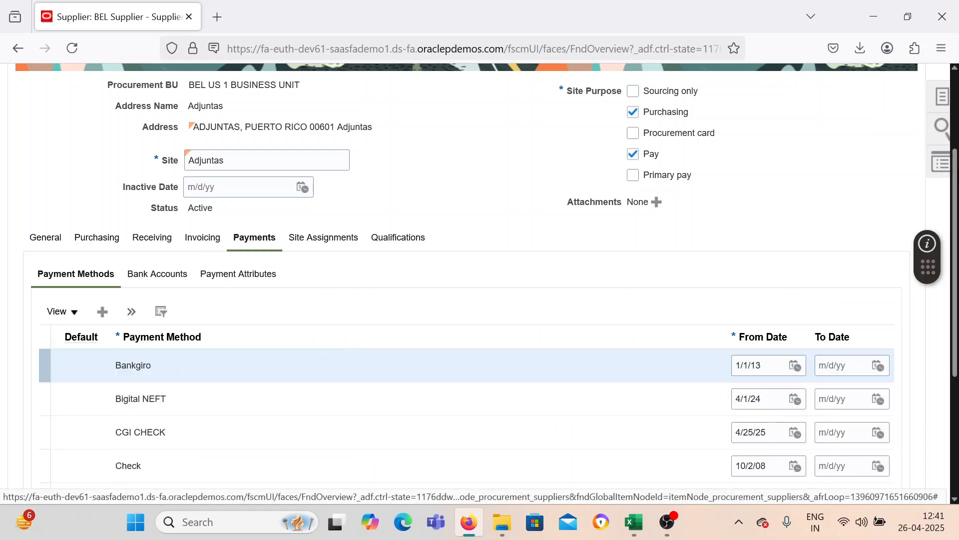
{"action": "scroll", "coordinate": [181, 365], "scroll_direction": "down", "scroll_amount": 4}
{"action": "left_click", "coordinate": [185, 266]}
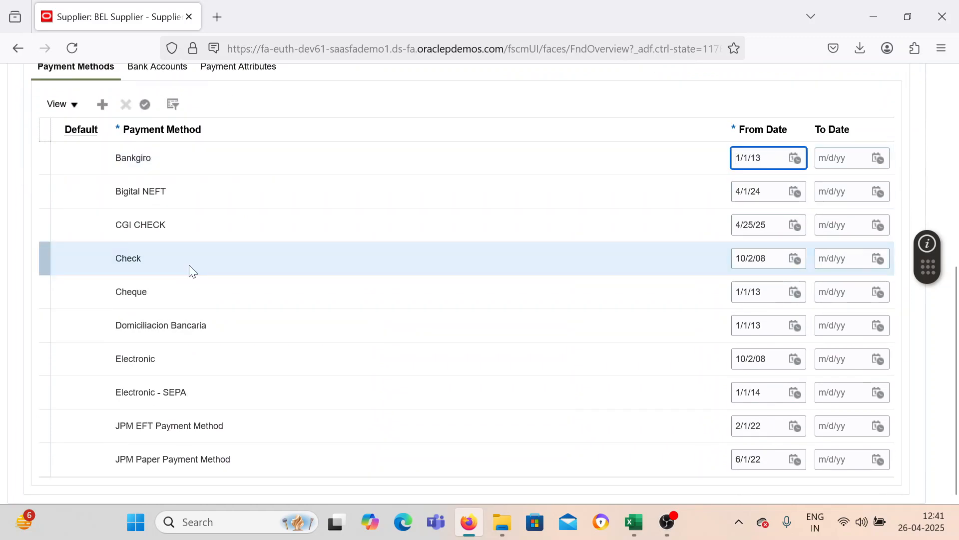
{"action": "left_click", "coordinate": [147, 104]}
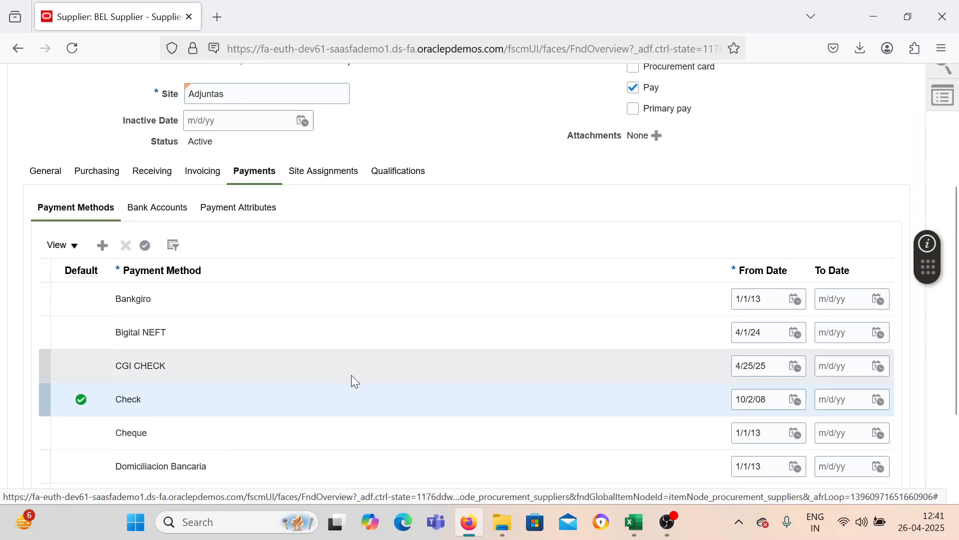
Check the Adjuntas site's bank accounts, and autocreate its site assignment for BEL US 1 BUSINESS UNIT.
{"action": "scroll", "coordinate": [352, 375], "scroll_direction": "up", "scroll_amount": 2}
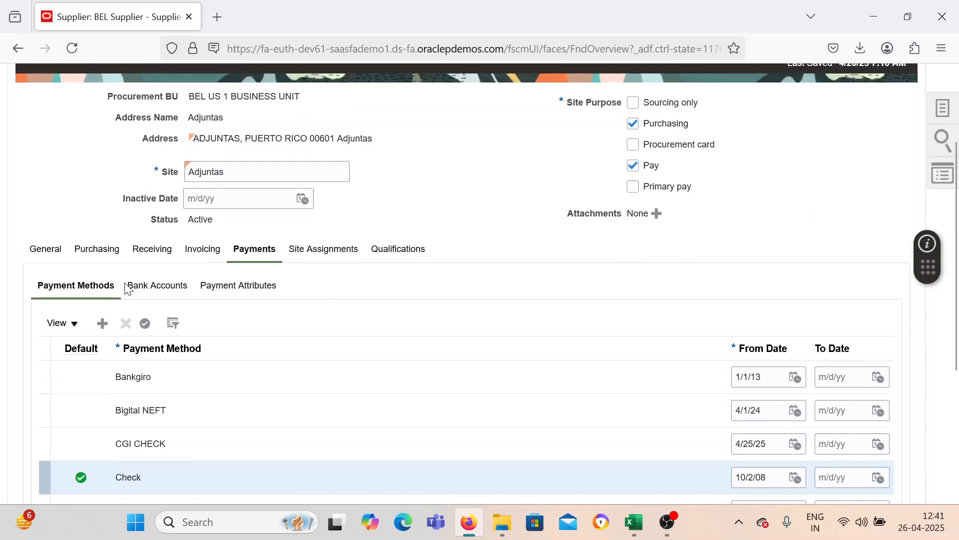
{"action": "left_click", "coordinate": [170, 283]}
{"action": "left_click", "coordinate": [77, 295]}
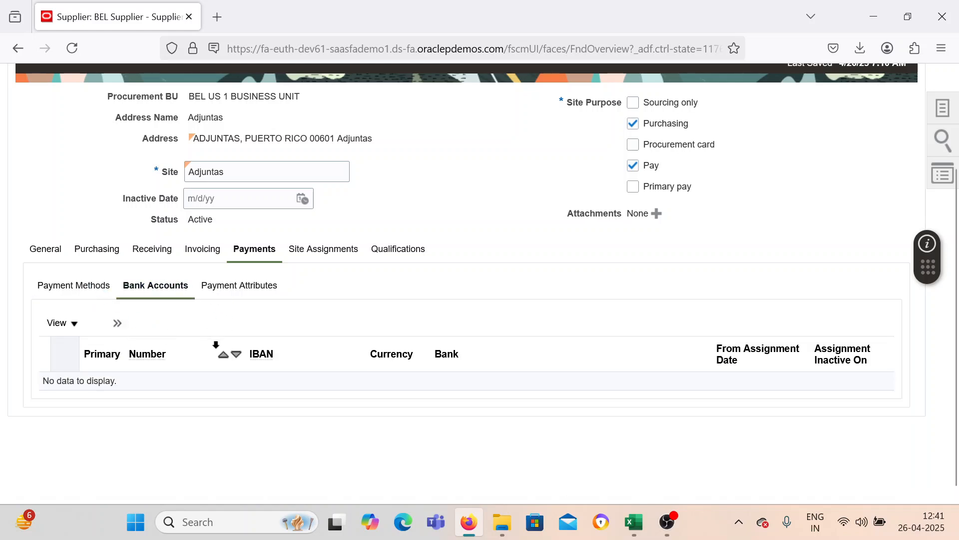
{"action": "left_click", "coordinate": [310, 249]}
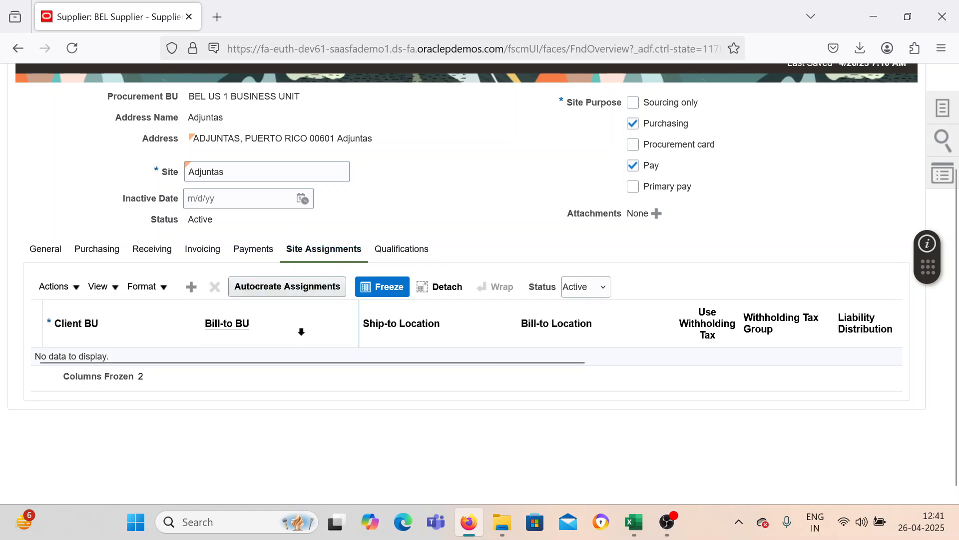
{"action": "left_click_drag", "start_coordinate": [190, 96], "coordinate": [306, 107]}
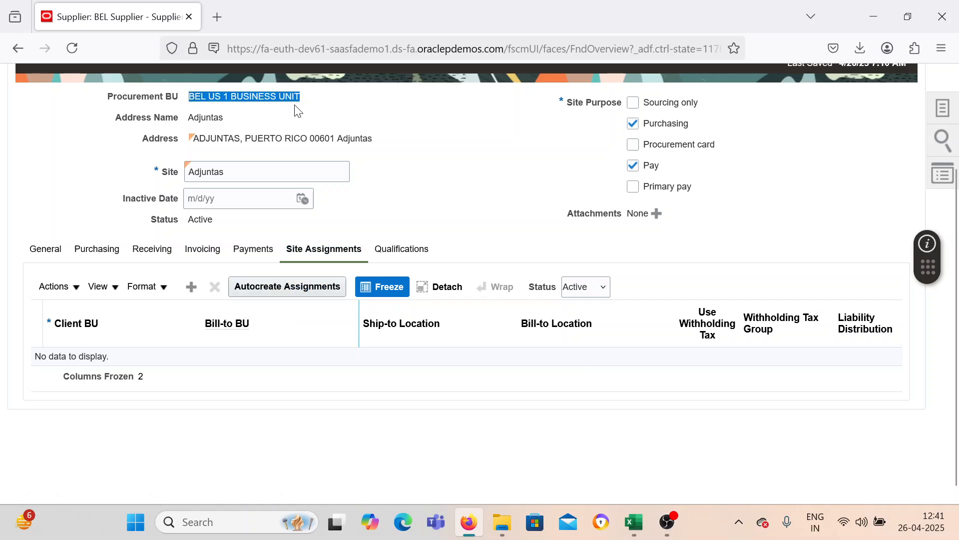
{"action": "left_click", "coordinate": [265, 286]}
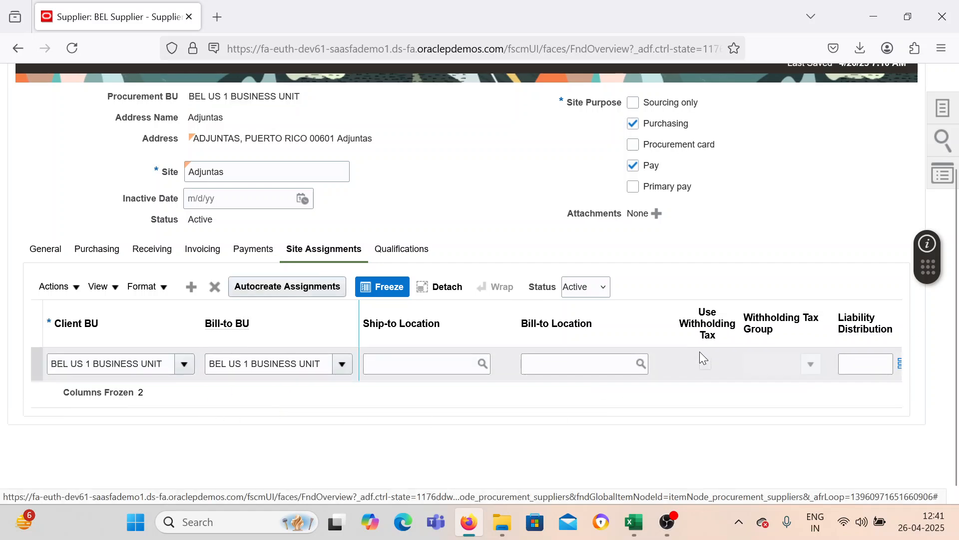
Save and close the Adjuntas supplier site.
{"action": "scroll", "coordinate": [699, 351], "scroll_direction": "down", "scroll_amount": 1}
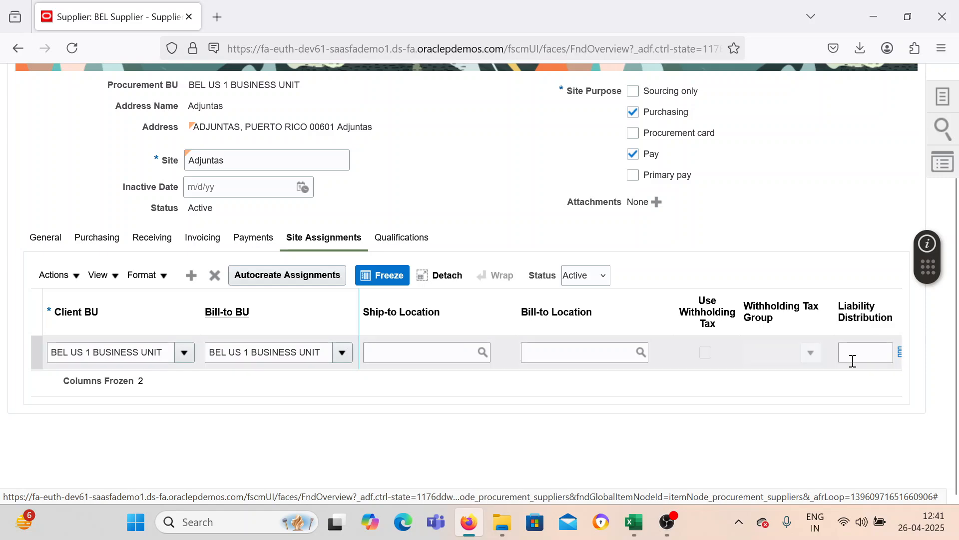
{"action": "scroll", "coordinate": [780, 451], "scroll_direction": "up", "scroll_amount": 4}
{"action": "scroll", "coordinate": [778, 436], "scroll_direction": "down", "scroll_amount": 4}
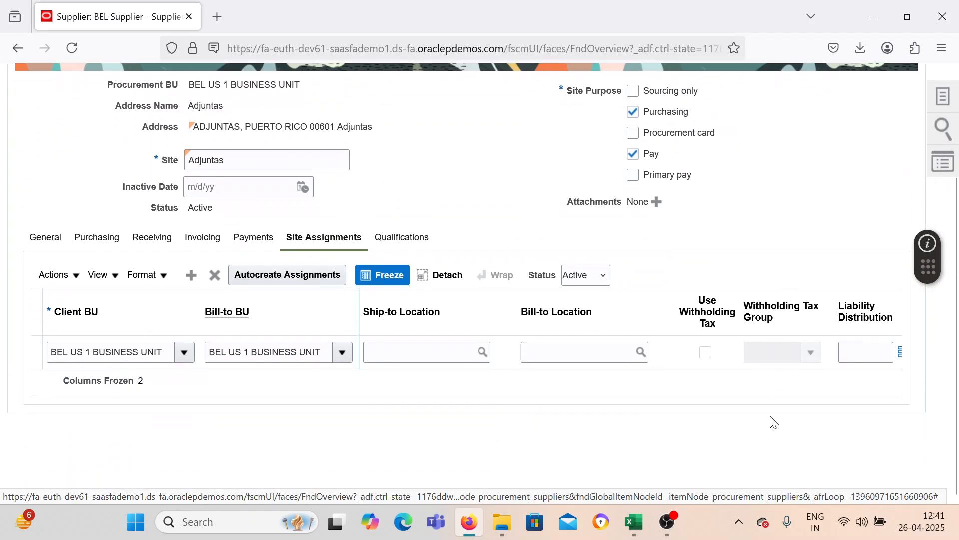
{"action": "scroll", "coordinate": [771, 420], "scroll_direction": "up", "scroll_amount": 3}
{"action": "left_click", "coordinate": [795, 156]}
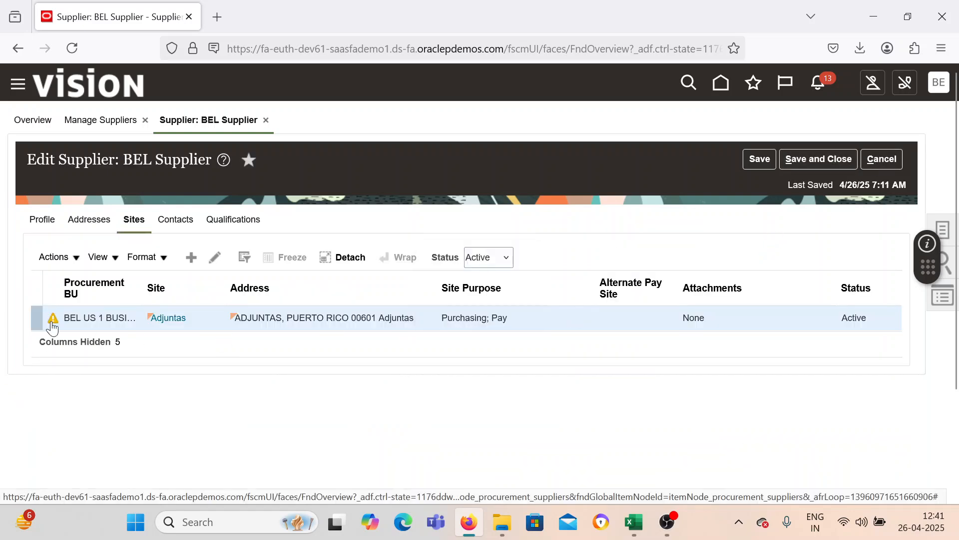
Save and close BEL Supplier, acknowledge the confirmation, and leave supplier management.
{"action": "mouse_move", "coordinate": [52, 327]}
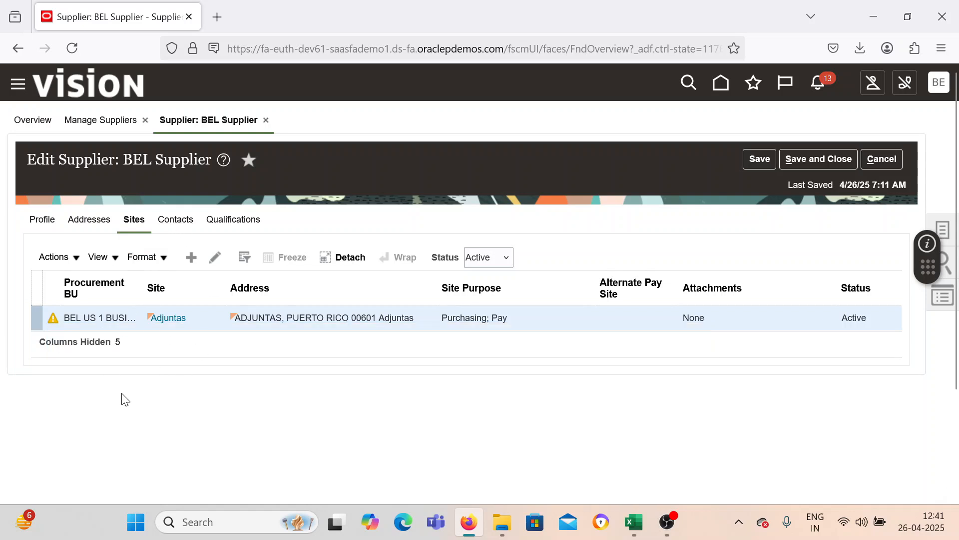
{"action": "left_click", "coordinate": [822, 165]}
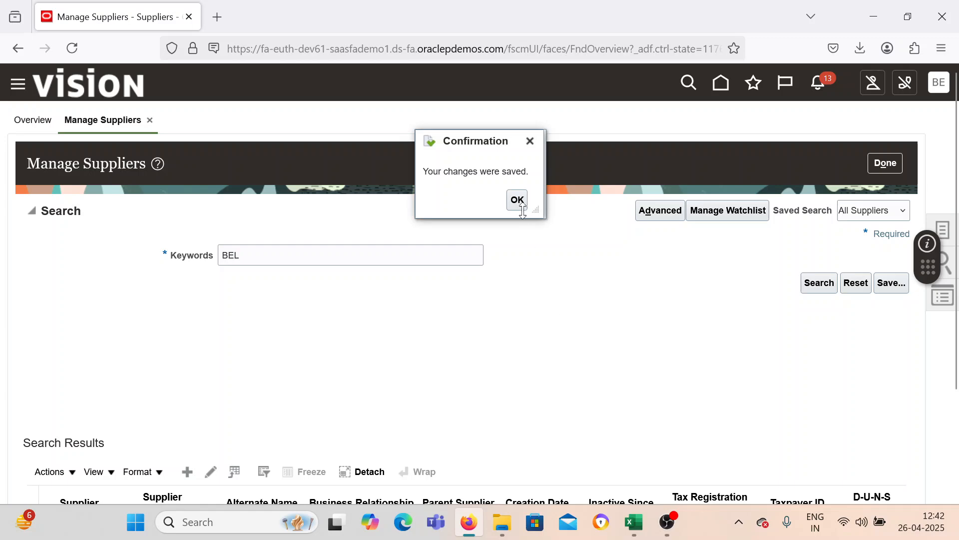
{"action": "left_click", "coordinate": [518, 200]}
{"action": "left_click", "coordinate": [885, 163]}
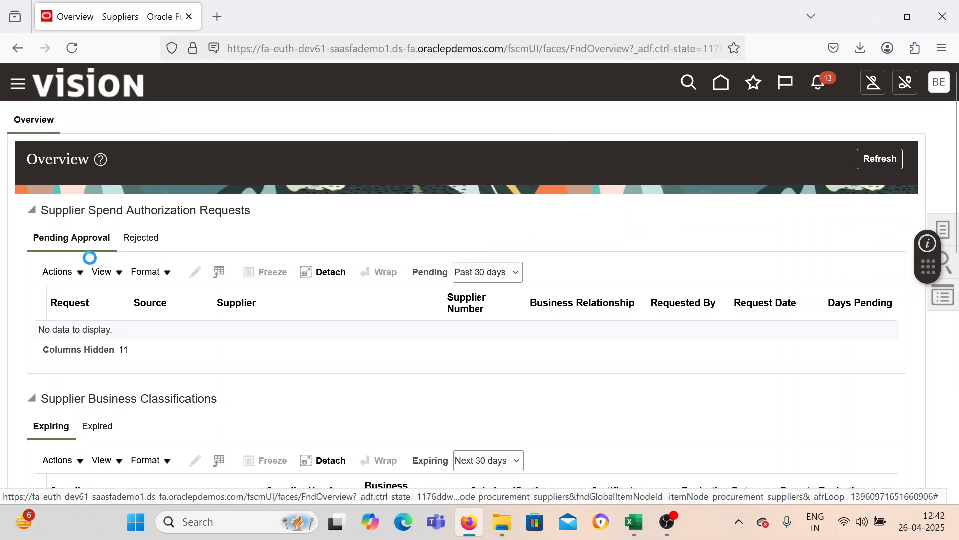
{"action": "scroll", "coordinate": [123, 334], "scroll_direction": "down", "scroll_amount": 6}
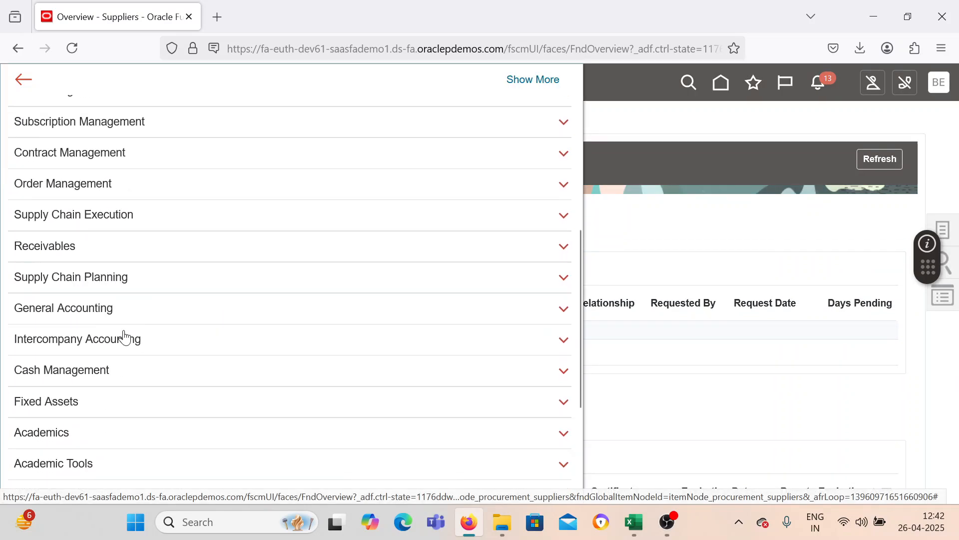
{"action": "scroll", "coordinate": [93, 372], "scroll_direction": "down", "scroll_amount": 4}
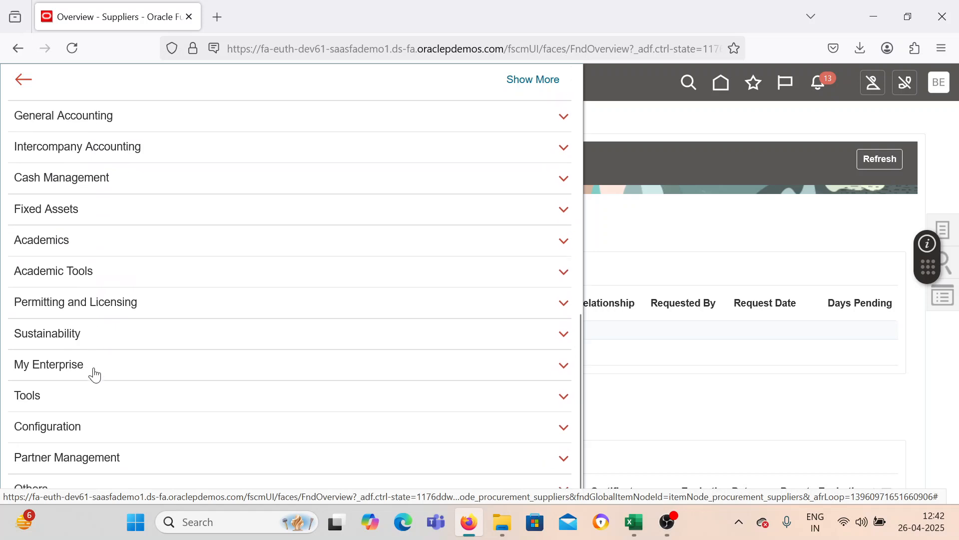
{"action": "scroll", "coordinate": [64, 449], "scroll_direction": "up", "scroll_amount": 2}
{"action": "scroll", "coordinate": [68, 447], "scroll_direction": "up", "scroll_amount": 10}
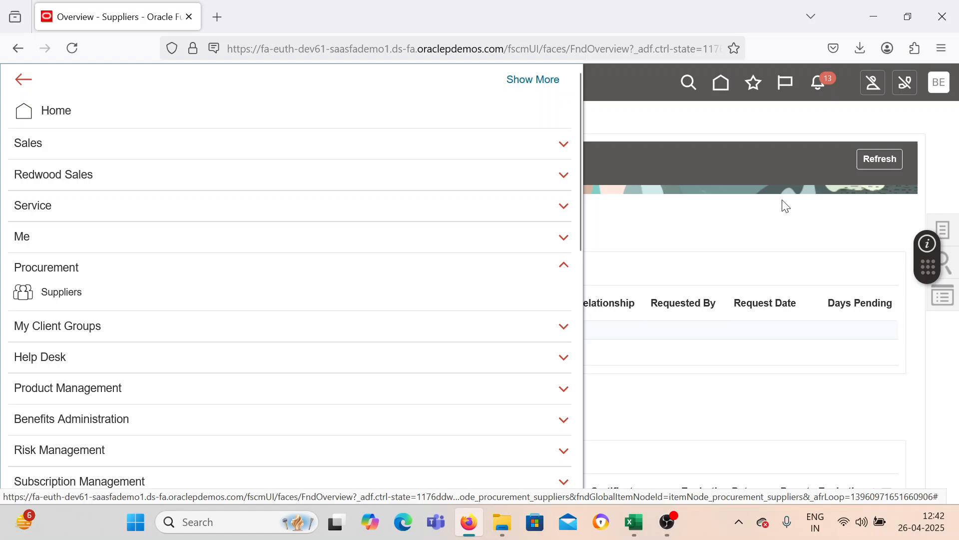
Switch to the Excel checklist and copy the formatting of "Run LDAP Job" in B14 onto the red entries in B15:B16.
{"action": "left_click", "coordinate": [633, 522]}
{"action": "left_click_drag", "start_coordinate": [244, 192], "coordinate": [442, 201]}
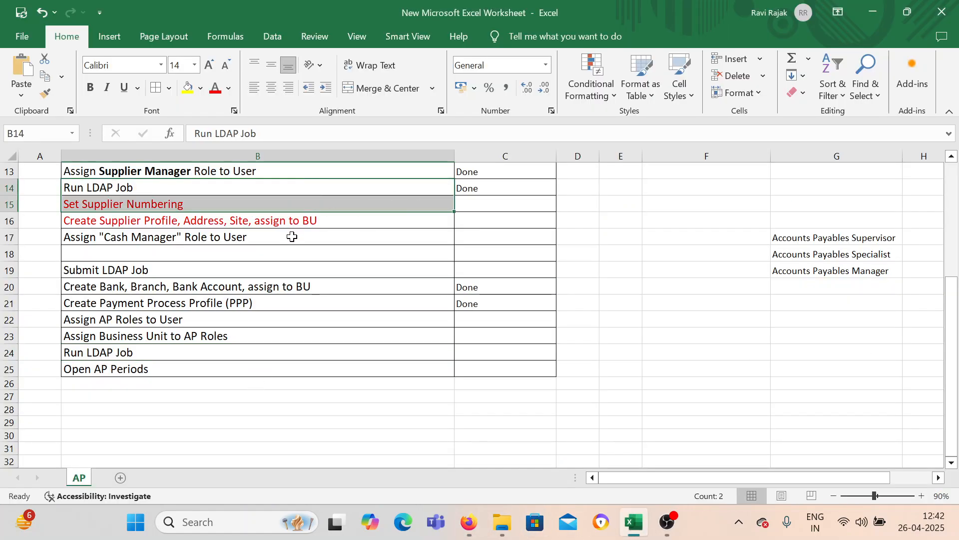
{"action": "left_click", "coordinate": [276, 187]}
{"action": "left_click", "coordinate": [45, 93]}
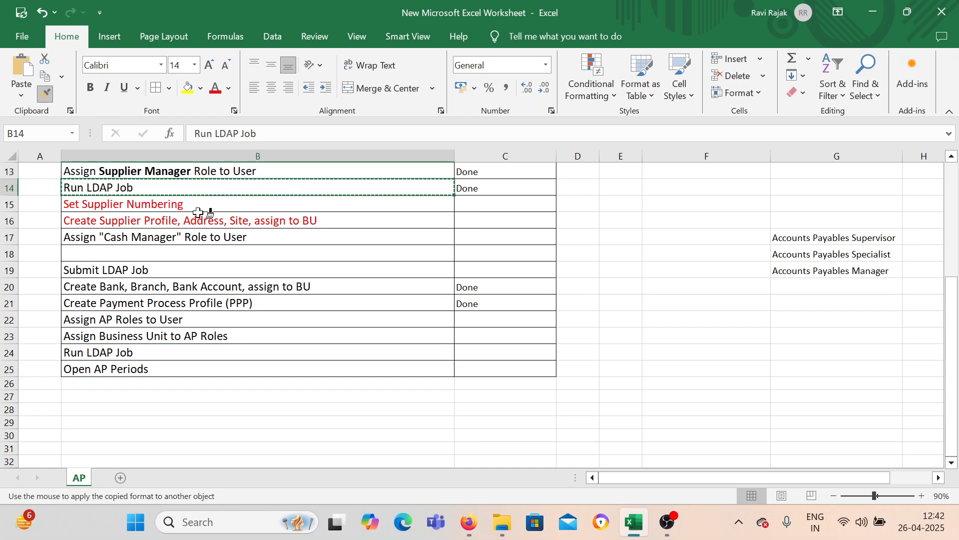
{"action": "left_click_drag", "start_coordinate": [192, 215], "coordinate": [172, 200]}
{"action": "left_click", "coordinate": [215, 271]}
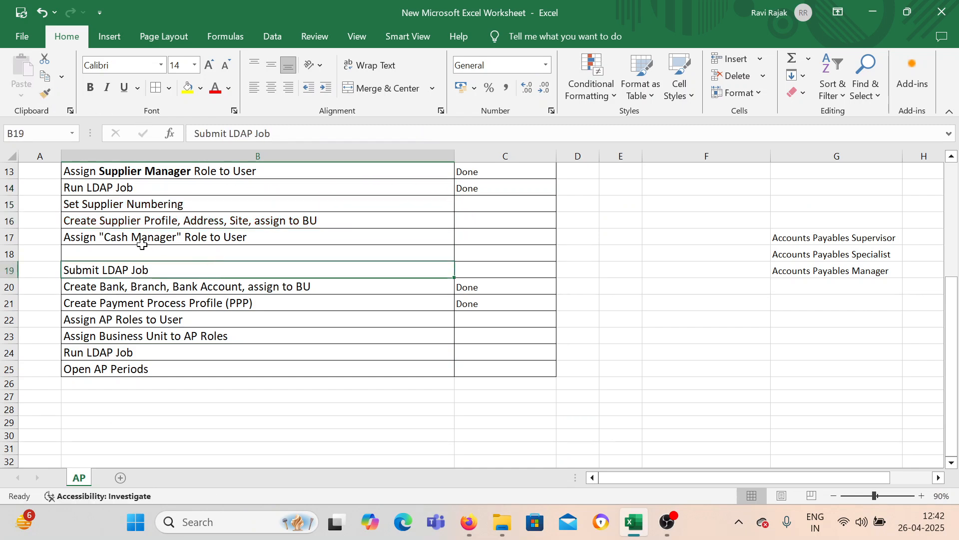
Fill the Done status from C14 down through C17, covering the tasks up to assigning the Cash Manager role.
{"action": "left_click", "coordinate": [74, 240]}
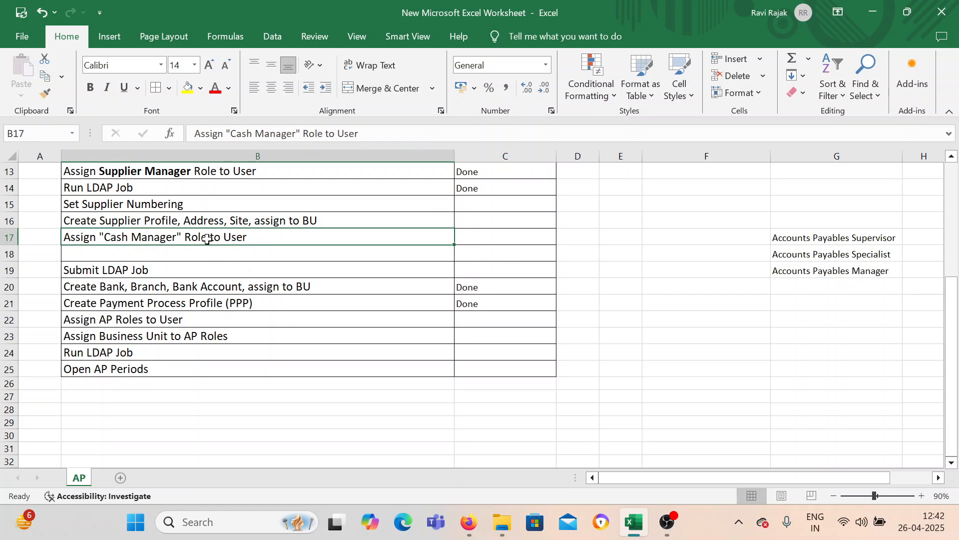
{"action": "left_click", "coordinate": [464, 191]}
{"action": "left_click_drag", "start_coordinate": [555, 195], "coordinate": [549, 242]}
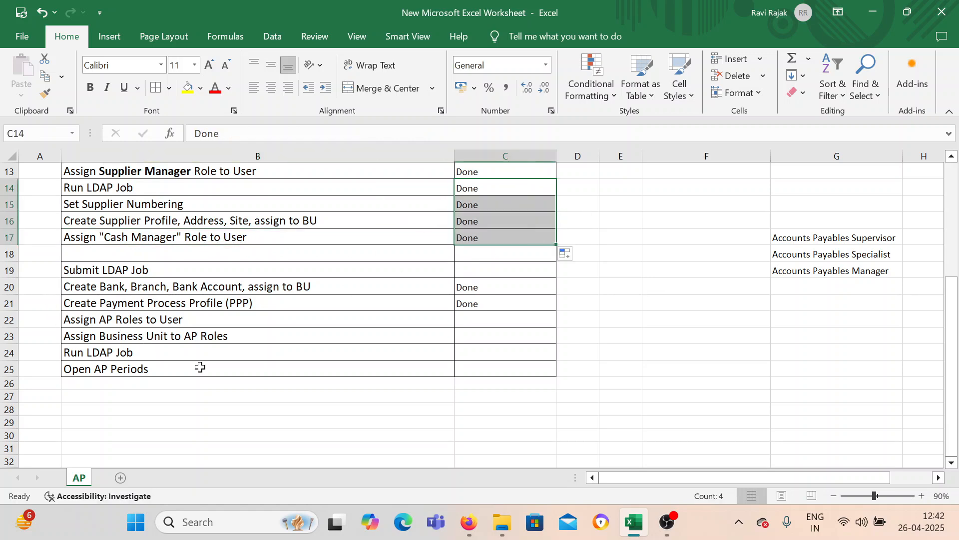
{"action": "scroll", "coordinate": [245, 350], "scroll_direction": "up", "scroll_amount": 1}
{"action": "left_click", "coordinate": [94, 250]}
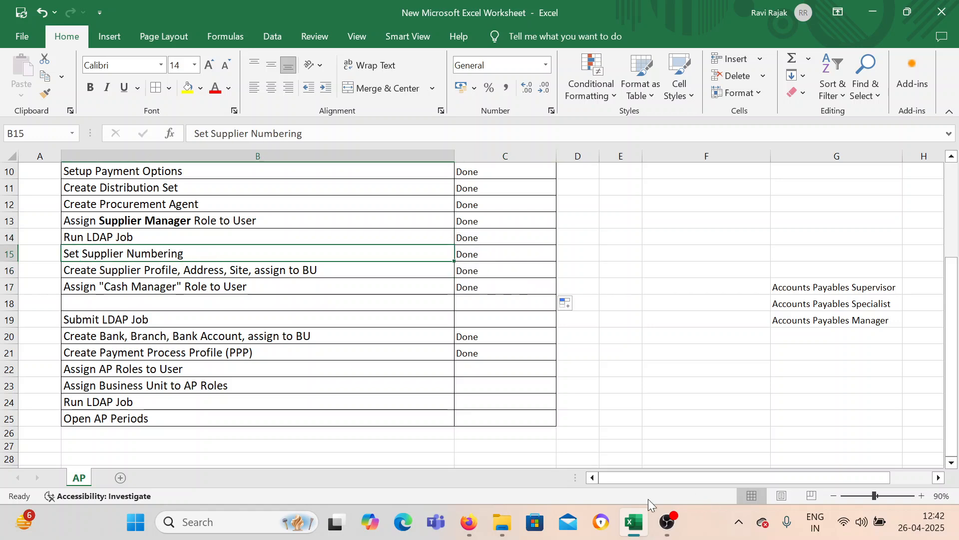
Switch back to Oracle Fusion in Firefox and open Setup and Maintenance for Financials.
{"action": "left_click", "coordinate": [468, 522]}
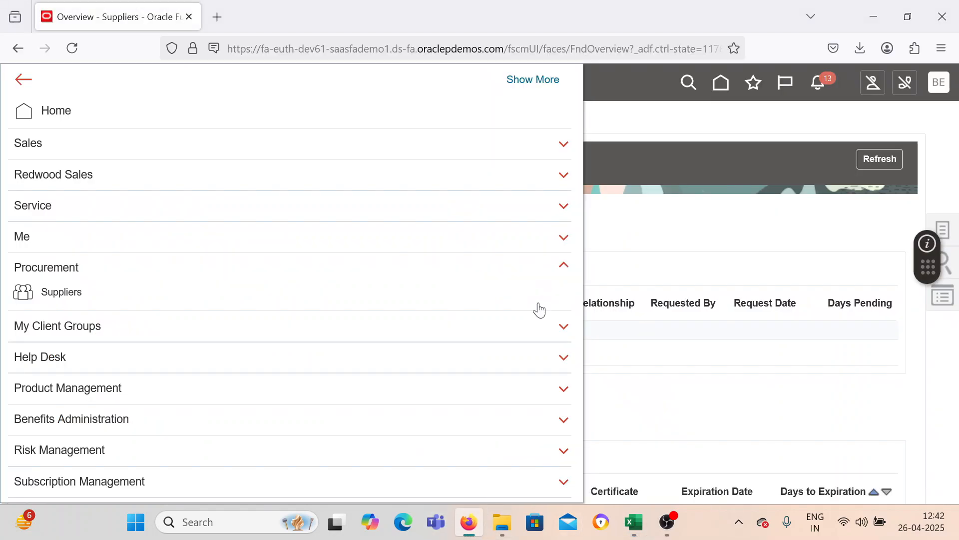
{"action": "left_click", "coordinate": [745, 219]}
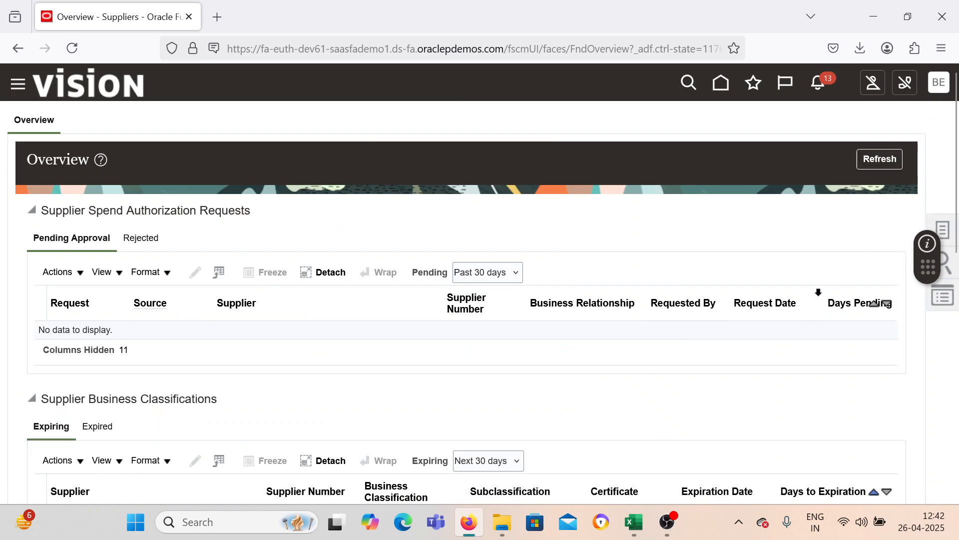
{"action": "left_click", "coordinate": [688, 308]}
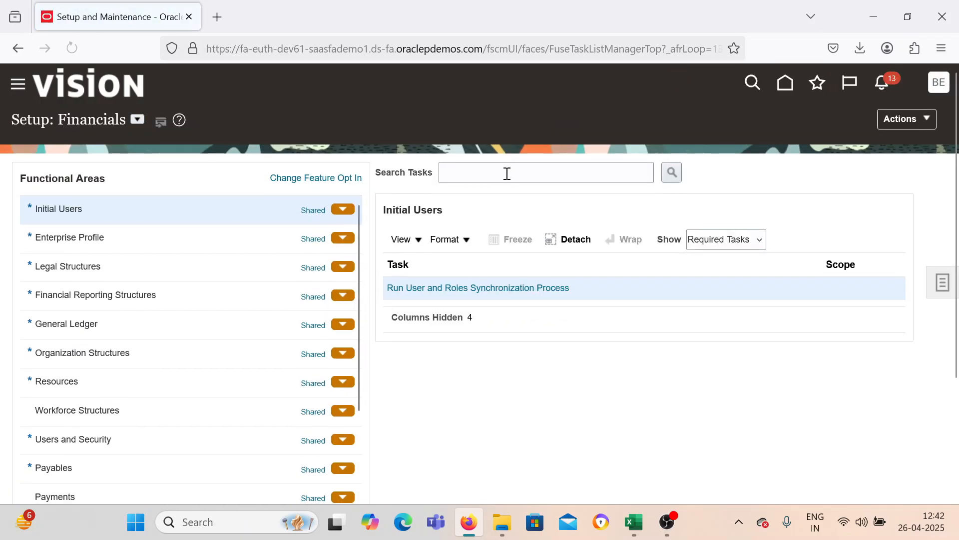
Search the Financials setup tasks for "Manage Supplie" and dismiss the results.
{"action": "left_click", "coordinate": [507, 173]}
{"action": "type", "text": "Ma"}
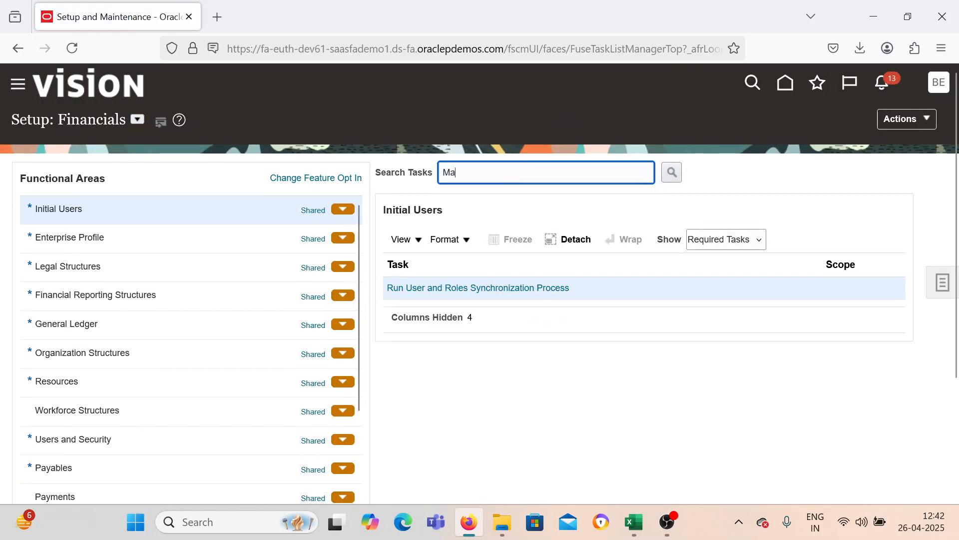
{"action": "type", "text": "nage Su"}
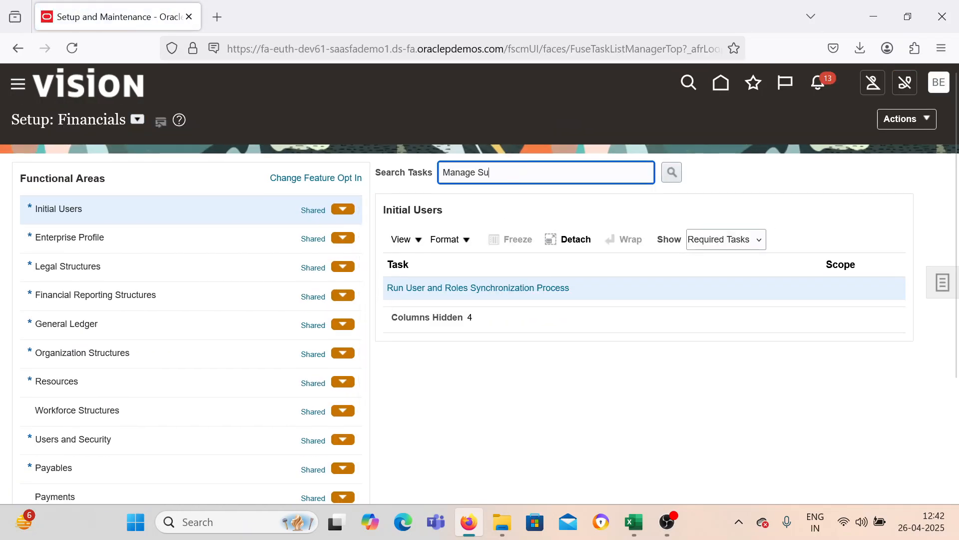
{"action": "type", "text": "pplie"}
{"action": "key", "text": "Return"}
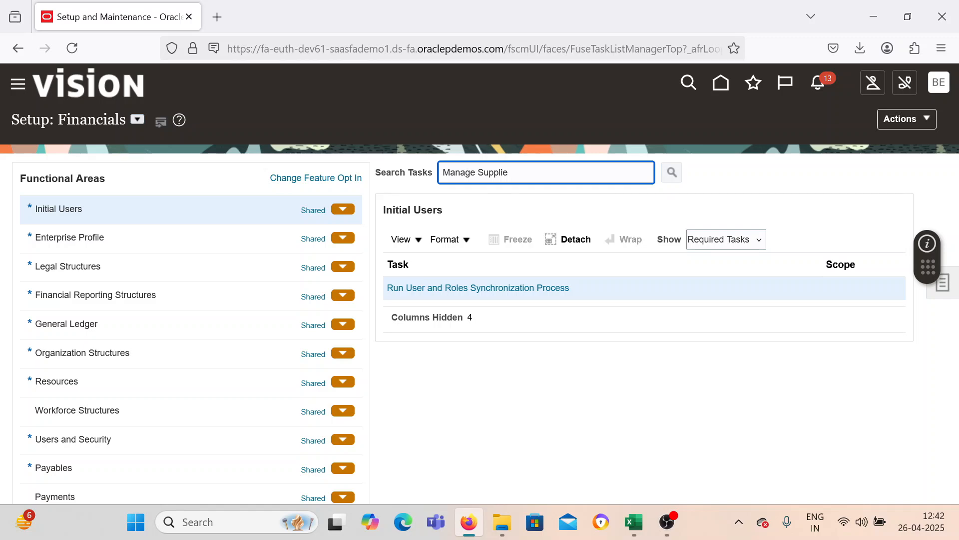
{"action": "left_click", "coordinate": [721, 256]}
Shorten the setup task search to "Suppl", run it, and close the results.
{"action": "left_click", "coordinate": [490, 172]}
{"action": "left_click_drag", "start_coordinate": [479, 172], "coordinate": [381, 220]}
{"action": "key", "text": "BackSpace"}
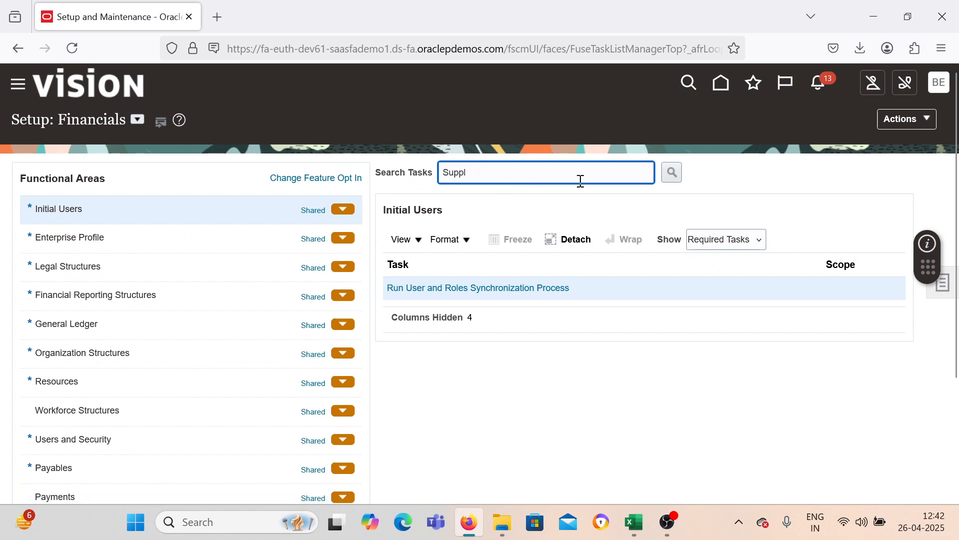
{"action": "left_click", "coordinate": [672, 173]}
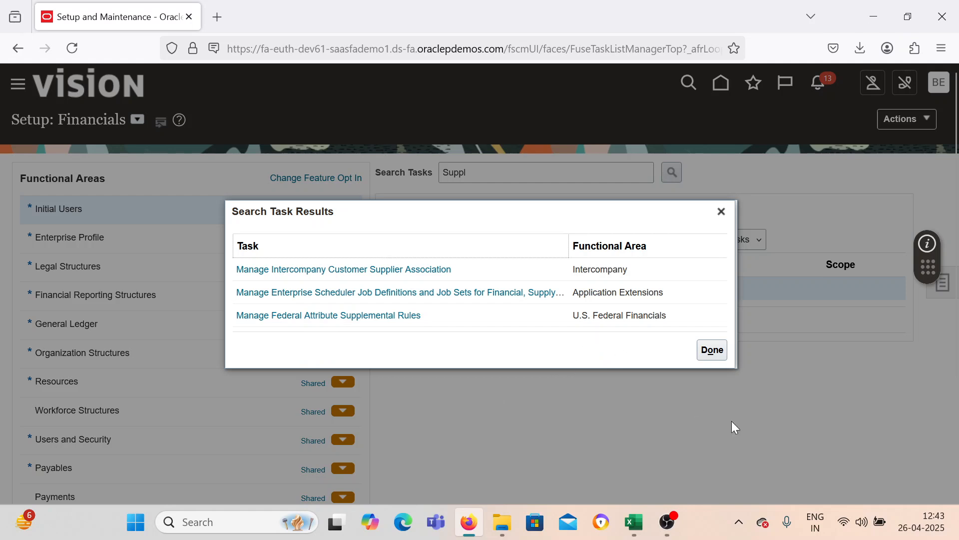
{"action": "left_click", "coordinate": [712, 350]}
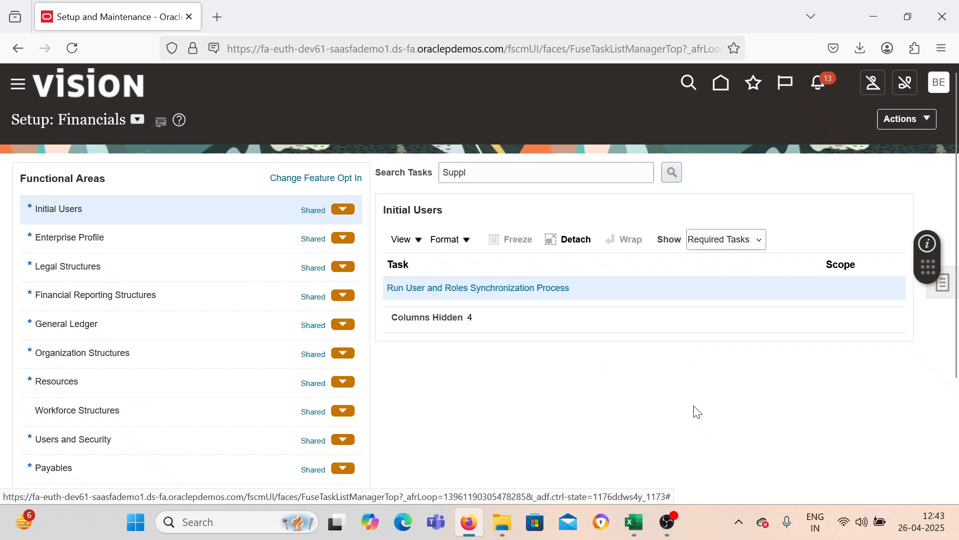
Search the Financials setup tasks for "Numberi" and close the results.
{"action": "left_click", "coordinate": [942, 293]}
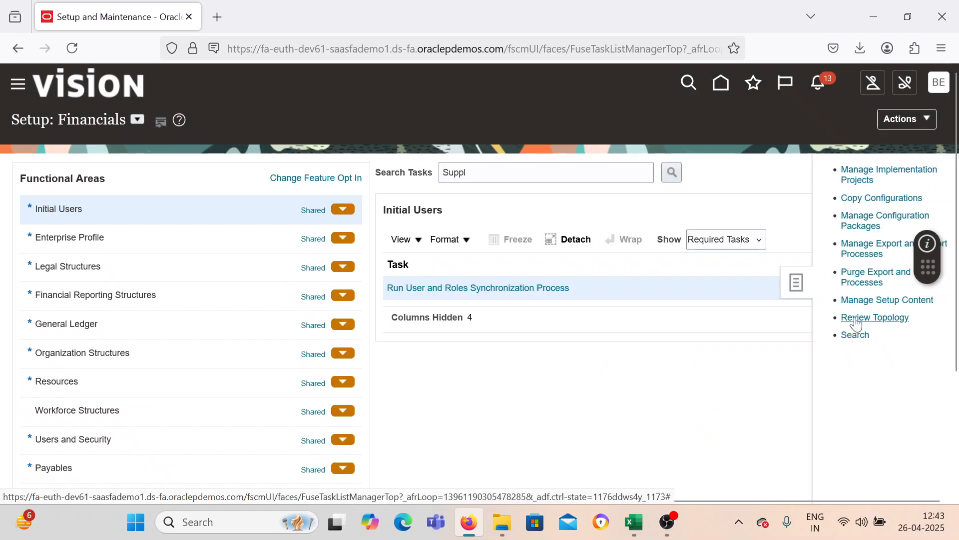
{"action": "double_click", "coordinate": [480, 172]}
{"action": "type", "text": "Numberi"}
{"action": "key", "text": "Return"}
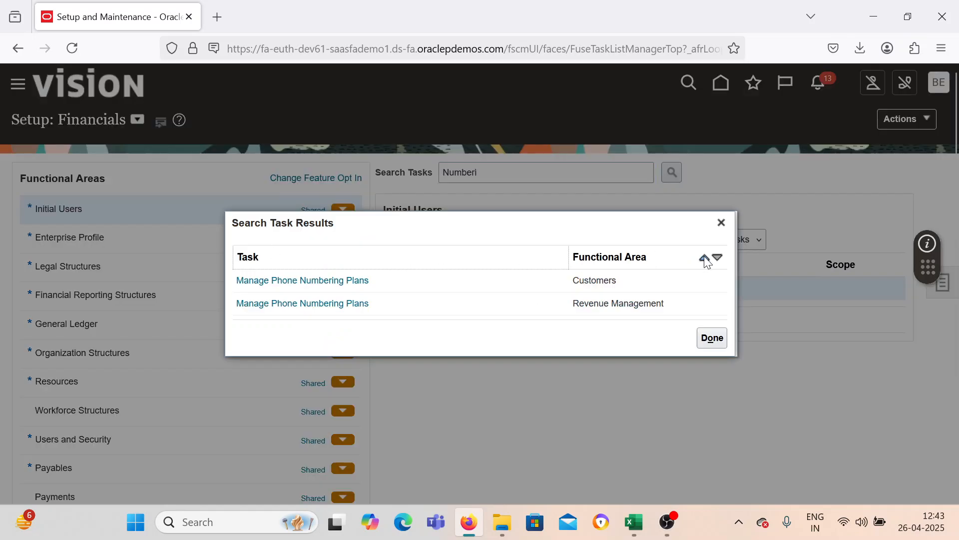
{"action": "left_click", "coordinate": [721, 223]}
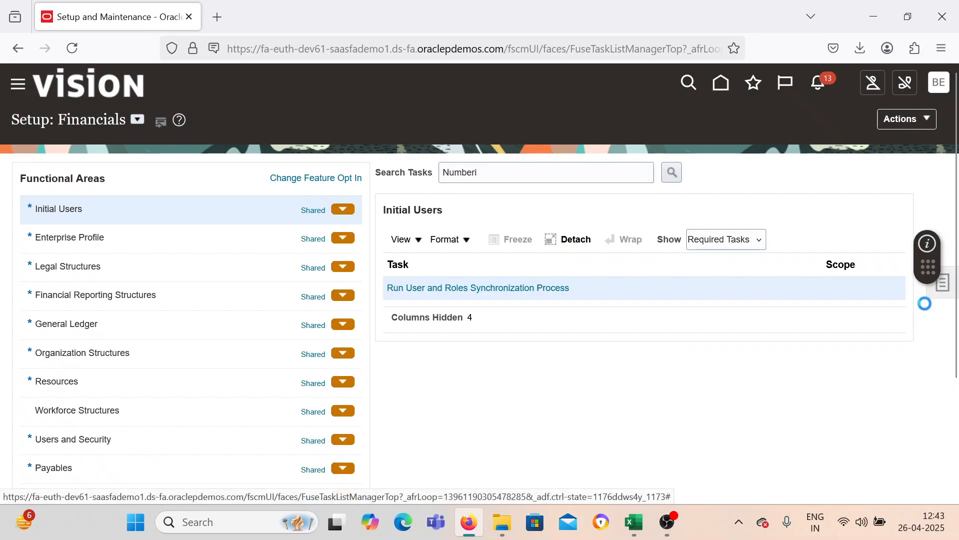
Open the general Setup and Maintenance search page for tasks, task lists and business objects, ready for a search term.
{"action": "left_click", "coordinate": [942, 283]}
{"action": "left_click", "coordinate": [843, 335]}
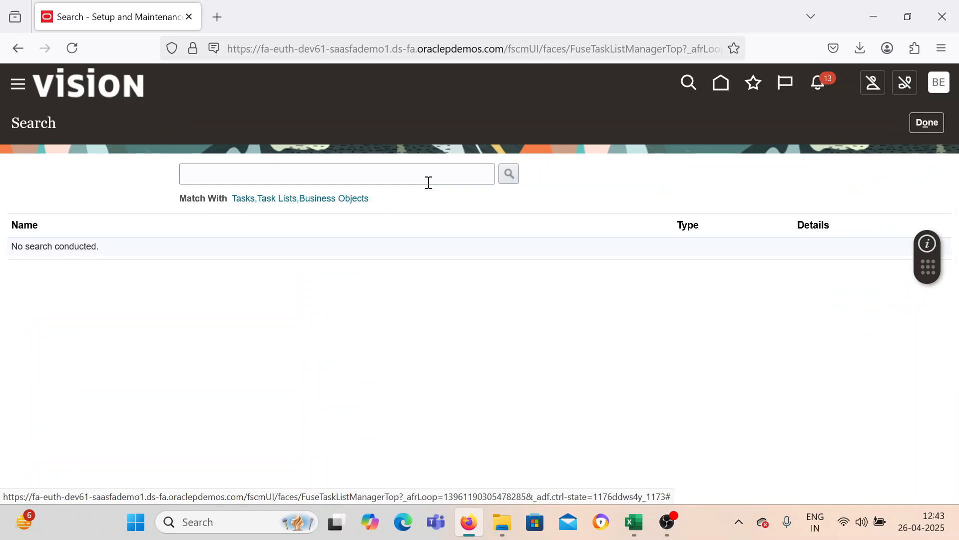
{"action": "left_click", "coordinate": [420, 169]}
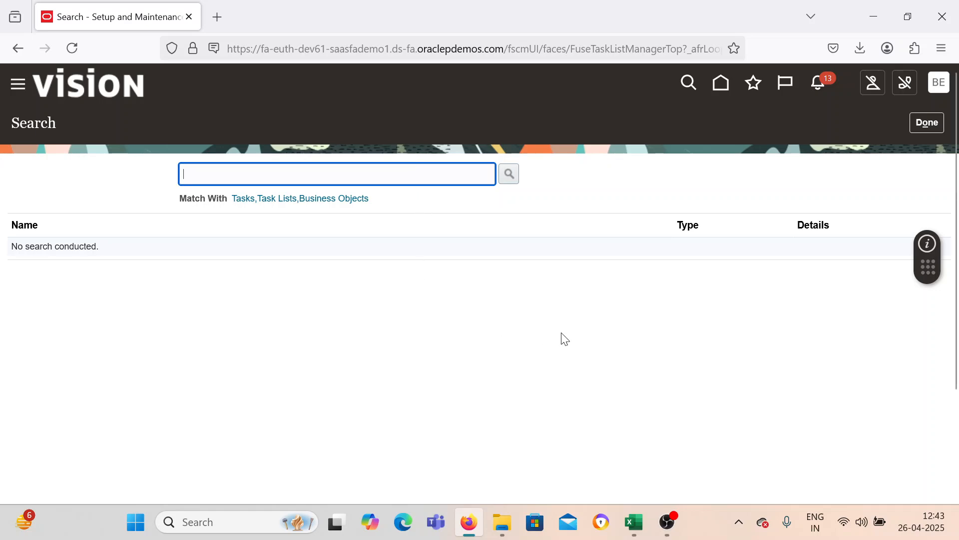
{"action": "left_click", "coordinate": [667, 522]}
{"action": "left_click", "coordinate": [941, 358]}
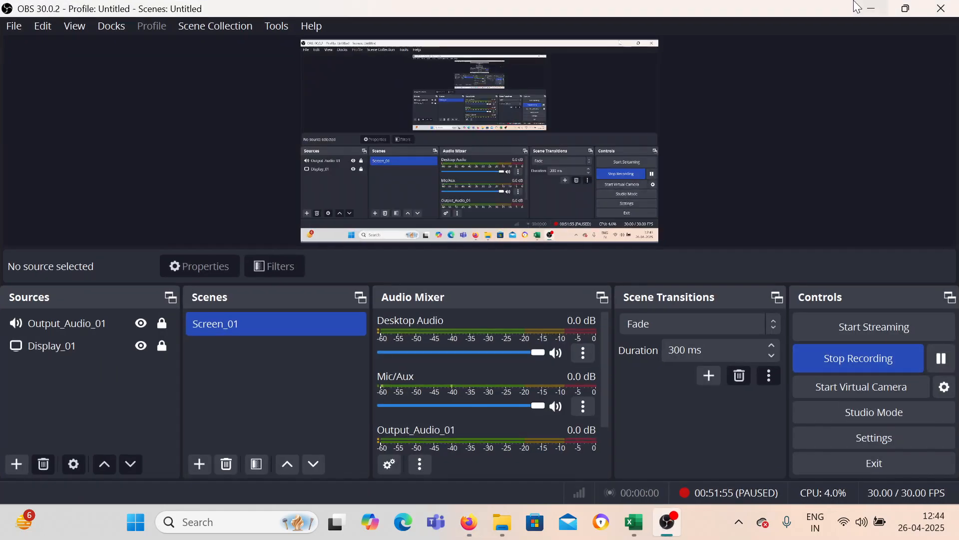
Open the Specify Supplier Numbering task, check the next supplier number, and leave the task and its search page without changes.
{"action": "left_click", "coordinate": [872, 9]}
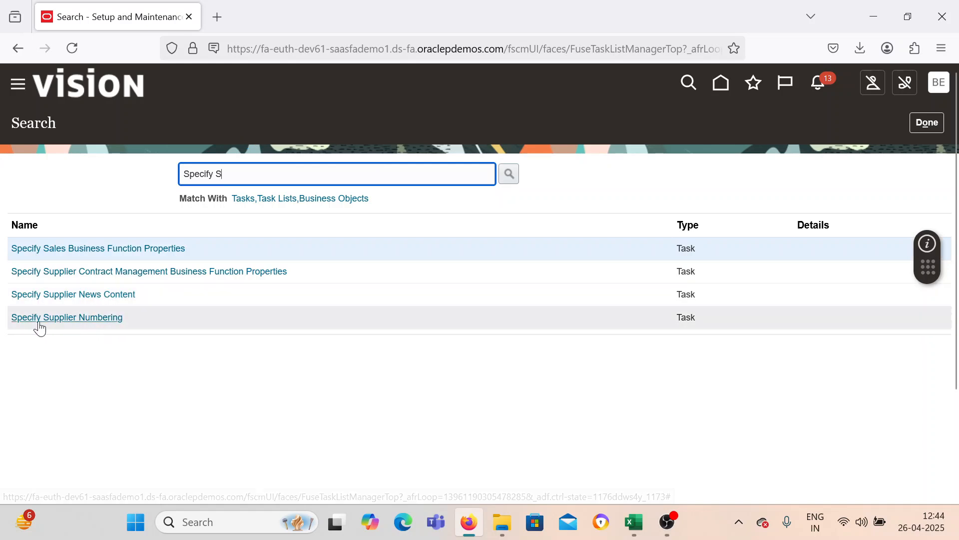
{"action": "left_click", "coordinate": [22, 318]}
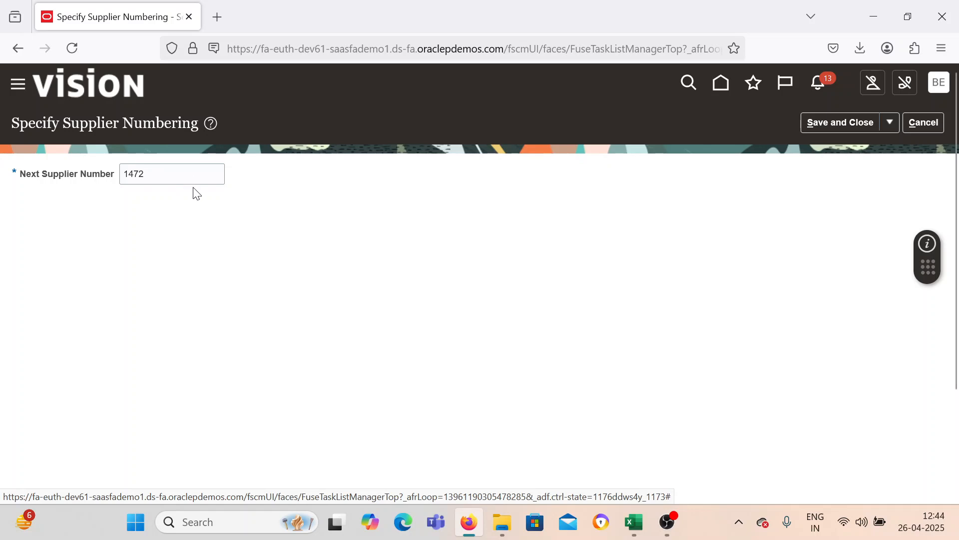
{"action": "left_click", "coordinate": [910, 122]}
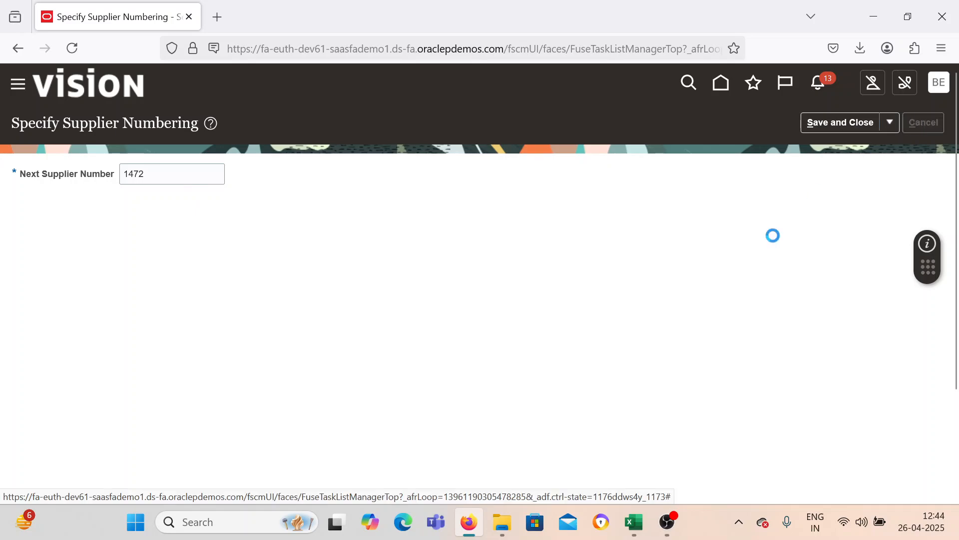
{"action": "left_click", "coordinate": [923, 120]}
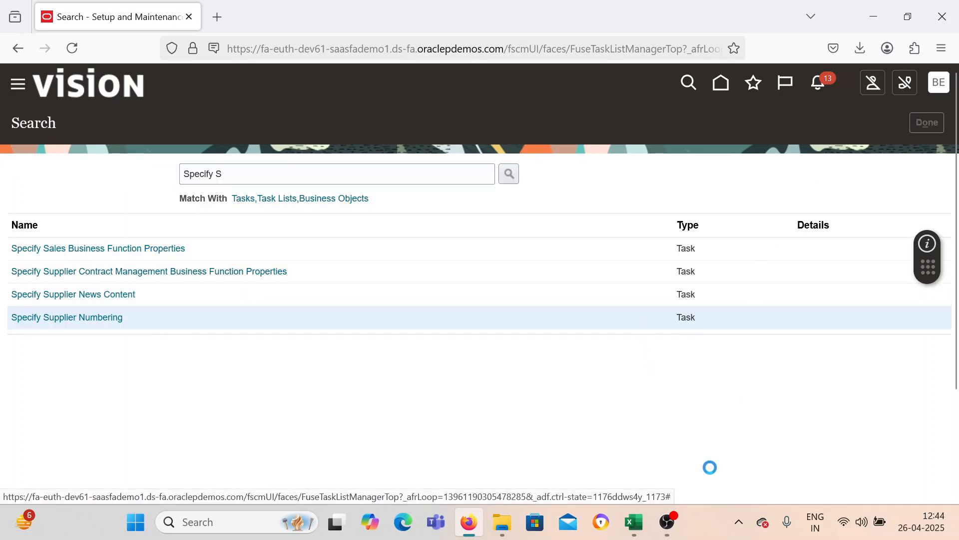
Switch to the Excel checklist and copy the three Accounts Payables role names from G17:G19 to G12:G14.
{"action": "left_click", "coordinate": [634, 521]}
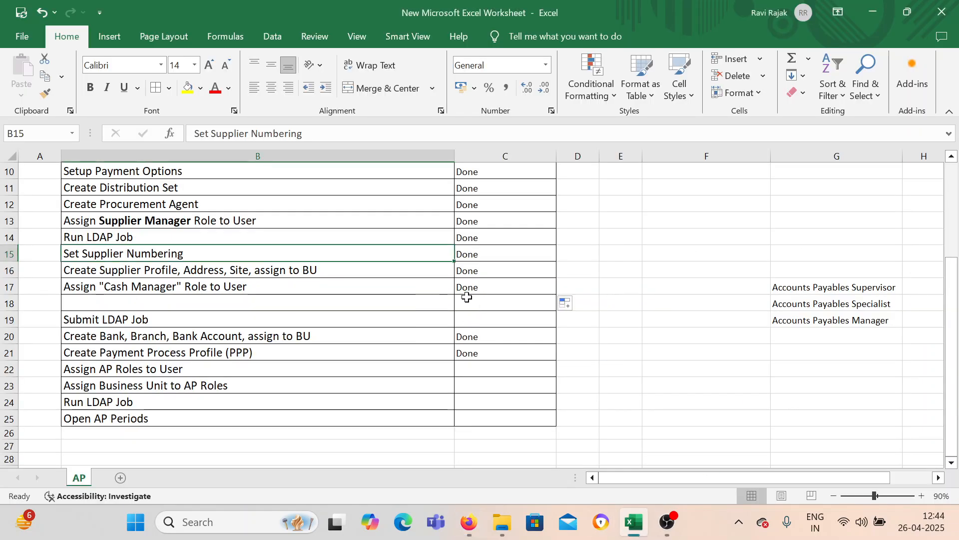
{"action": "left_click", "coordinate": [6, 302]}
{"action": "right_click", "coordinate": [8, 303]}
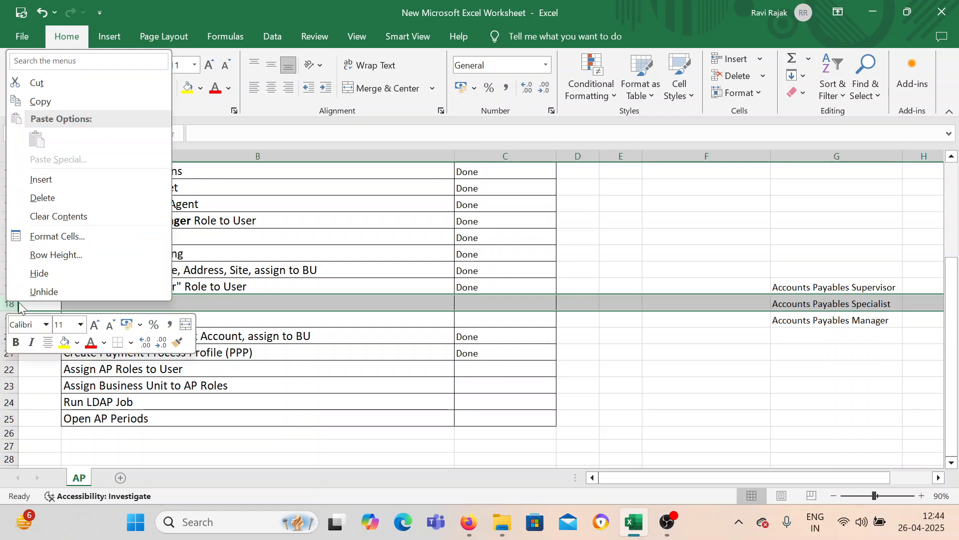
{"action": "left_click", "coordinate": [823, 417]}
{"action": "left_click_drag", "start_coordinate": [834, 280], "coordinate": [830, 322]}
{"action": "right_click", "coordinate": [846, 307]}
{"action": "left_click", "coordinate": [727, 163]}
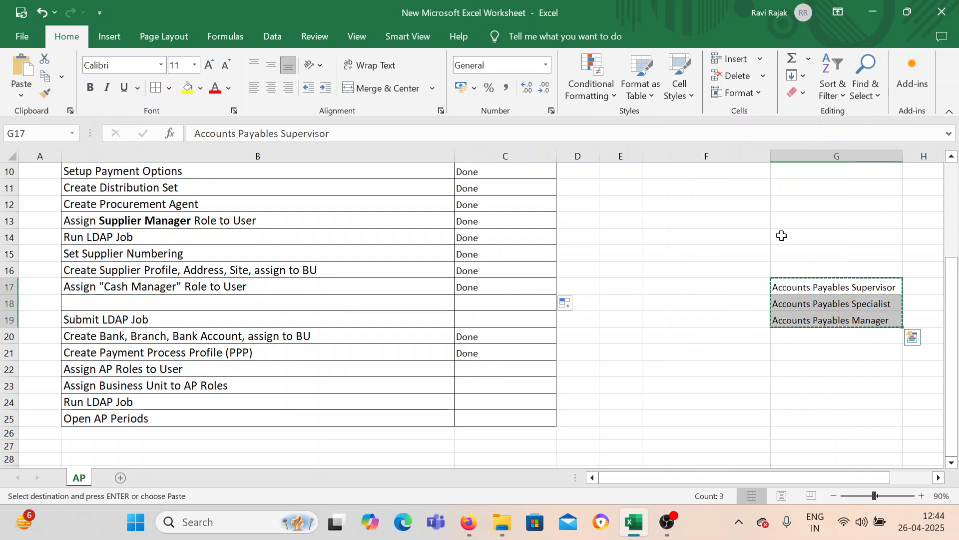
{"action": "left_click", "coordinate": [786, 203]}
{"action": "key", "text": "ctrl+v"}
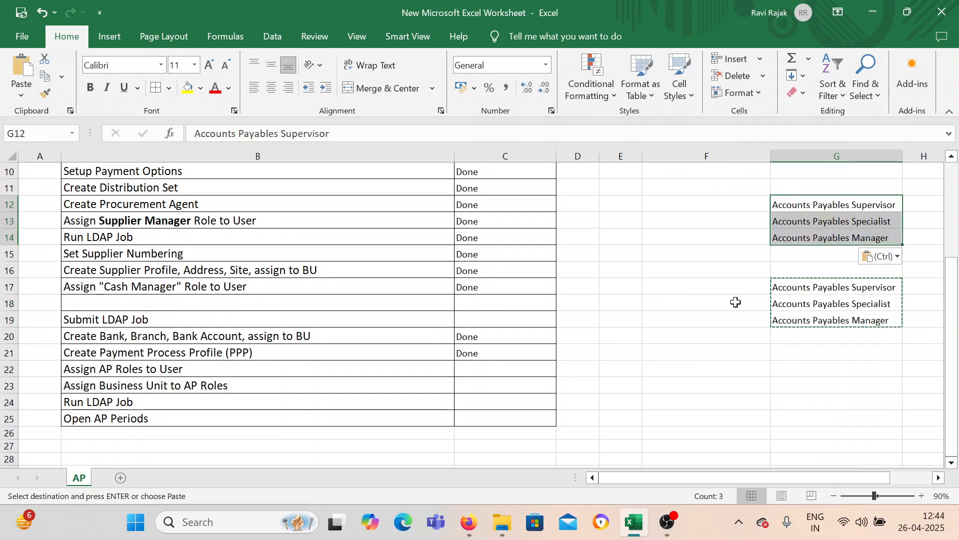
Clear the original Accounts Payables role names from G17:G19.
{"action": "left_click", "coordinate": [749, 313]}
{"action": "left_click_drag", "start_coordinate": [794, 285], "coordinate": [797, 310]}
{"action": "key", "text": "Delete"}
{"action": "left_click", "coordinate": [777, 419]}
Delete the empty row 18 above Submit LDAP Job in the checklist.
{"action": "left_click", "coordinate": [10, 302]}
{"action": "right_click", "coordinate": [10, 302]}
{"action": "left_click", "coordinate": [107, 202]}
{"action": "left_click", "coordinate": [715, 432]}
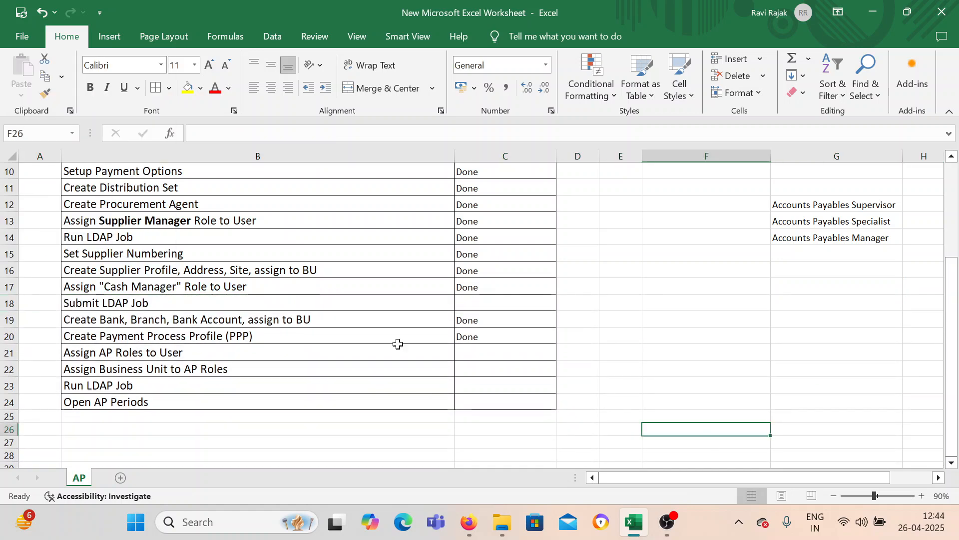
Mark Submit LDAP Job and Assign AP Roles to User as Done in the checklist.
{"action": "scroll", "coordinate": [231, 310], "scroll_direction": "down", "scroll_amount": 1}
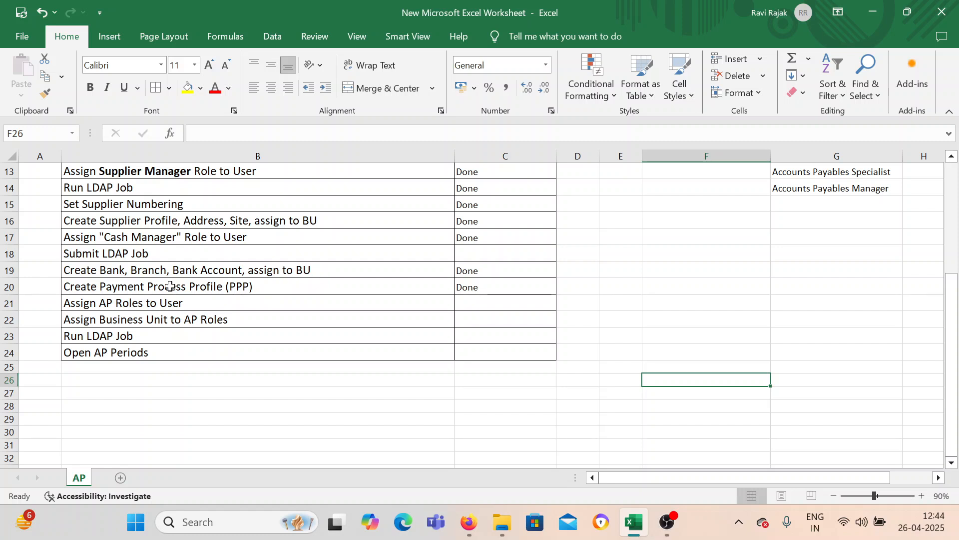
{"action": "left_click", "coordinate": [151, 310]}
{"action": "left_click", "coordinate": [505, 281]}
{"action": "left_click_drag", "start_coordinate": [558, 291], "coordinate": [547, 252]}
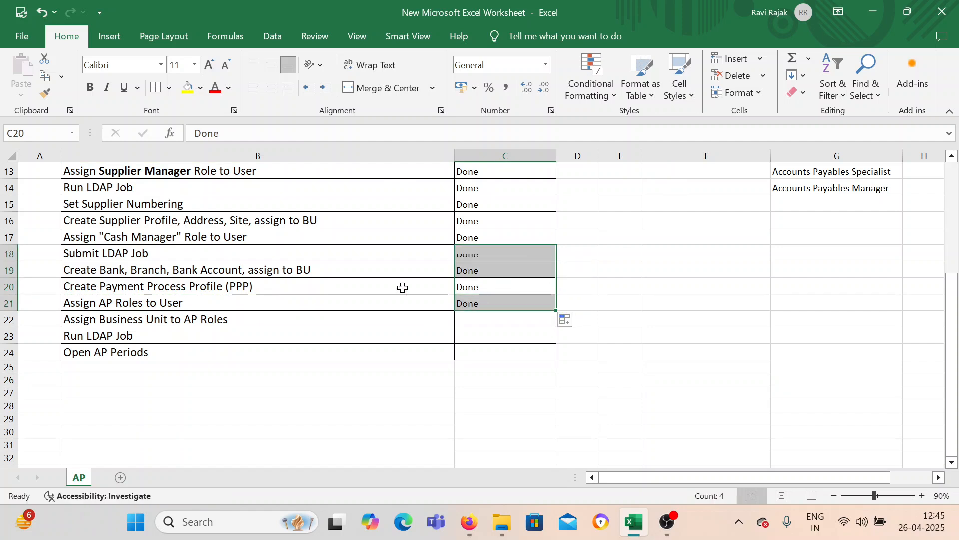
Mark Assign Business Unit to AP Roles and the final Run LDAP Job as Done in the checklist.
{"action": "left_click", "coordinate": [119, 322]}
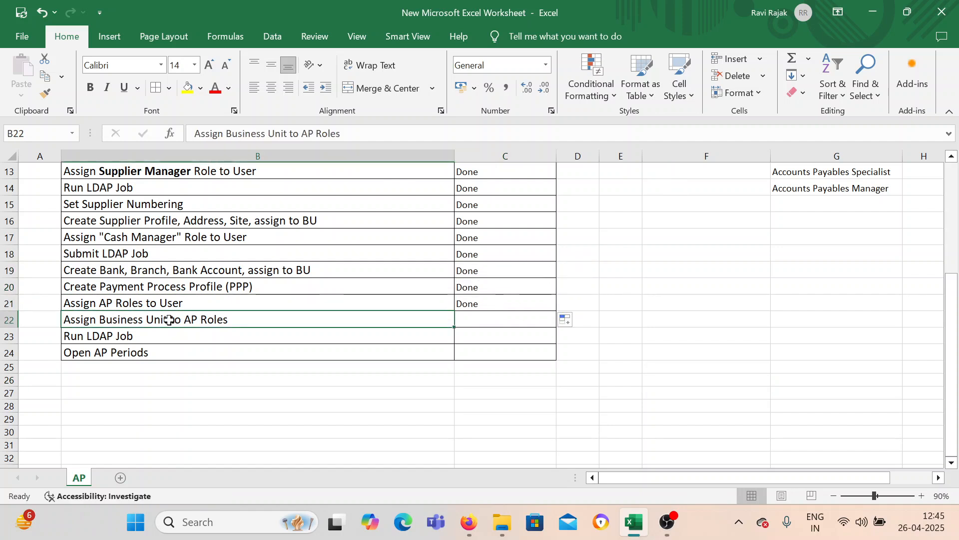
{"action": "left_click", "coordinate": [533, 306]}
{"action": "left_click_drag", "start_coordinate": [558, 310], "coordinate": [561, 322]}
{"action": "left_click", "coordinate": [242, 336]}
{"action": "left_click", "coordinate": [535, 321]}
{"action": "left_click", "coordinate": [552, 336]}
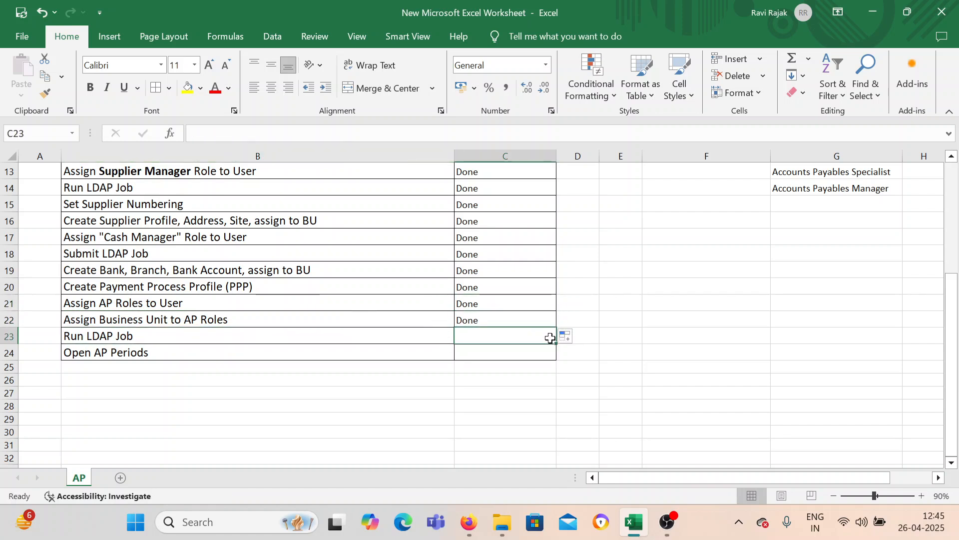
{"action": "left_click", "coordinate": [482, 324]}
{"action": "left_click_drag", "start_coordinate": [556, 327], "coordinate": [559, 342]}
{"action": "left_click", "coordinate": [194, 353]}
{"action": "left_click", "coordinate": [191, 336]}
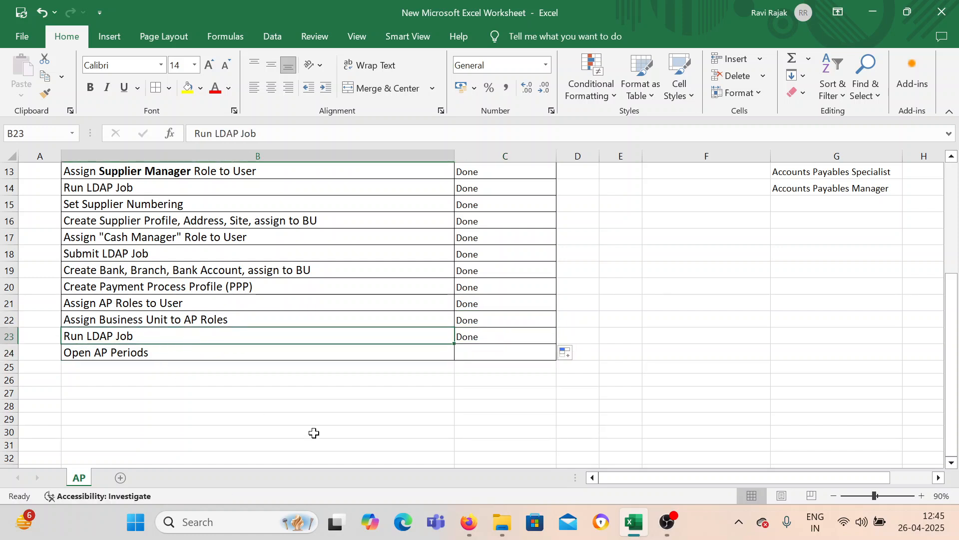
Switch to Oracle Fusion in the browser, look through its navigation entries, and sign out, confirming the Single Sign-Off.
{"action": "left_click", "coordinate": [469, 522]}
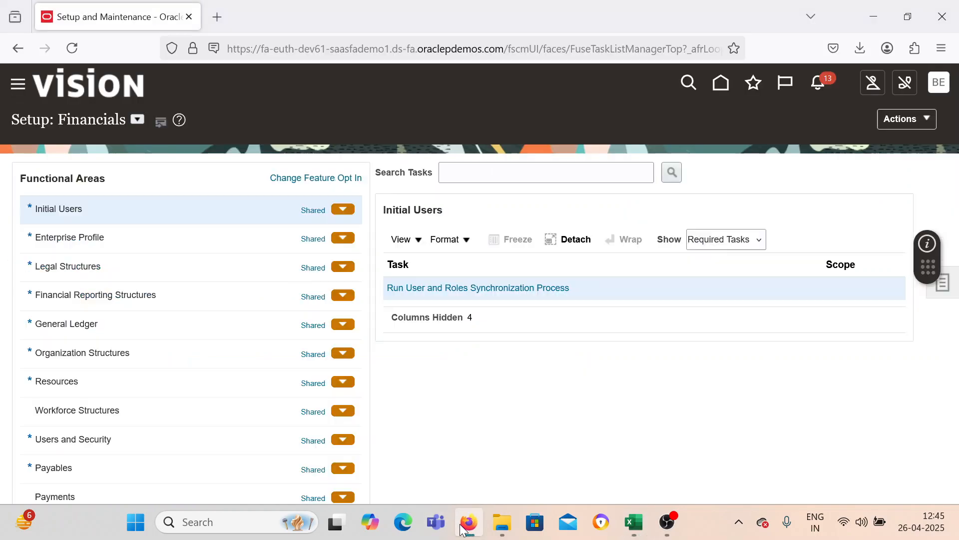
{"action": "left_click", "coordinate": [20, 91]}
{"action": "scroll", "coordinate": [89, 348], "scroll_direction": "down", "scroll_amount": 5}
{"action": "scroll", "coordinate": [90, 350], "scroll_direction": "down", "scroll_amount": 5}
{"action": "scroll", "coordinate": [93, 350], "scroll_direction": "up", "scroll_amount": 10}
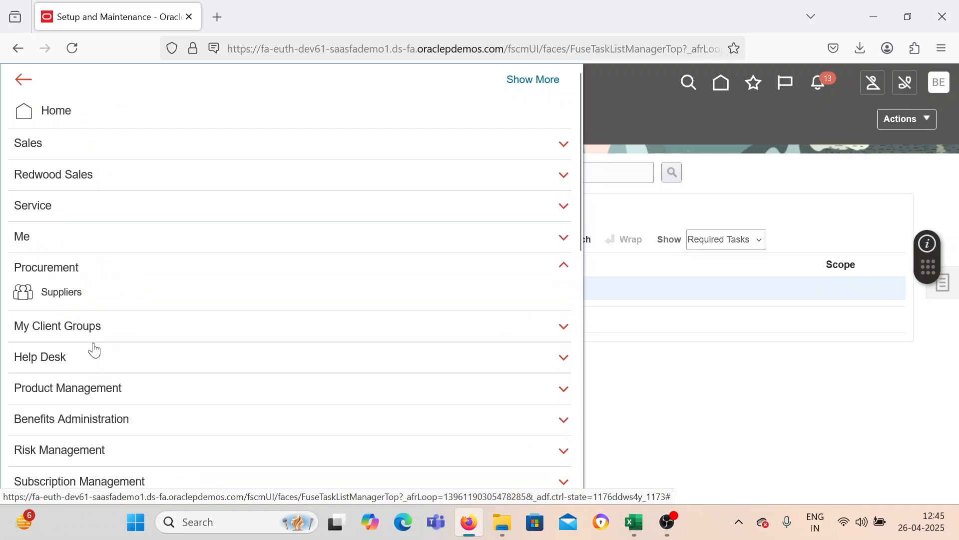
{"action": "left_click", "coordinate": [753, 412]}
{"action": "left_click", "coordinate": [937, 93]}
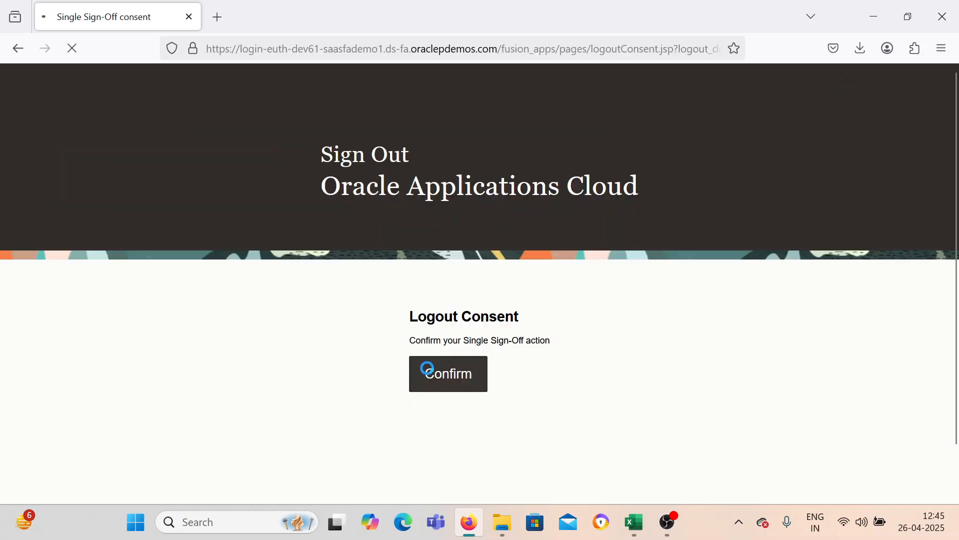
{"action": "left_click", "coordinate": [429, 369]}
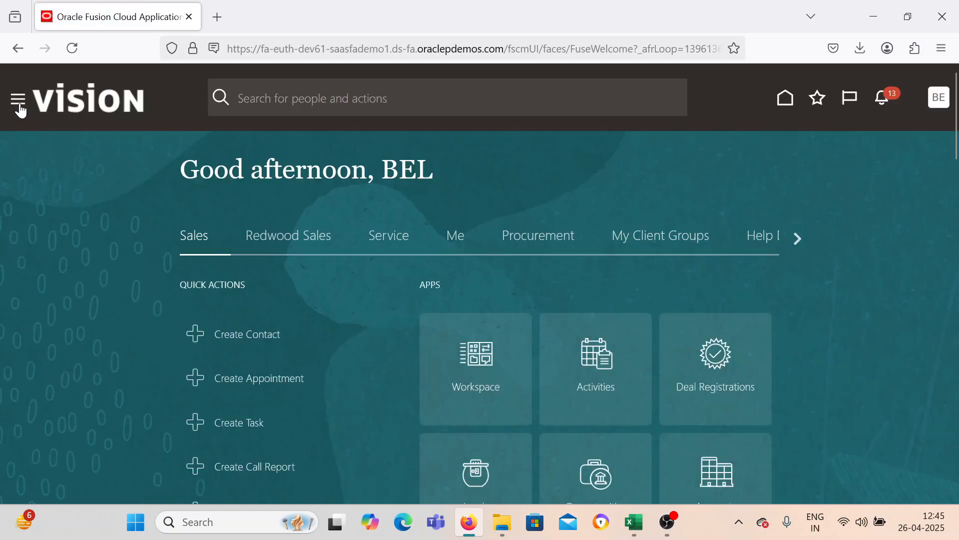
Open the Invoices work area under Payables from the Oracle Fusion home page.
{"action": "left_click", "coordinate": [19, 102]}
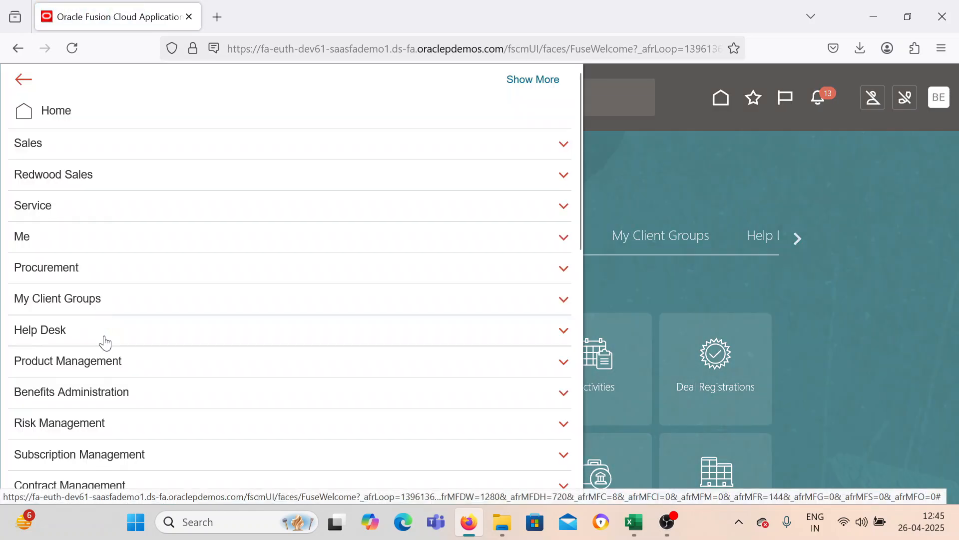
{"action": "scroll", "coordinate": [107, 340], "scroll_direction": "down", "scroll_amount": 5}
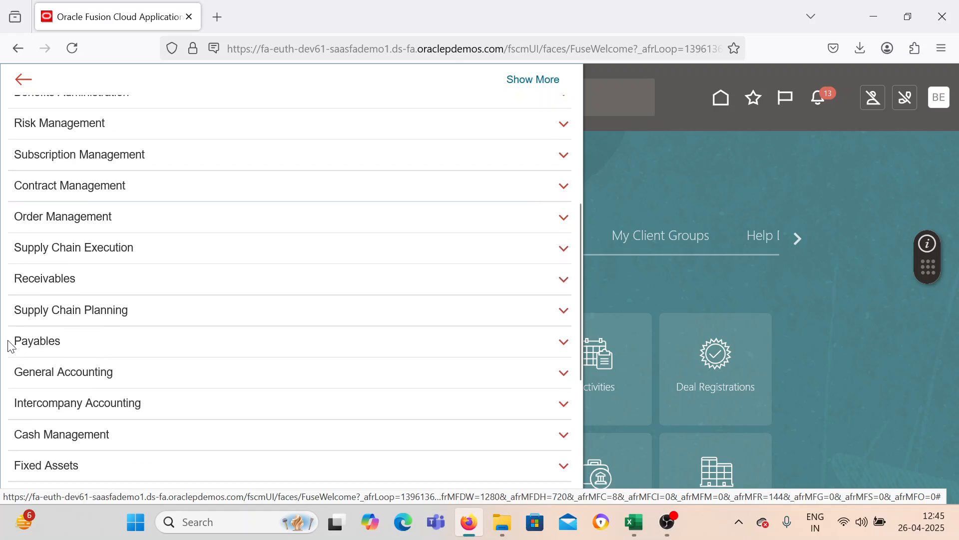
{"action": "left_click", "coordinate": [56, 340]}
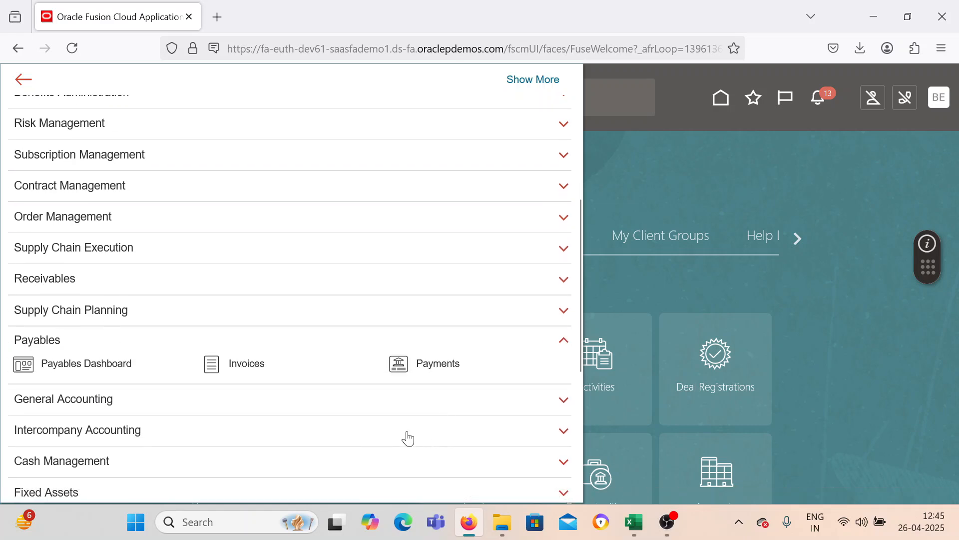
{"action": "left_click", "coordinate": [216, 375]}
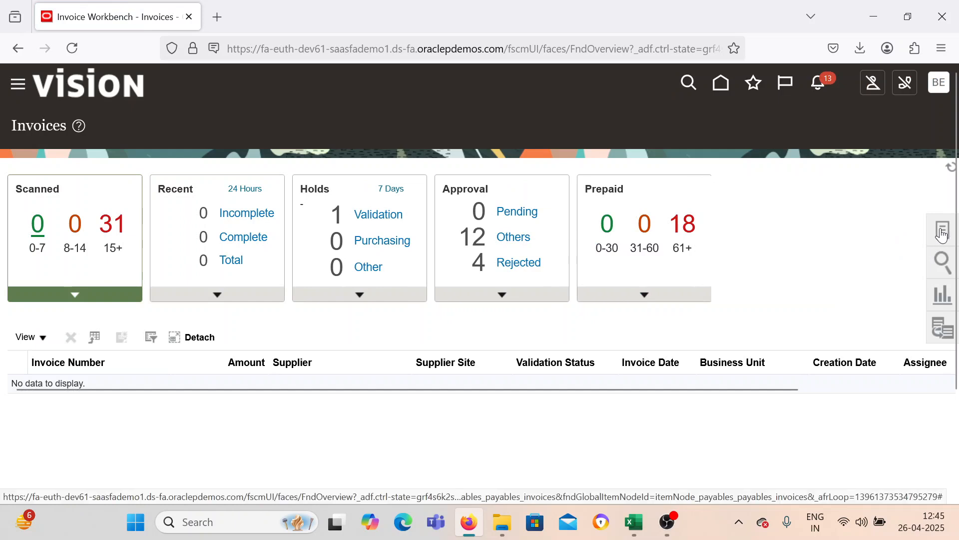
Open the Manage Accounting Periods task and edit the Payables period statuses for the BEL US ledger.
{"action": "left_click", "coordinate": [943, 231]}
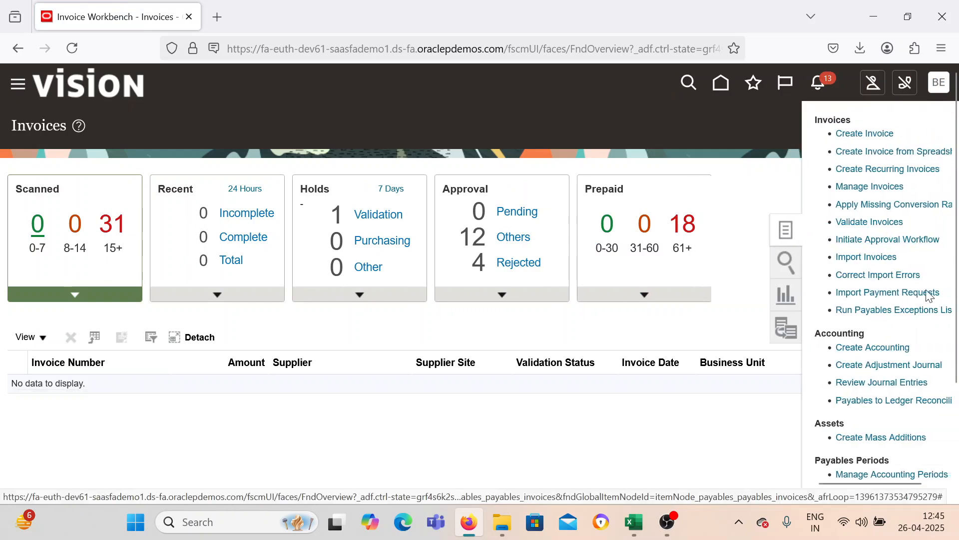
{"action": "scroll", "coordinate": [927, 285], "scroll_direction": "down", "scroll_amount": 3}
{"action": "left_click", "coordinate": [862, 343]}
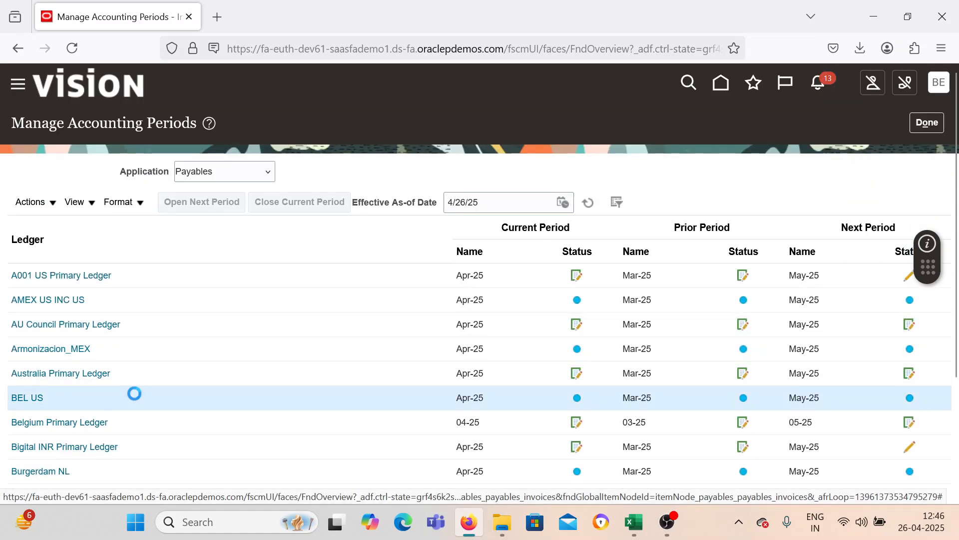
{"action": "left_click", "coordinate": [25, 397]}
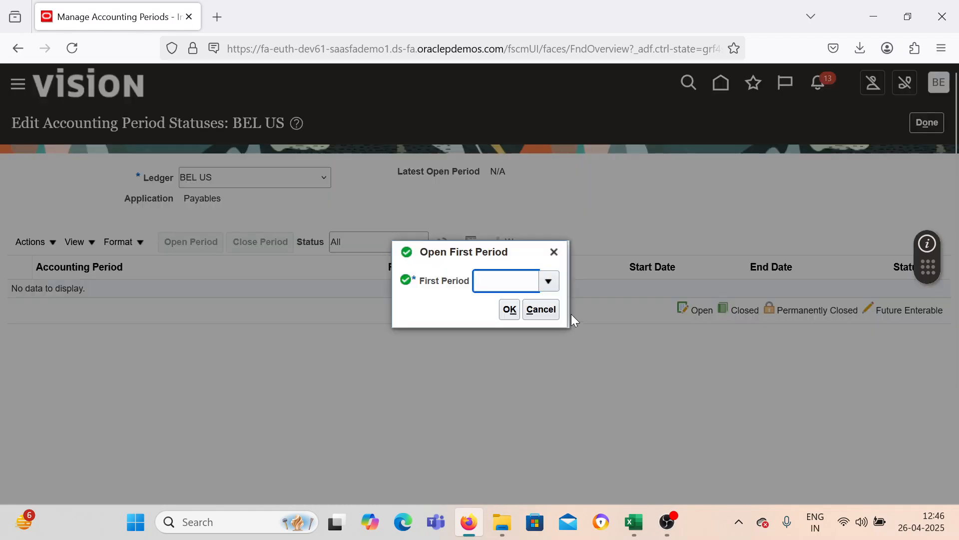
Open Jan-23 as the first Payables period for BEL US, accept the warning, and refresh the period list.
{"action": "left_click", "coordinate": [553, 286]}
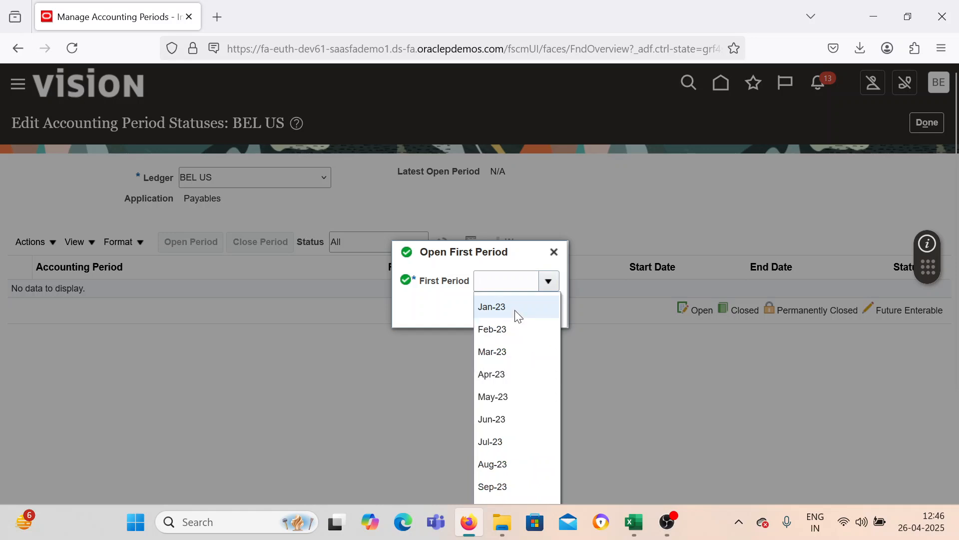
{"action": "left_click", "coordinate": [510, 311]}
{"action": "left_click", "coordinate": [510, 310]}
{"action": "left_click", "coordinate": [511, 310]}
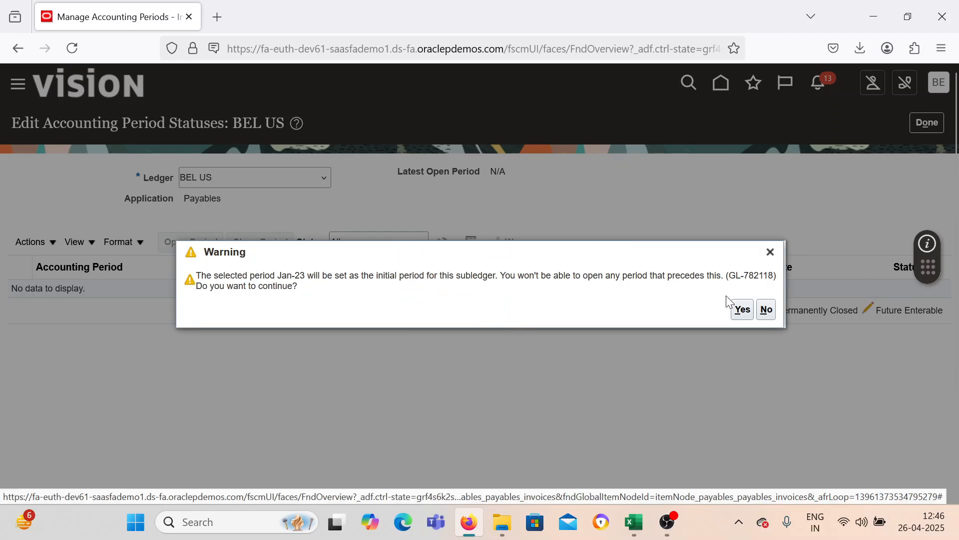
{"action": "left_click", "coordinate": [743, 309]}
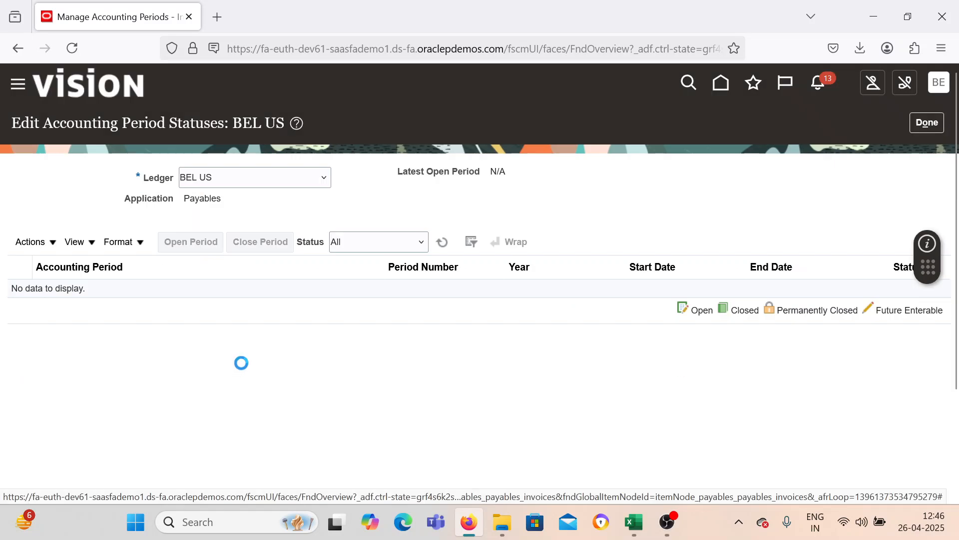
{"action": "left_click", "coordinate": [441, 243]}
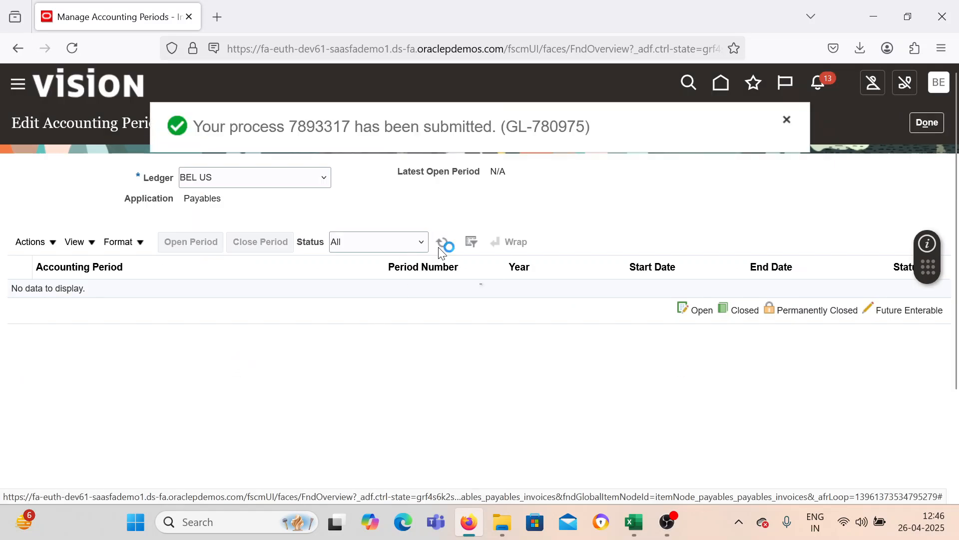
{"action": "left_click", "coordinate": [439, 249]}
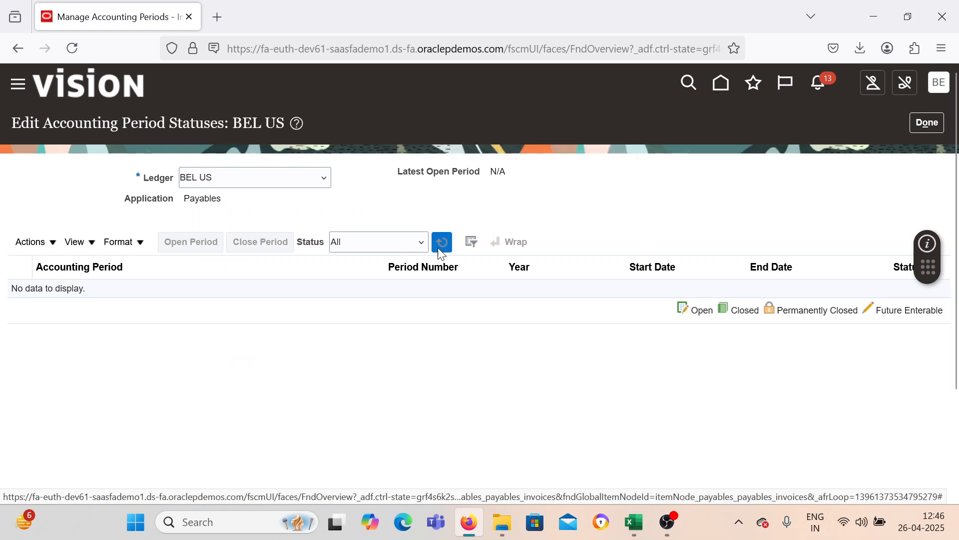
{"action": "left_click", "coordinate": [440, 249]}
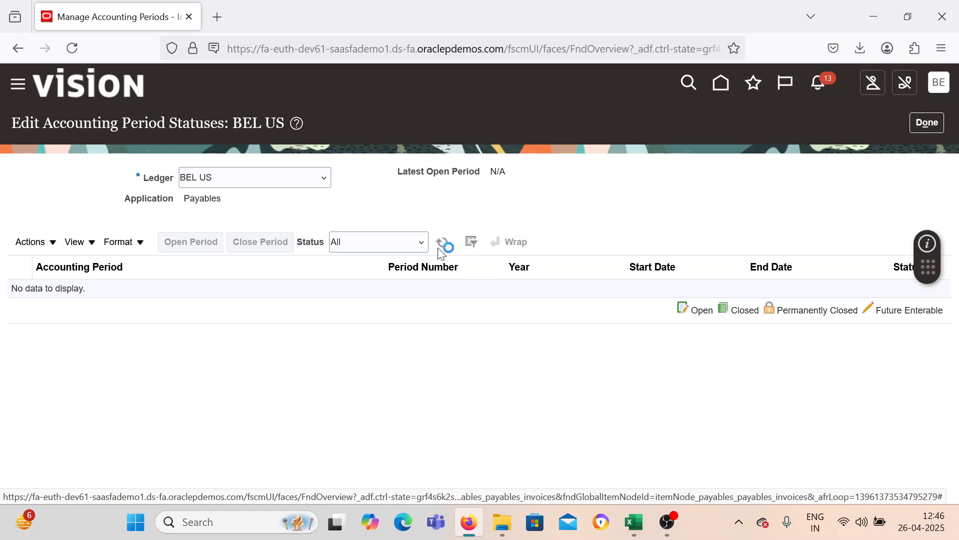
Open all BEL US Payables periods up to the target period Apr-25 and confirm the warning.
{"action": "left_click", "coordinate": [31, 241]}
{"action": "left_click", "coordinate": [74, 311]}
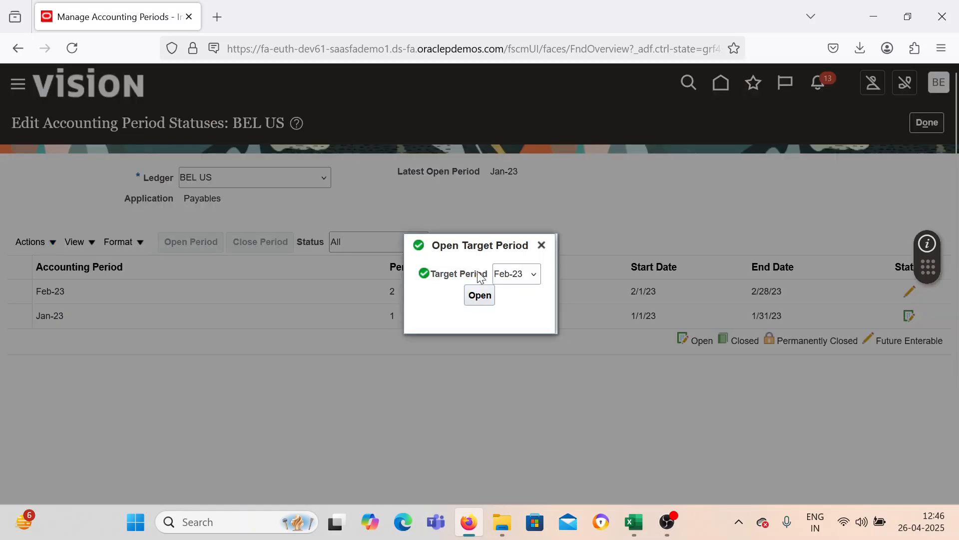
{"action": "left_click", "coordinate": [506, 283]}
{"action": "scroll", "coordinate": [517, 465], "scroll_direction": "down", "scroll_amount": 2}
{"action": "scroll", "coordinate": [519, 475], "scroll_direction": "down", "scroll_amount": 4}
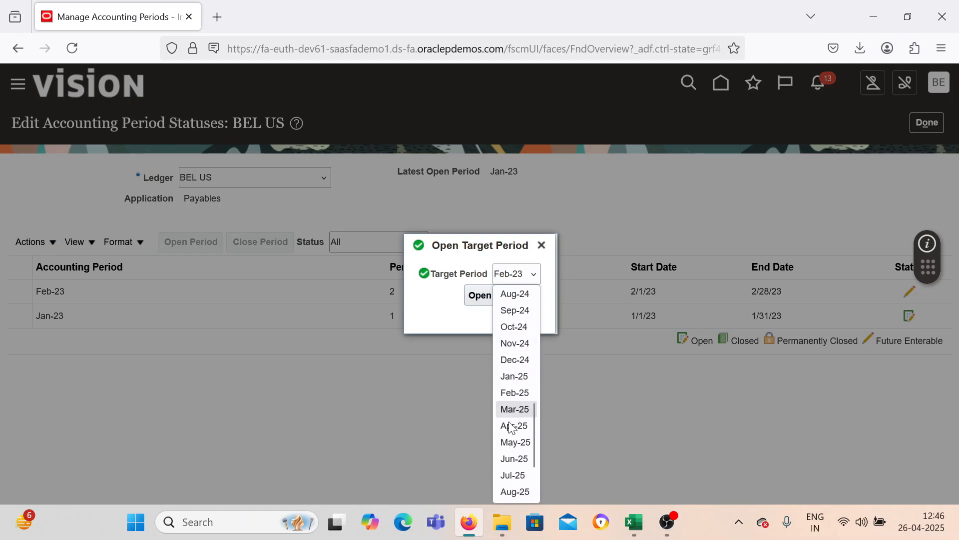
{"action": "left_click", "coordinate": [517, 431]}
{"action": "left_click", "coordinate": [483, 298]}
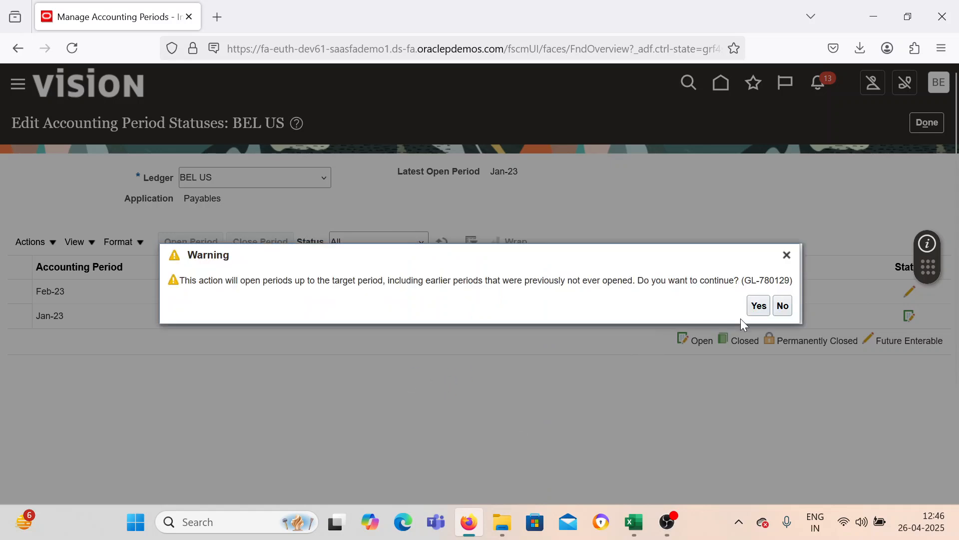
{"action": "left_click", "coordinate": [759, 305]}
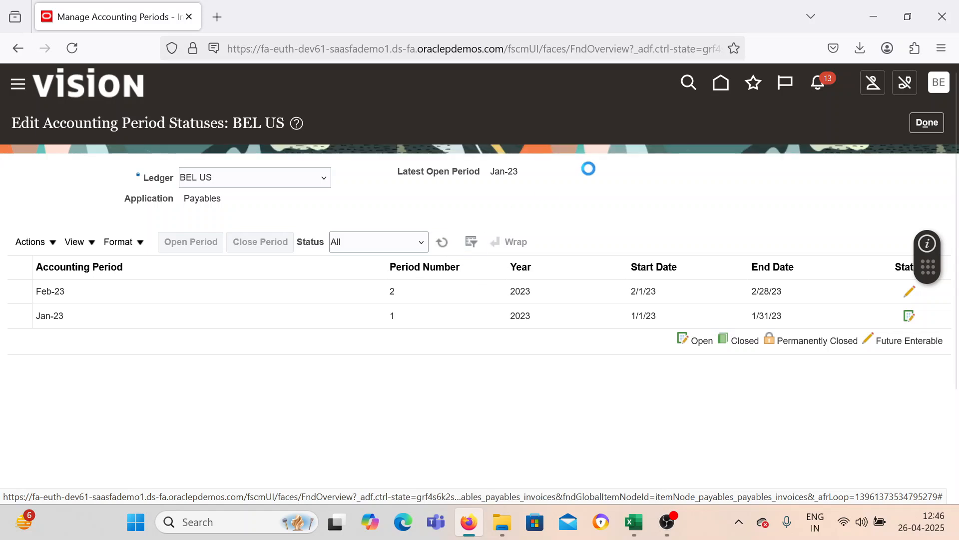
Reopen the BEL US period statuses to check the opened Payables periods, and leave Manage Accounting Periods, accepting the unsaved-changes warning.
{"action": "left_click", "coordinate": [927, 123]}
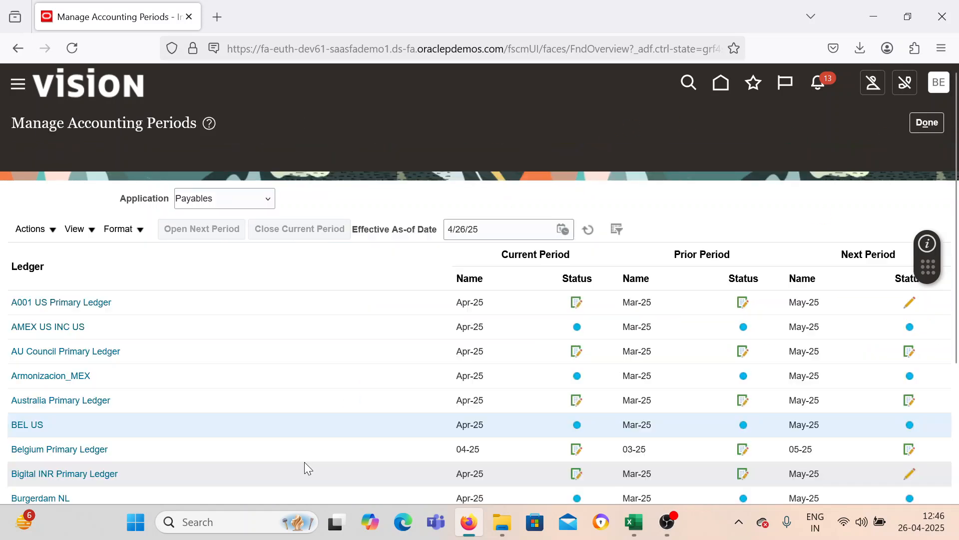
{"action": "left_click", "coordinate": [35, 398]}
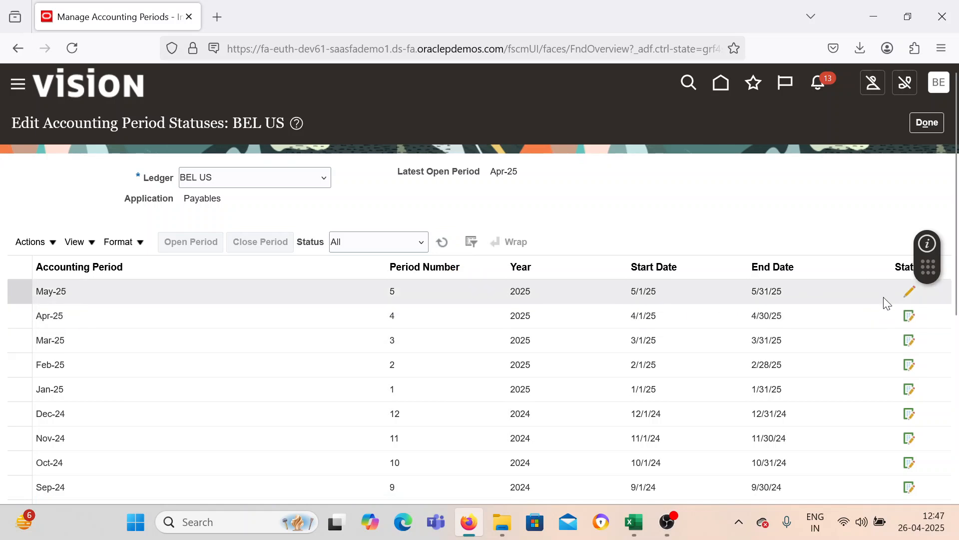
{"action": "left_click", "coordinate": [927, 122]}
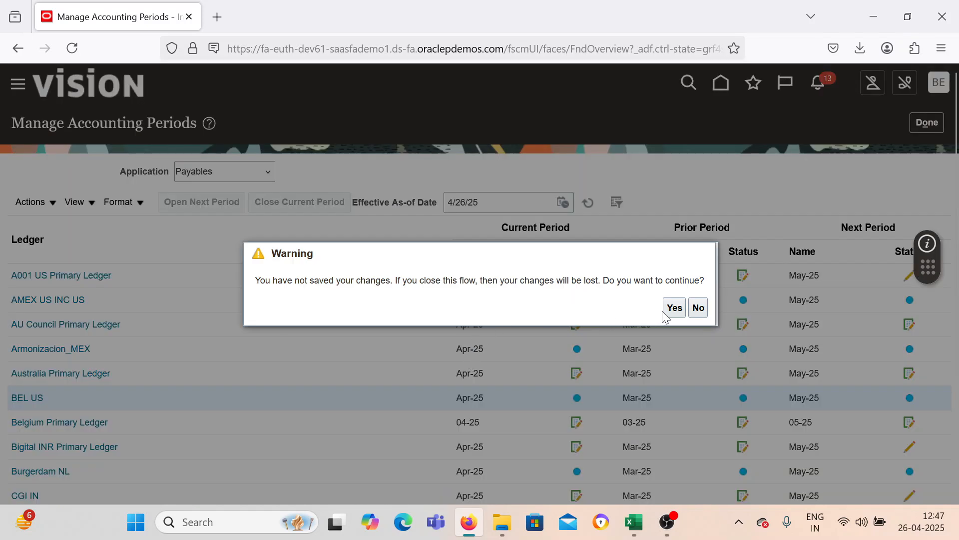
{"action": "left_click", "coordinate": [681, 314]}
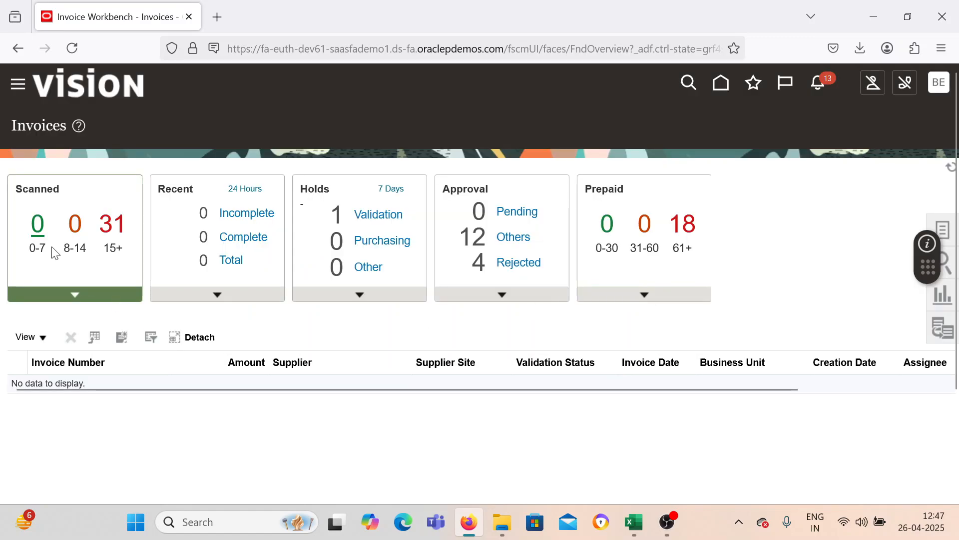
Start a new invoice for BEL US 1 BUSINESS UNIT with BEL Supplier as the supplier.
{"action": "left_click_drag", "start_coordinate": [927, 268], "coordinate": [565, 50]}
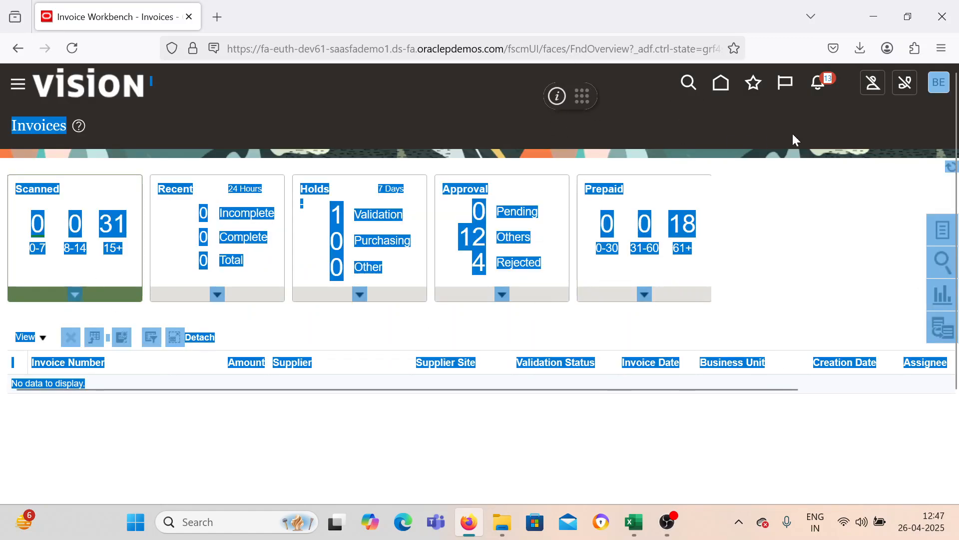
{"action": "left_click", "coordinate": [942, 231]}
{"action": "left_click", "coordinate": [868, 134]}
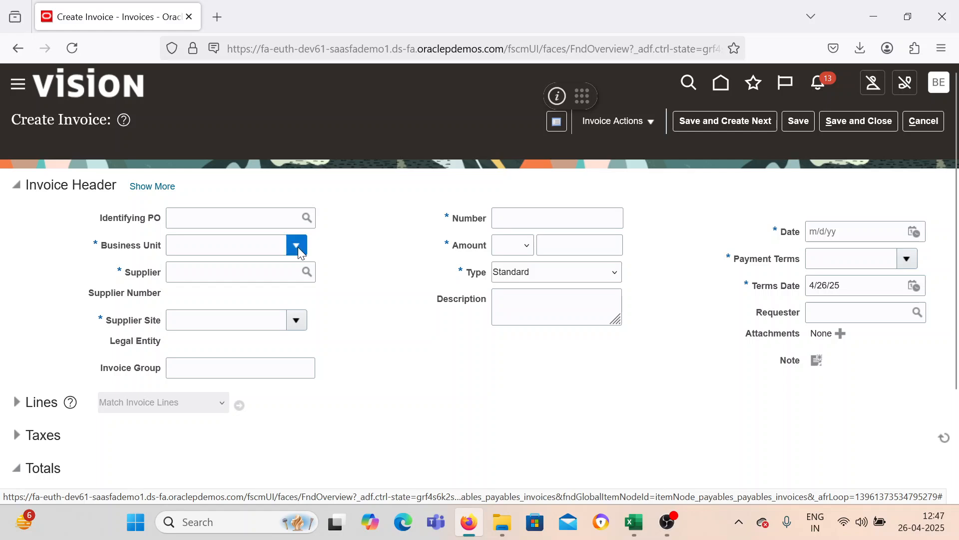
{"action": "left_click", "coordinate": [297, 246]}
{"action": "left_click", "coordinate": [239, 406]}
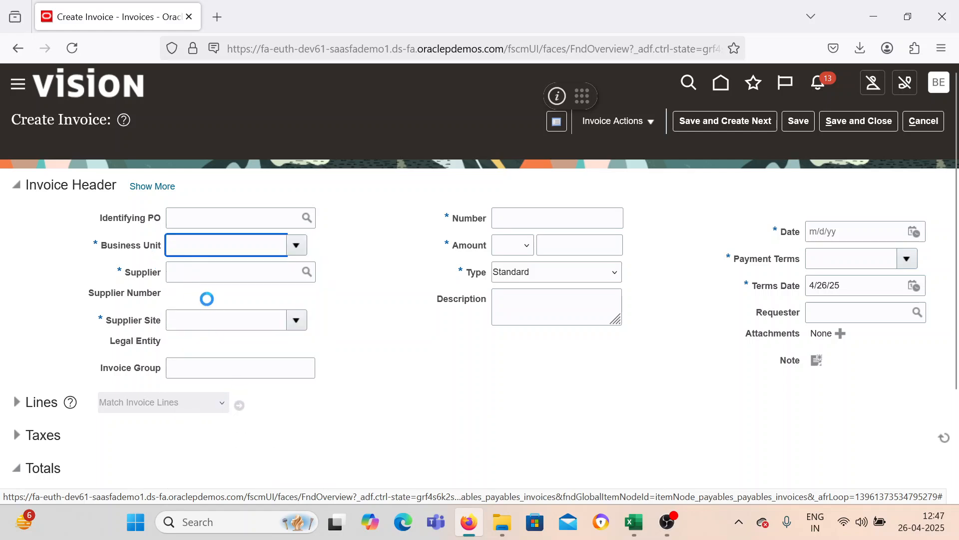
{"action": "left_click", "coordinate": [210, 270]}
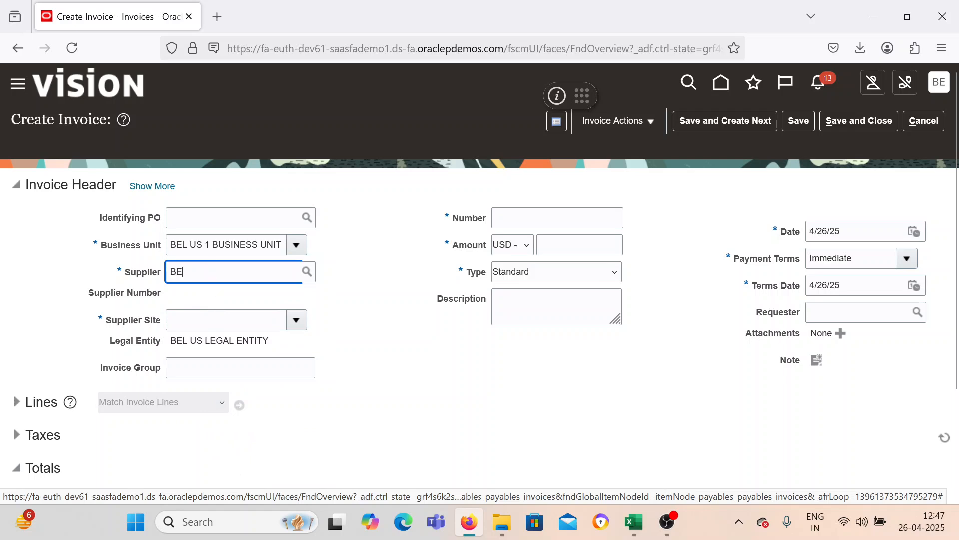
{"action": "type", "text": "BEL"}
{"action": "left_click", "coordinate": [240, 295]}
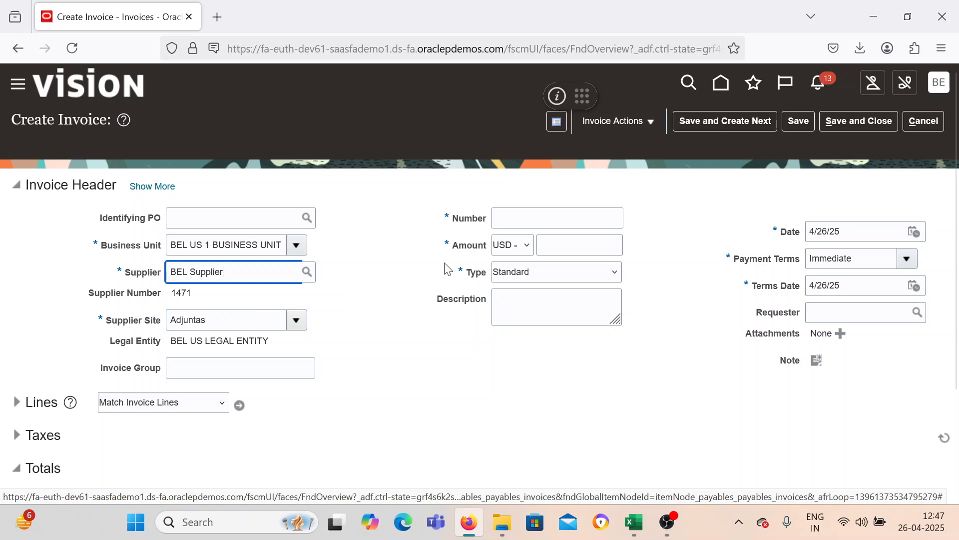
Fill in the invoice header with number INv_001, amount 1 USD and payment terms BEL Immediate.
{"action": "left_click", "coordinate": [519, 221]}
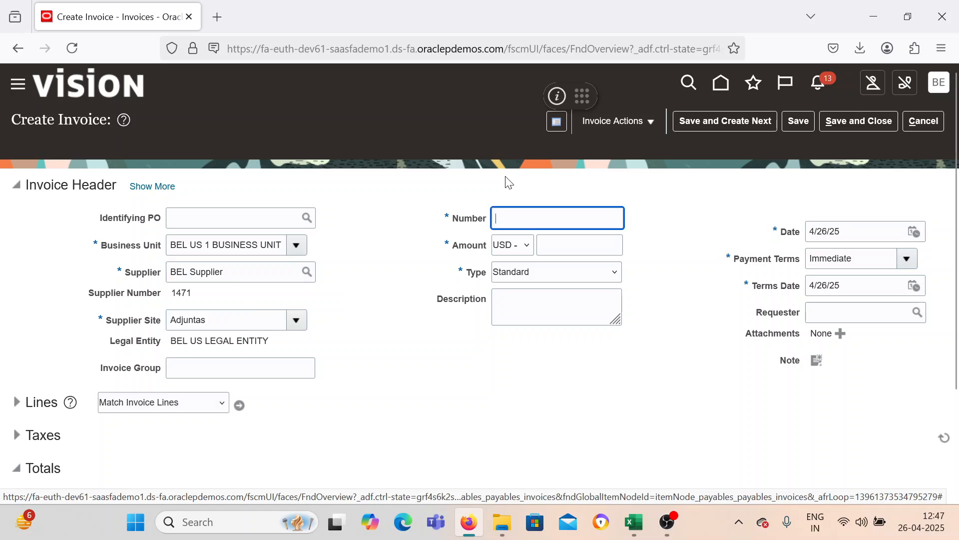
{"action": "type", "text": "INv_001"}
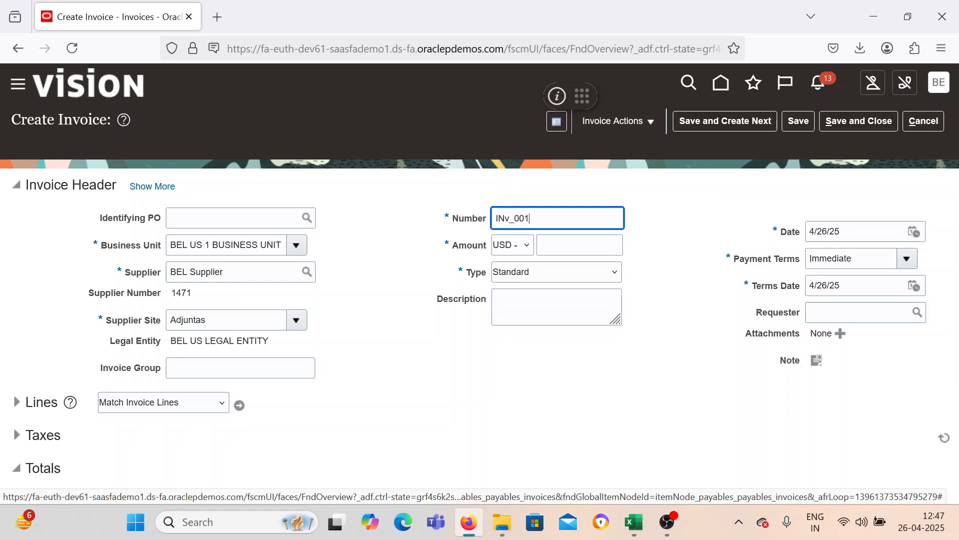
{"action": "key", "text": "Tab"}
{"action": "key", "text": "Tab"}
{"action": "type", "text": "1"}
{"action": "key", "text": "Tab"}
{"action": "key", "text": "Tab"}
{"action": "key", "text": "Tab"}
{"action": "key", "text": "Tab"}
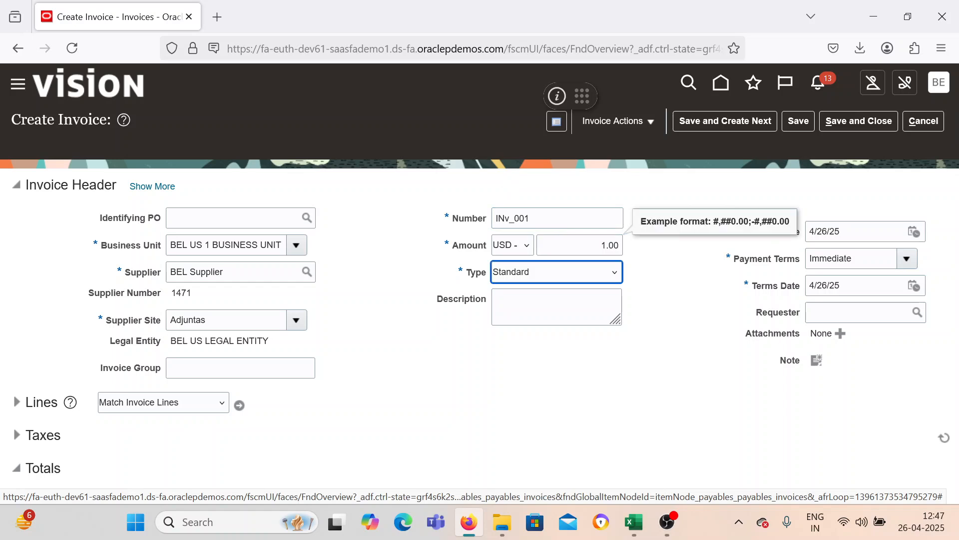
{"action": "left_click", "coordinate": [908, 259]}
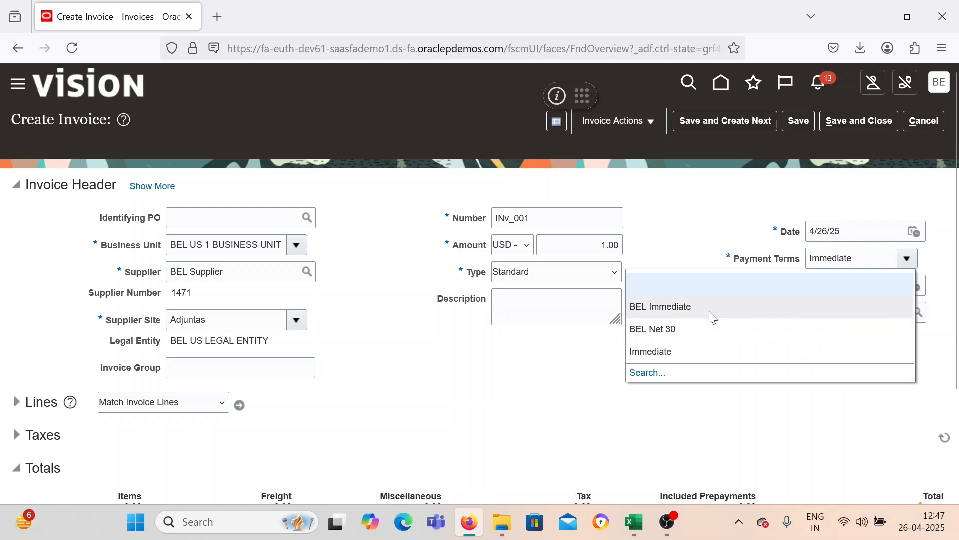
{"action": "left_click", "coordinate": [712, 317]}
Expand the invoice lines and enter an amount of 1 on the first Item line.
{"action": "scroll", "coordinate": [622, 370], "scroll_direction": "down", "scroll_amount": 3}
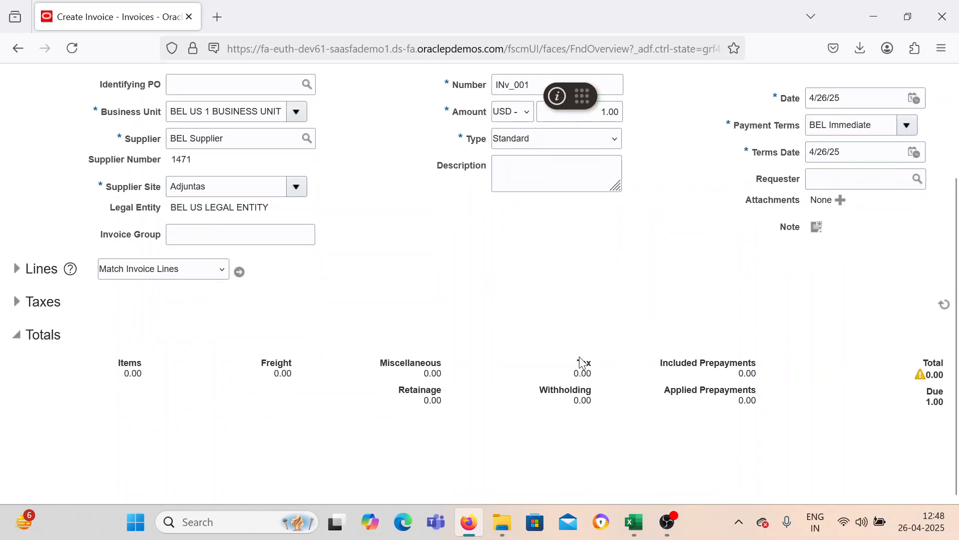
{"action": "left_click", "coordinate": [8, 269]}
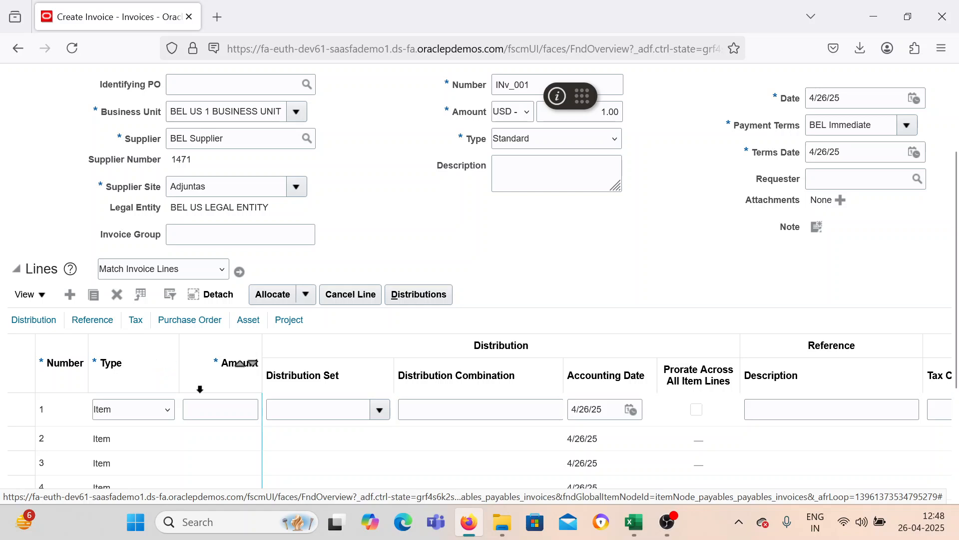
{"action": "left_click", "coordinate": [215, 410]}
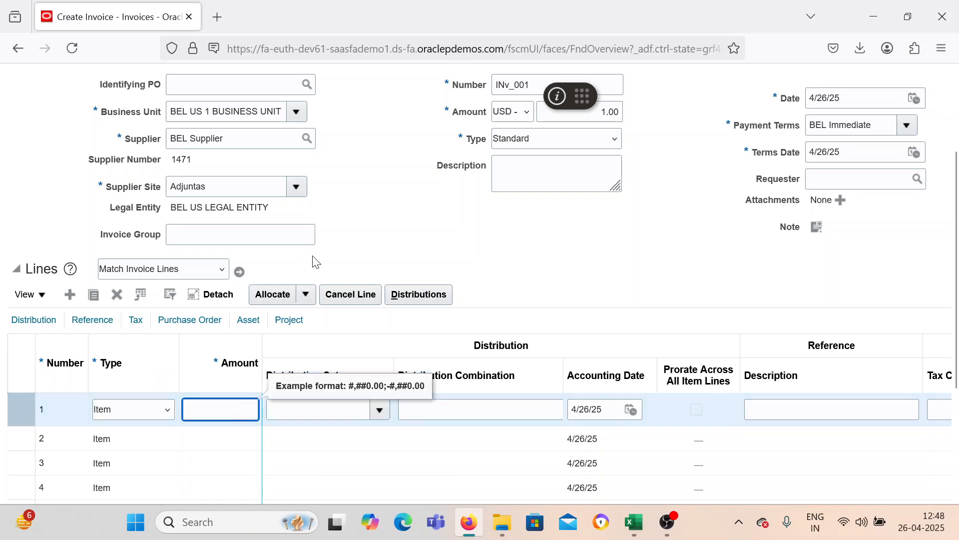
{"action": "type", "text": "1"}
{"action": "left_click", "coordinate": [418, 223]}
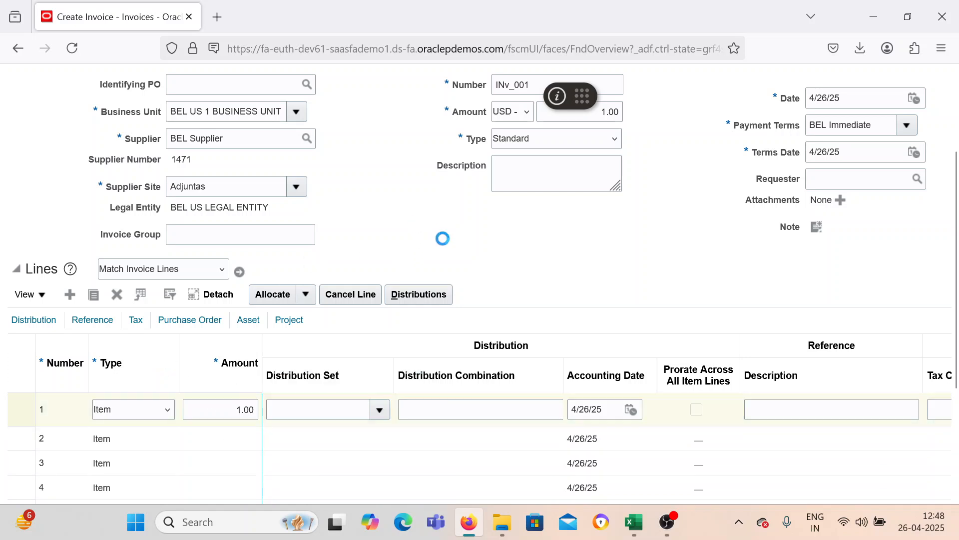
Widen the Distribution Combination column and assign the Internet Expense distribution set to line 1.
{"action": "left_click_drag", "start_coordinate": [561, 359], "coordinate": [615, 360]}
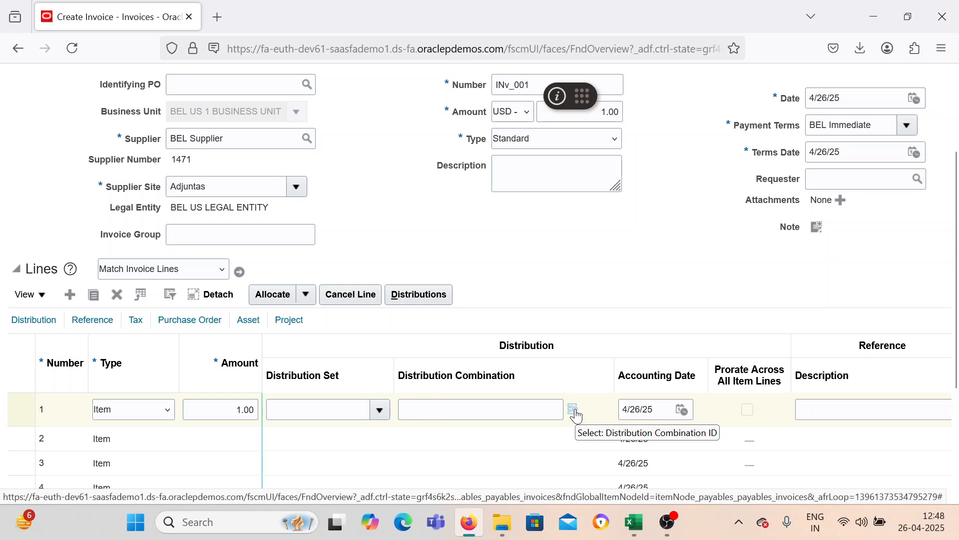
{"action": "left_click", "coordinate": [574, 410]}
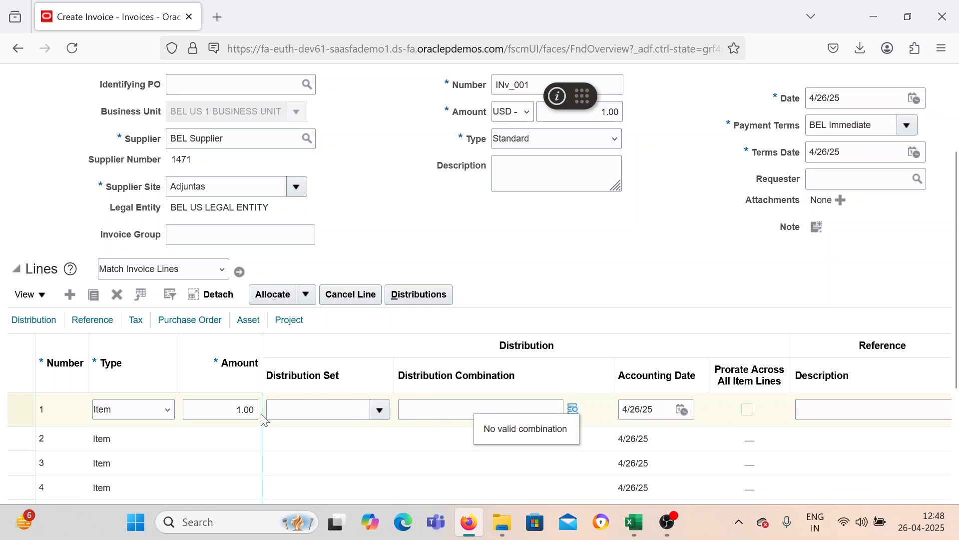
{"action": "left_click", "coordinate": [382, 410]}
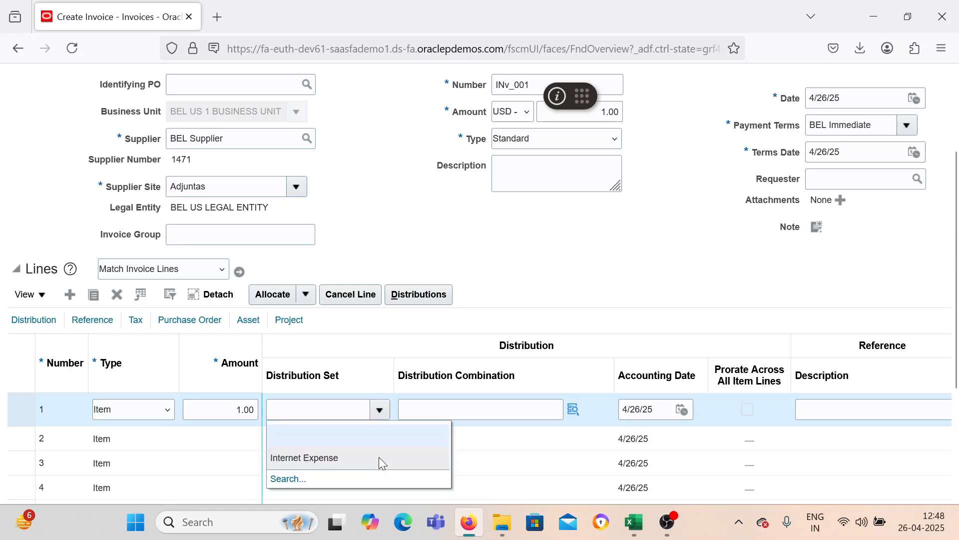
{"action": "left_click", "coordinate": [379, 456]}
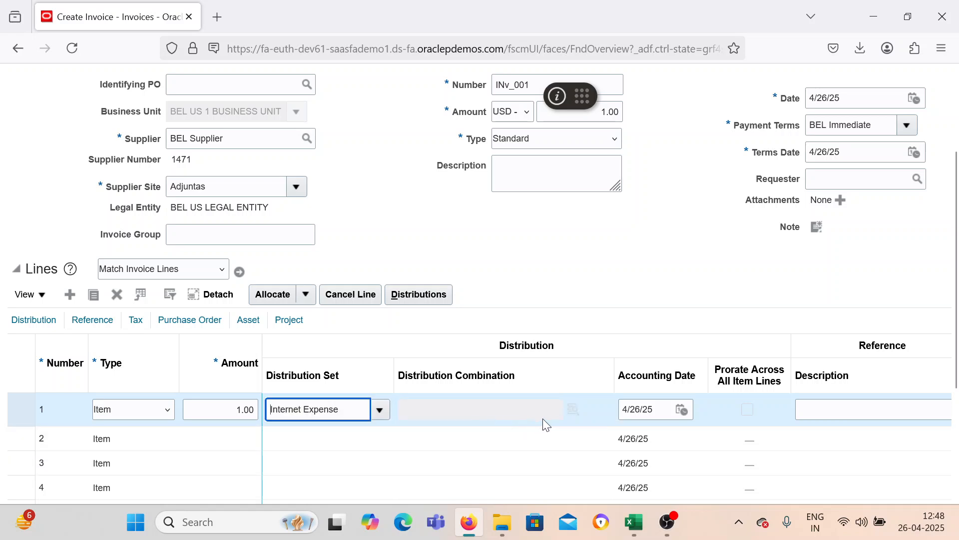
Save invoice INv_001 and validate it.
{"action": "scroll", "coordinate": [636, 244], "scroll_direction": "up", "scroll_amount": 5}
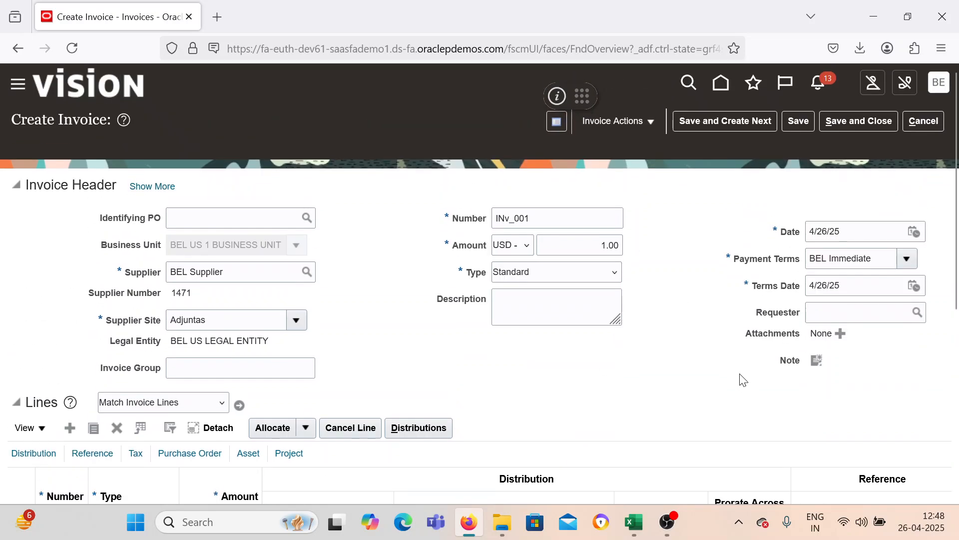
{"action": "left_click", "coordinate": [790, 125]}
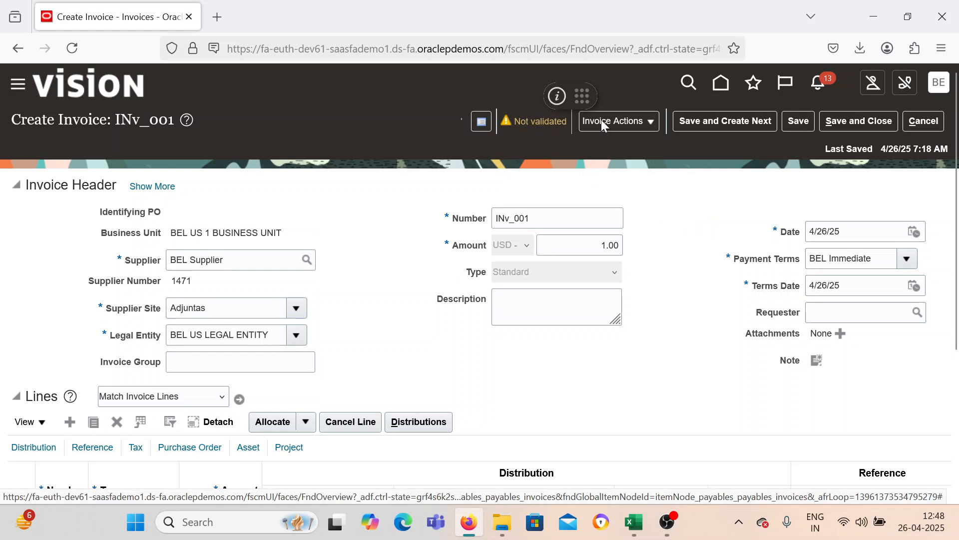
{"action": "left_click", "coordinate": [617, 121]}
{"action": "left_click", "coordinate": [619, 189]}
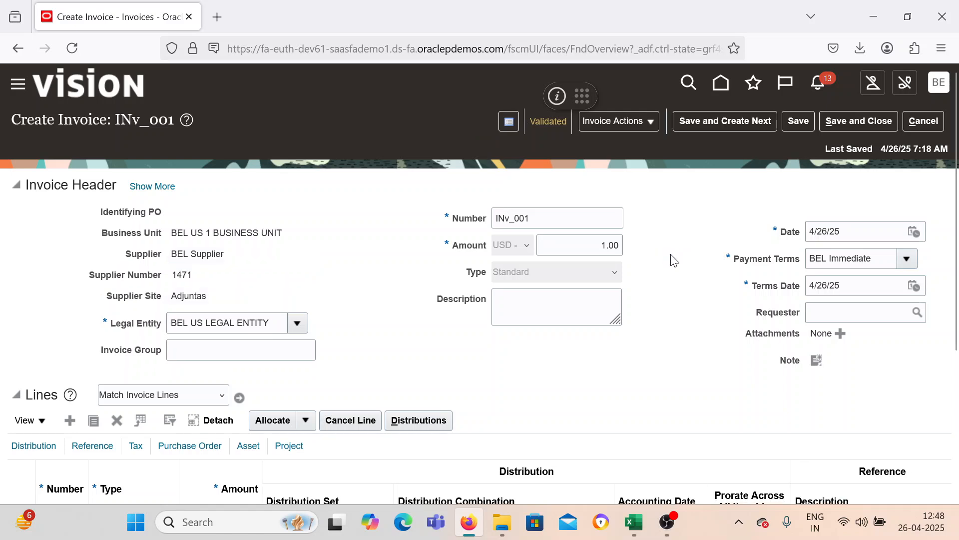
Post the validated invoice to the ledger and review its accounting lines.
{"action": "left_click", "coordinate": [610, 121]}
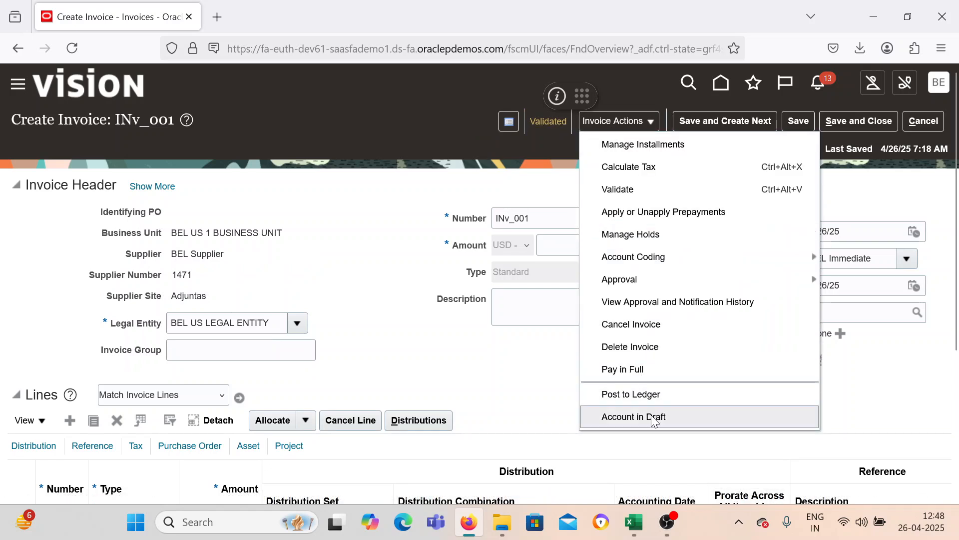
{"action": "left_click", "coordinate": [654, 396]}
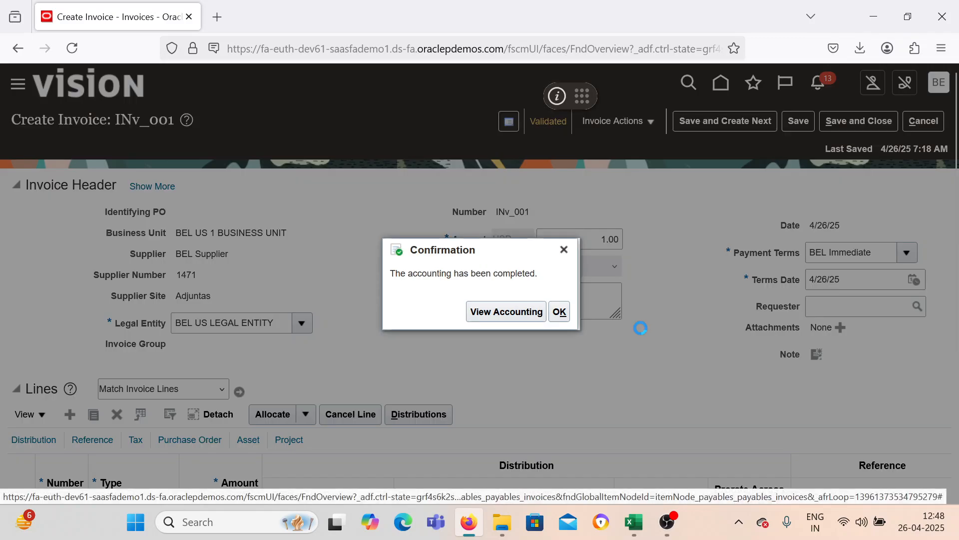
{"action": "scroll", "coordinate": [614, 356], "scroll_direction": "down", "scroll_amount": 2}
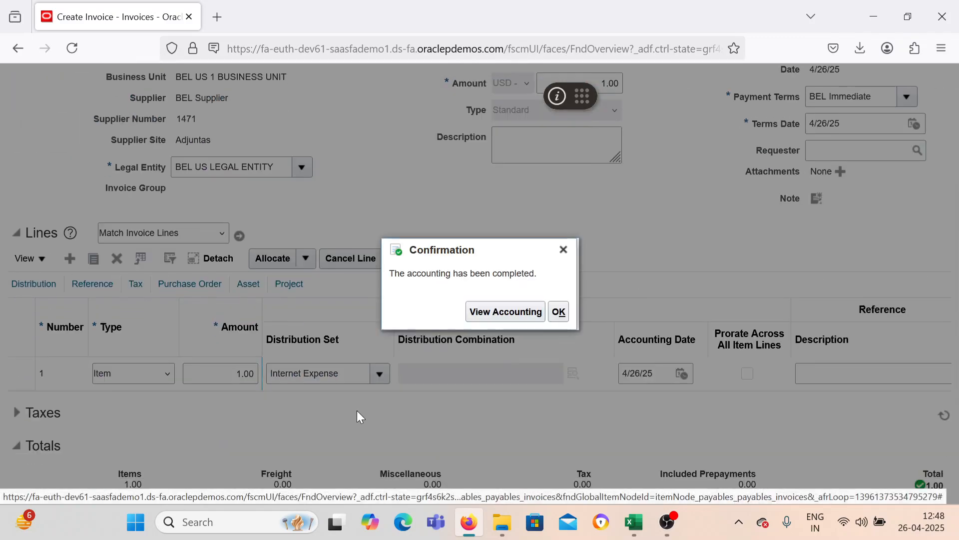
{"action": "left_click", "coordinate": [506, 311]}
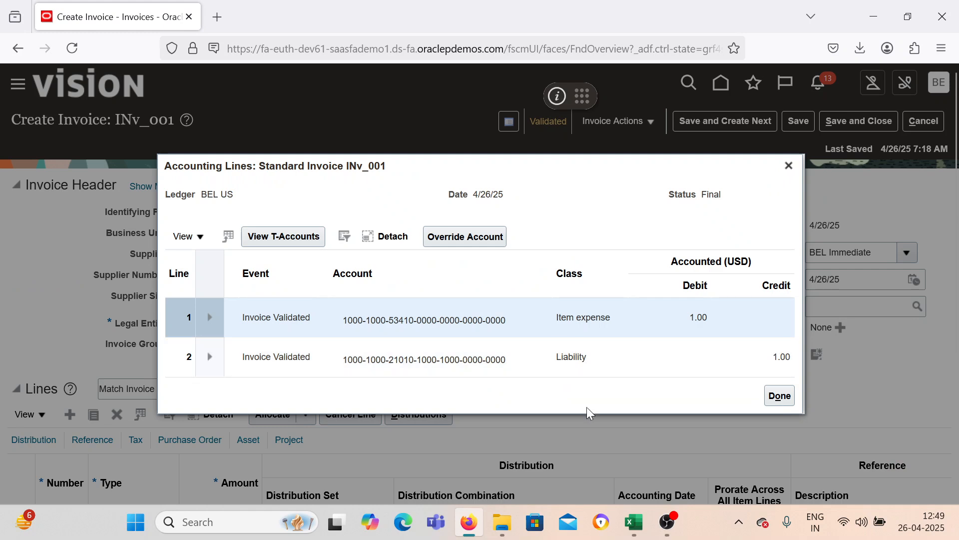
{"action": "left_click", "coordinate": [780, 395]}
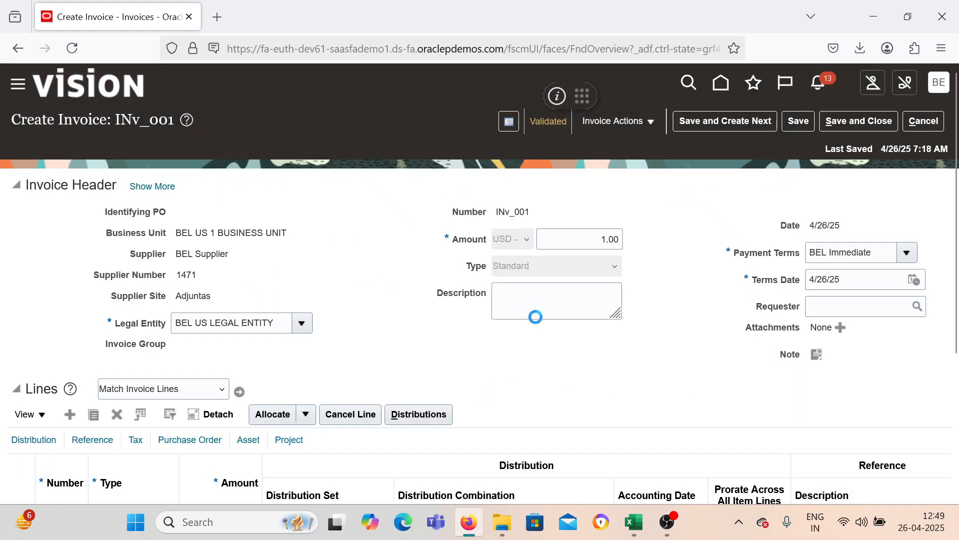
Save and close invoice INv_001 and open the Payments work area.
{"action": "scroll", "coordinate": [628, 263], "scroll_direction": "down", "scroll_amount": 4}
{"action": "scroll", "coordinate": [541, 208], "scroll_direction": "up", "scroll_amount": 4}
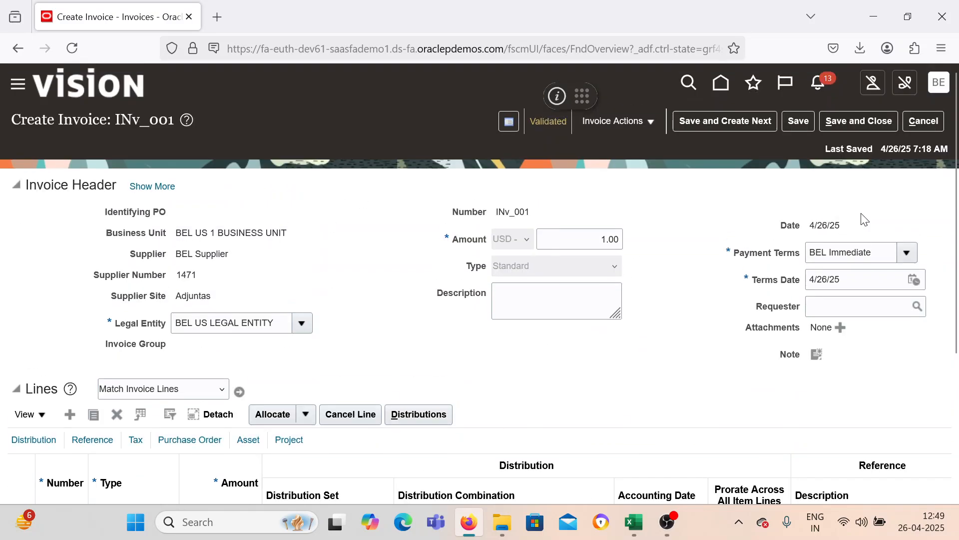
{"action": "left_click", "coordinate": [858, 121]}
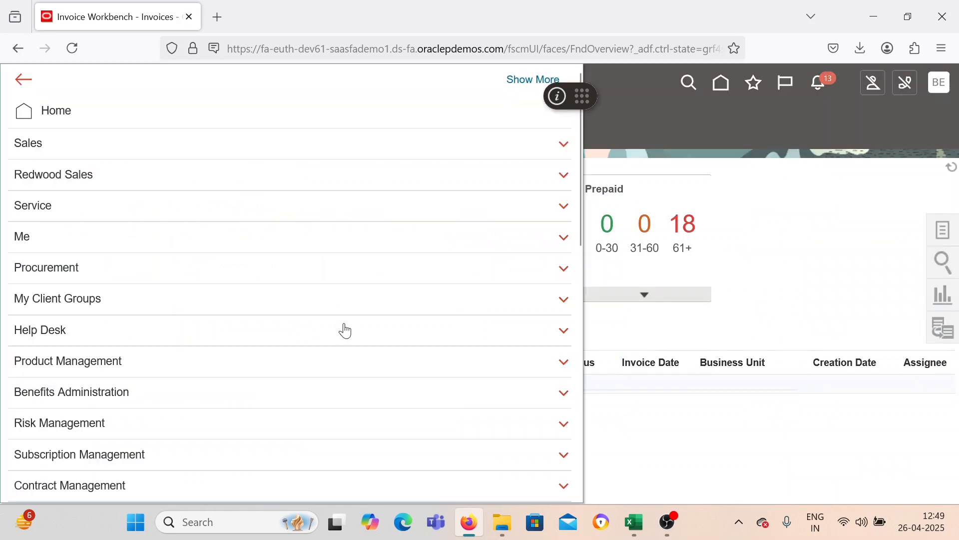
{"action": "scroll", "coordinate": [344, 331], "scroll_direction": "down", "scroll_amount": 4}
{"action": "scroll", "coordinate": [235, 426], "scroll_direction": "down", "scroll_amount": 3}
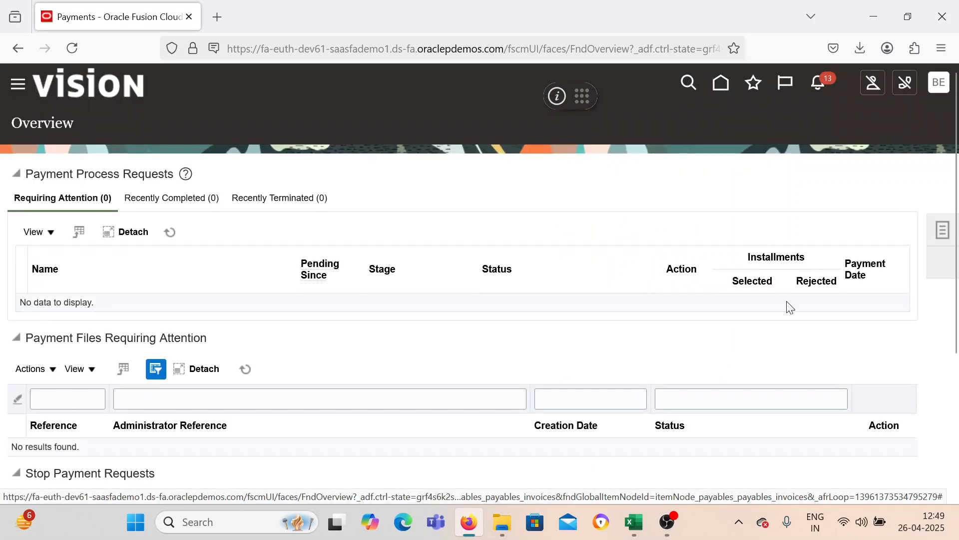
Create a payment for business unit BEL US 1 BUSINESS UNIT and supplier BEL Supplier, dismissing the message.
{"action": "left_click", "coordinate": [944, 231]}
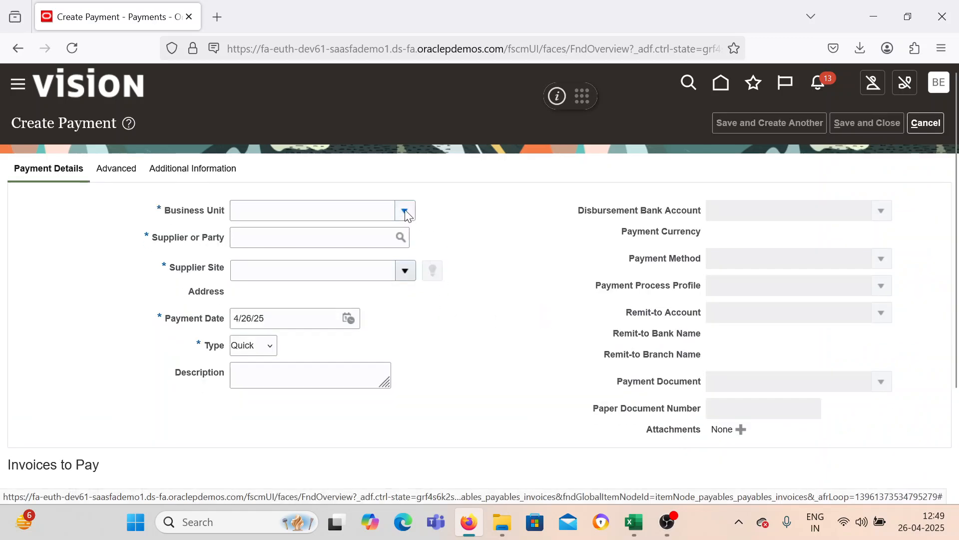
{"action": "left_click", "coordinate": [409, 217]}
{"action": "left_click", "coordinate": [320, 334]}
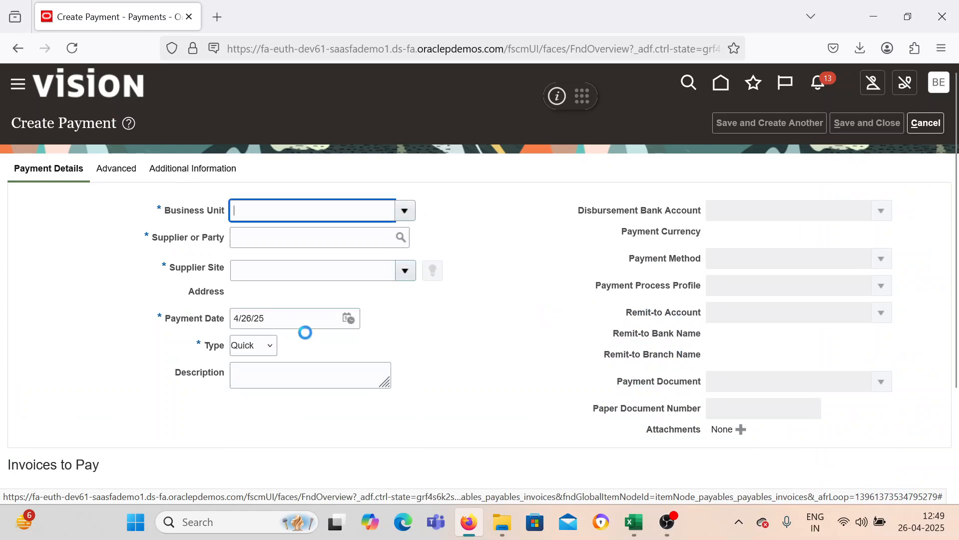
{"action": "left_click", "coordinate": [287, 238]}
{"action": "type", "text": "BEL"}
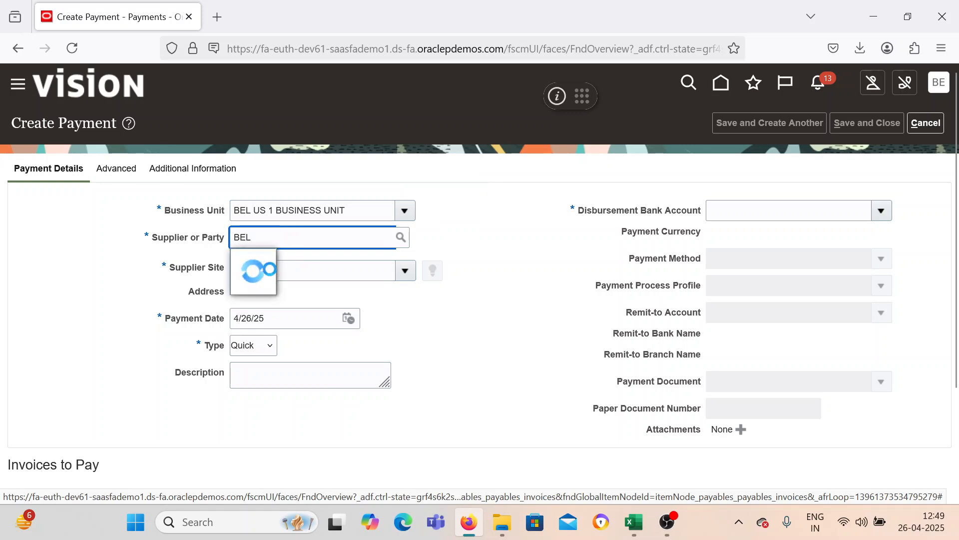
{"action": "left_click", "coordinate": [270, 258]}
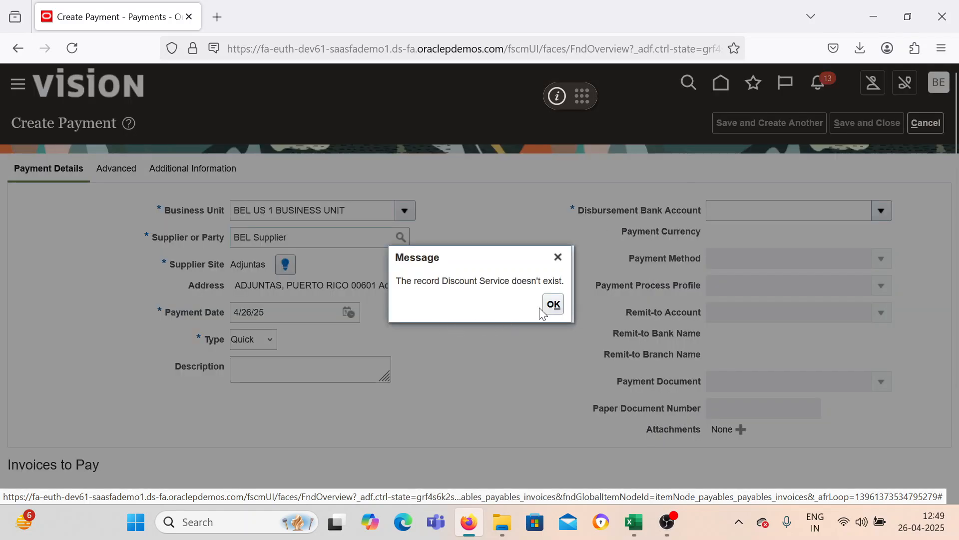
{"action": "left_click", "coordinate": [551, 305]}
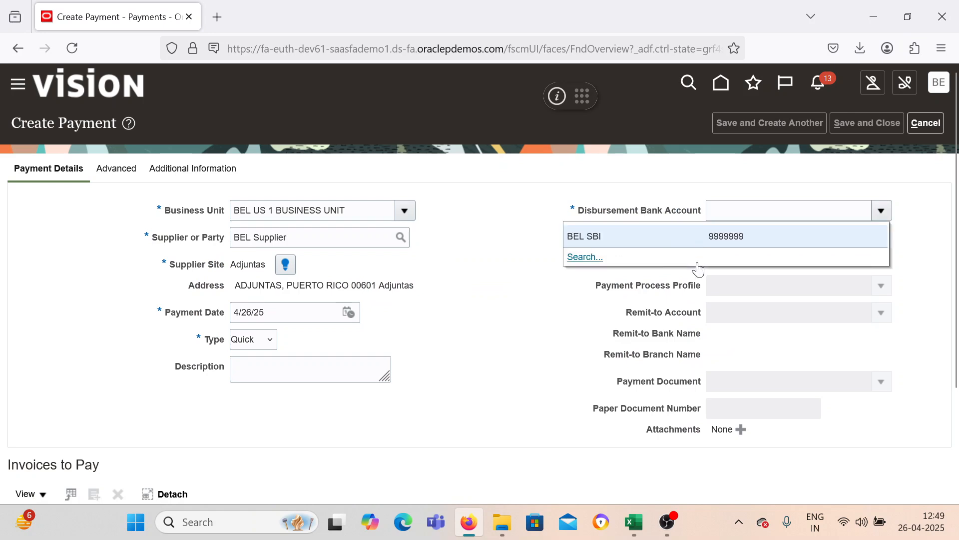
Set the disbursement bank account to BEL SBI, the payment process profile to BEL PPP and the payment document to BEL Check.
{"action": "left_click", "coordinate": [687, 233]}
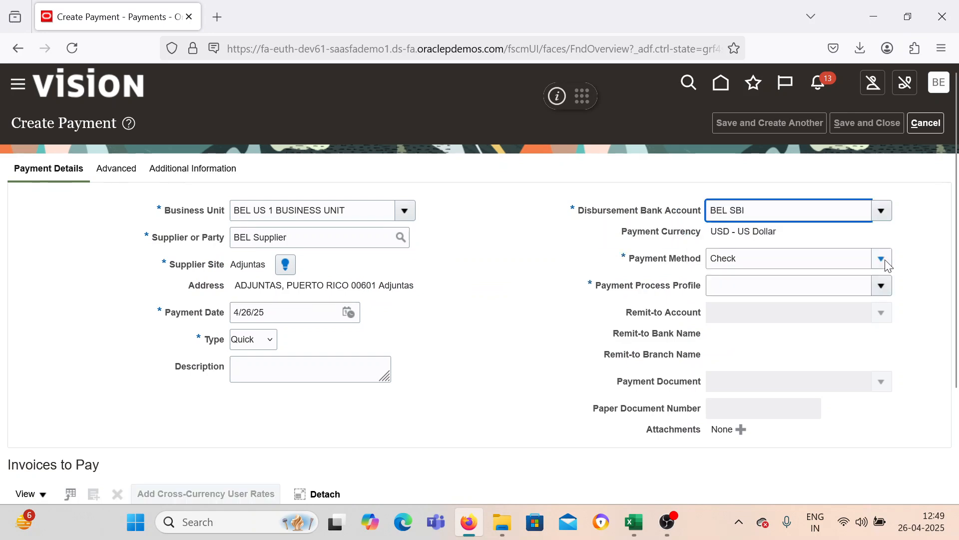
{"action": "left_click", "coordinate": [881, 285]}
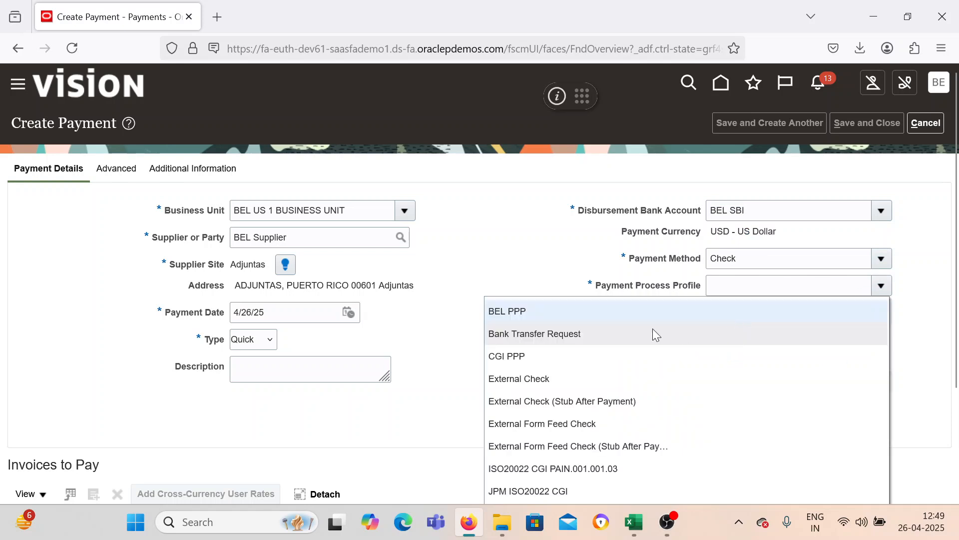
{"action": "left_click", "coordinate": [576, 312]}
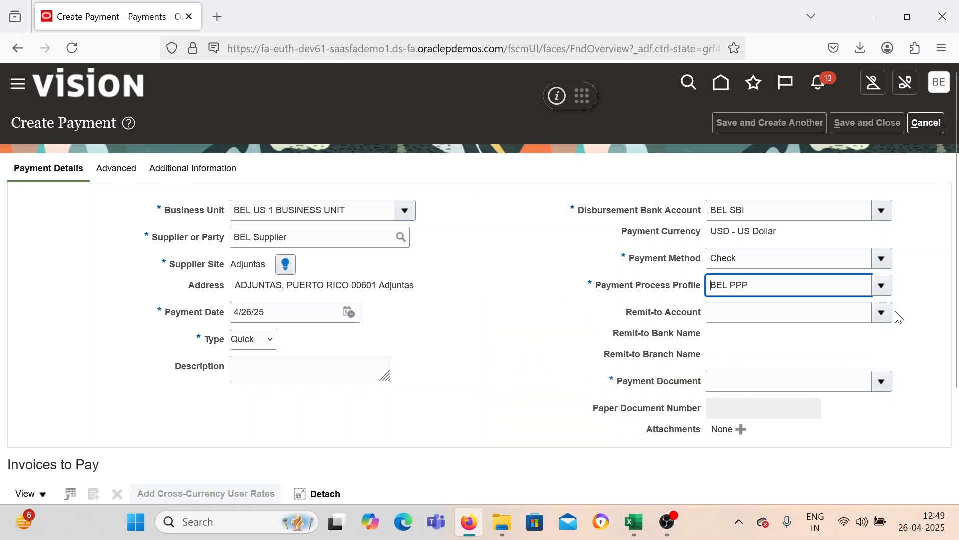
{"action": "left_click", "coordinate": [881, 381]}
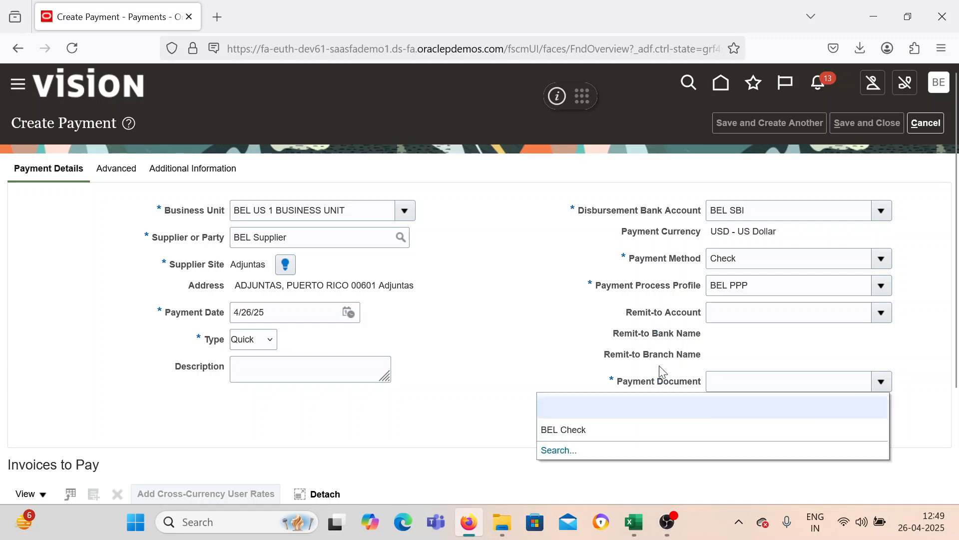
{"action": "left_click", "coordinate": [614, 429]}
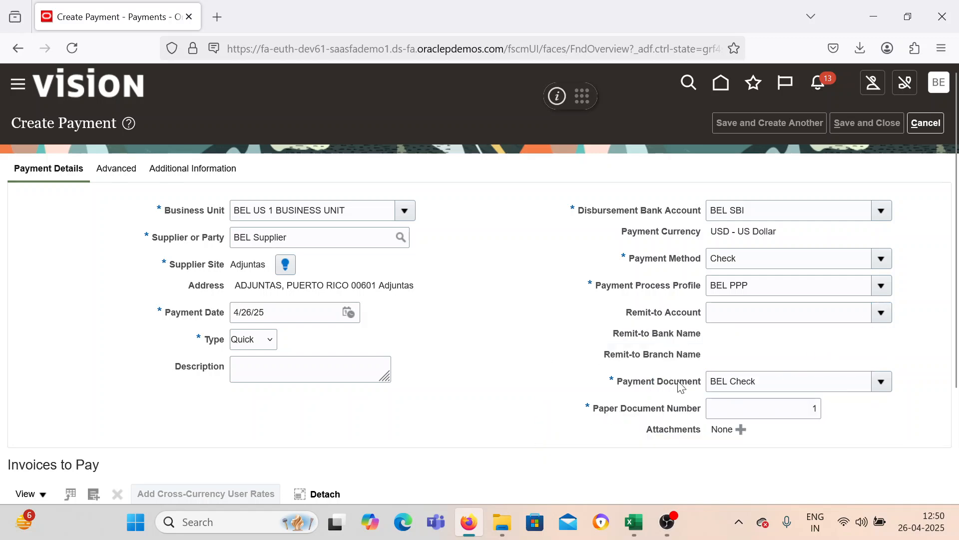
Add invoice INv_001 to the payment's invoices to pay.
{"action": "scroll", "coordinate": [685, 375], "scroll_direction": "down", "scroll_amount": 3}
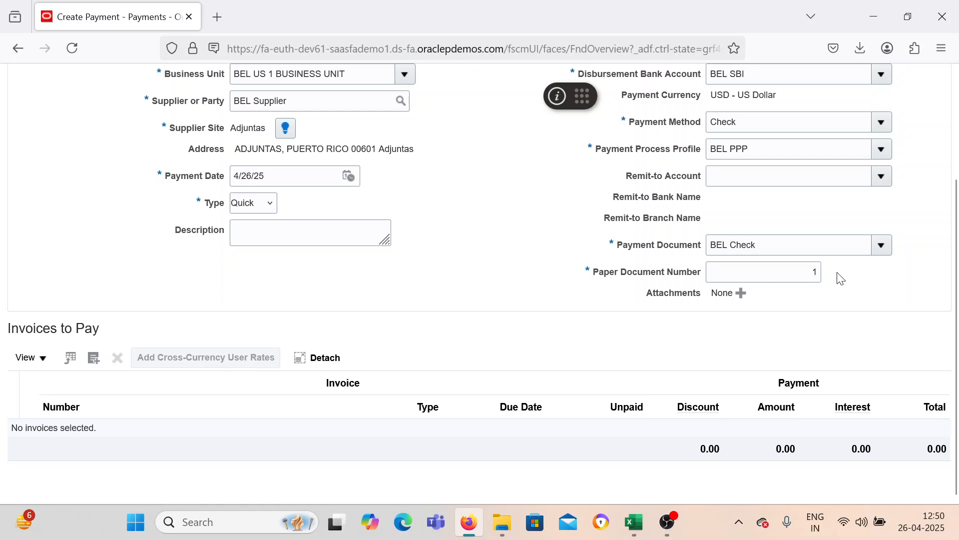
{"action": "left_click", "coordinate": [98, 363]}
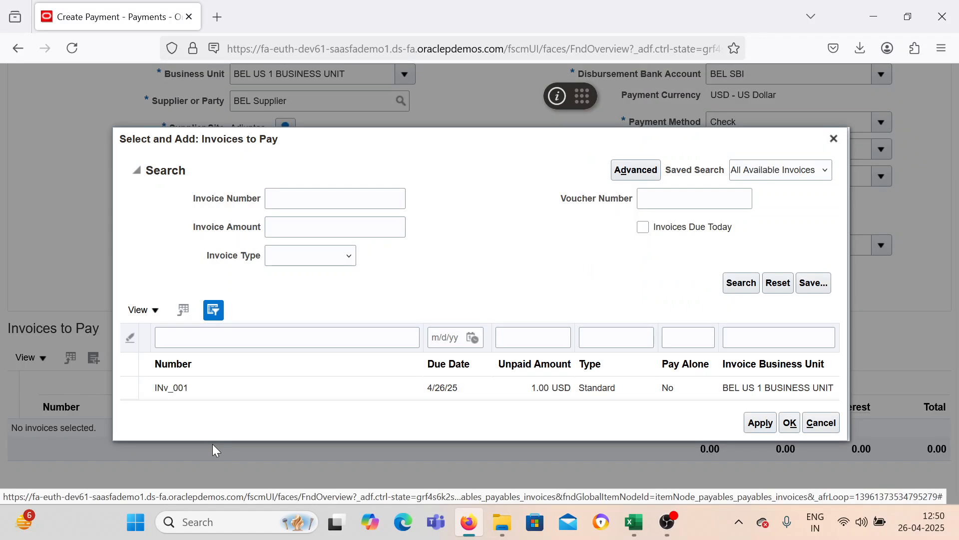
{"action": "left_click", "coordinate": [233, 392]}
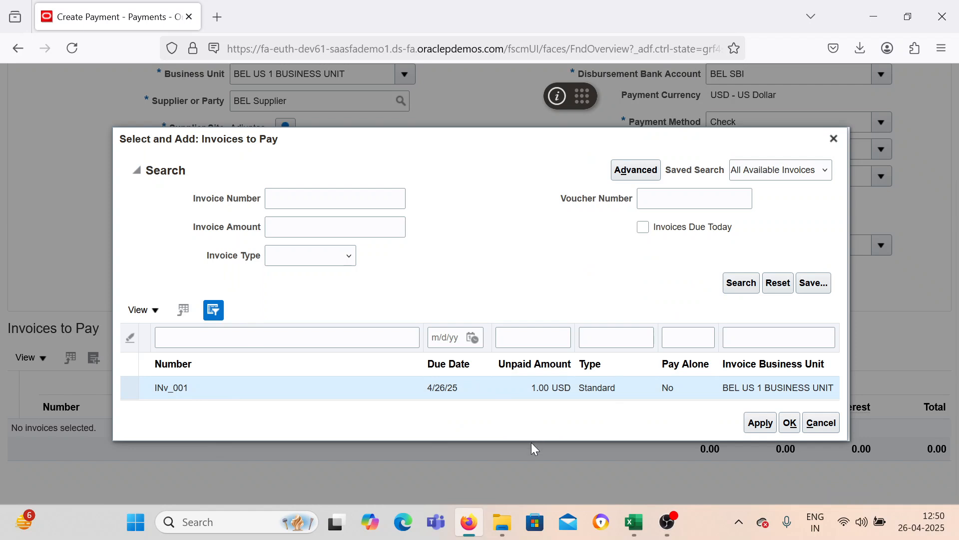
{"action": "scroll", "coordinate": [538, 428], "scroll_direction": "up", "scroll_amount": 3}
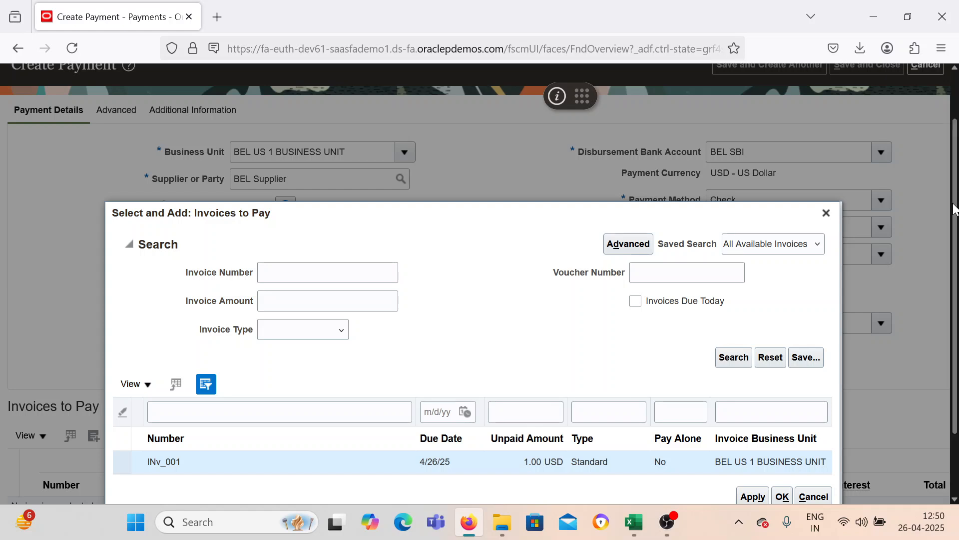
{"action": "scroll", "coordinate": [697, 406], "scroll_direction": "down", "scroll_amount": 2}
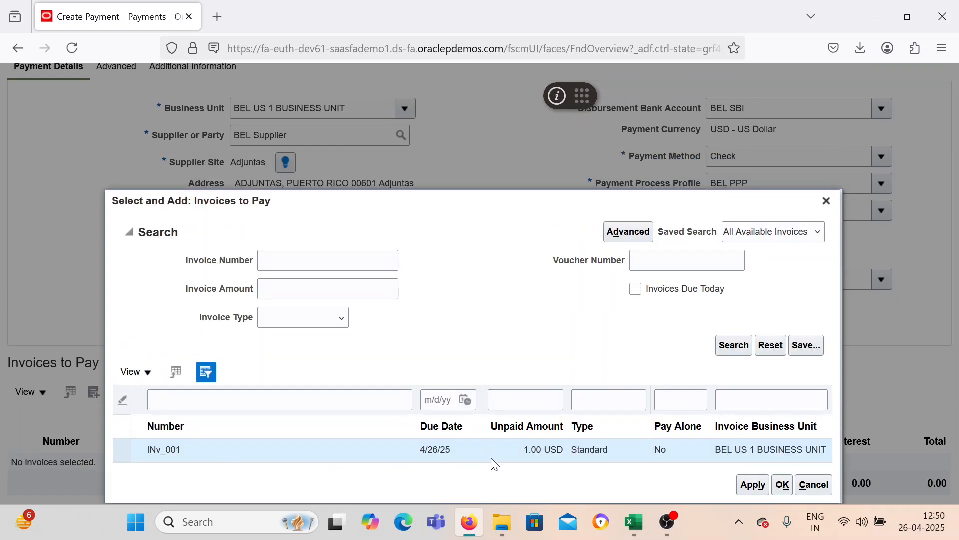
{"action": "left_click", "coordinate": [752, 485]}
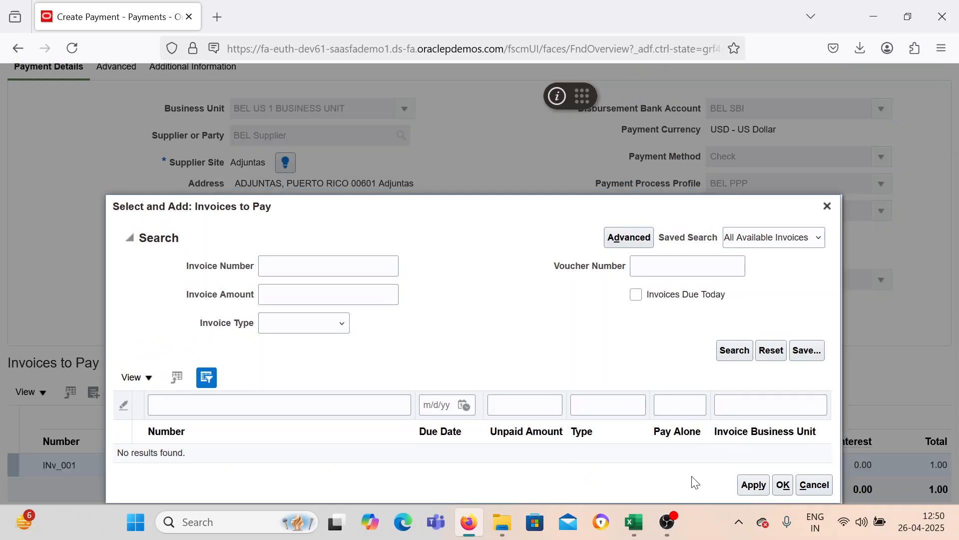
{"action": "left_click", "coordinate": [783, 486]}
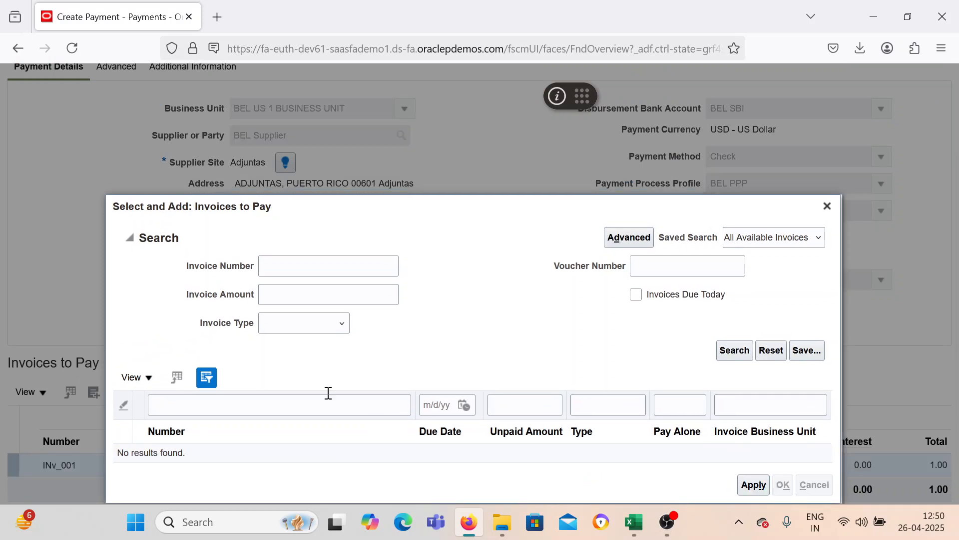
Save and close the payment and acknowledge the confirmation.
{"action": "scroll", "coordinate": [514, 321], "scroll_direction": "up", "scroll_amount": 3}
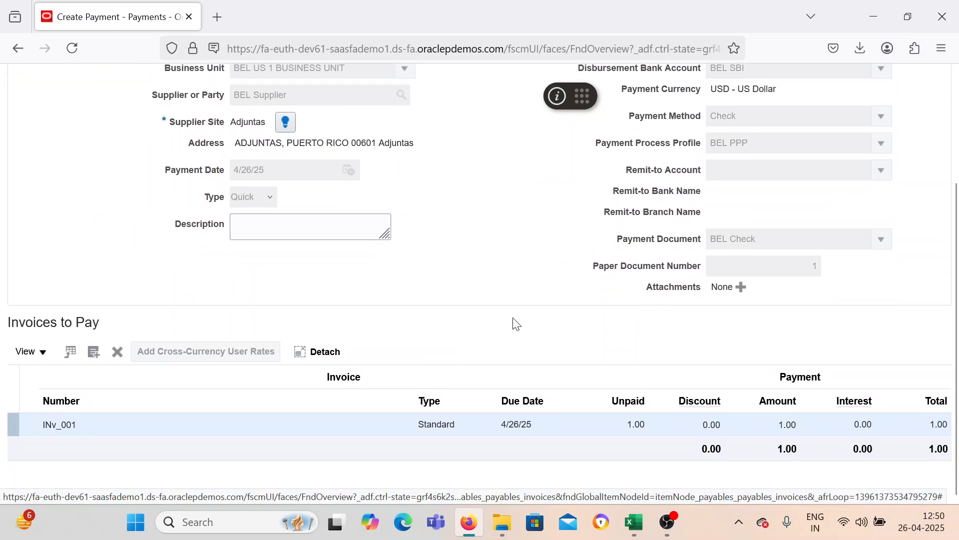
{"action": "left_click", "coordinate": [857, 123]}
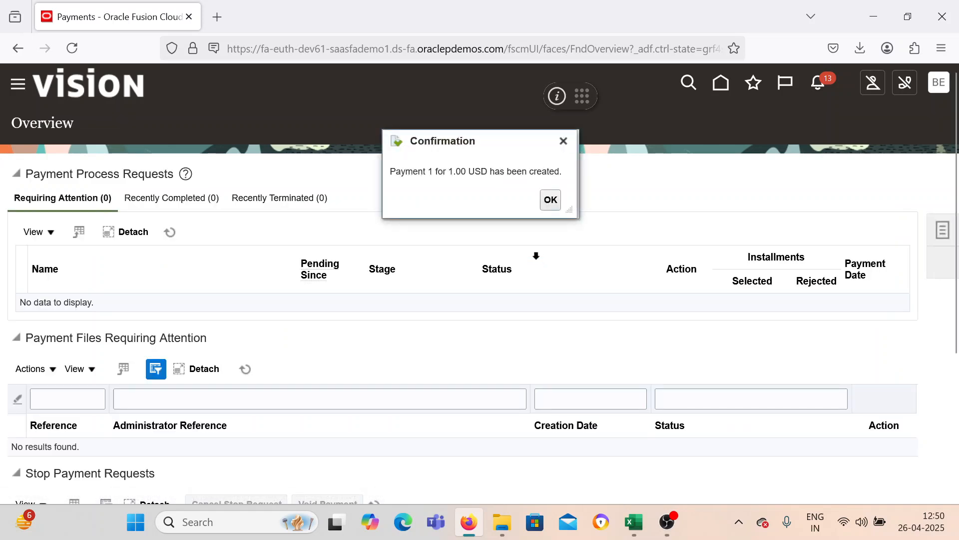
{"action": "left_click", "coordinate": [551, 200]}
{"action": "left_click_drag", "start_coordinate": [954, 208], "coordinate": [956, 341]}
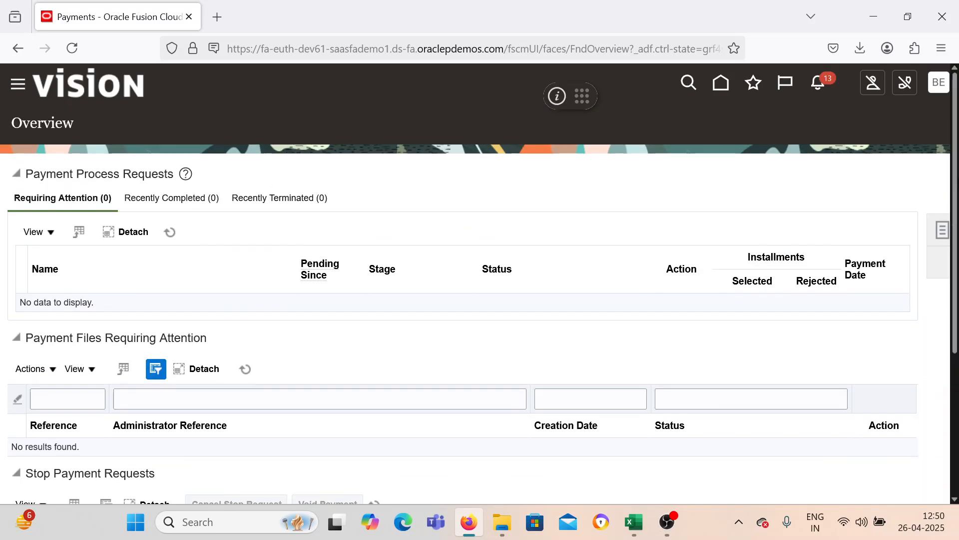
{"action": "scroll", "coordinate": [685, 373], "scroll_direction": "down", "scroll_amount": 5}
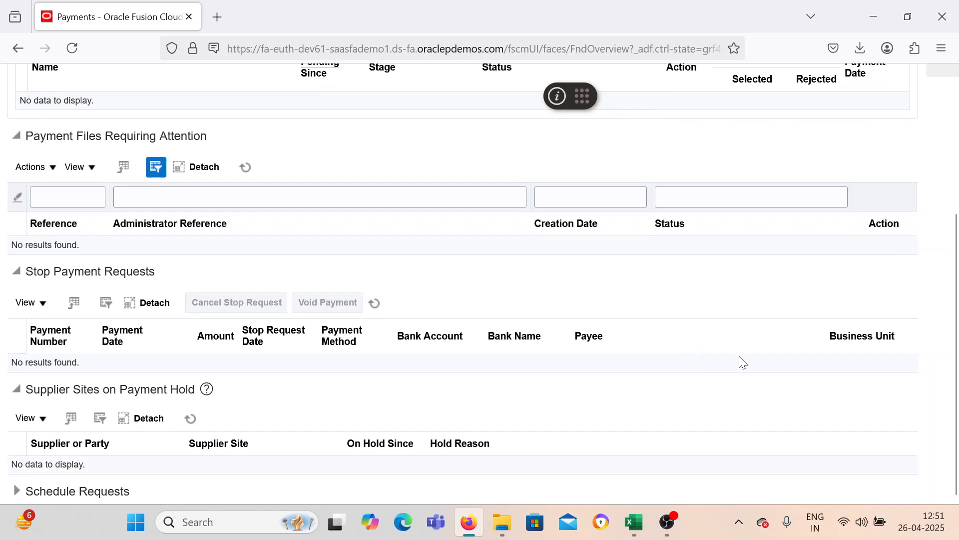
{"action": "left_click_drag", "start_coordinate": [957, 315], "coordinate": [958, 153]}
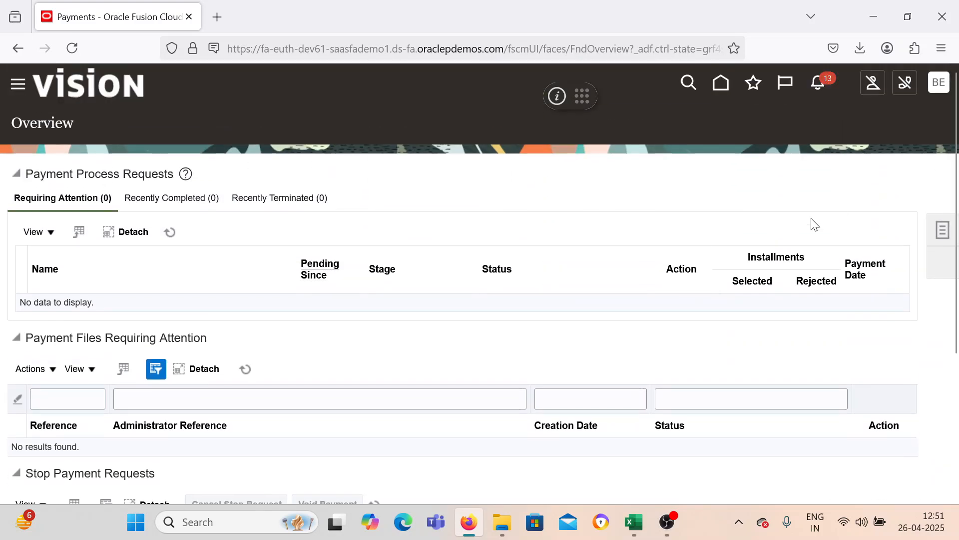
{"action": "mouse_move", "coordinate": [671, 520]}
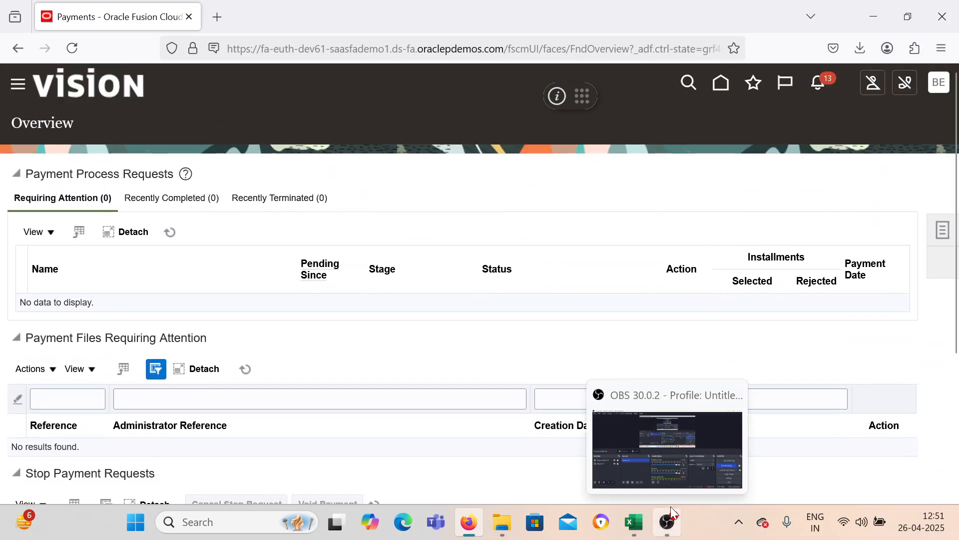